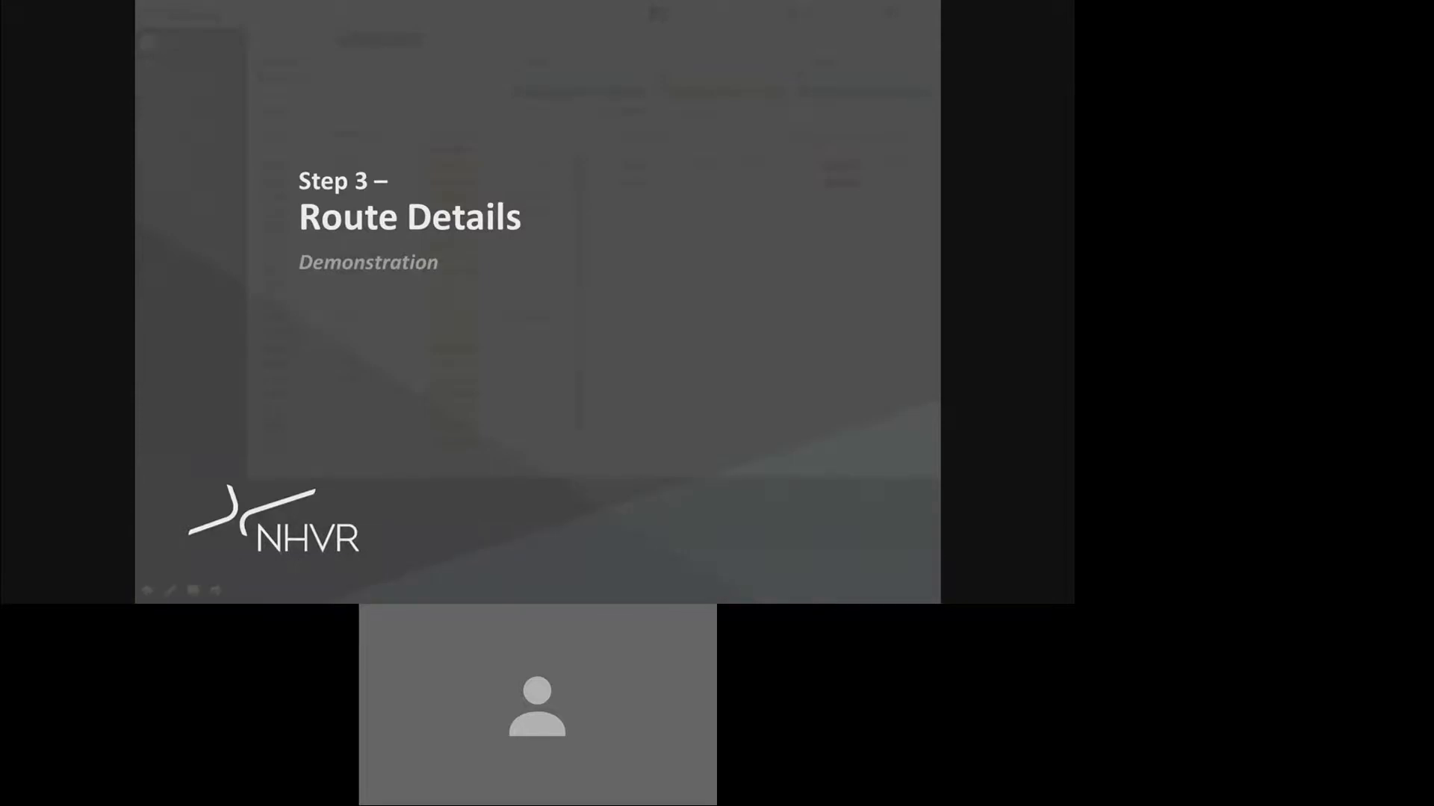
- Switch from the slideshow to the NHVR Portal and review the Roads and Confirm sections of the route details
{"action": "key", "text": "Escape"}
{"action": "left_click", "coordinate": [136, 596]}
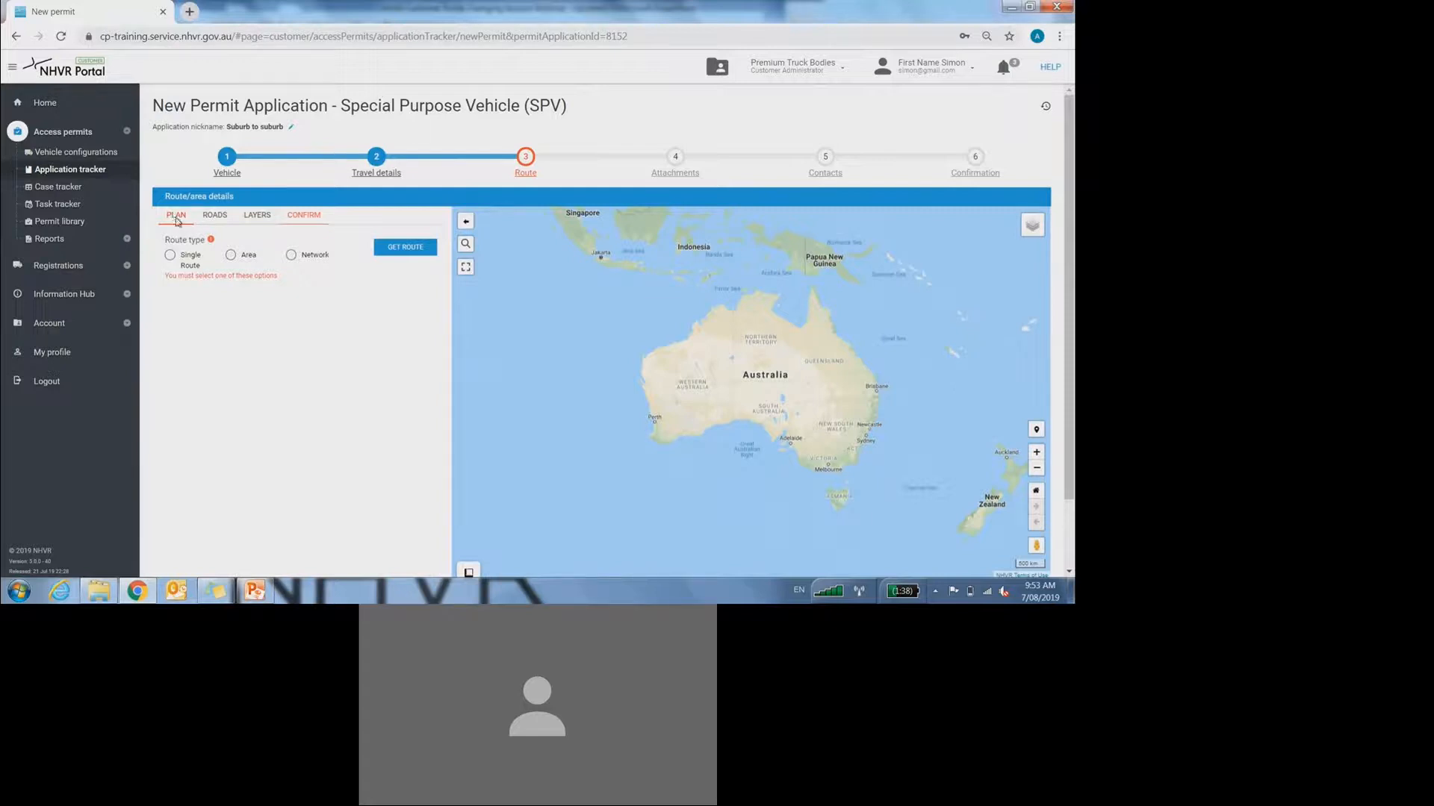
{"action": "left_click", "coordinate": [221, 218]}
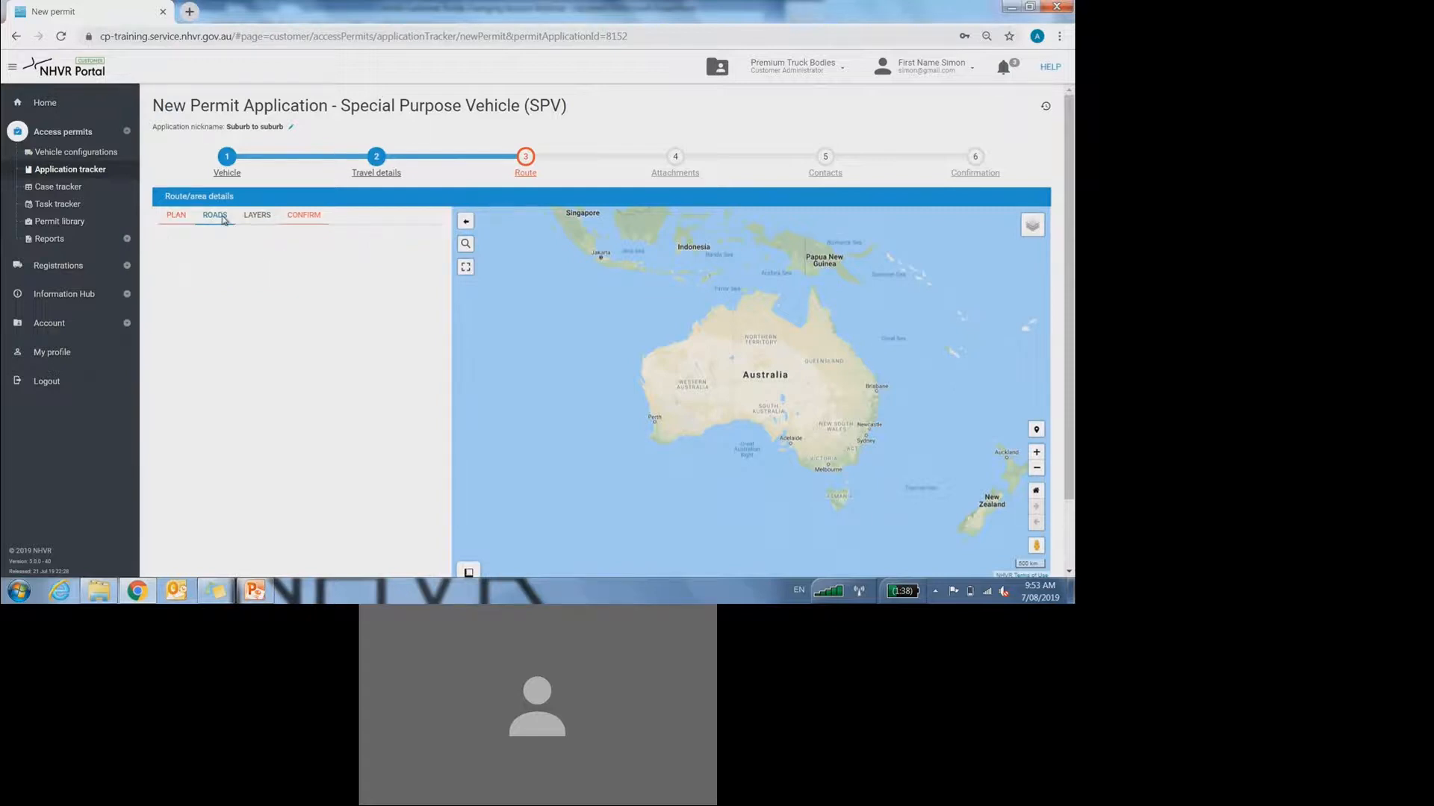
{"action": "left_click", "coordinate": [303, 217]}
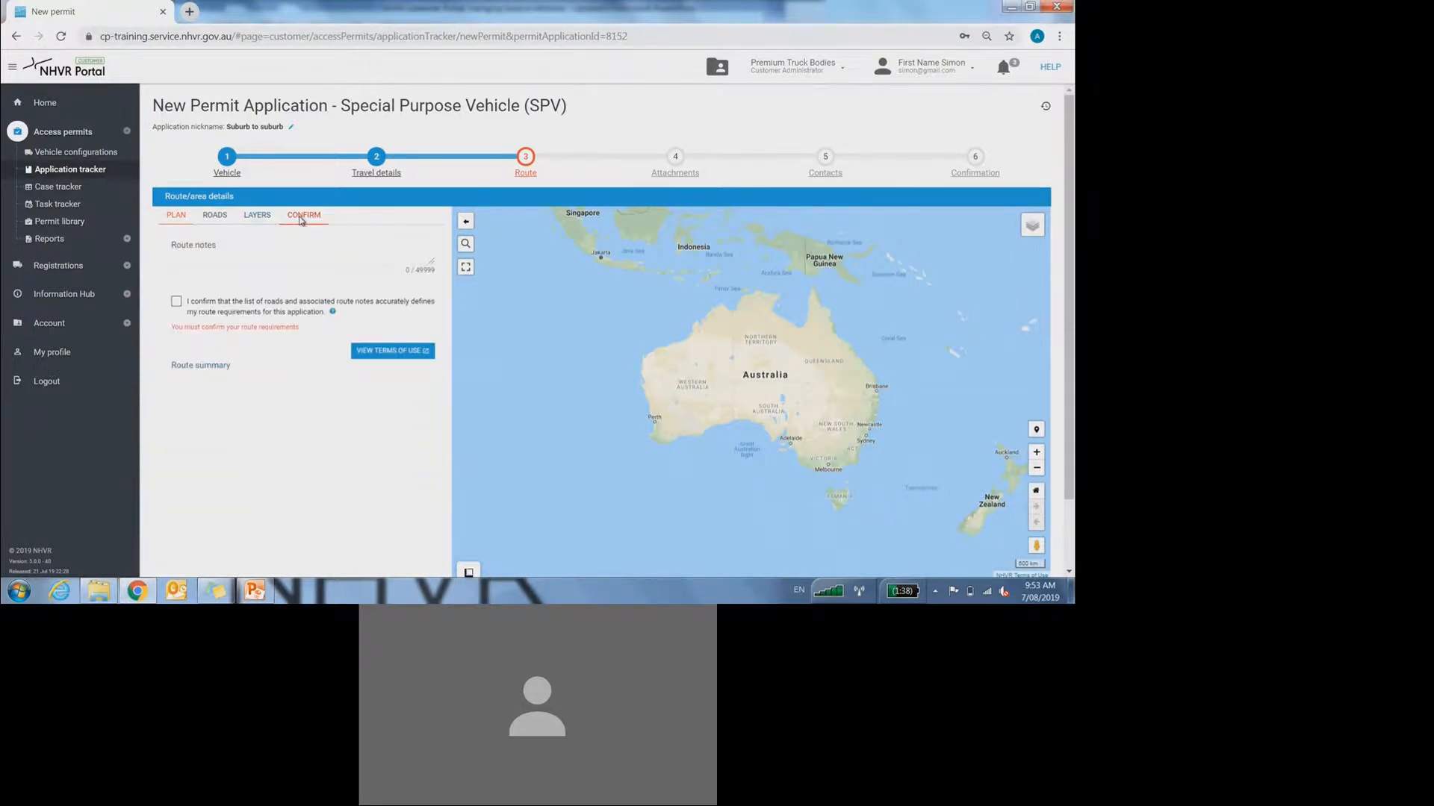
{"action": "left_click", "coordinate": [179, 218]}
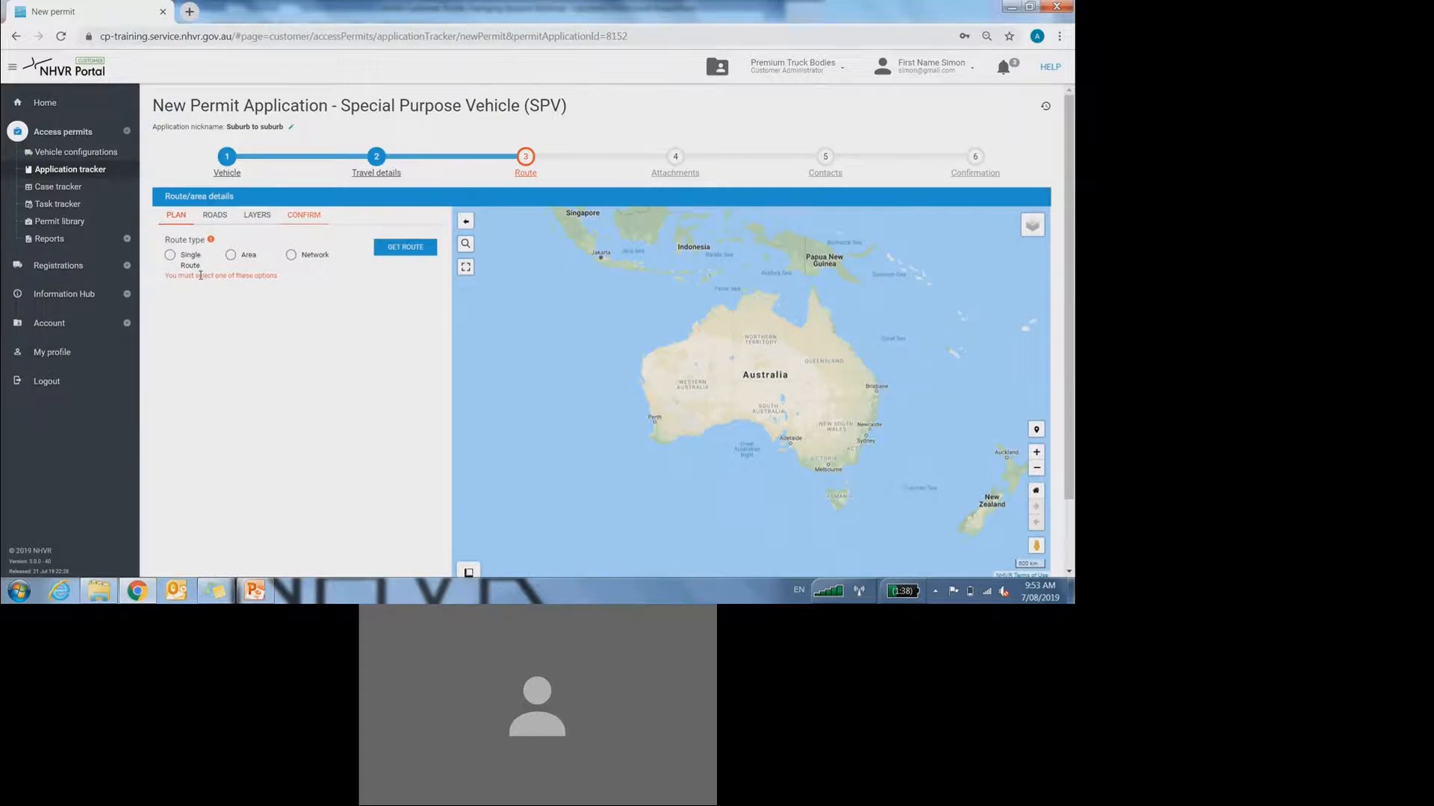
- Choose the Single Route type and enter the street address in Newstead QLD as the start waypoint
{"action": "left_click", "coordinate": [174, 257]}
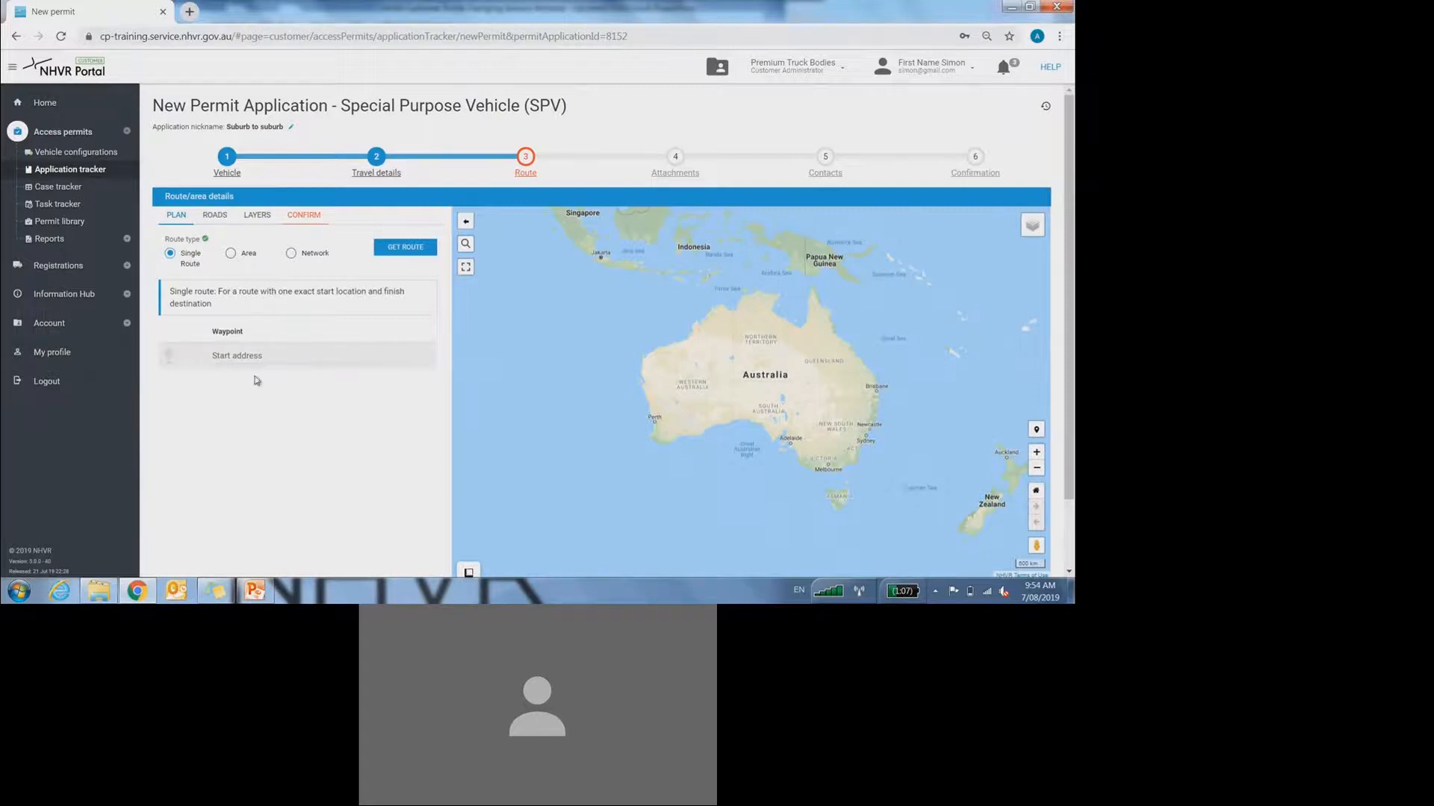
{"action": "left_click", "coordinate": [234, 360]}
{"action": "type", "text": "76"}
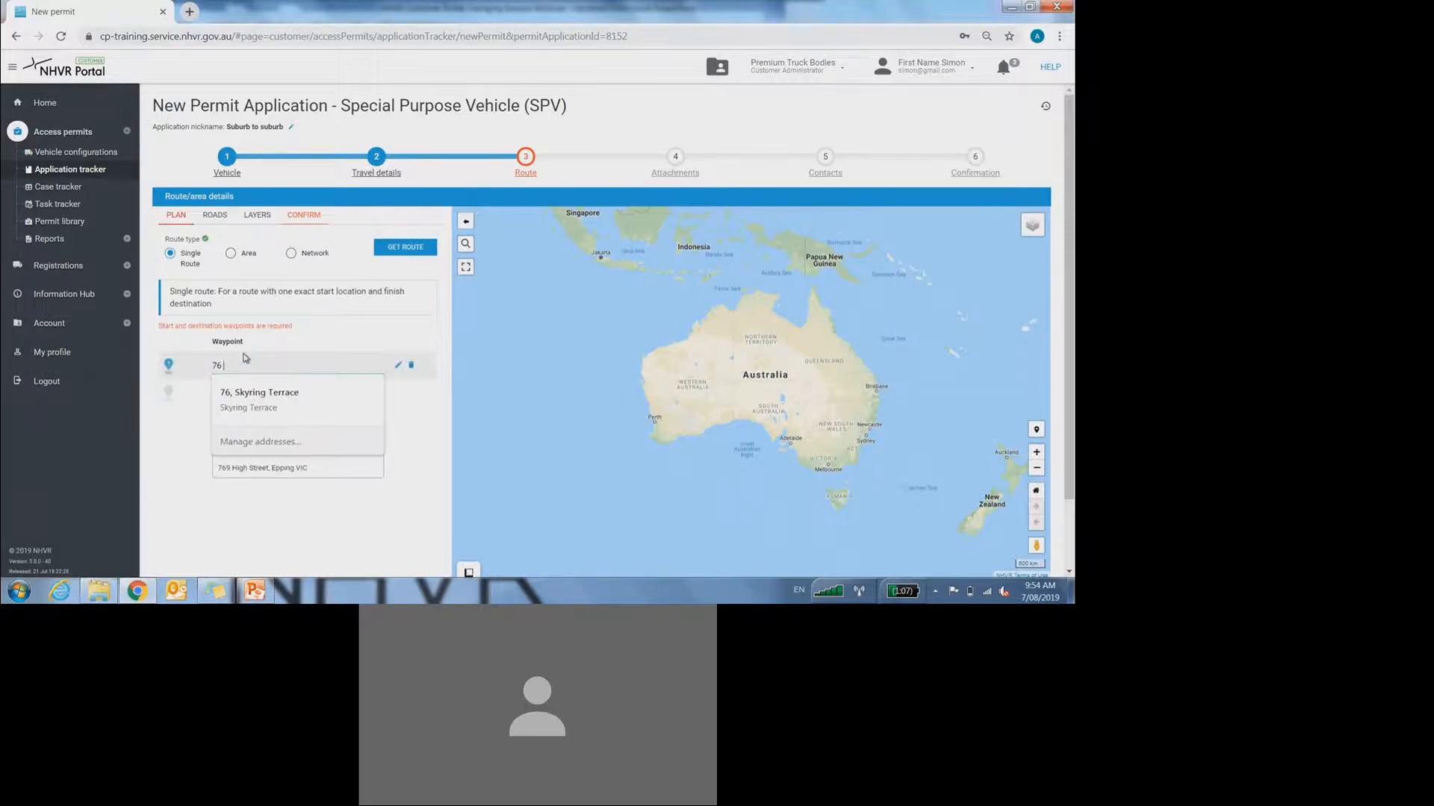
{"action": "type", "text": " sky"}
{"action": "left_click", "coordinate": [302, 399]}
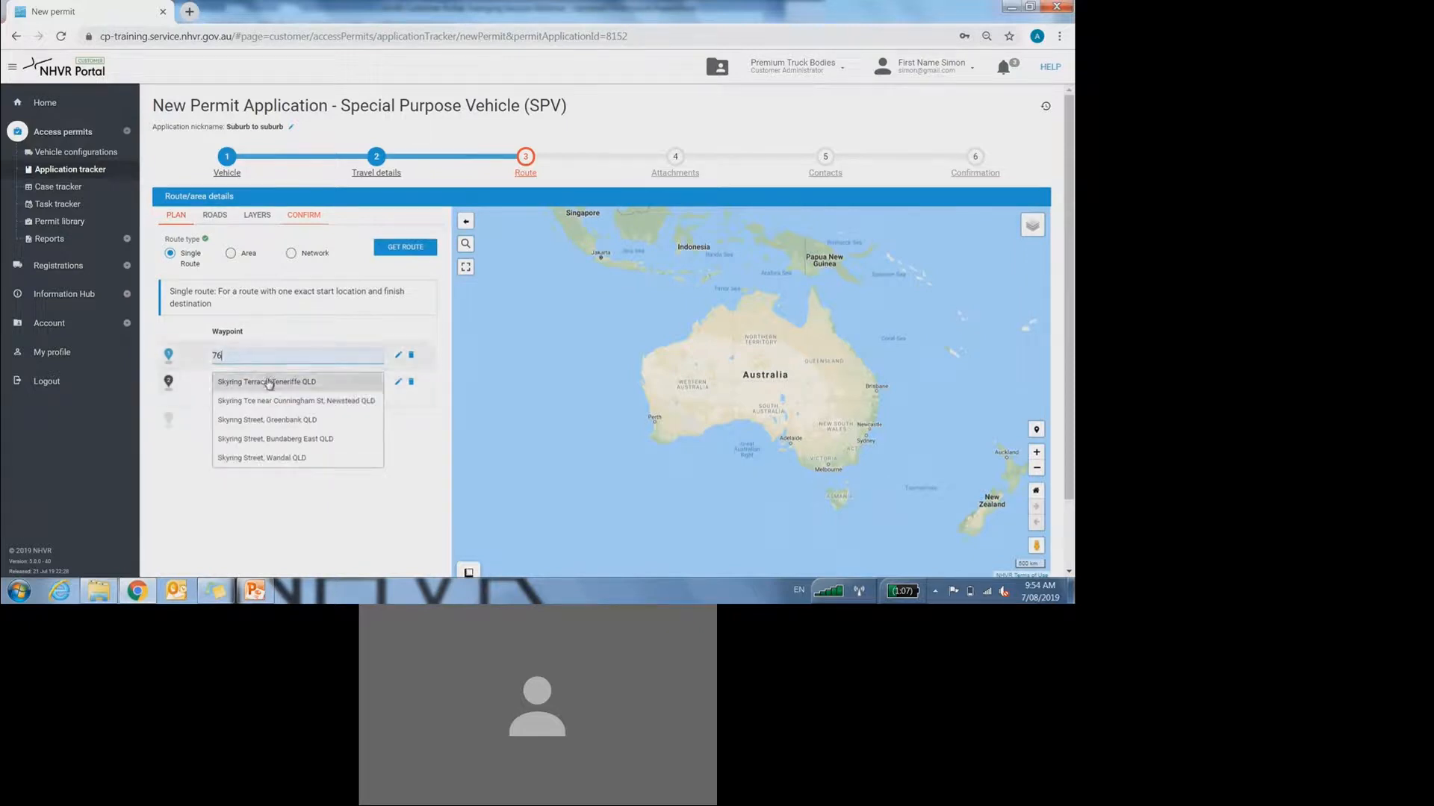
{"action": "left_click", "coordinate": [246, 357]}
{"action": "type", "text": "skyring ten"}
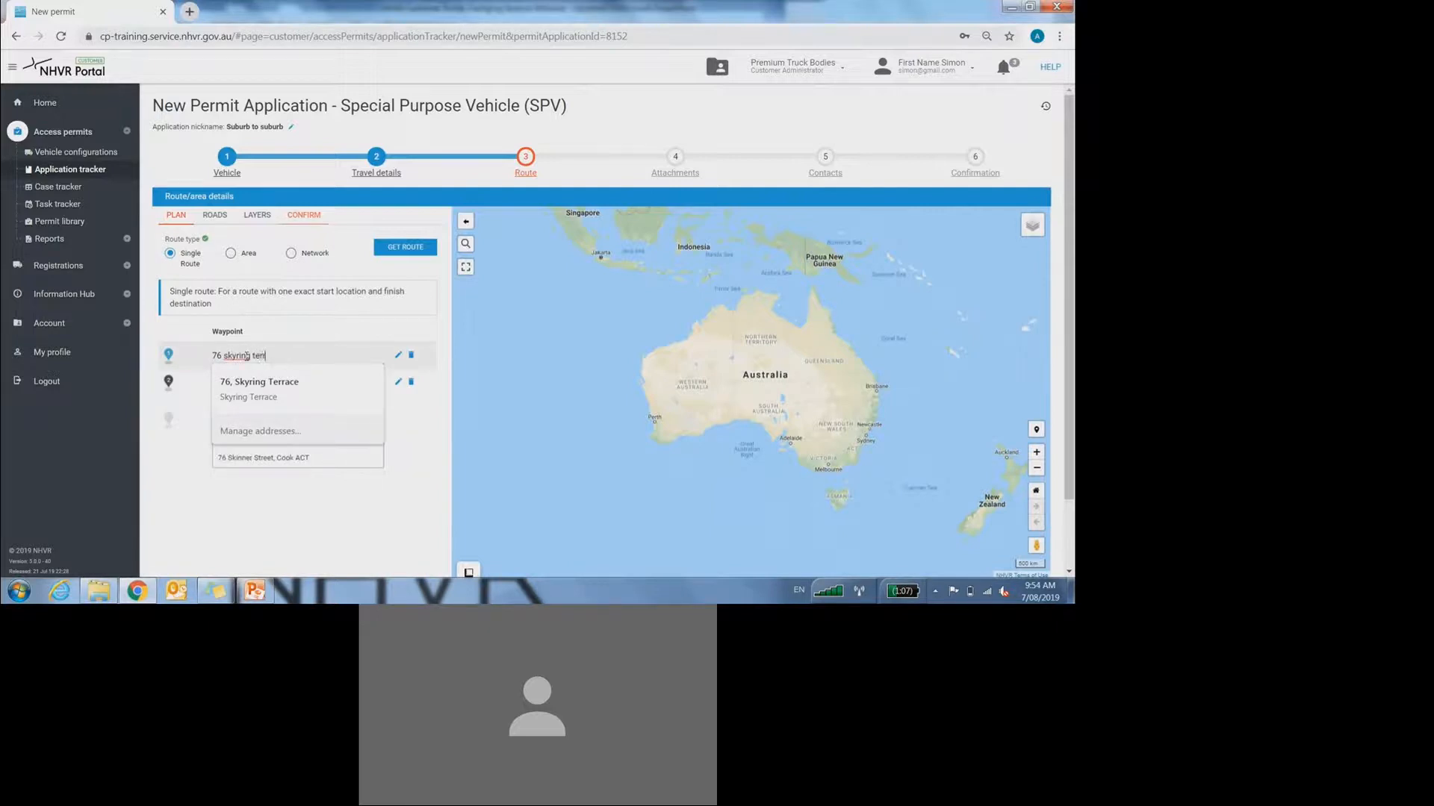
{"action": "key", "text": "BackSpace"}
{"action": "type", "text": "rrace new"}
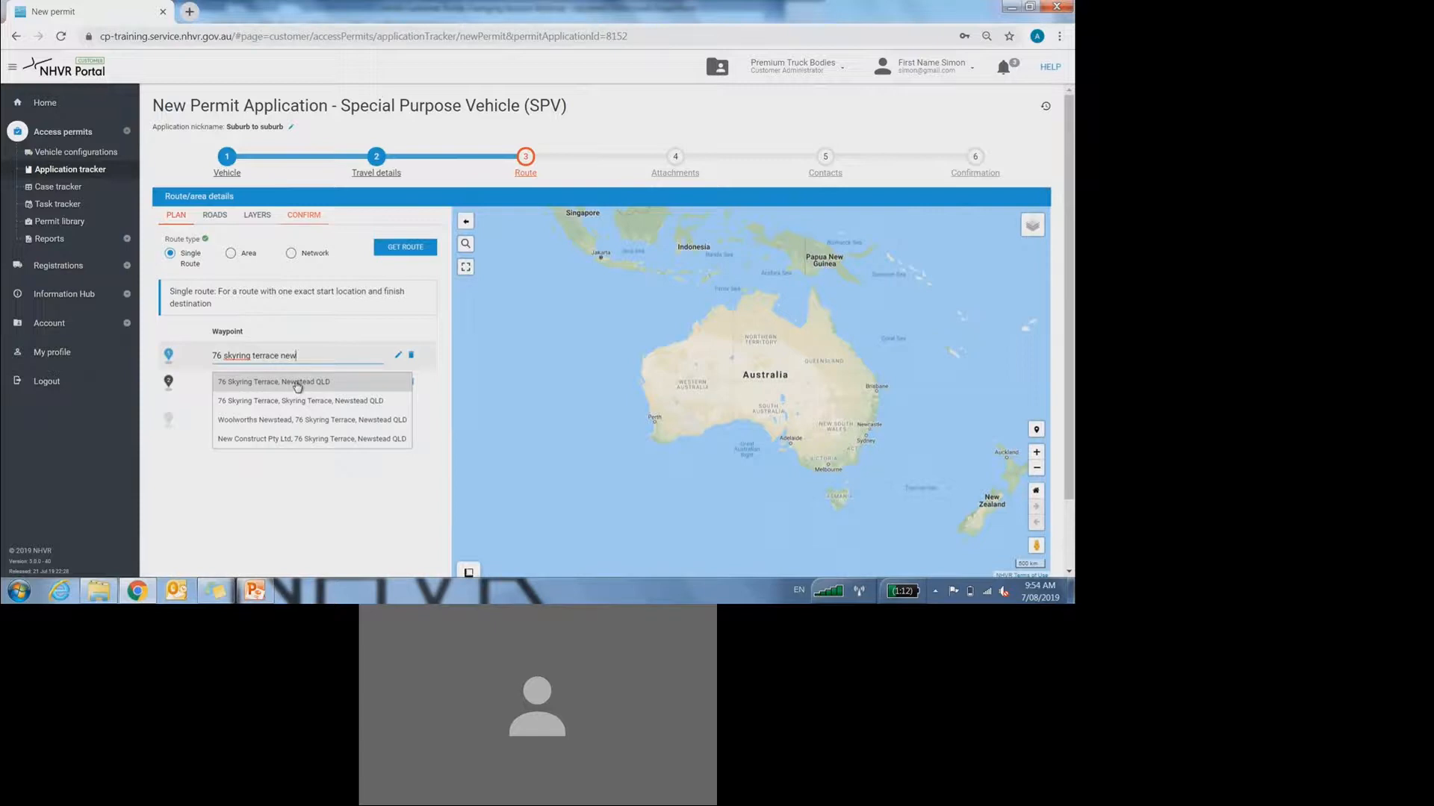
{"action": "left_click", "coordinate": [297, 384]}
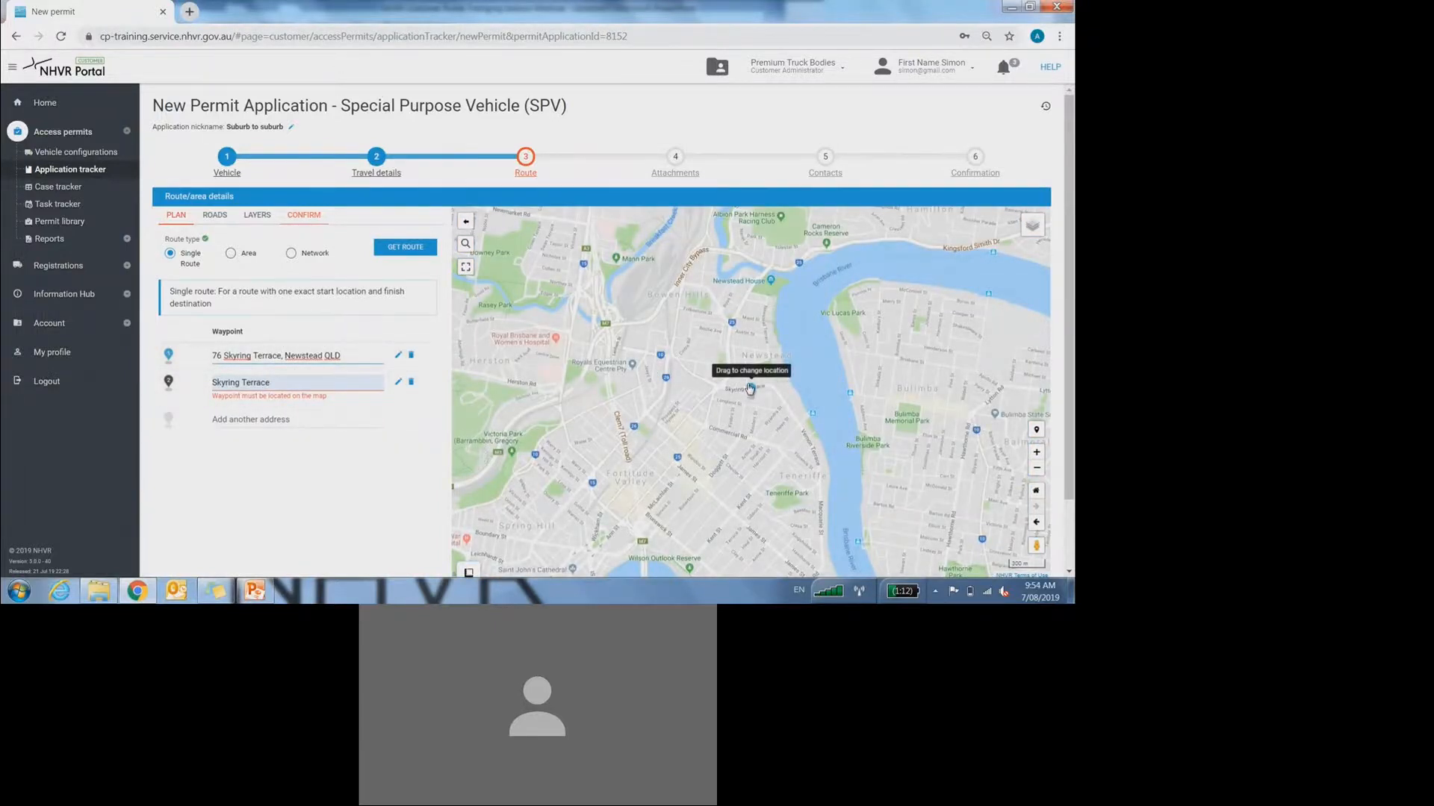
- Check the start waypoint's location on the map and clear the incomplete entry from the destination waypoint
{"action": "scroll", "coordinate": [751, 387], "scroll_direction": "up", "scroll_amount": 1}
{"action": "scroll", "coordinate": [751, 386], "scroll_direction": "up", "scroll_amount": 1}
{"action": "scroll", "coordinate": [769, 419], "scroll_direction": "up", "scroll_amount": 1}
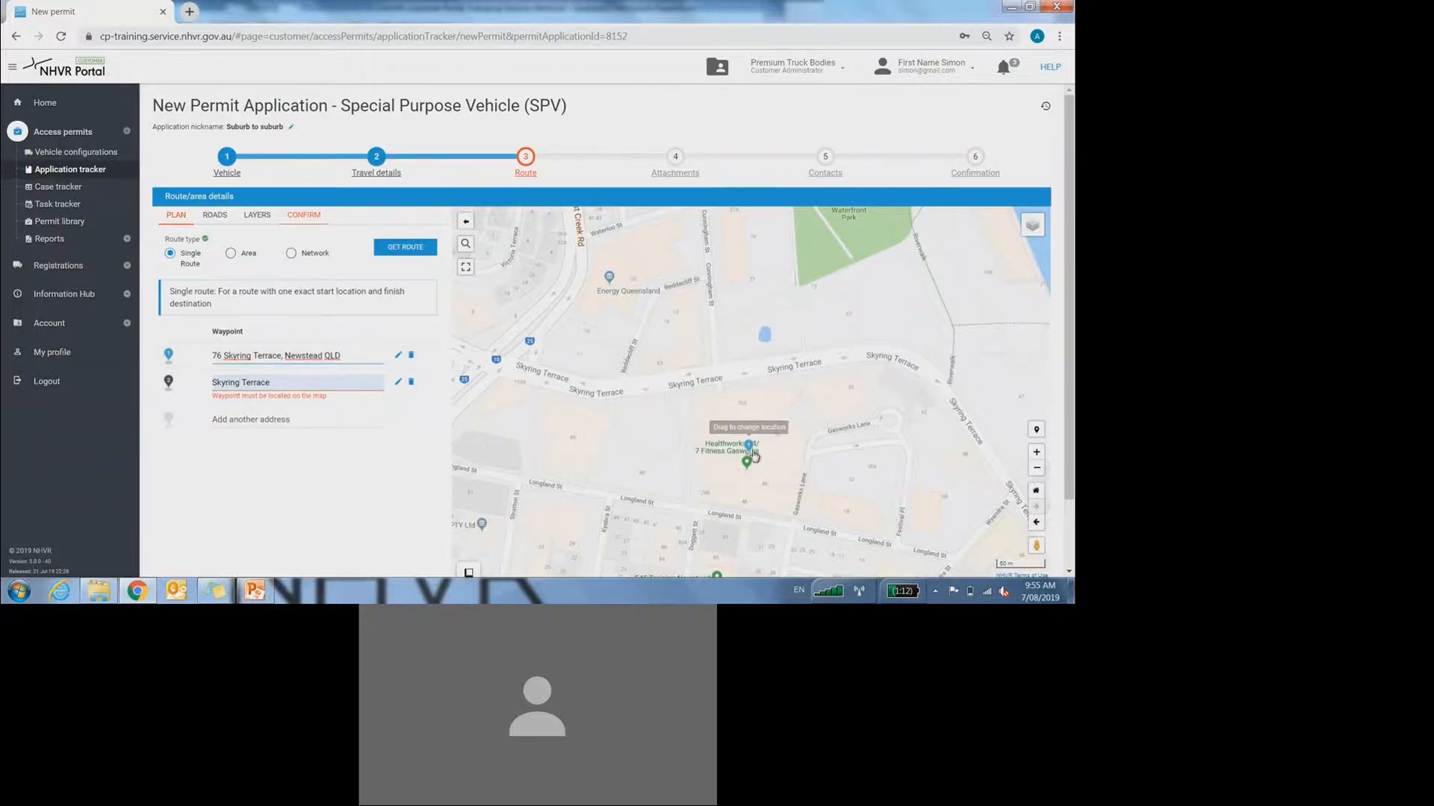
{"action": "scroll", "coordinate": [750, 461], "scroll_direction": "up", "scroll_amount": 2}
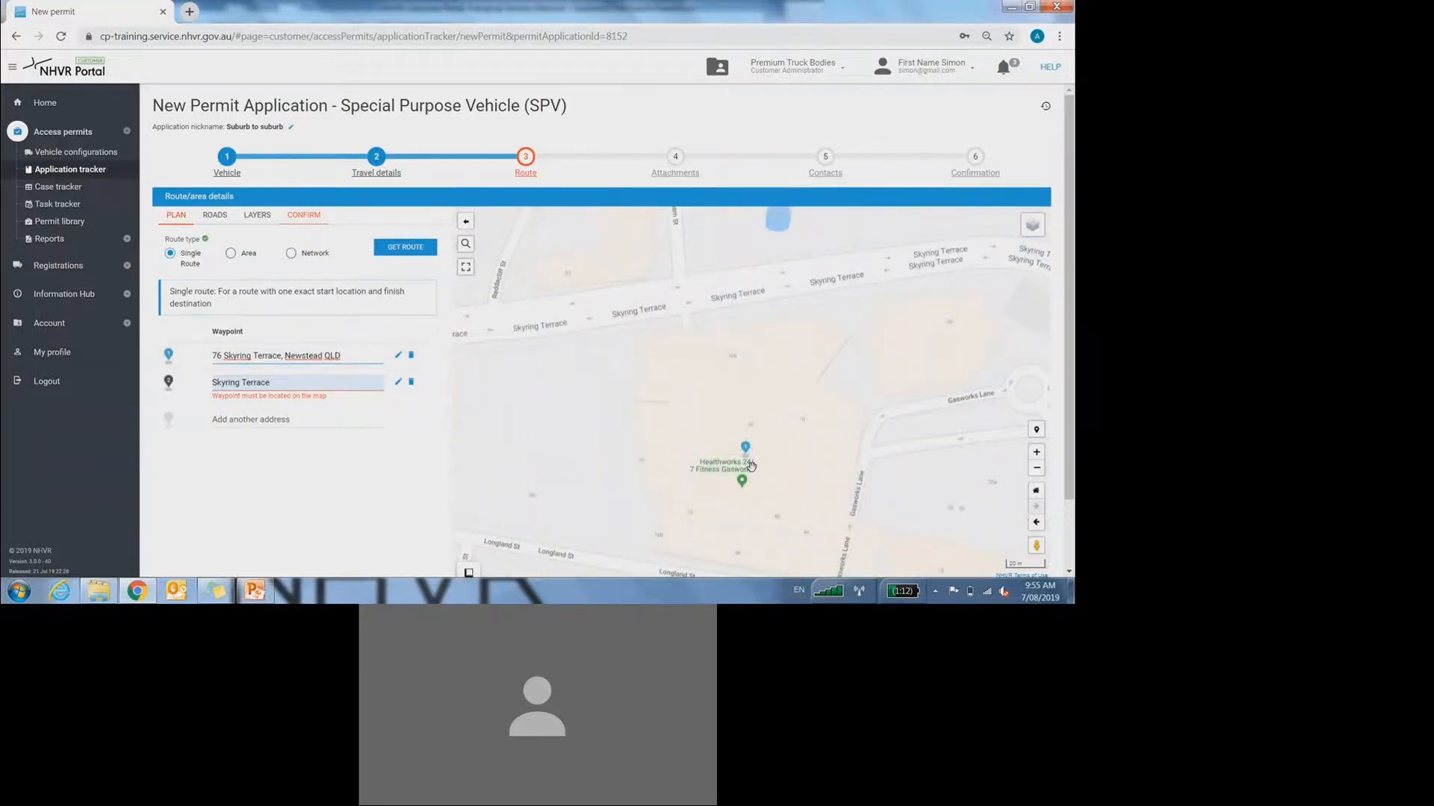
{"action": "scroll", "coordinate": [751, 465], "scroll_direction": "down", "scroll_amount": 2}
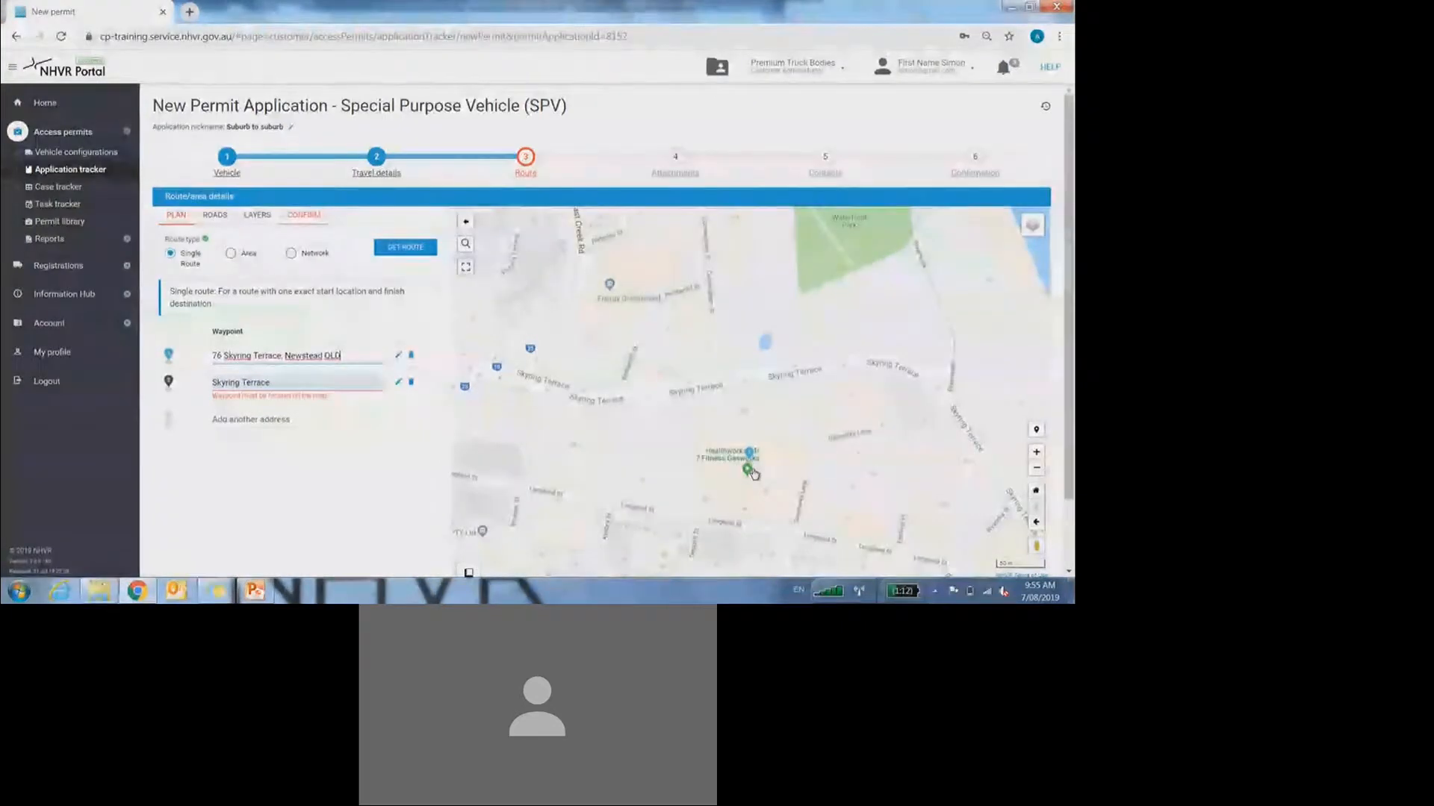
{"action": "scroll", "coordinate": [754, 474], "scroll_direction": "down", "scroll_amount": 1}
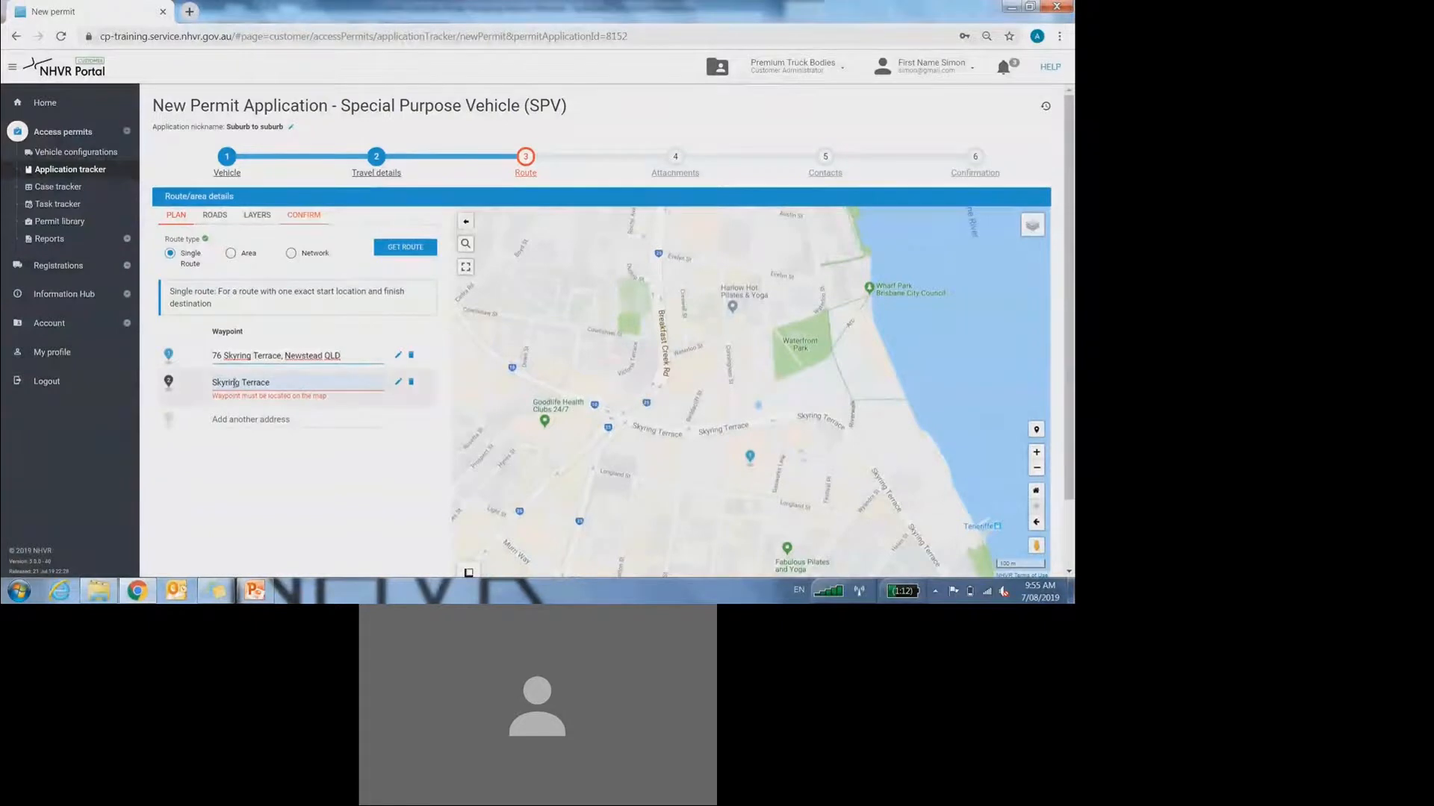
{"action": "left_click_drag", "start_coordinate": [289, 384], "coordinate": [191, 384]}
{"action": "key", "text": "BackSpace"}
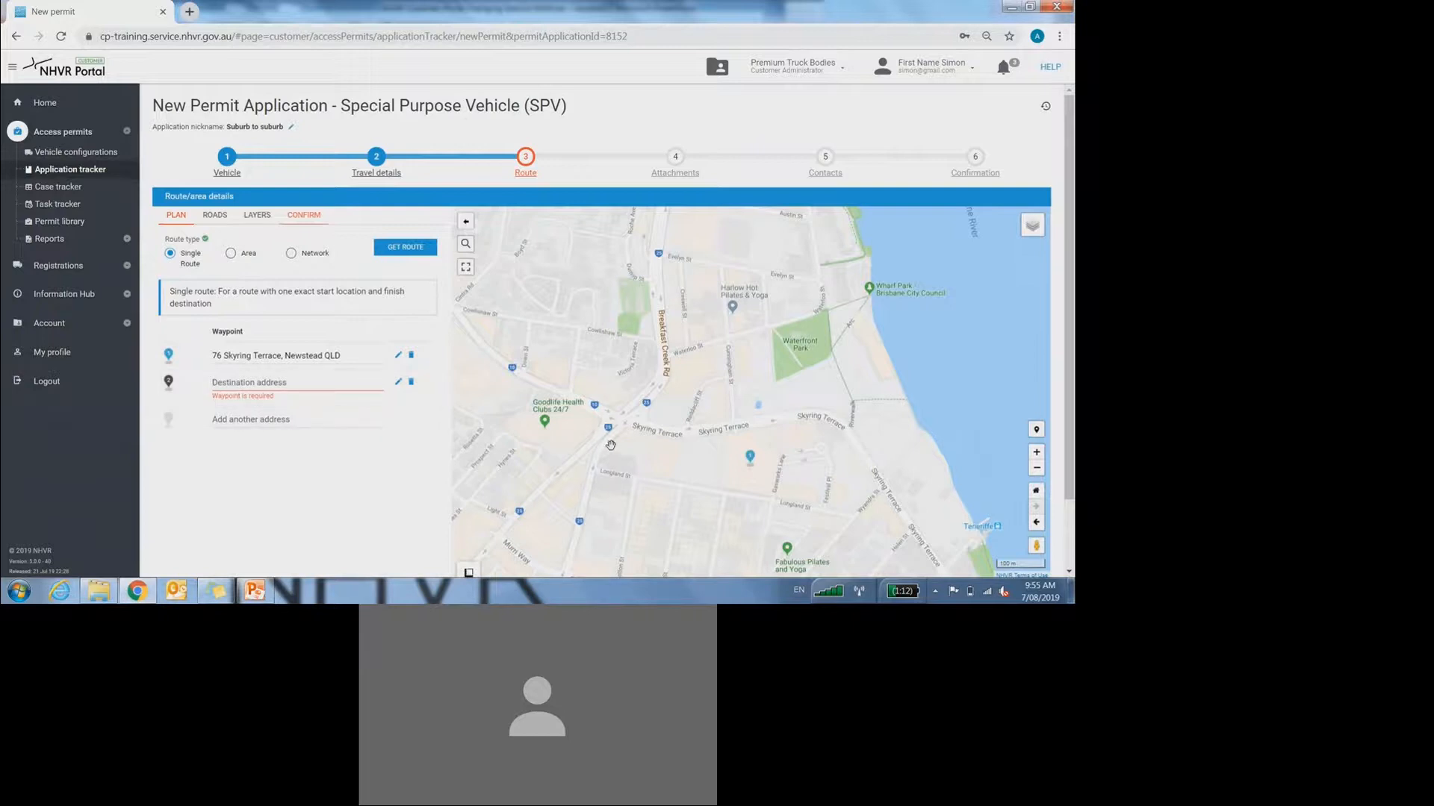
- Begin placing a waypoint on the map and switch the base map to Satellite over inland New South Wales
{"action": "scroll", "coordinate": [611, 445], "scroll_direction": "down", "scroll_amount": 3}
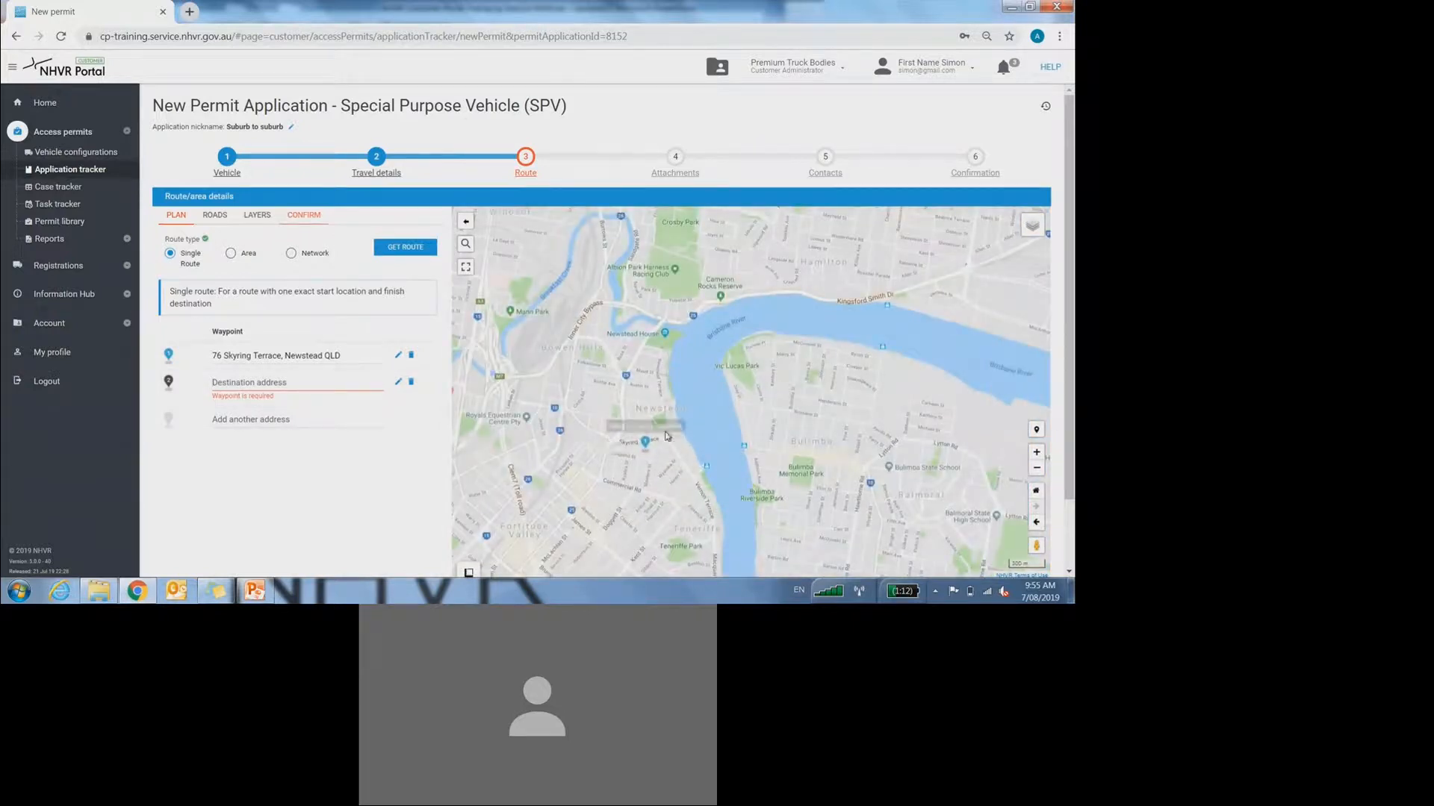
{"action": "left_click", "coordinate": [1036, 435]}
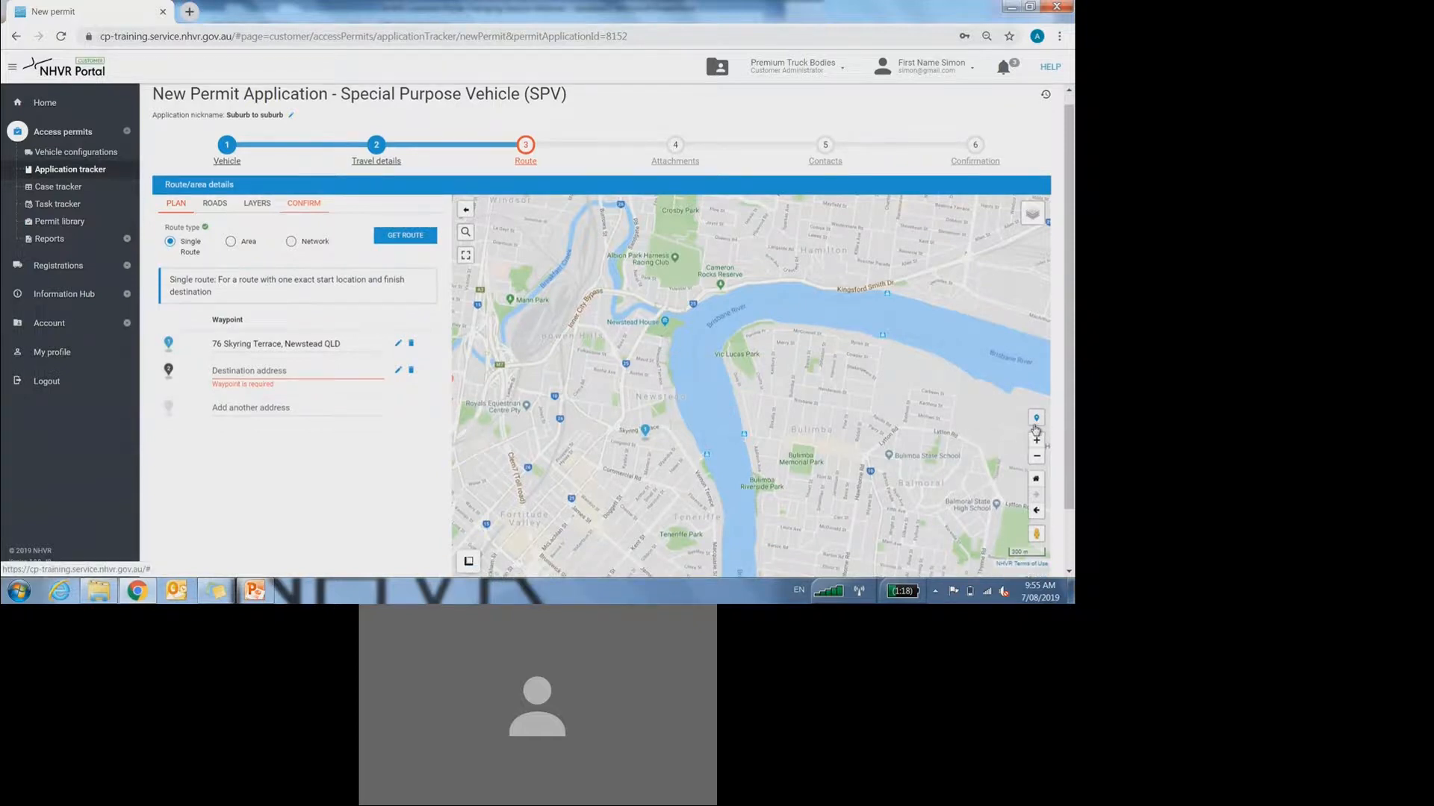
{"action": "scroll", "coordinate": [908, 404], "scroll_direction": "down", "scroll_amount": 5}
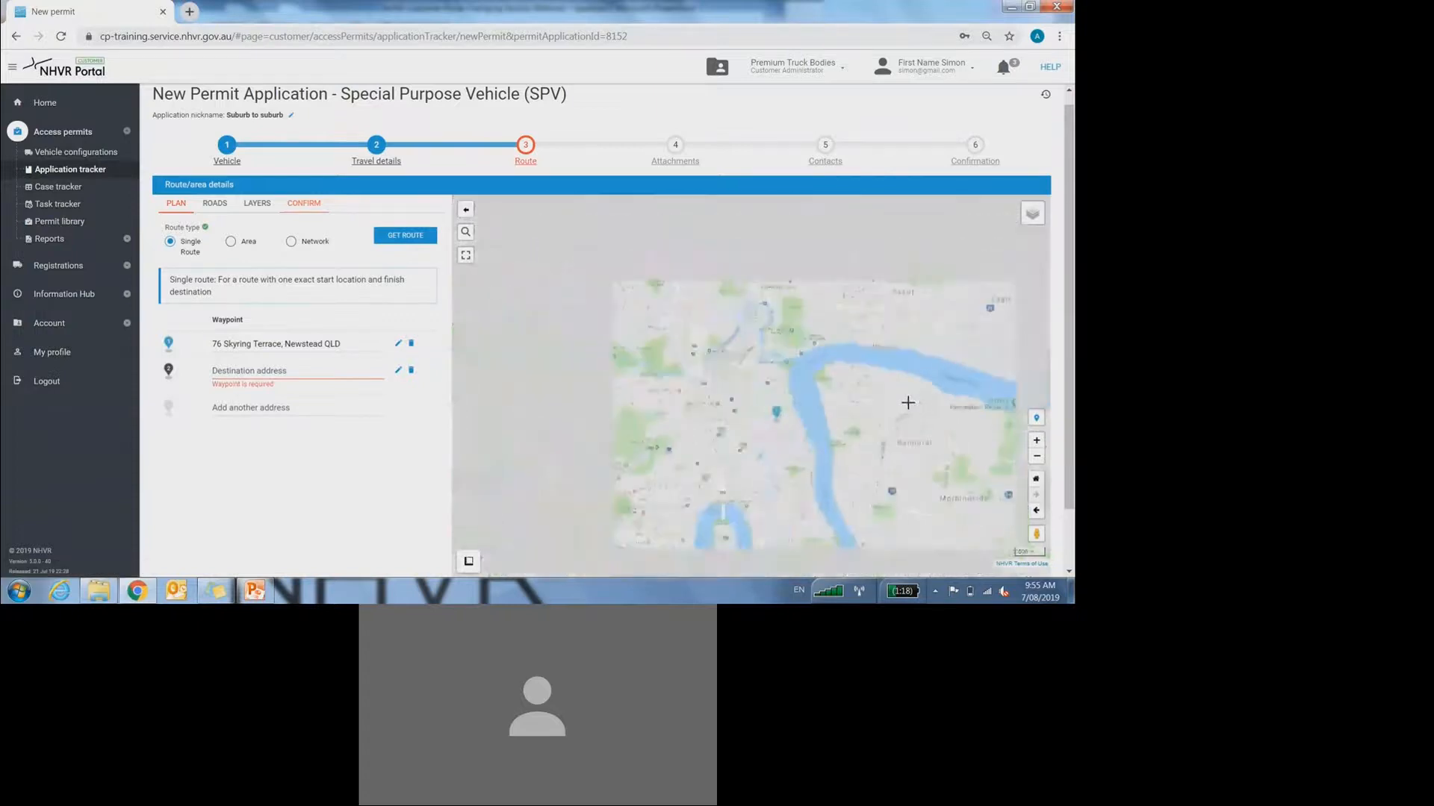
{"action": "scroll", "coordinate": [902, 407], "scroll_direction": "down", "scroll_amount": 3}
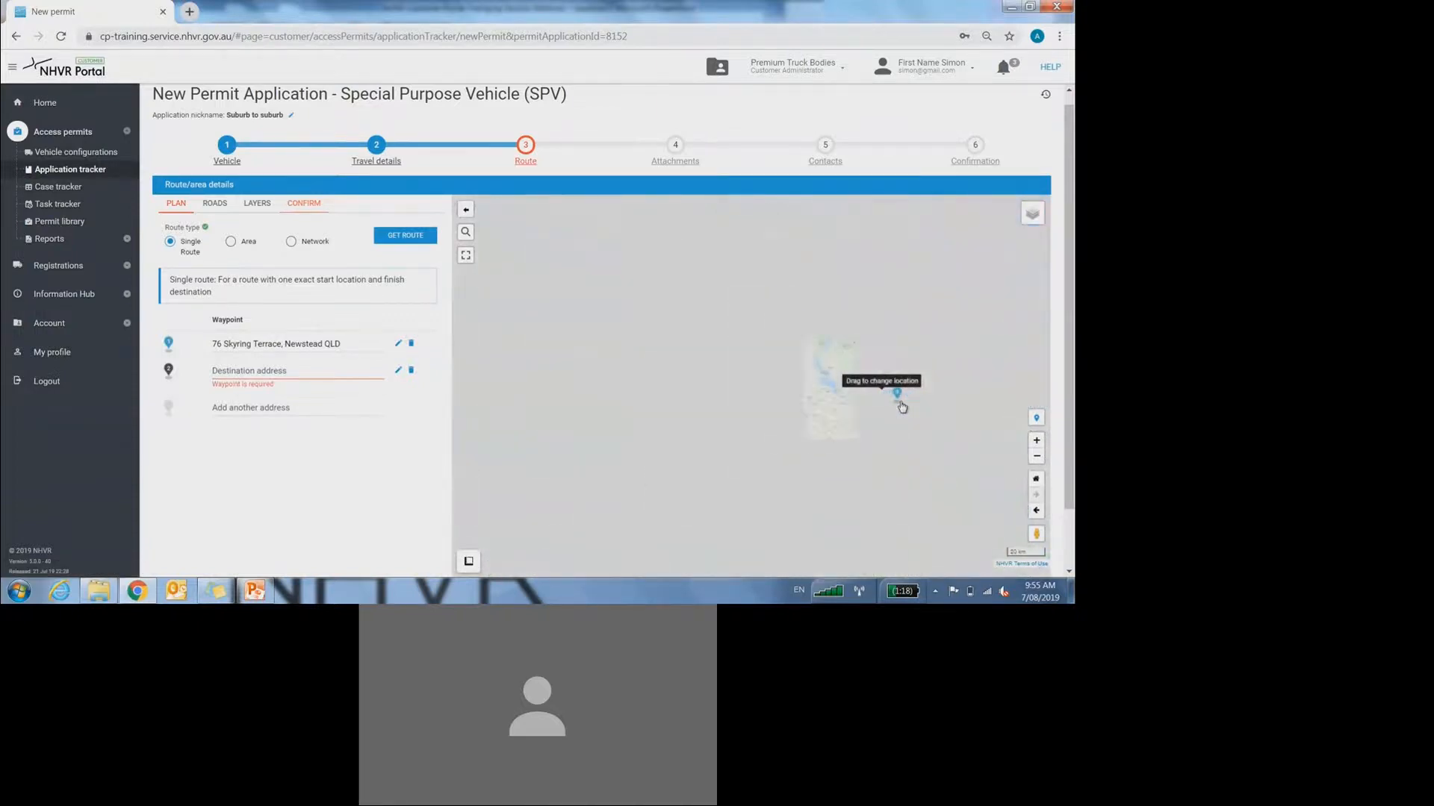
{"action": "left_click_drag", "start_coordinate": [858, 454], "coordinate": [821, 379]}
{"action": "scroll", "coordinate": [821, 395], "scroll_direction": "down", "scroll_amount": 3}
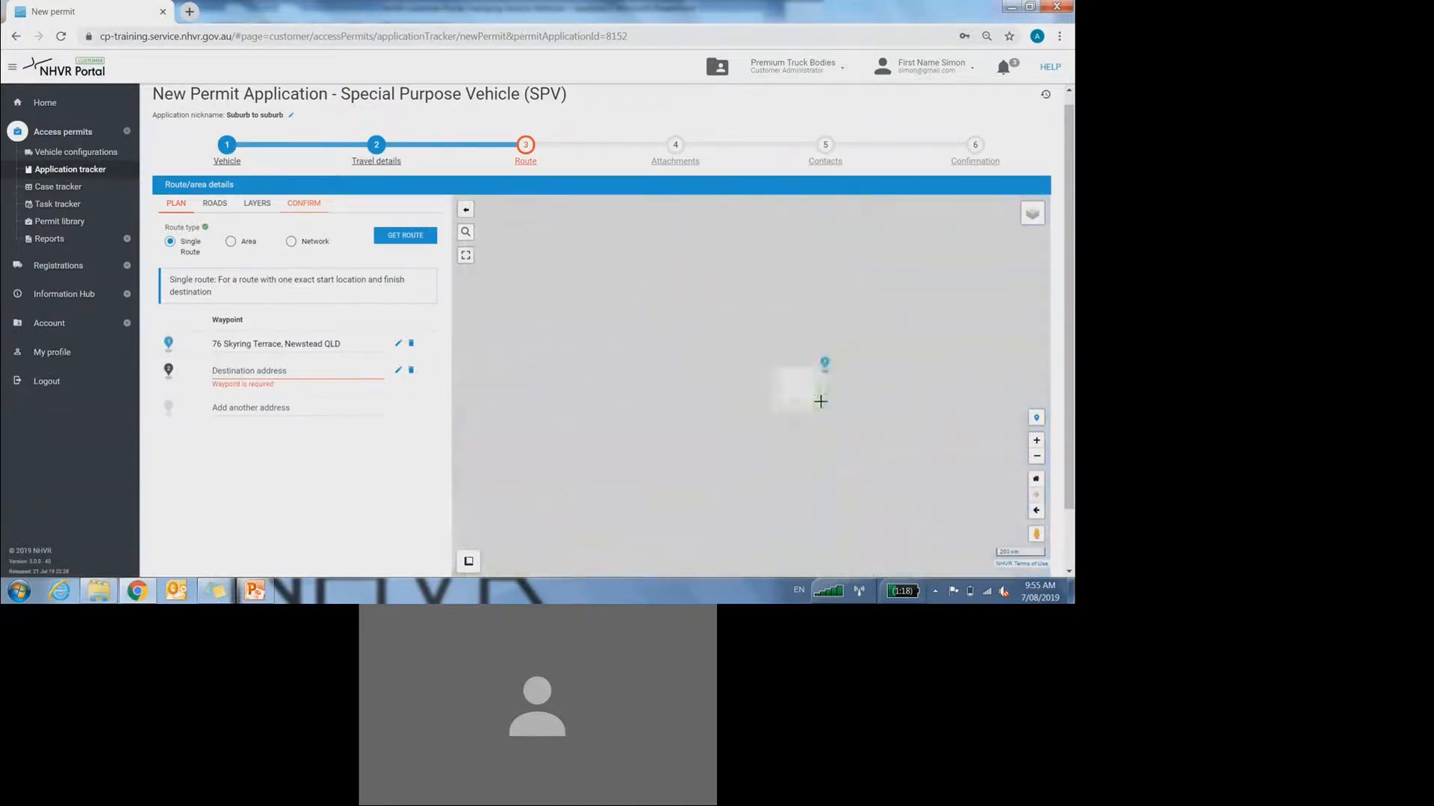
{"action": "scroll", "coordinate": [781, 423], "scroll_direction": "up", "scroll_amount": 2}
{"action": "scroll", "coordinate": [802, 399], "scroll_direction": "up", "scroll_amount": 4}
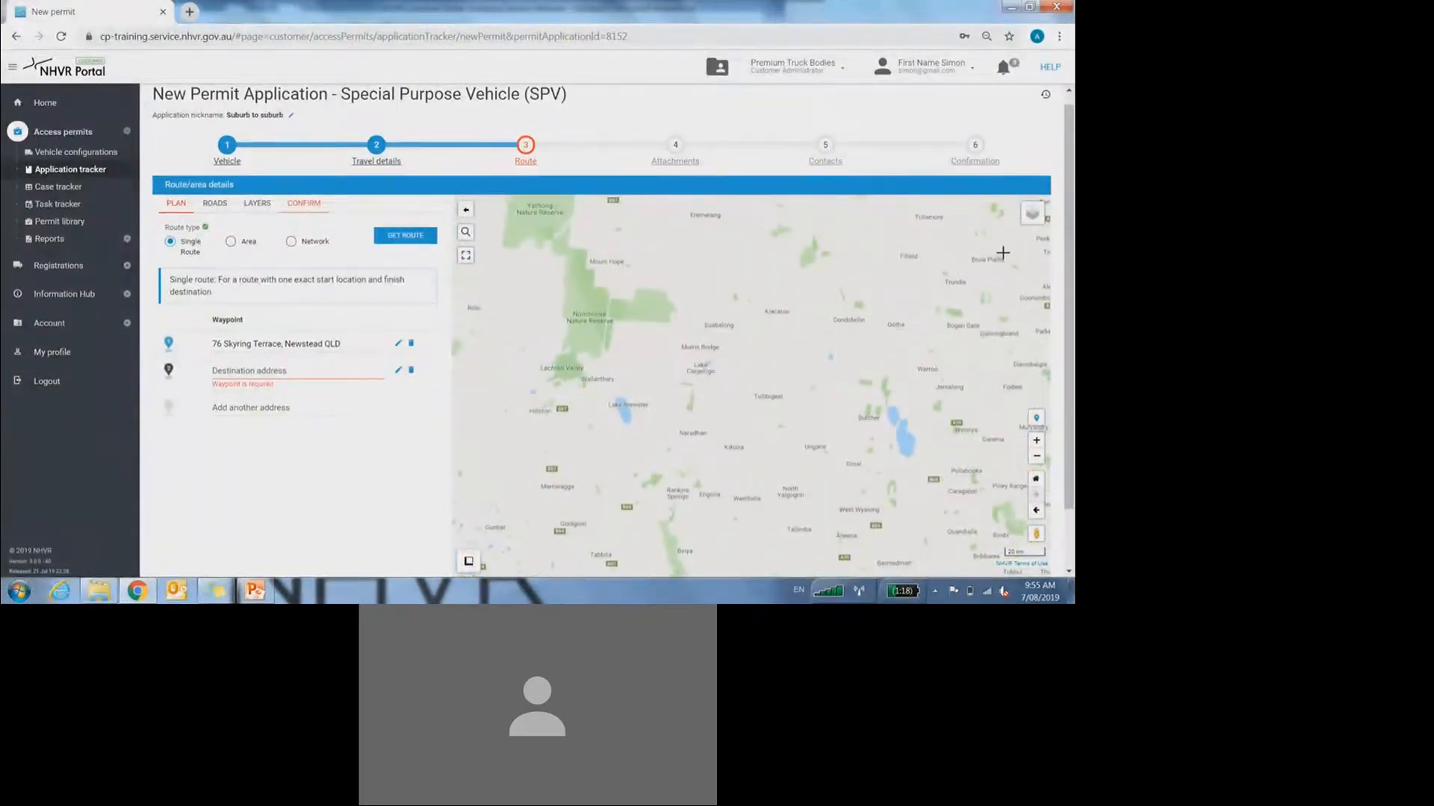
{"action": "left_click", "coordinate": [1032, 214]}
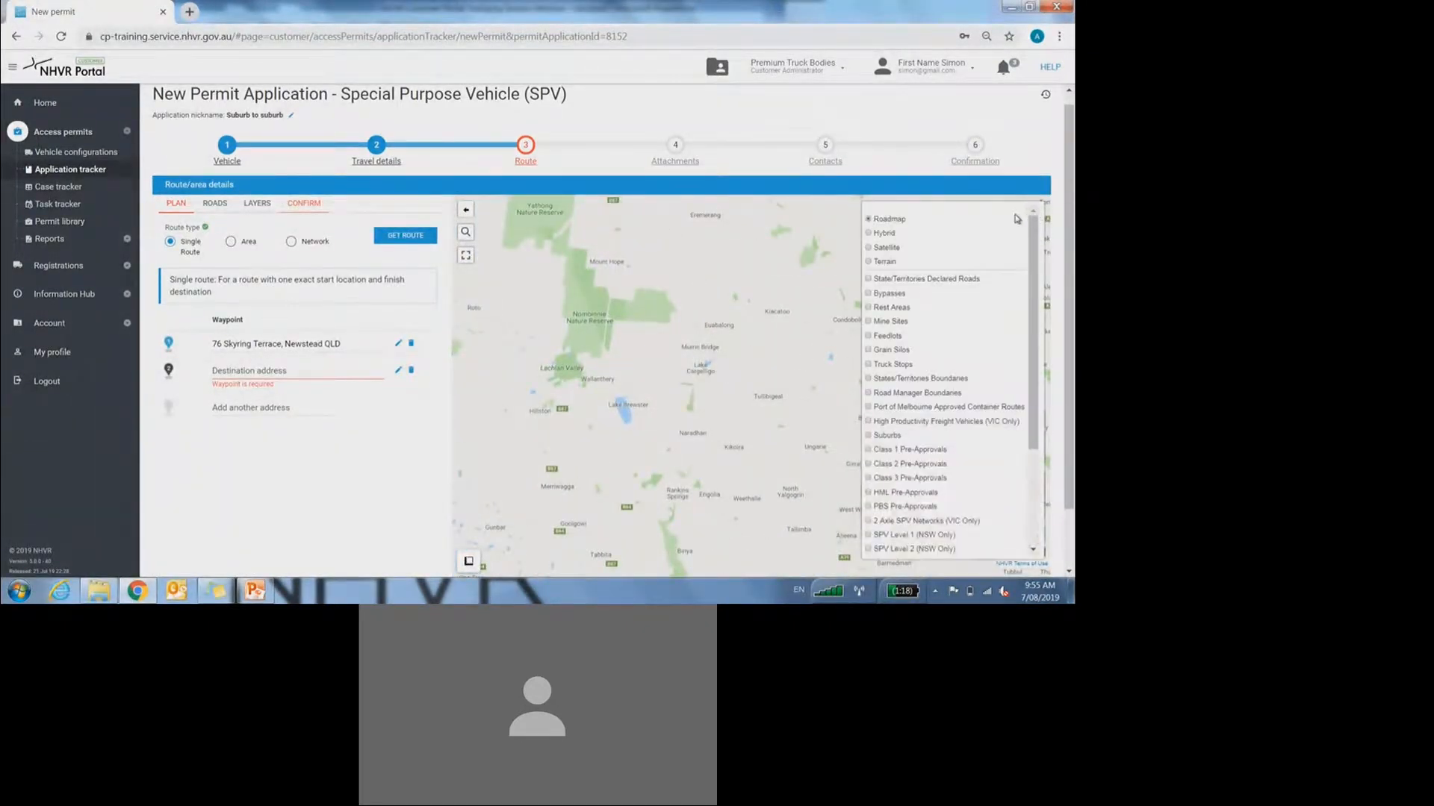
{"action": "left_click", "coordinate": [881, 247]}
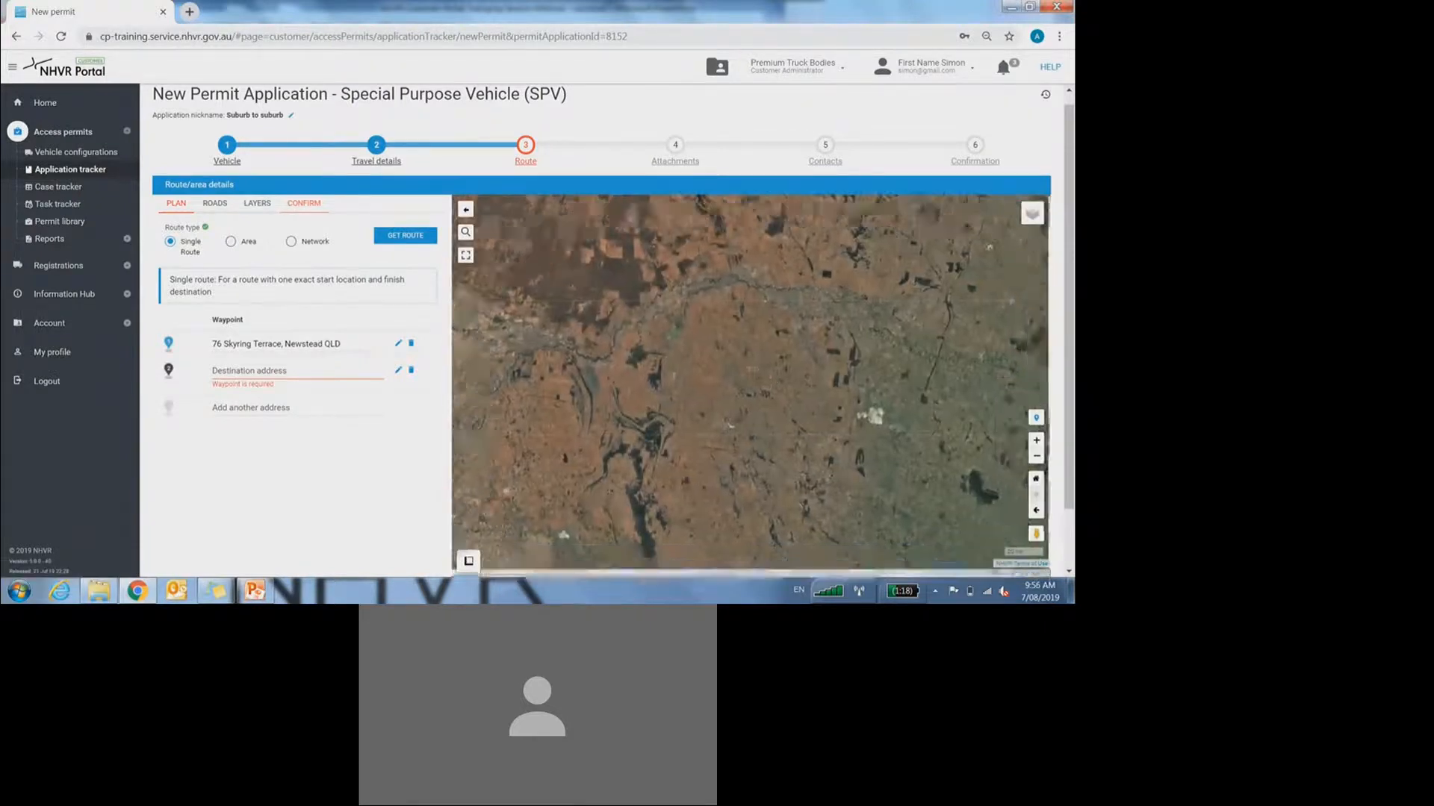
- Place the destination waypoint just north of the mine site on the western shore of Lake Cowal, NSW
{"action": "scroll", "coordinate": [850, 386], "scroll_direction": "up", "scroll_amount": 5}
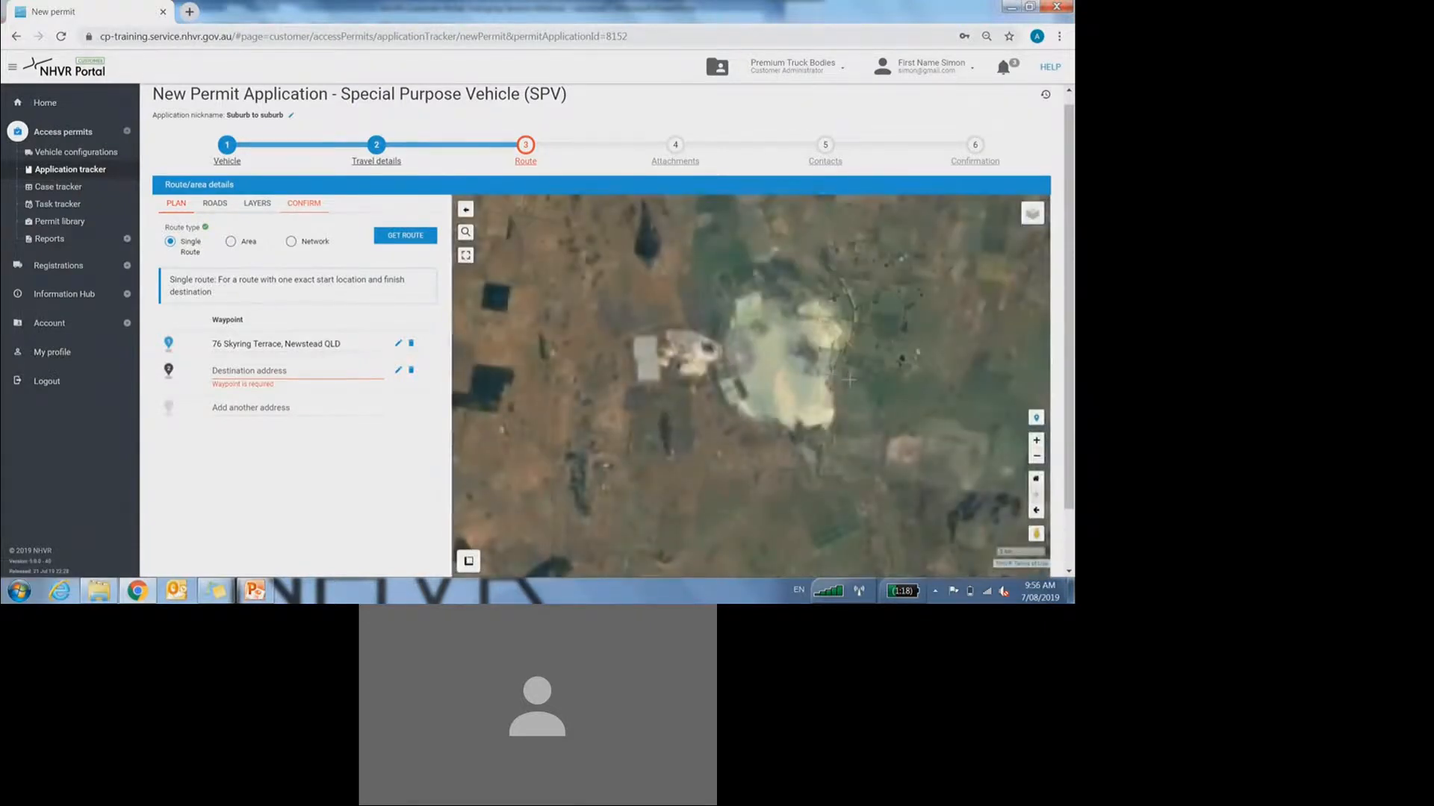
{"action": "scroll", "coordinate": [755, 394], "scroll_direction": "up", "scroll_amount": 2}
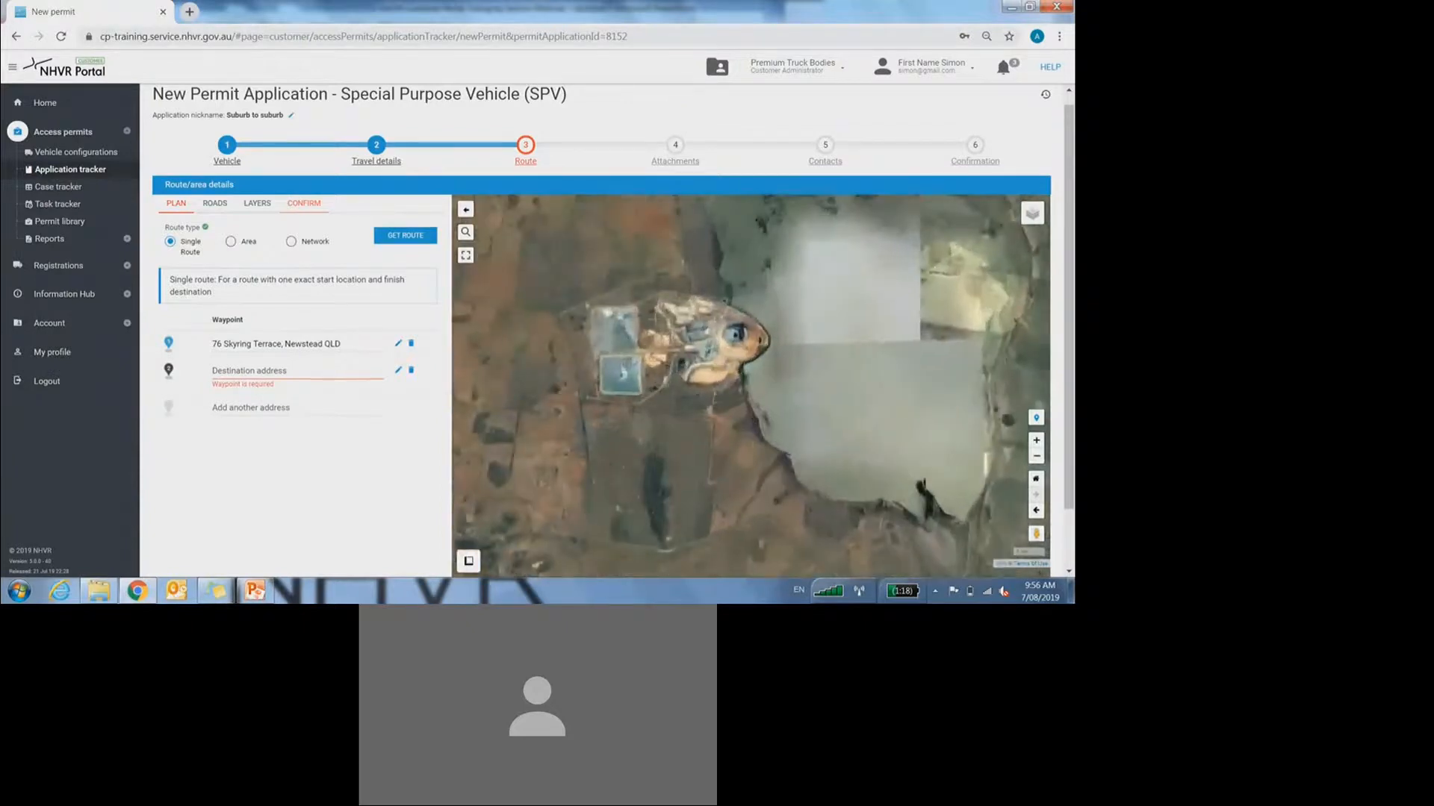
{"action": "left_click_drag", "start_coordinate": [755, 395], "coordinate": [753, 400]}
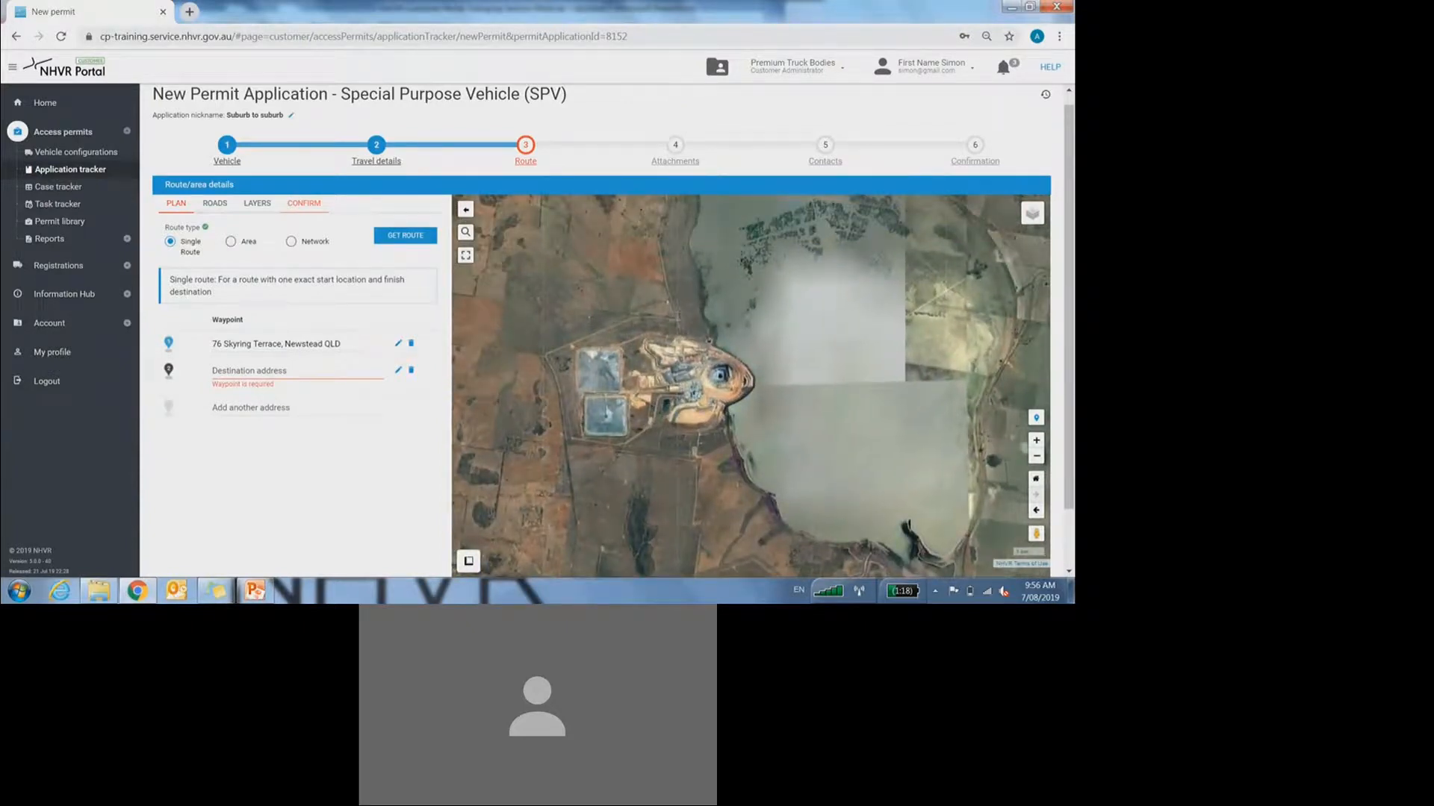
{"action": "left_click", "coordinate": [678, 321]}
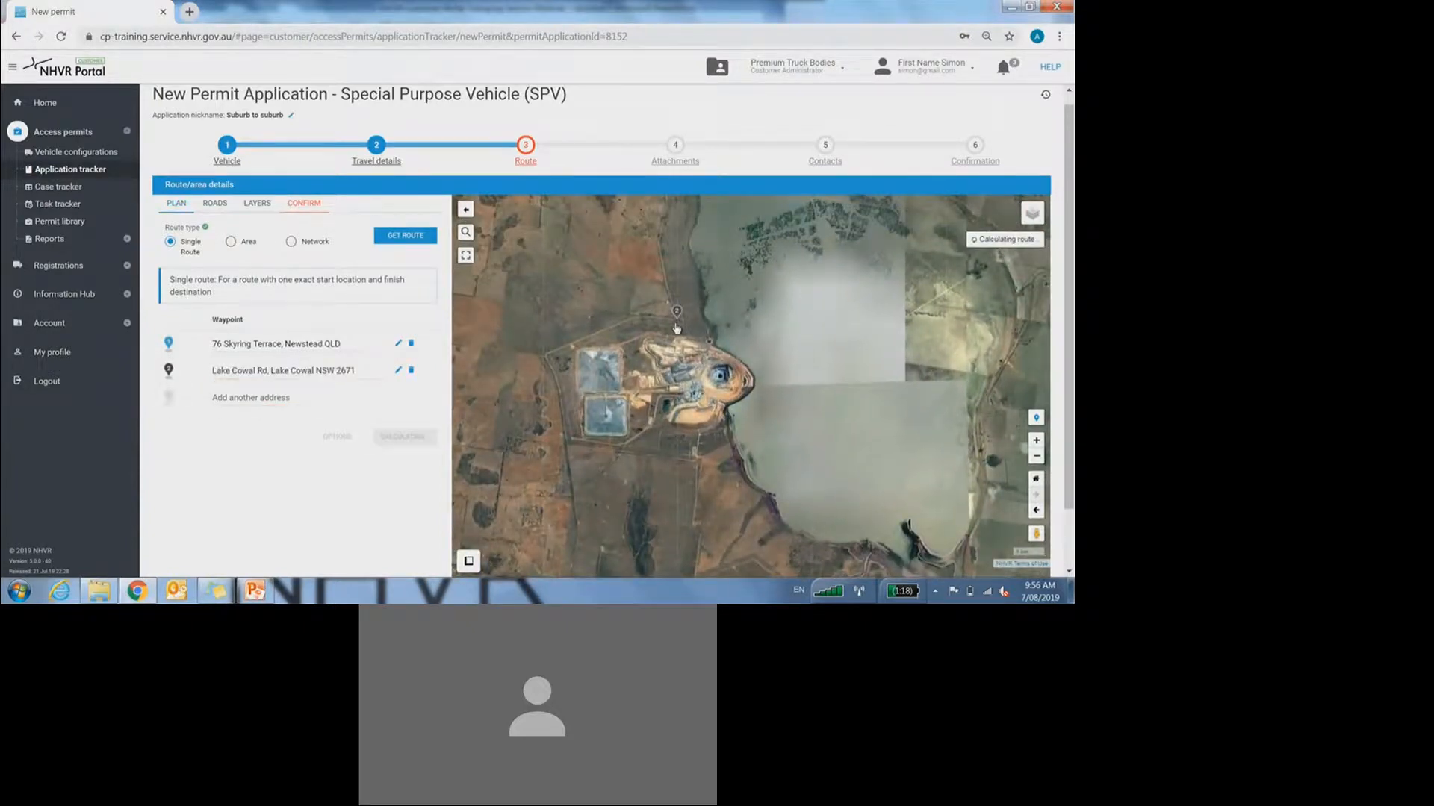
- Switch the base map back to Roadmap and view the whole route from Brisbane to Lake Cowal
{"action": "mouse_move", "coordinate": [1032, 215]}
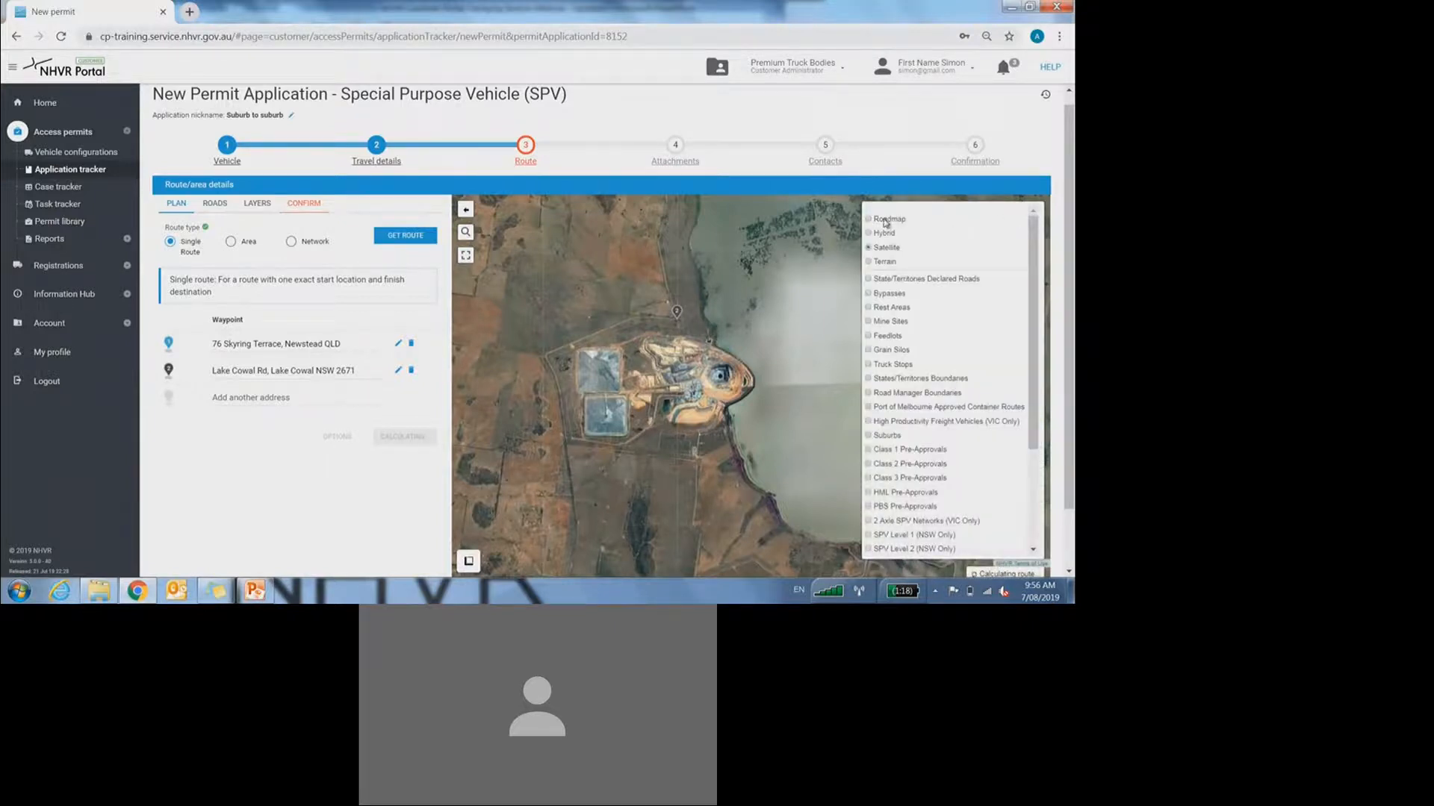
{"action": "left_click", "coordinate": [885, 221]}
{"action": "scroll", "coordinate": [818, 252], "scroll_direction": "down", "scroll_amount": 3}
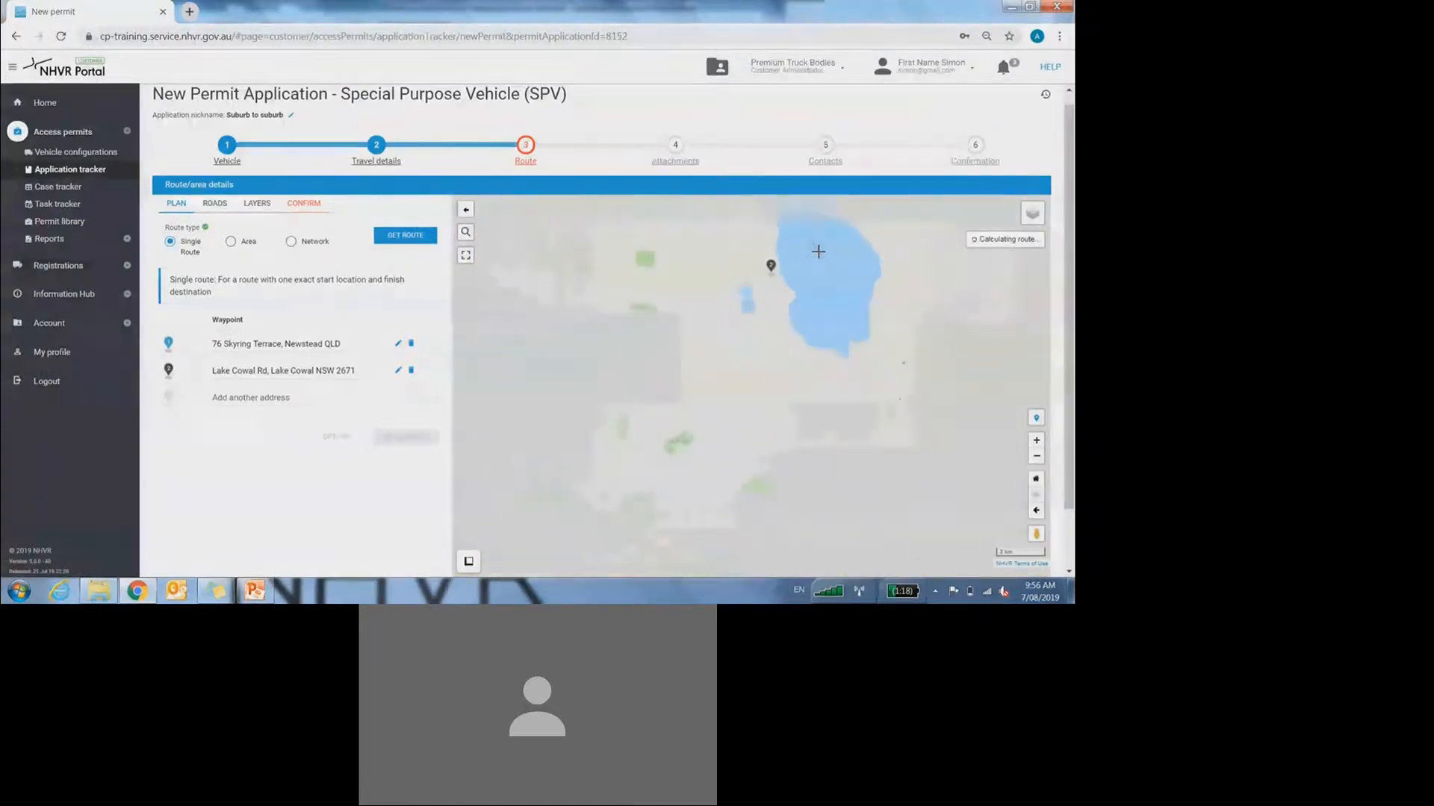
{"action": "scroll", "coordinate": [818, 251], "scroll_direction": "down", "scroll_amount": 3}
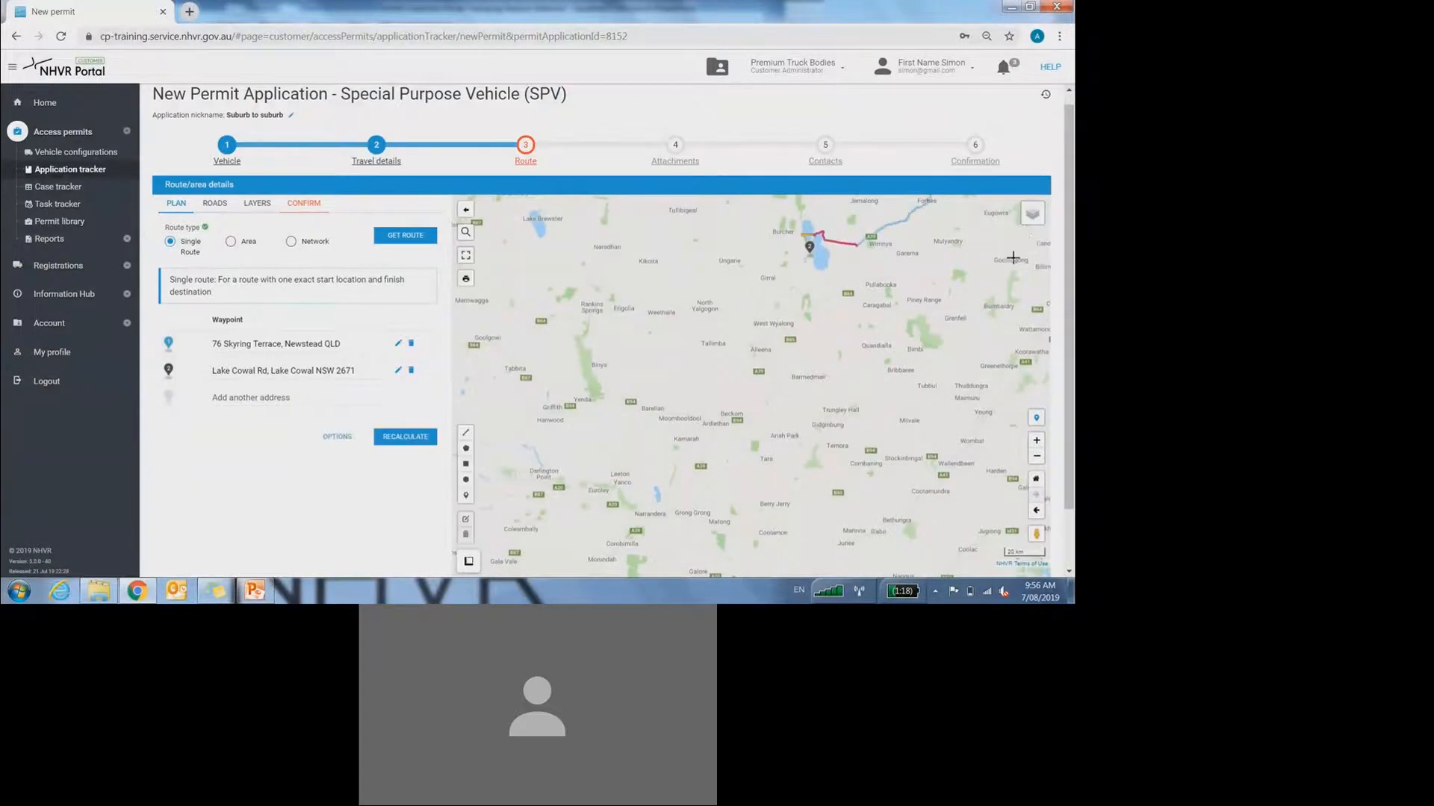
{"action": "scroll", "coordinate": [931, 286], "scroll_direction": "down", "scroll_amount": 2}
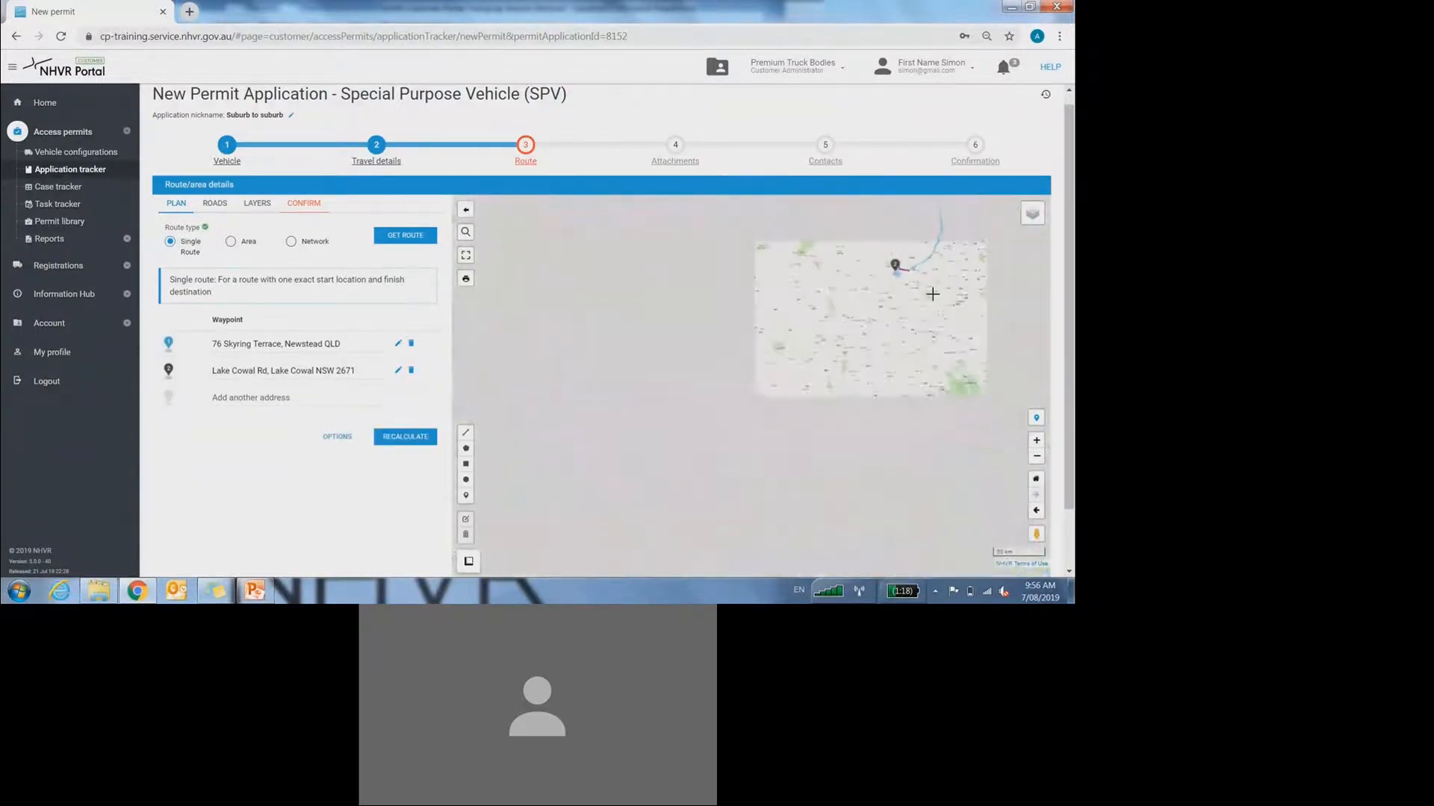
{"action": "scroll", "coordinate": [821, 314], "scroll_direction": "up", "scroll_amount": 3}
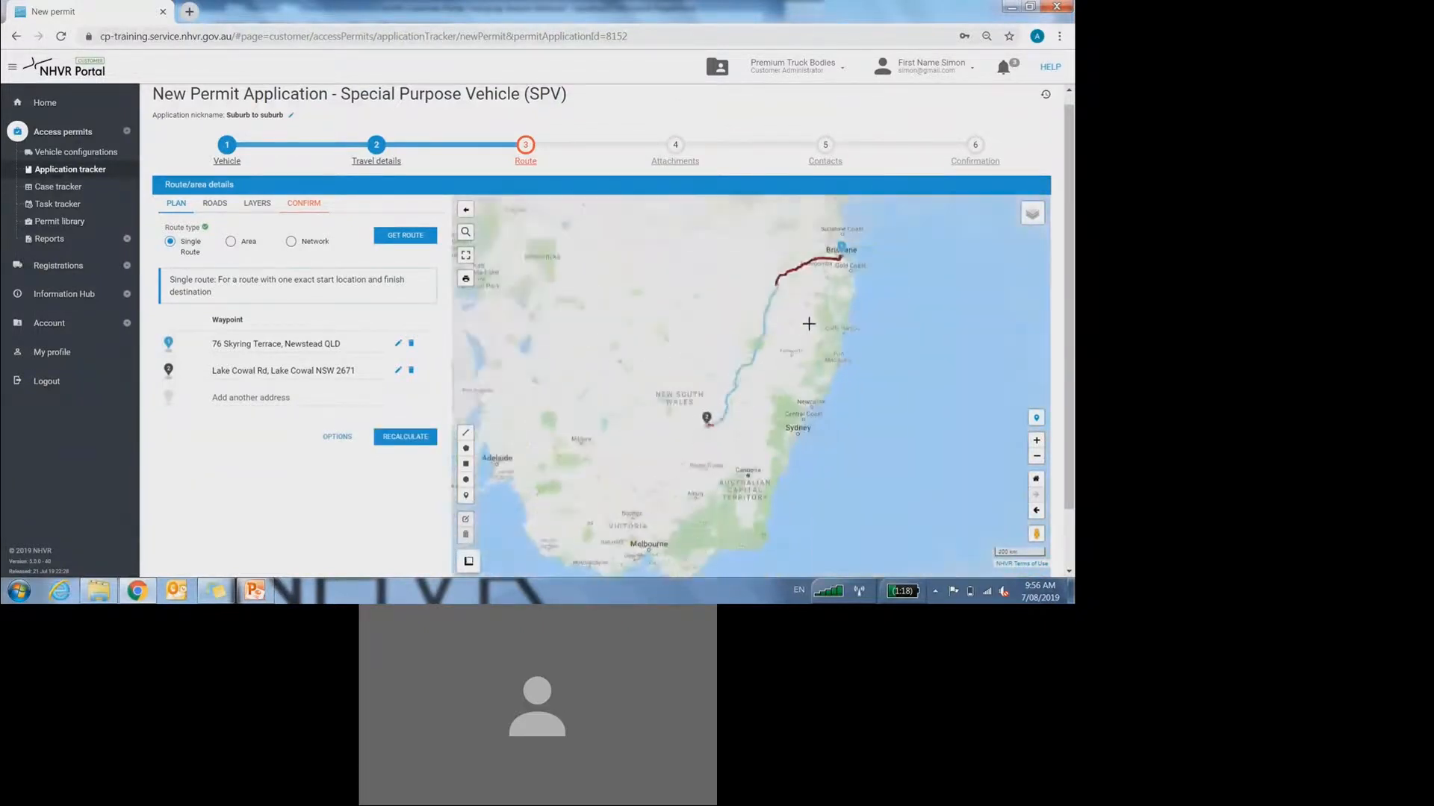
{"action": "left_click_drag", "start_coordinate": [797, 324], "coordinate": [770, 339]}
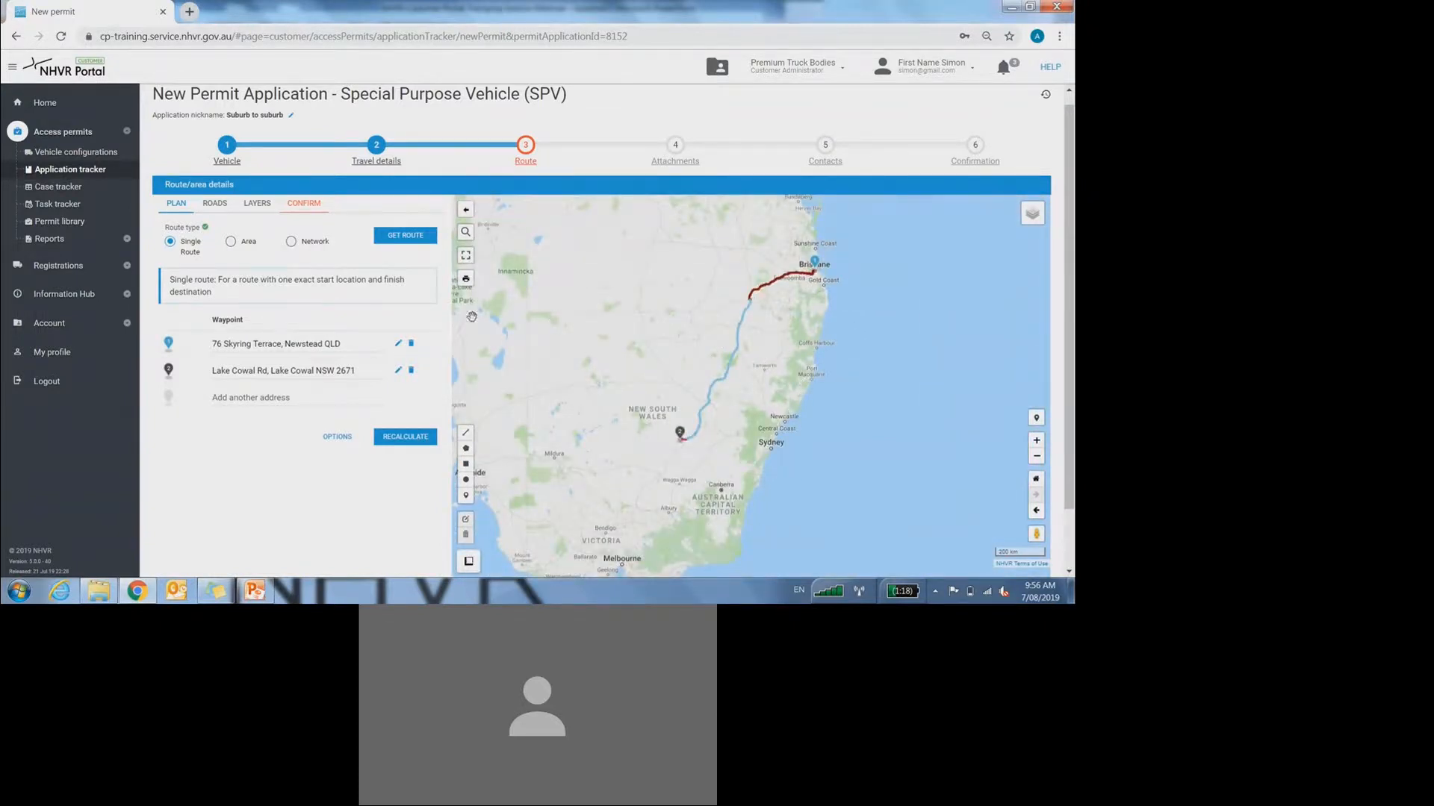
- Locate the start waypoint and the destination waypoint on the map from their entries in the waypoint list
{"action": "left_click", "coordinate": [169, 344]}
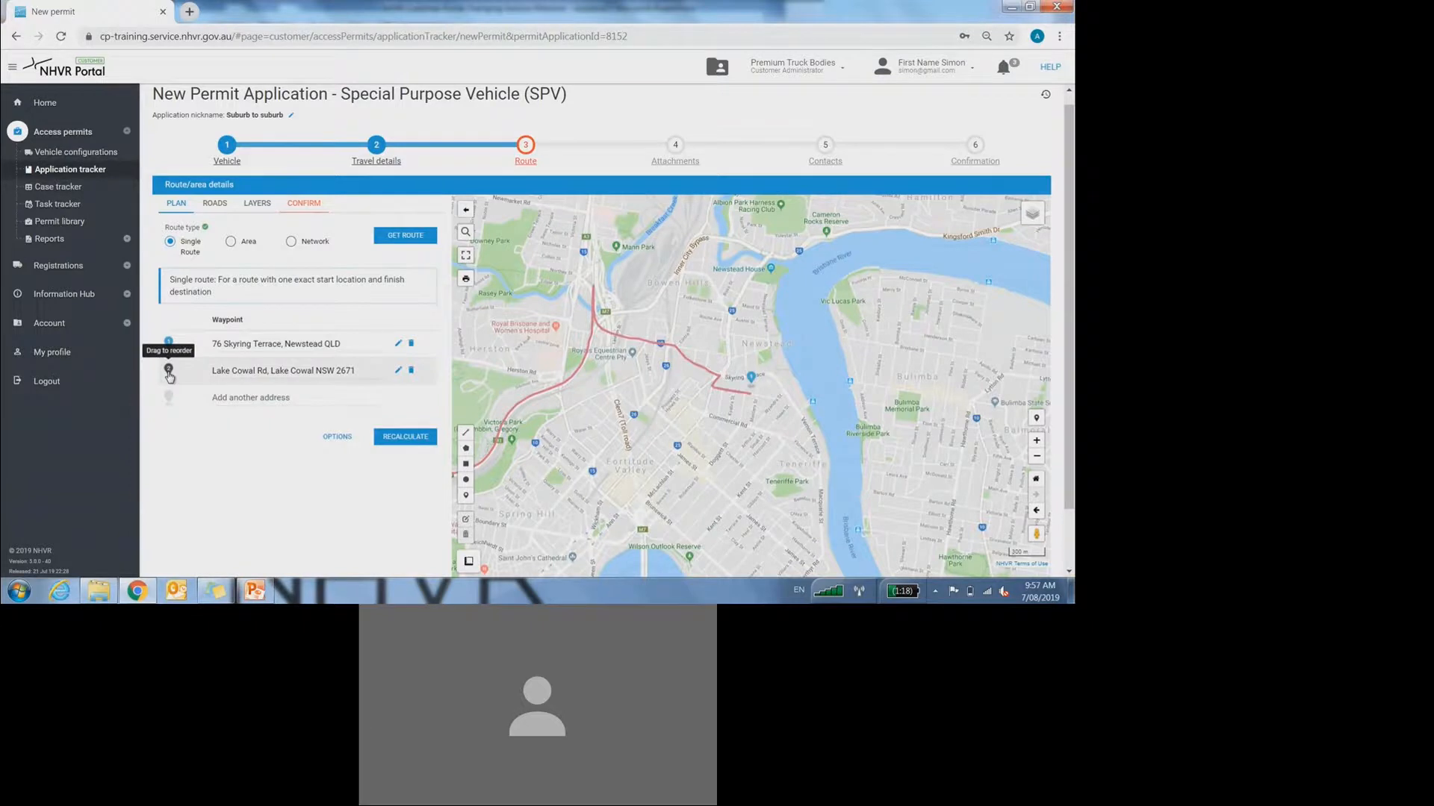
{"action": "left_click", "coordinate": [169, 373]}
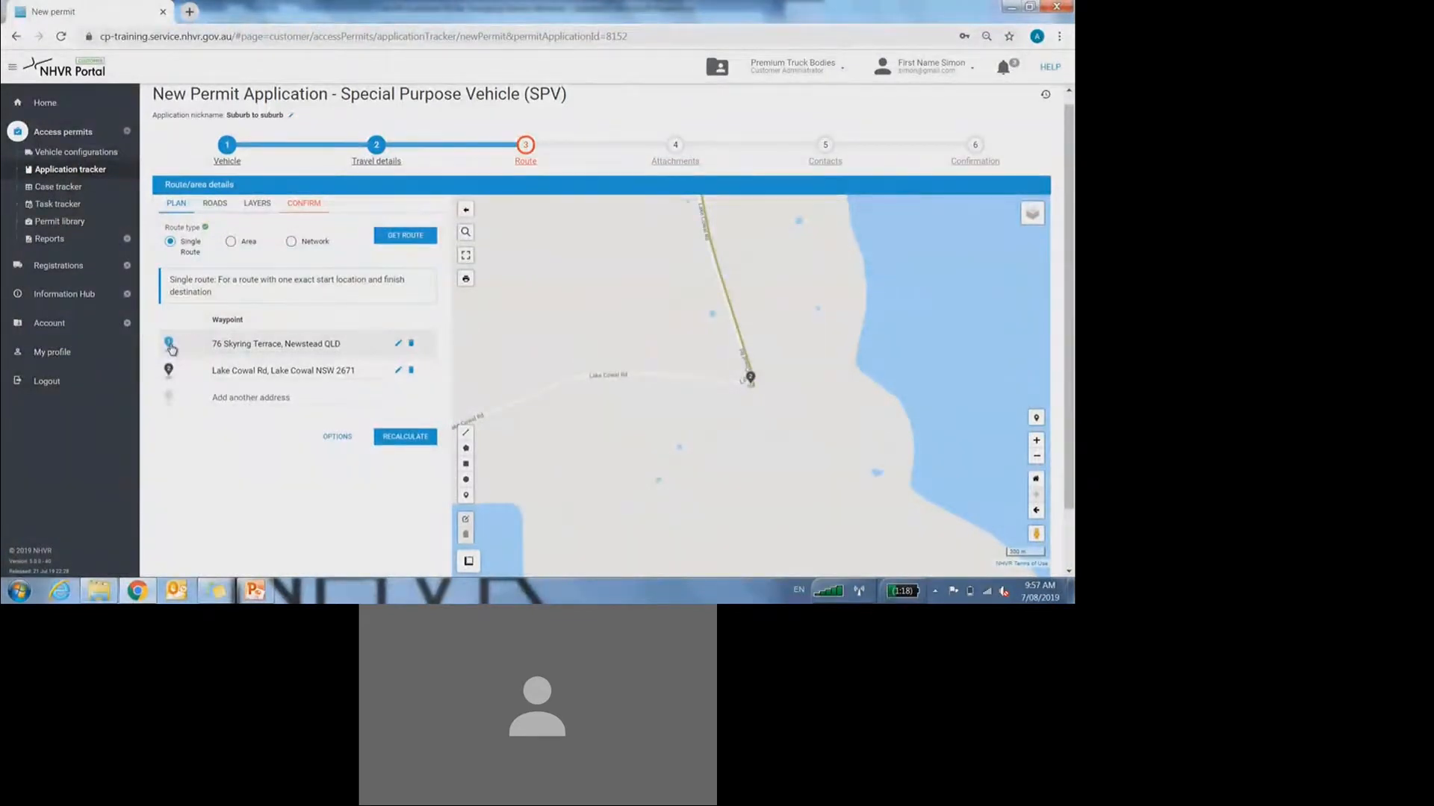
- Examine the start waypoint's position in Newstead and the streets the route follows when leaving it
{"action": "left_click", "coordinate": [169, 345]}
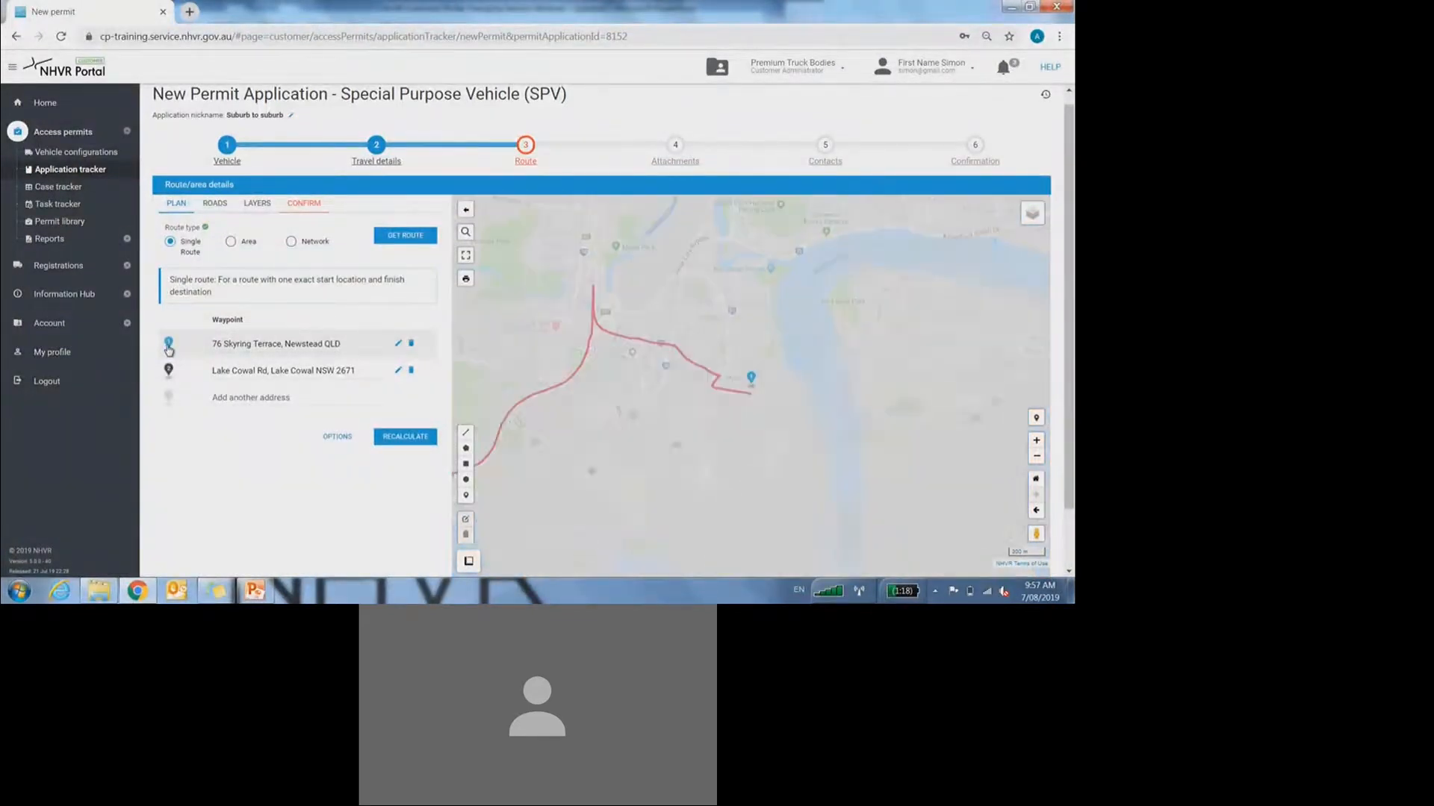
{"action": "scroll", "coordinate": [746, 386], "scroll_direction": "up", "scroll_amount": 3}
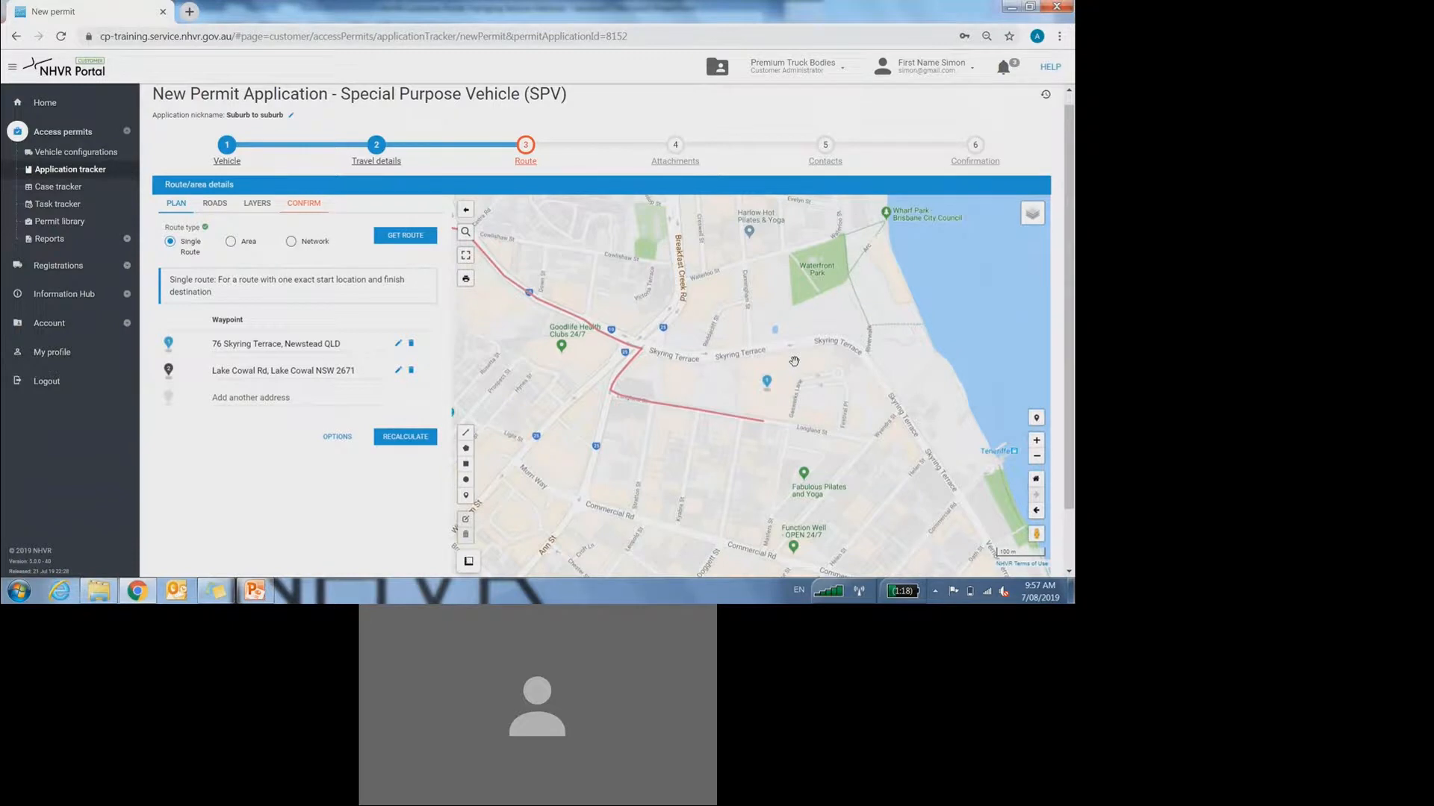
{"action": "scroll", "coordinate": [767, 391], "scroll_direction": "up", "scroll_amount": 1}
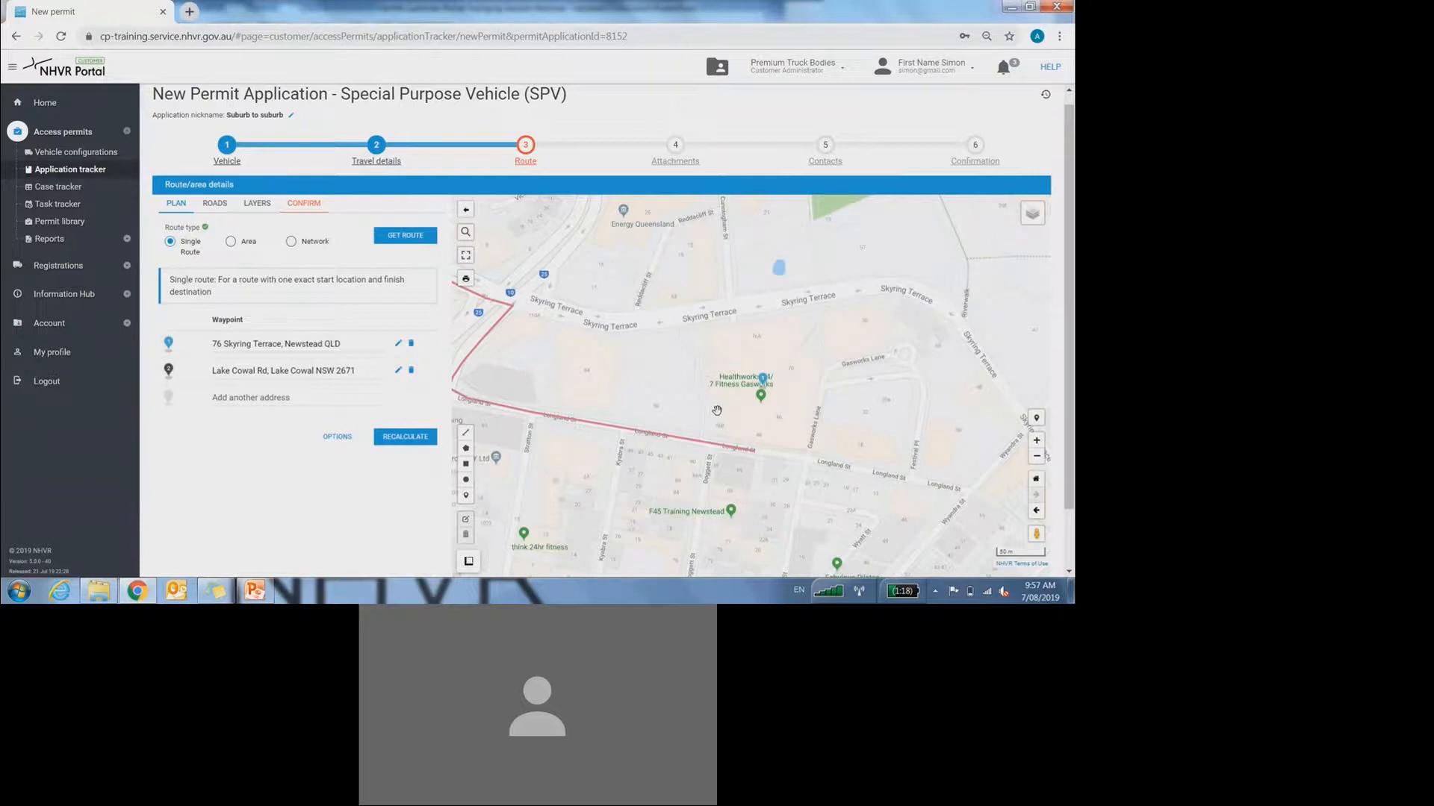
{"action": "scroll", "coordinate": [717, 410], "scroll_direction": "down", "scroll_amount": 2}
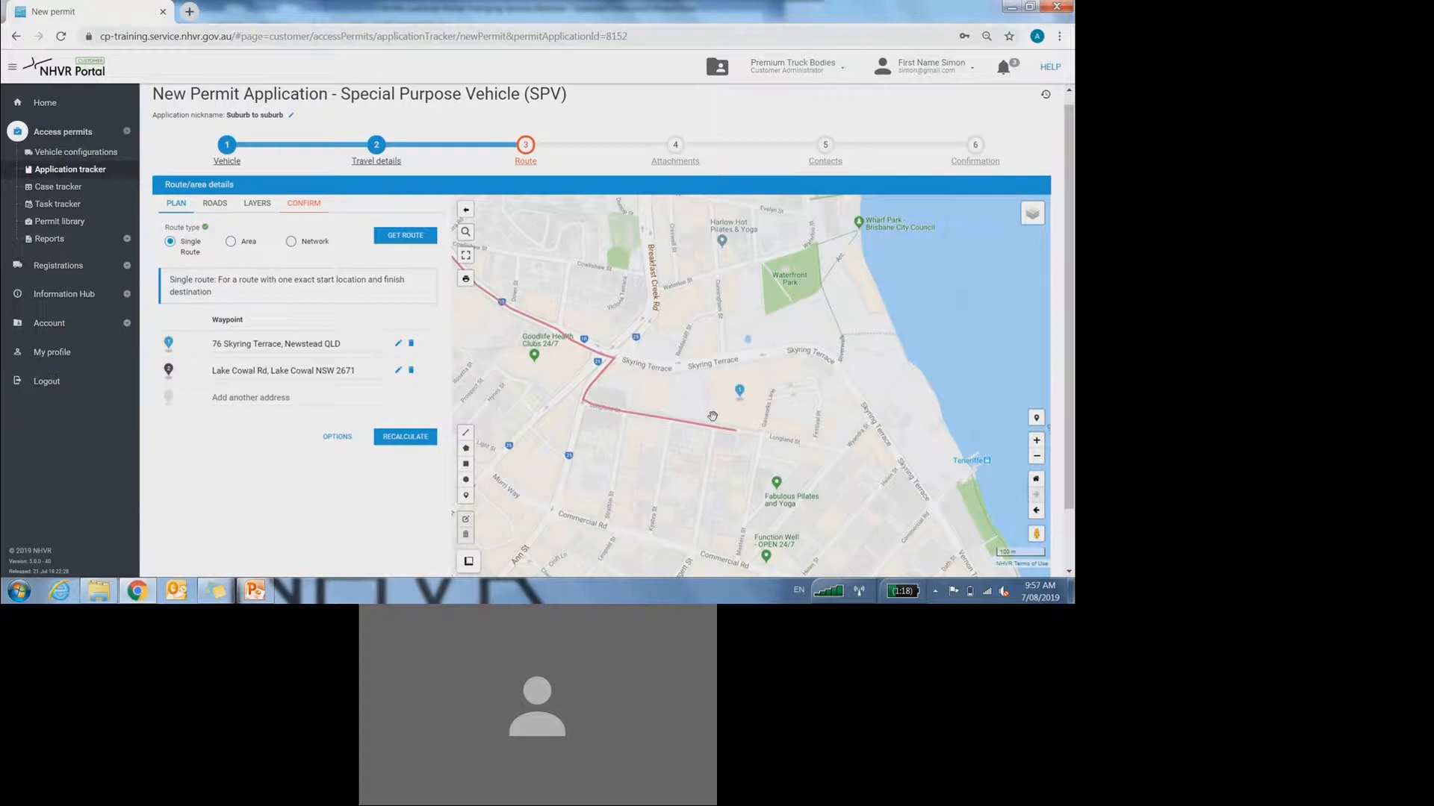
{"action": "scroll", "coordinate": [713, 416], "scroll_direction": "down", "scroll_amount": 2}
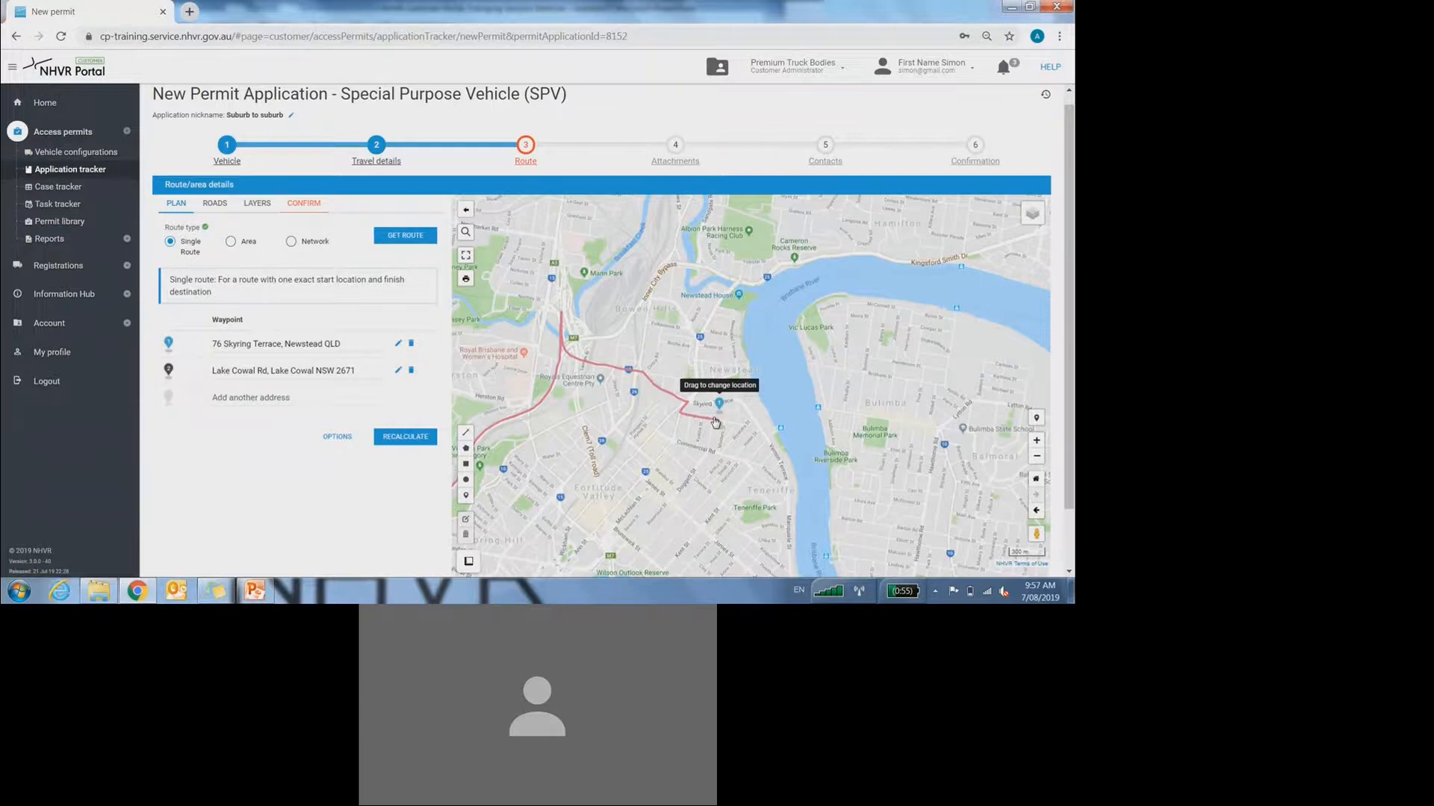
{"action": "scroll", "coordinate": [704, 418], "scroll_direction": "up", "scroll_amount": 1}
{"action": "scroll", "coordinate": [713, 422], "scroll_direction": "up", "scroll_amount": 1}
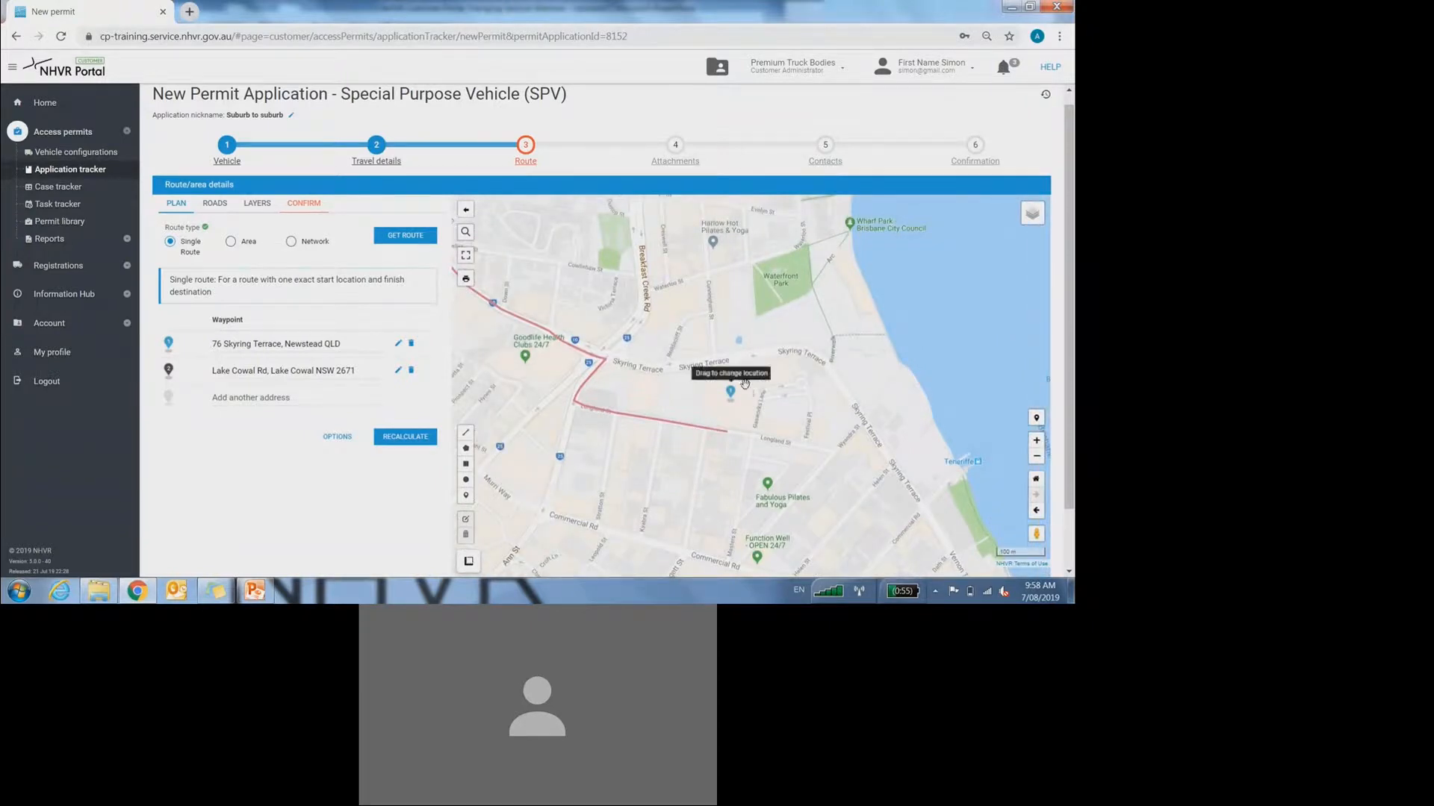
{"action": "scroll", "coordinate": [736, 381], "scroll_direction": "up", "scroll_amount": 1}
- Switch the base map to Hybrid and move the start waypoint north onto Skyring Terrace
{"action": "mouse_move", "coordinate": [1043, 223]}
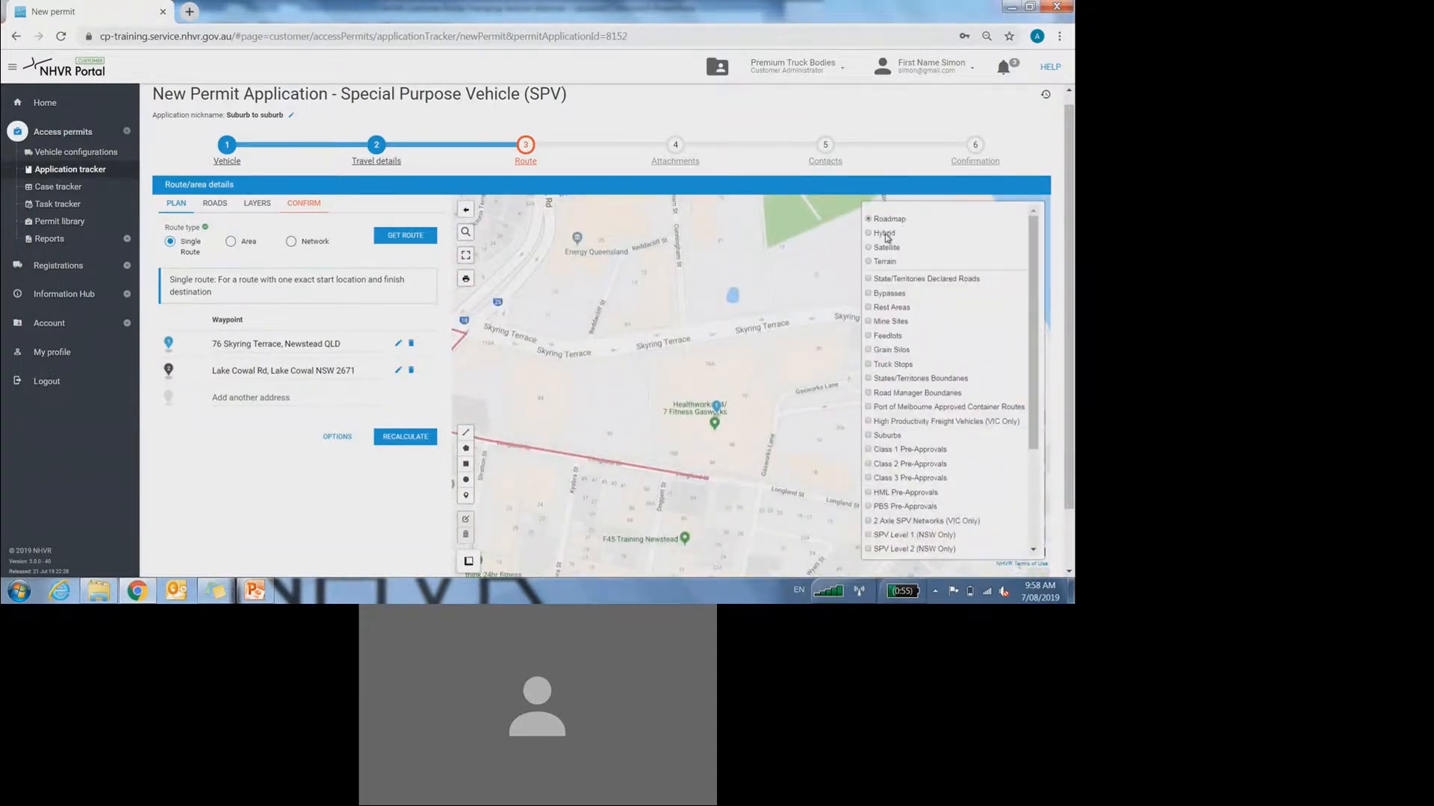
{"action": "left_click", "coordinate": [886, 234]}
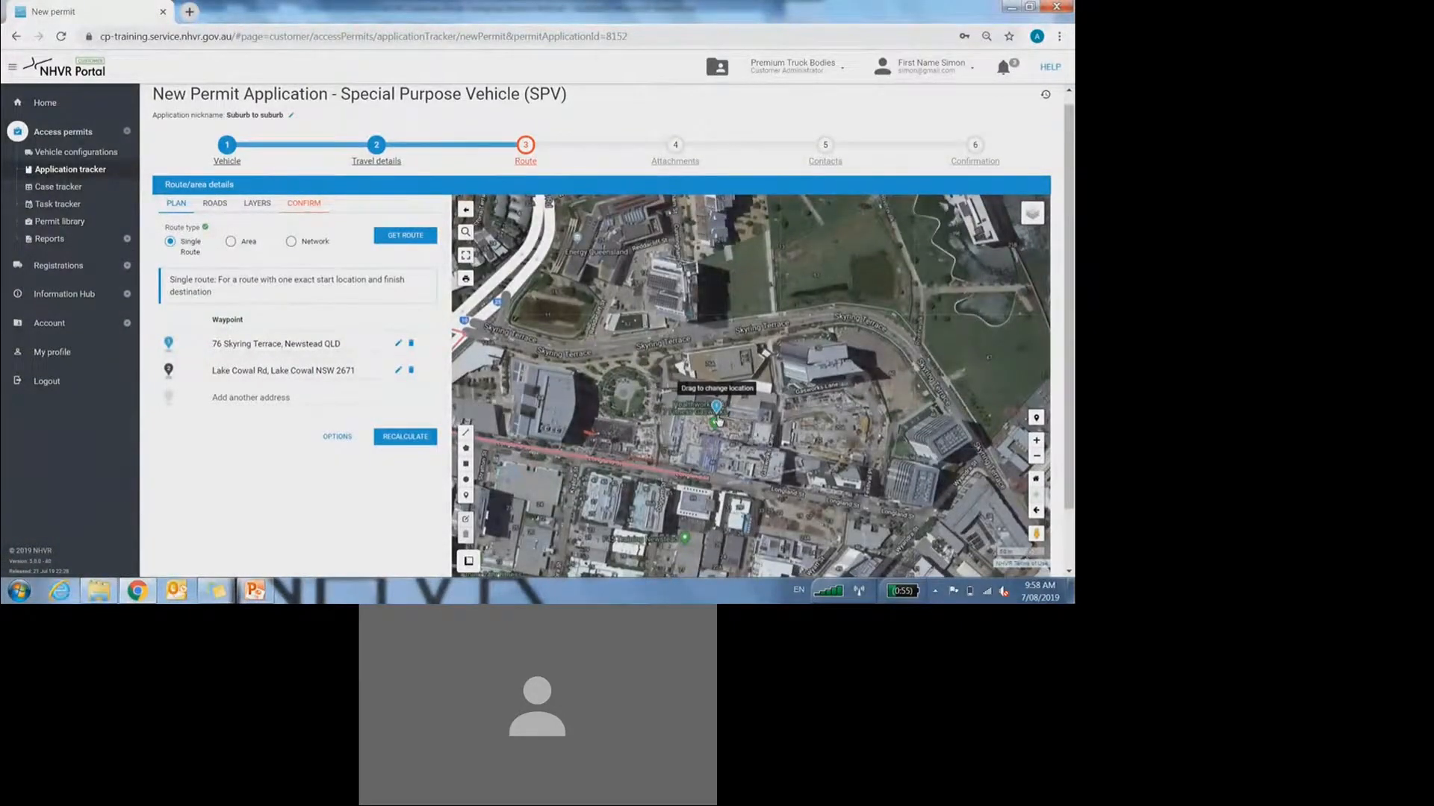
{"action": "scroll", "coordinate": [718, 423], "scroll_direction": "up", "scroll_amount": 2}
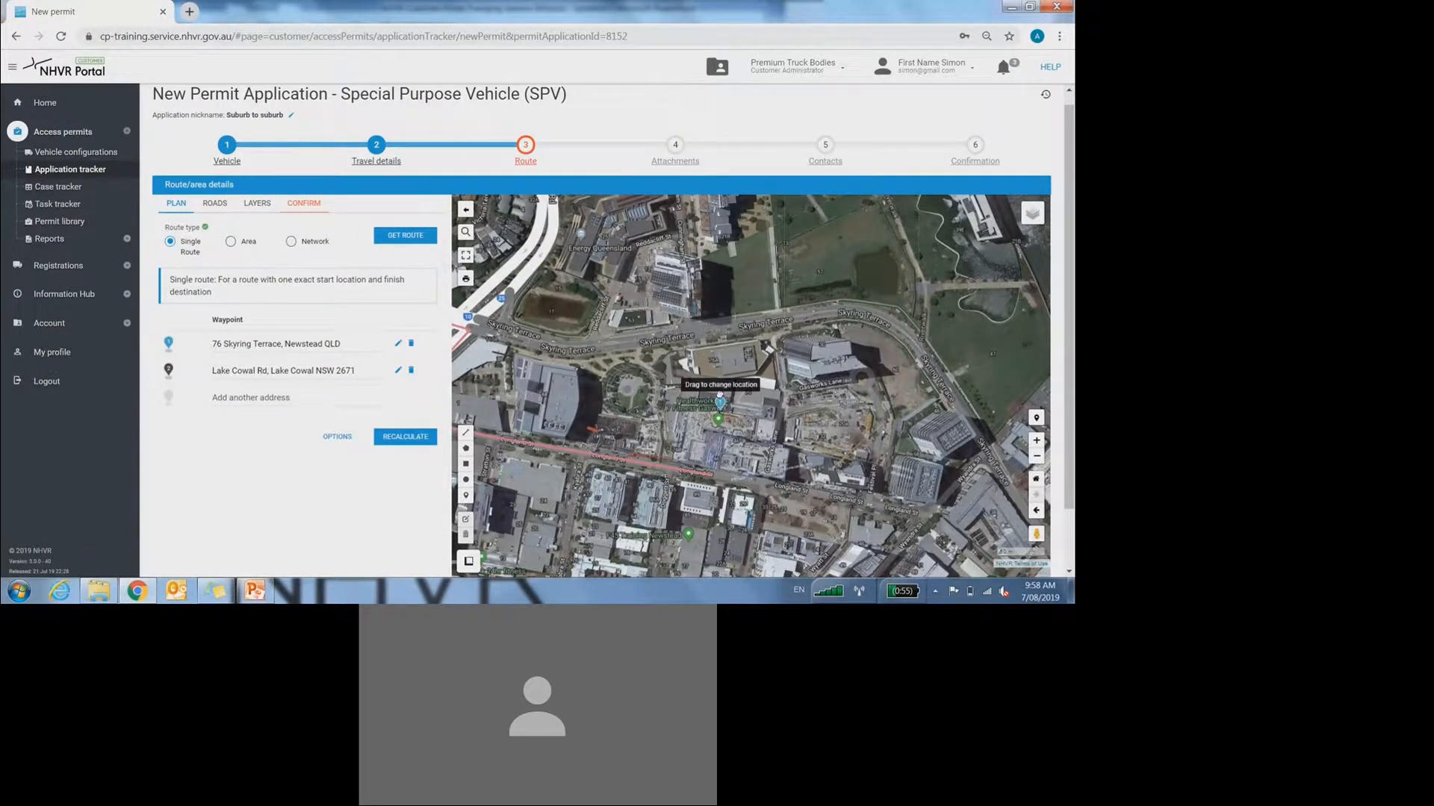
{"action": "left_click_drag", "start_coordinate": [720, 396], "coordinate": [723, 326]}
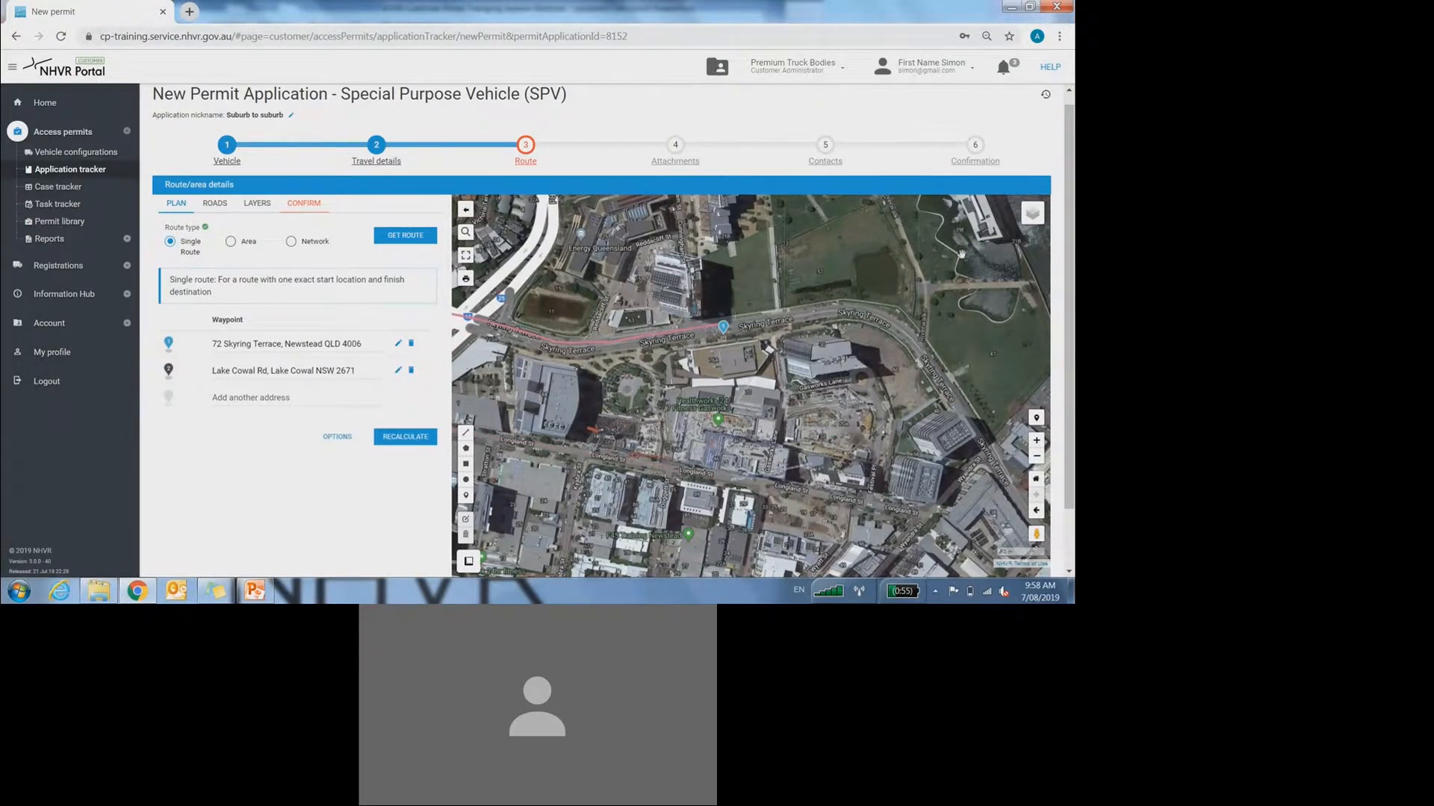
- Switch the base map back to Roadmap and examine the start of the route along Skyring Terrace
{"action": "mouse_move", "coordinate": [1030, 218]}
{"action": "left_click", "coordinate": [895, 227]}
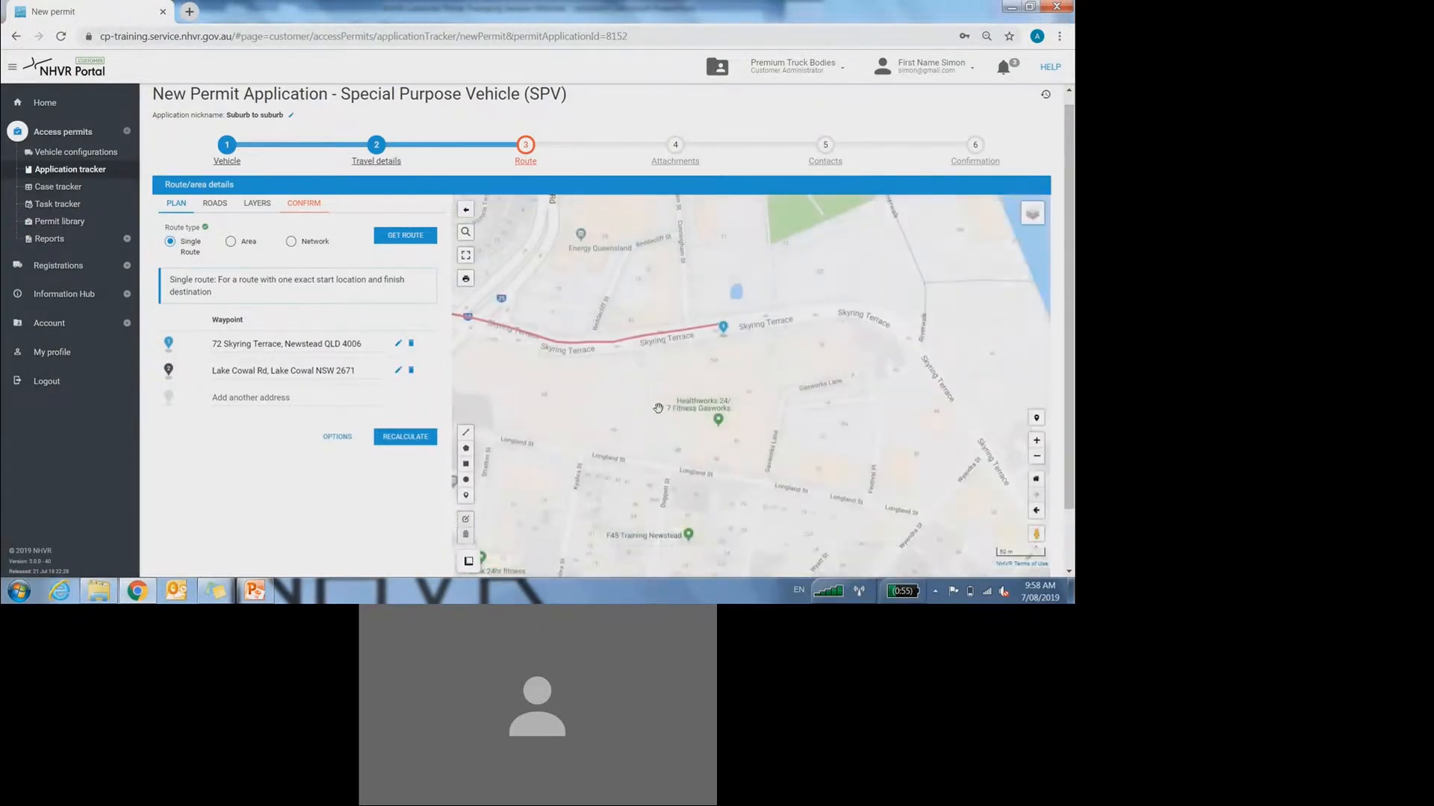
{"action": "left_click_drag", "start_coordinate": [659, 409], "coordinate": [761, 410]}
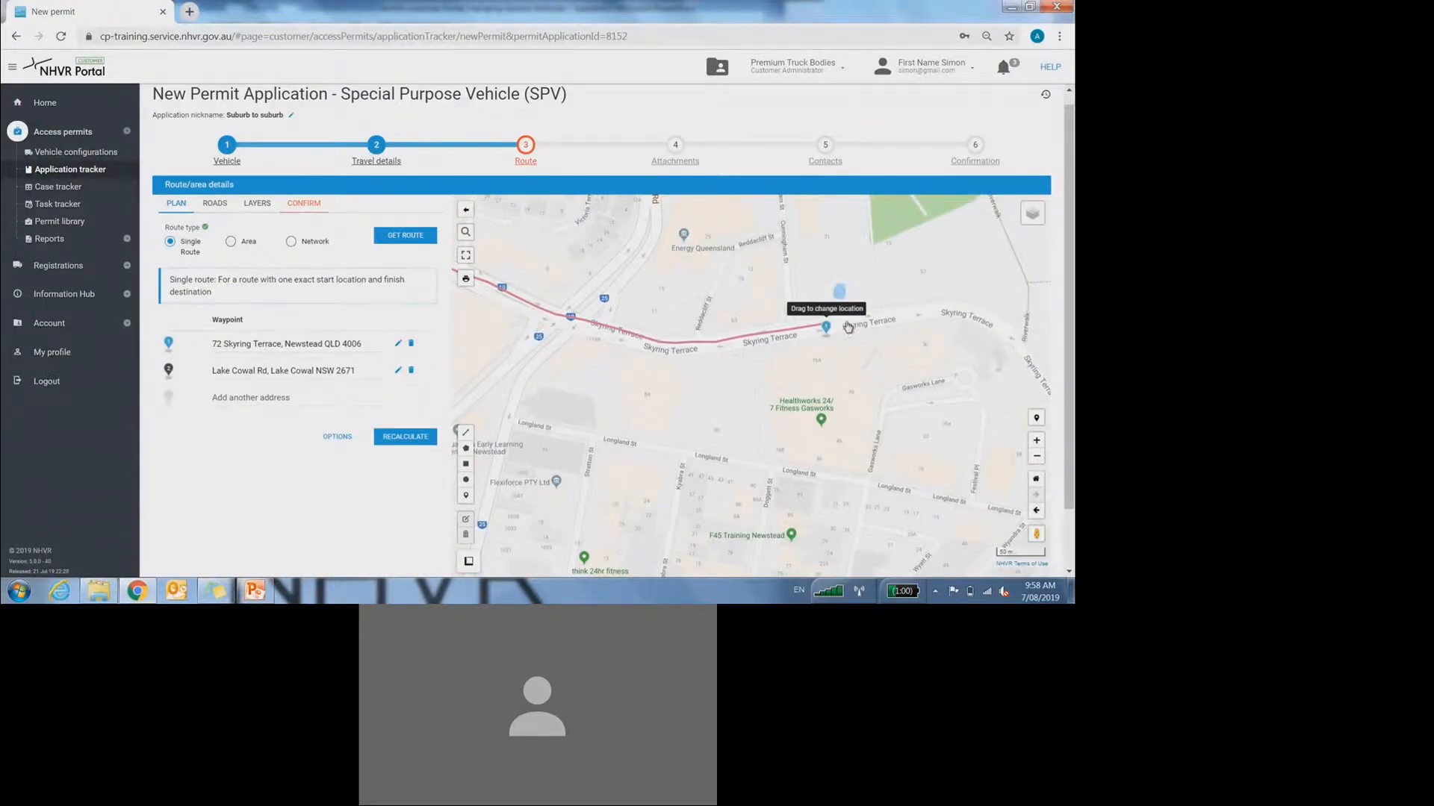
{"action": "scroll", "coordinate": [849, 321], "scroll_direction": "up", "scroll_amount": 1}
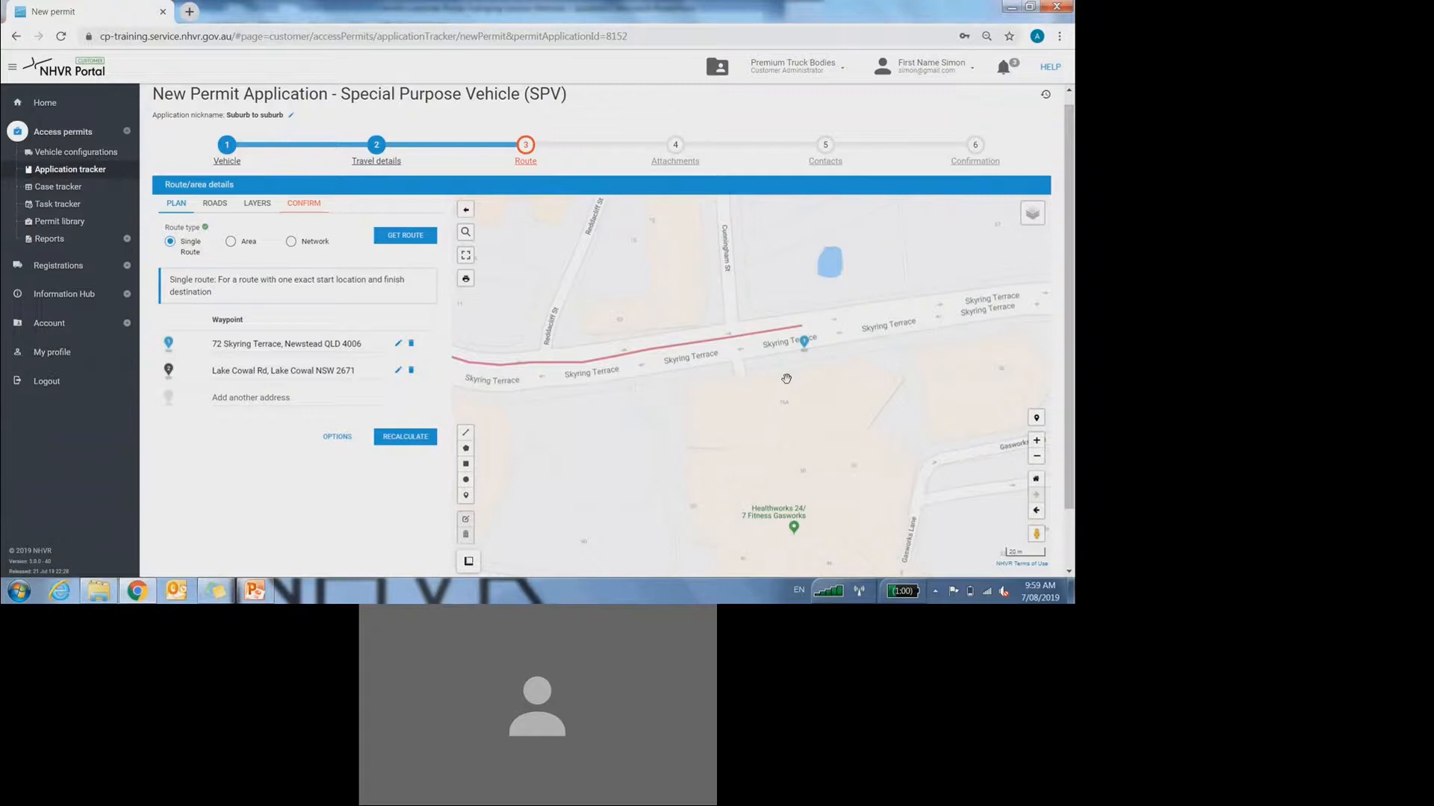
- Set the start waypoint's street number to 76 and prefix its address with "Access to the Quarry,"
{"action": "left_click", "coordinate": [398, 346]}
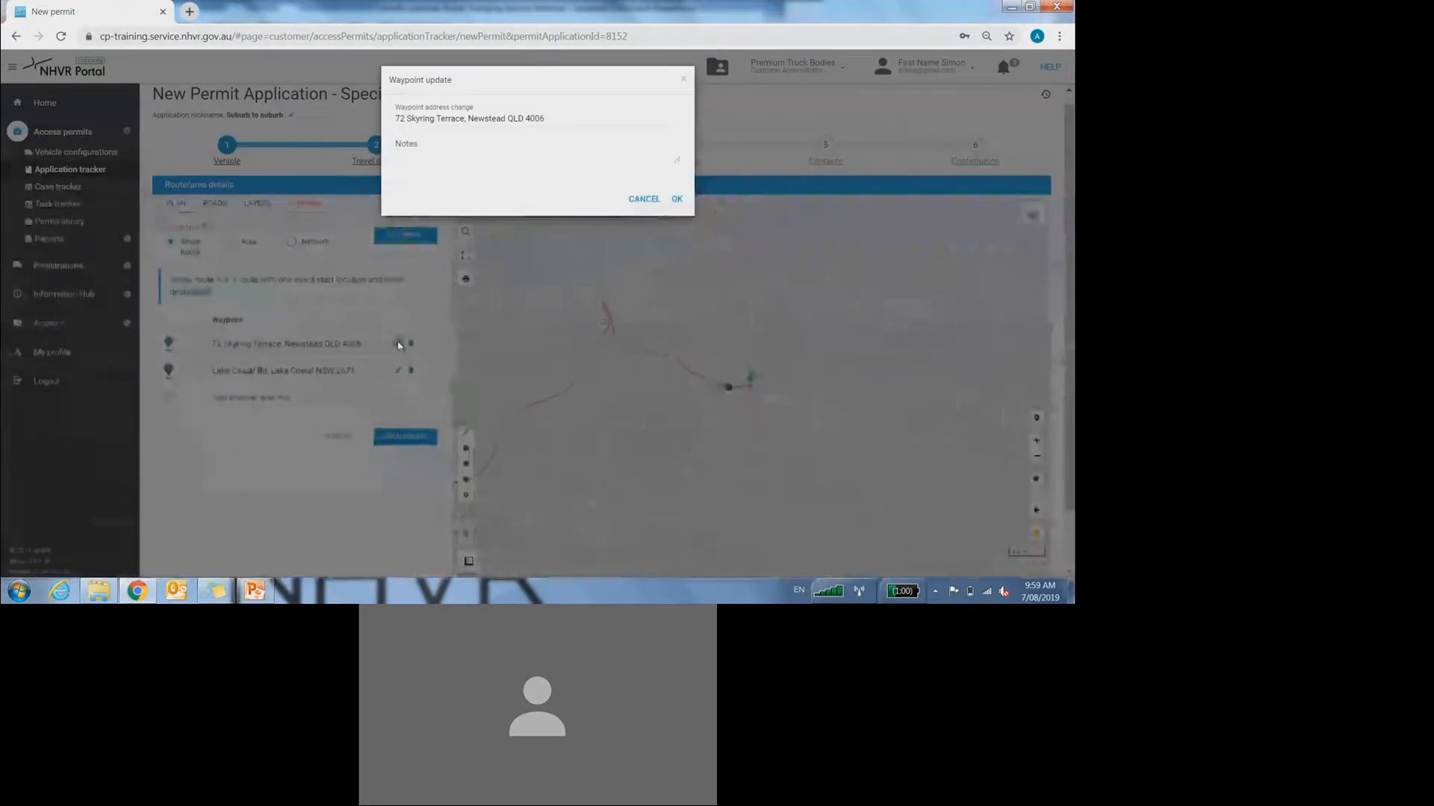
{"action": "left_click", "coordinate": [403, 118]}
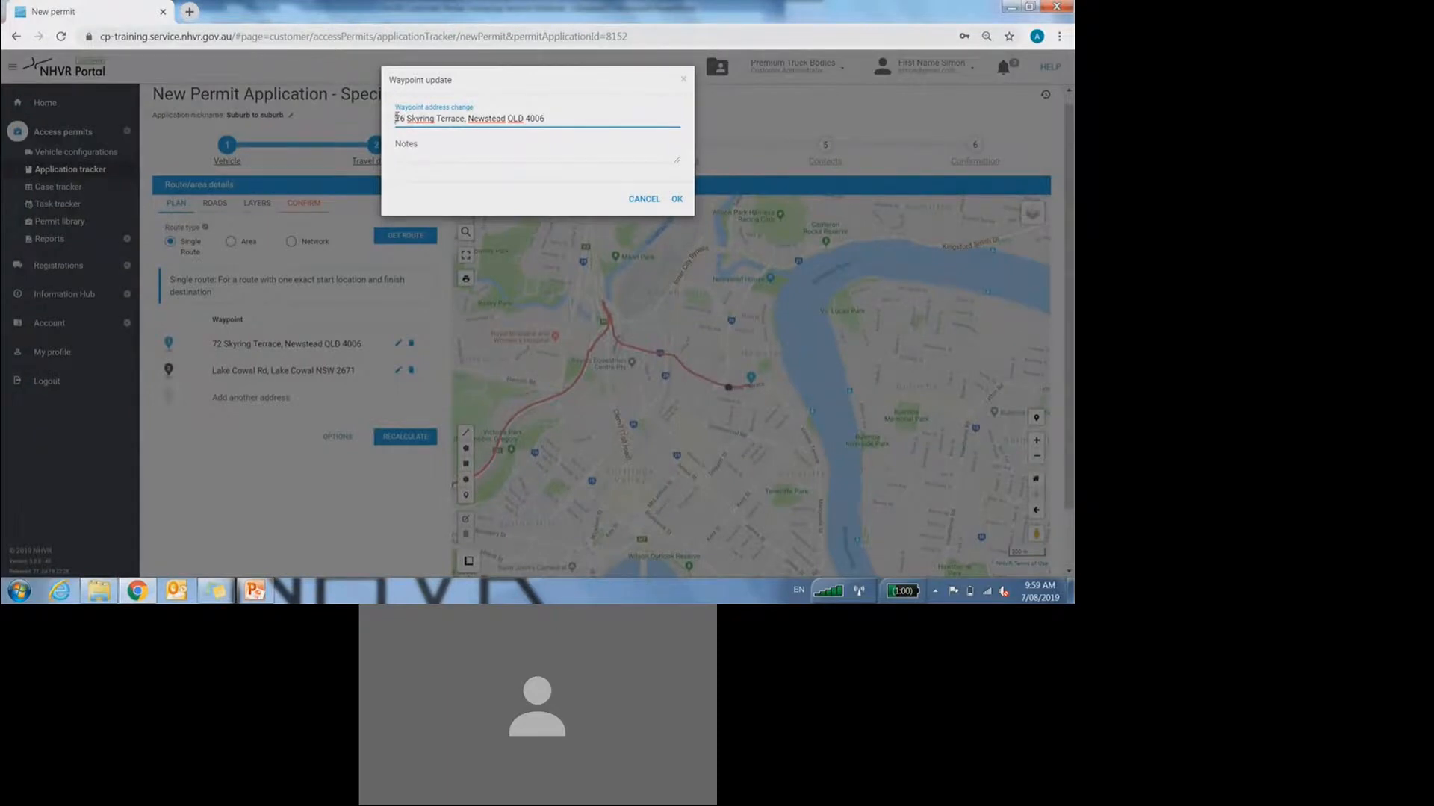
{"action": "type", "text": "Depot,"}
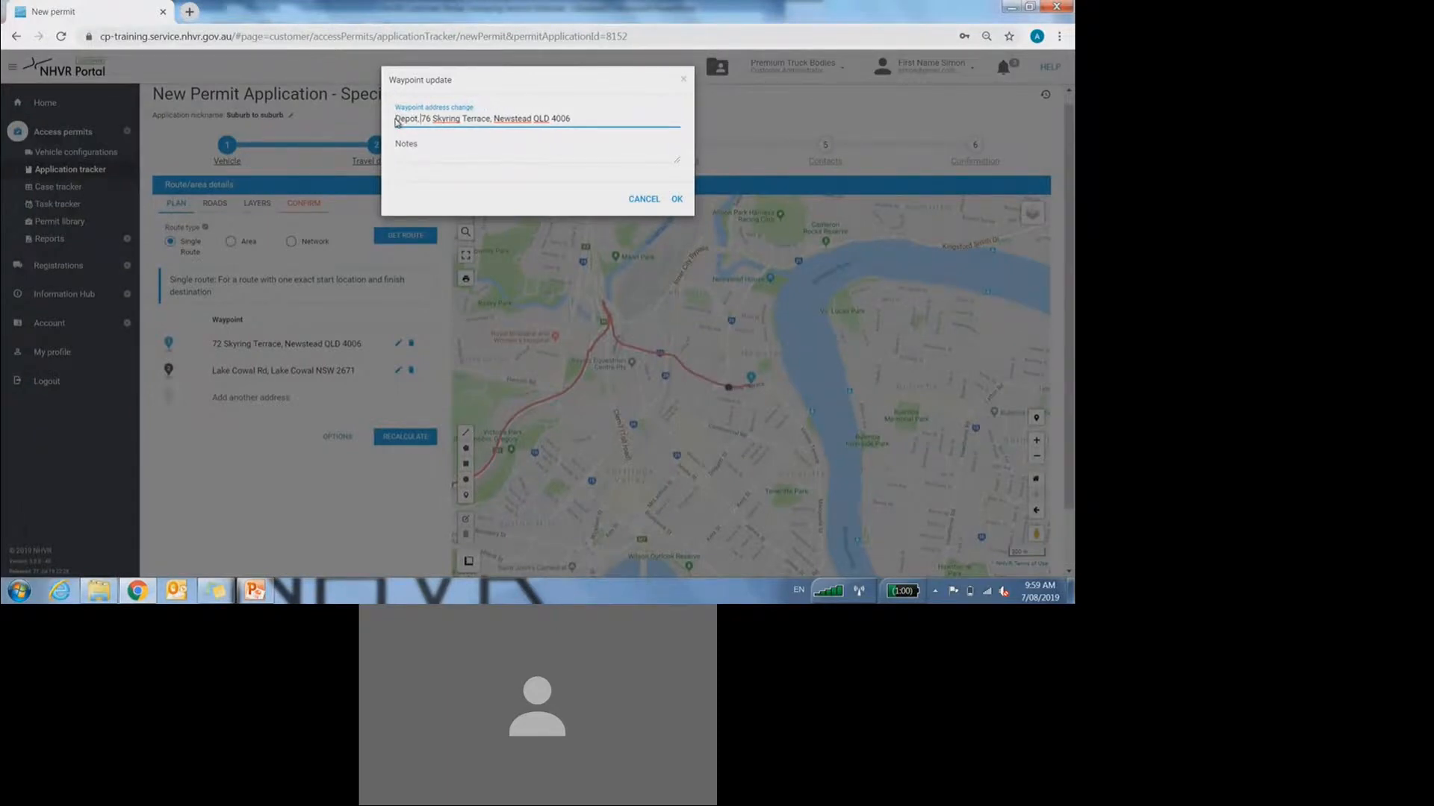
{"action": "key", "text": "BackSpace"}
{"action": "key", "text": "BackSpace"}
{"action": "key", "text": "BackSpace"}
{"action": "key", "text": "BackSpace"}
{"action": "key", "text": "BackSpace"}
{"action": "type", "text": "Access to the Quarry"}
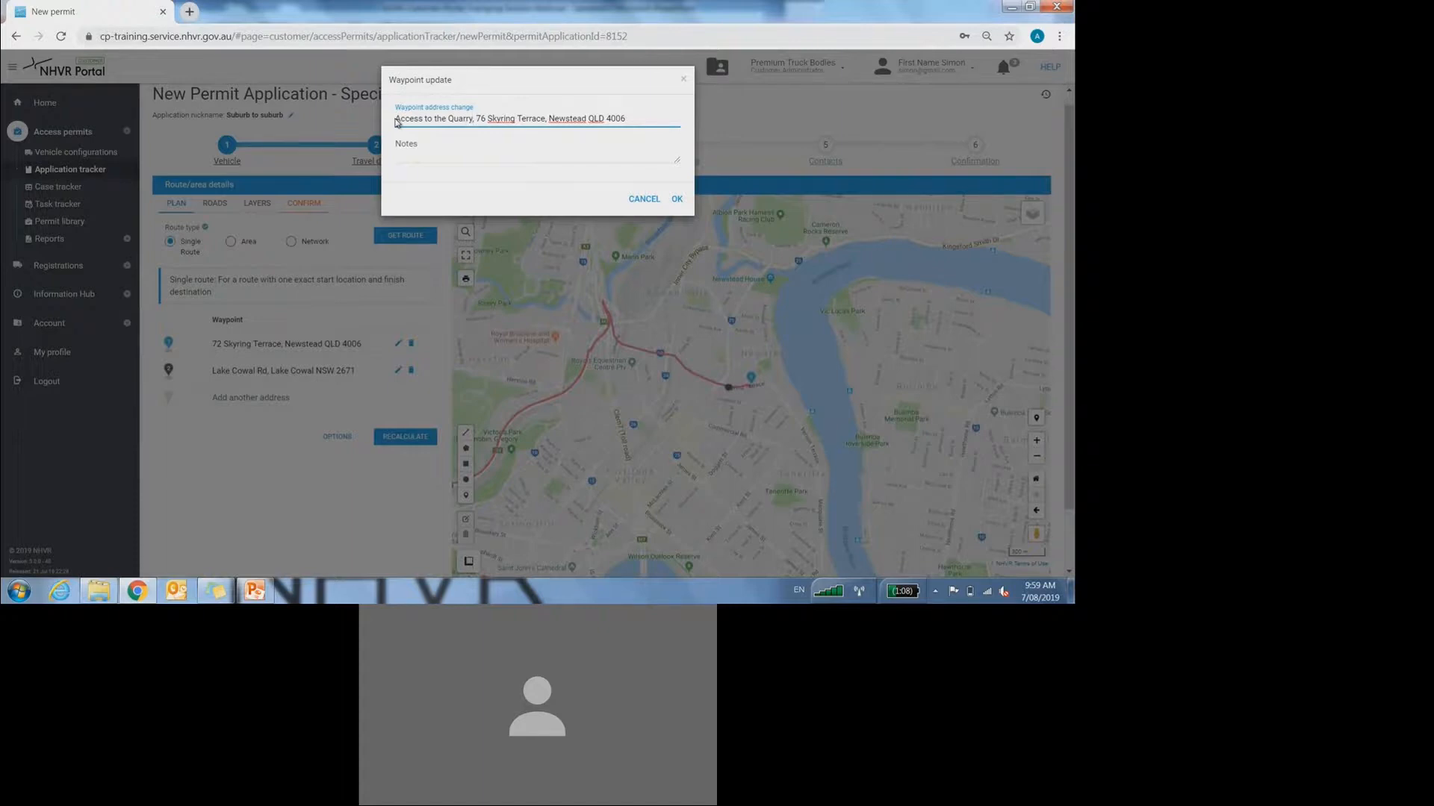
{"action": "type", "text": ","}
{"action": "left_click", "coordinate": [677, 199]}
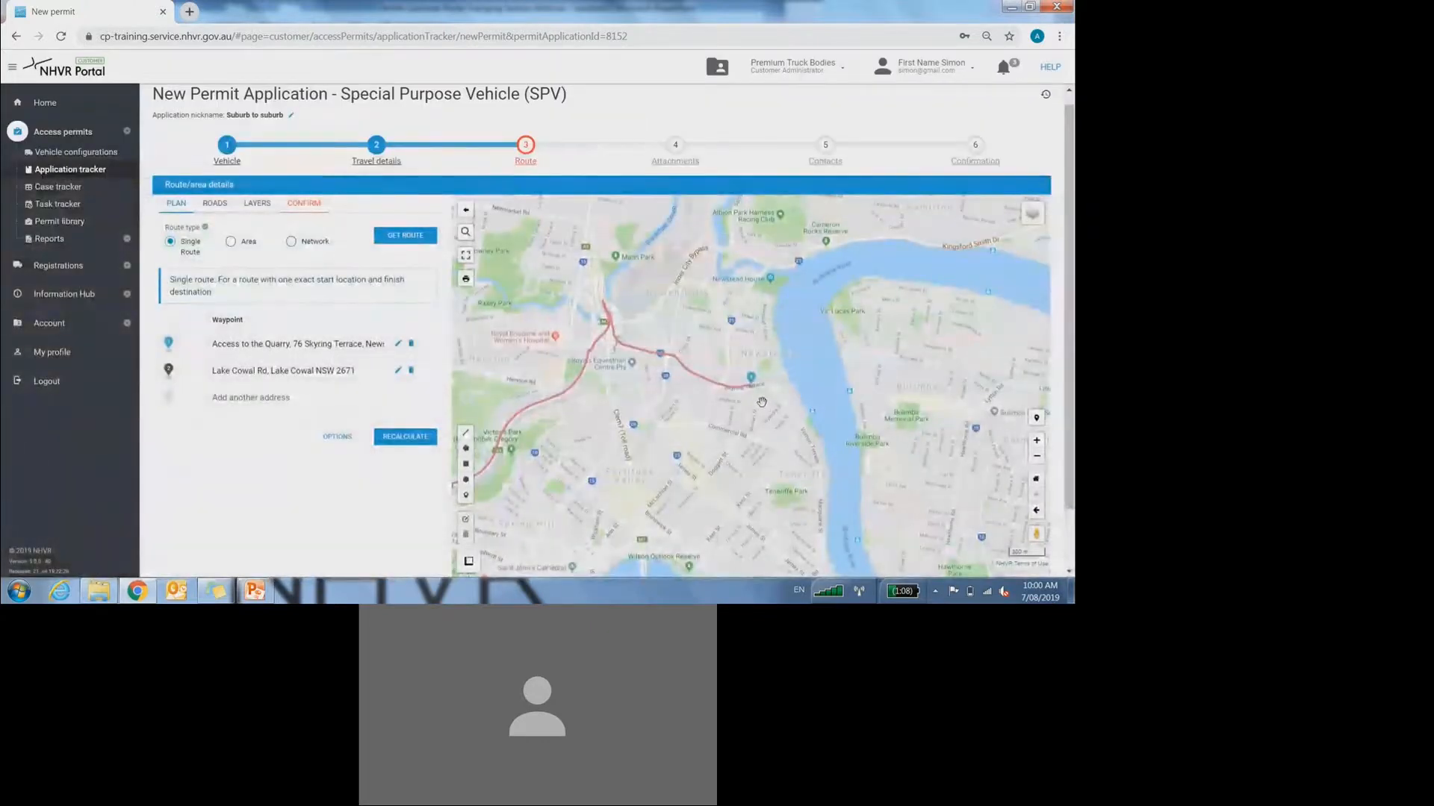
- Move the start waypoint slightly west along Skyring Terrace
{"action": "scroll", "coordinate": [749, 374], "scroll_direction": "up", "scroll_amount": 3}
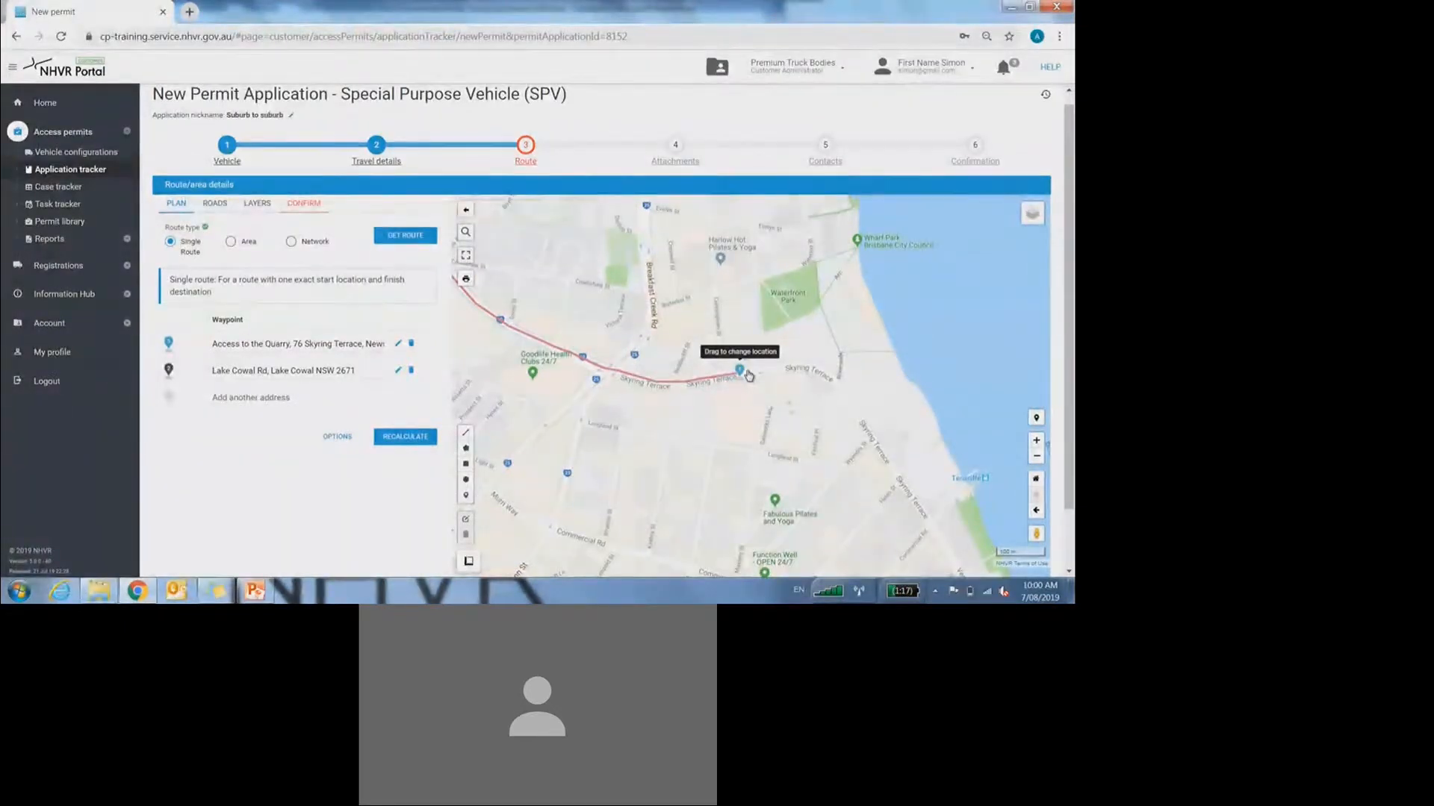
{"action": "scroll", "coordinate": [749, 376], "scroll_direction": "up", "scroll_amount": 1}
{"action": "mouse_move", "coordinate": [746, 373]}
{"action": "left_mouse_down"}
{"action": "mouse_move", "coordinate": [786, 362]}
{"action": "mouse_move", "coordinate": [736, 368]}
{"action": "left_mouse_up"}
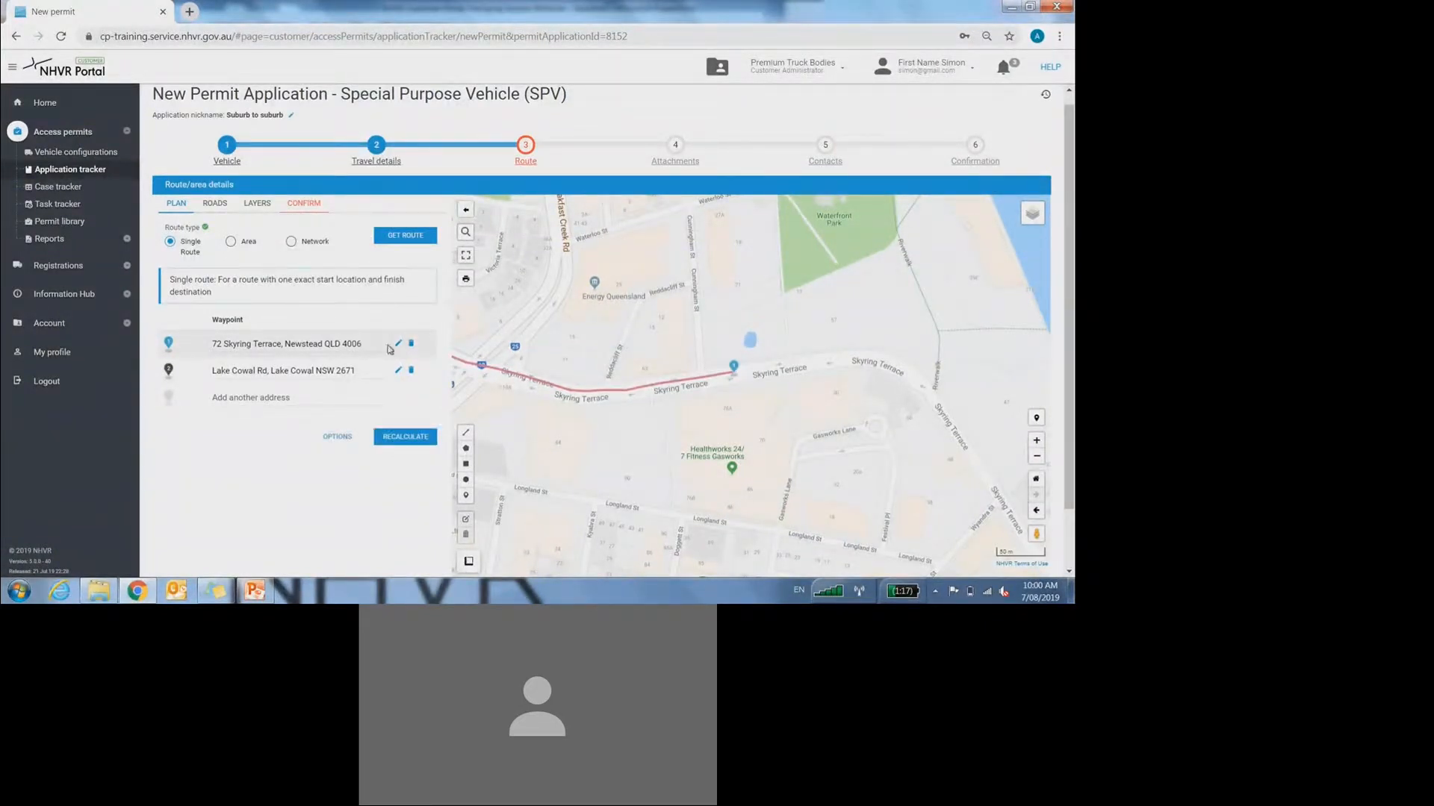
- Prefix the start waypoint's address with "NHVR,", set its street number to 76, and append "(access via longland rd)"
{"action": "left_click", "coordinate": [398, 343]}
{"action": "left_click_drag", "start_coordinate": [407, 117], "coordinate": [391, 119]}
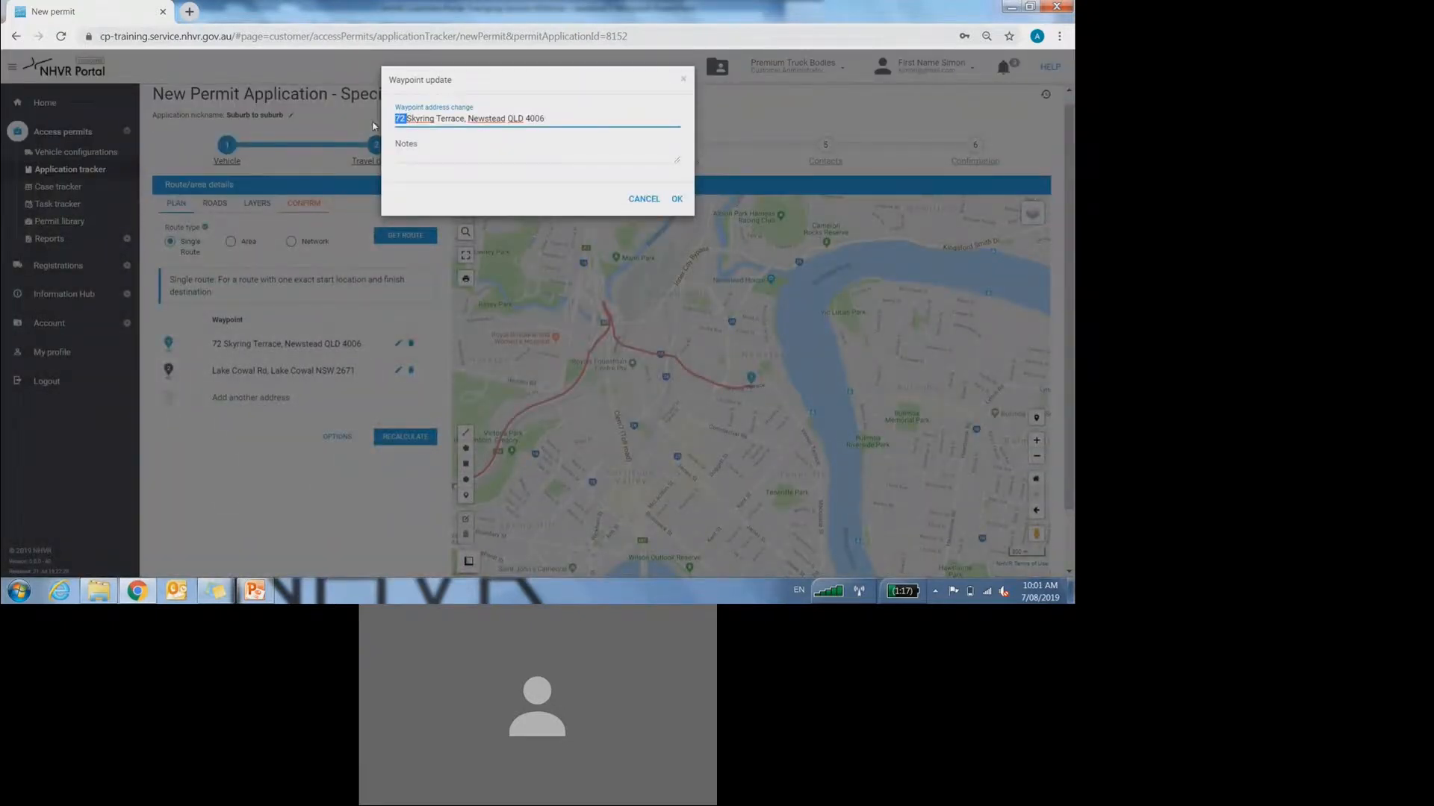
{"action": "type", "text": "NHVR, 76"}
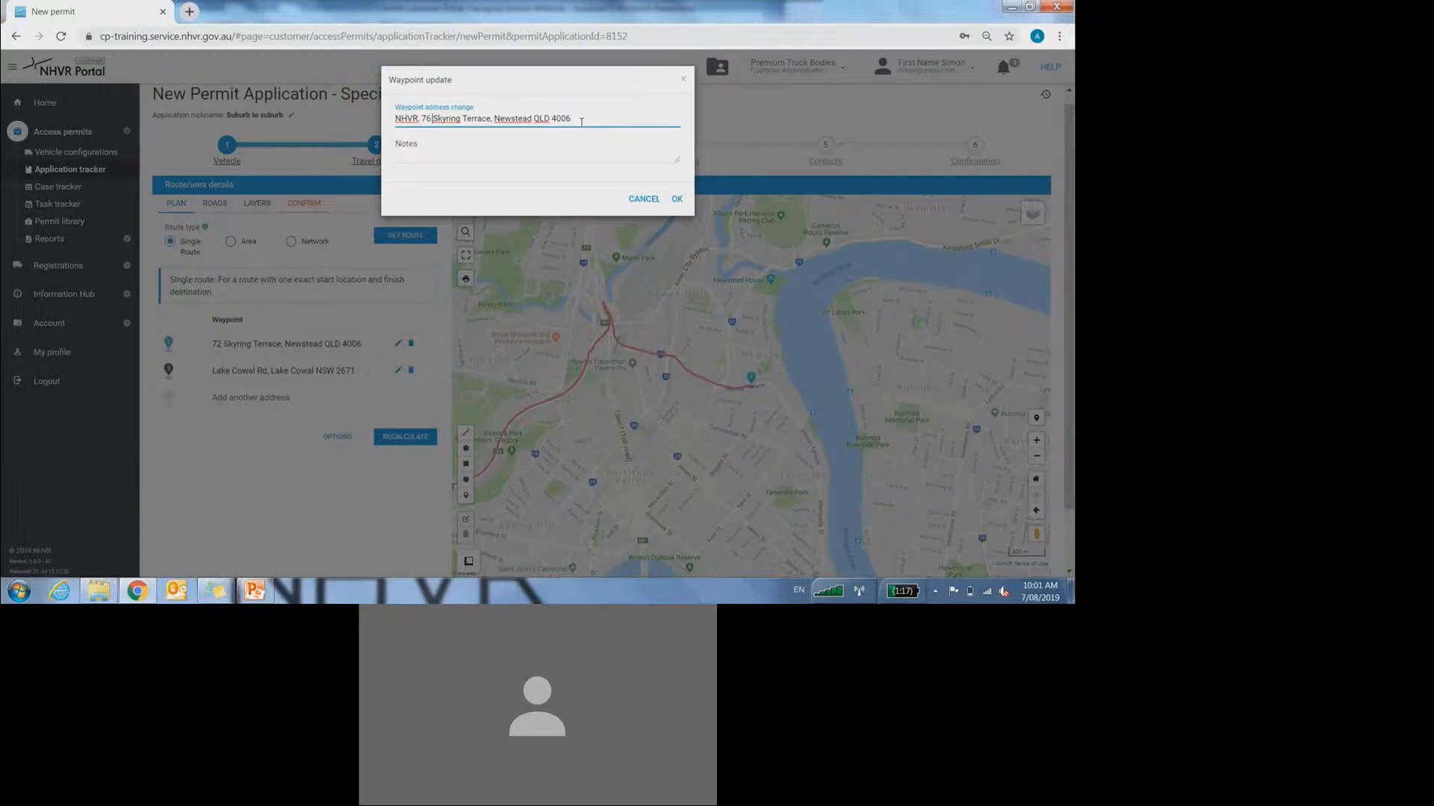
{"action": "type", "text": "(access via longland rd)"}
{"action": "left_click", "coordinate": [676, 199]}
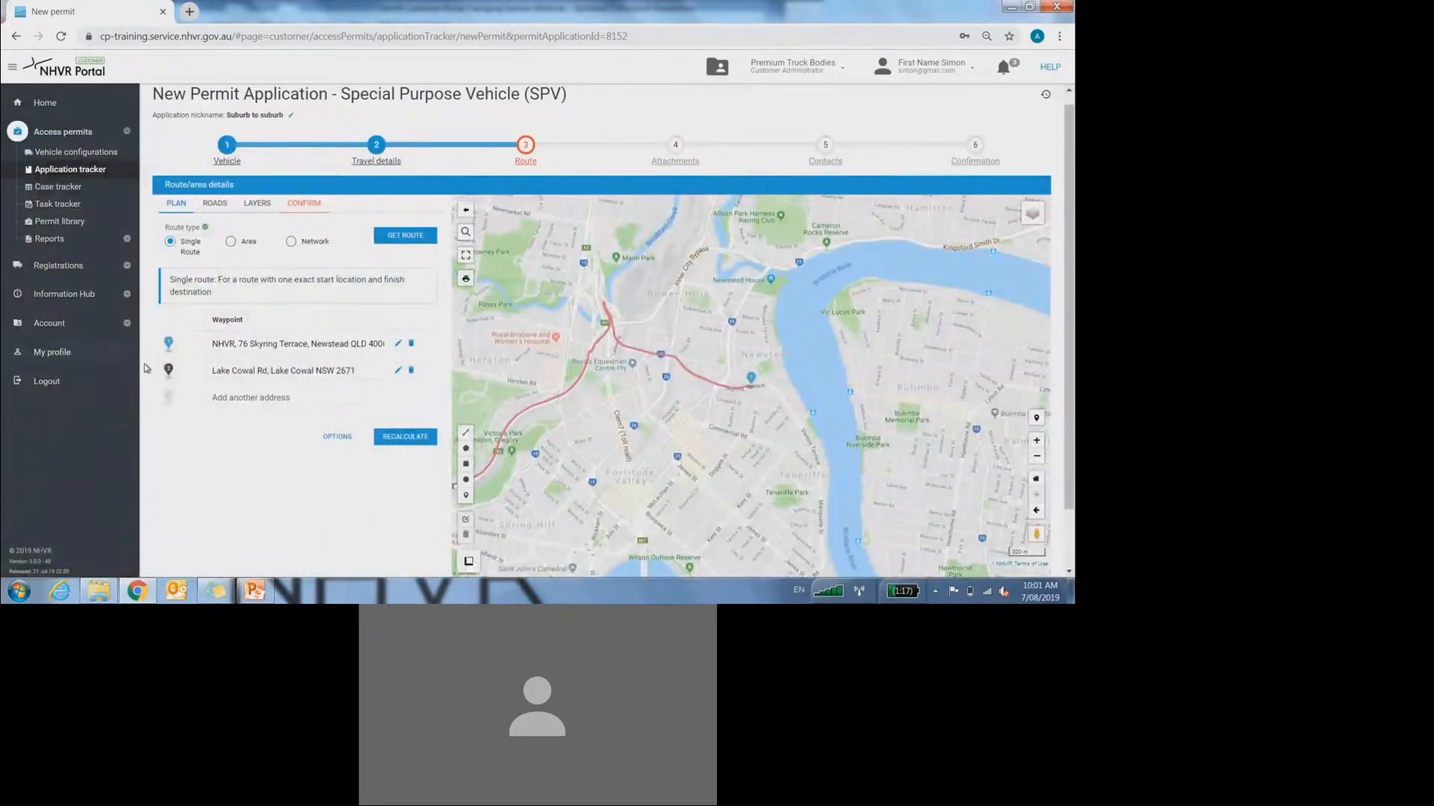
- Locate the destination waypoint on Lake Cowal Rd and switch the base map to Hybrid
{"action": "left_click", "coordinate": [169, 372]}
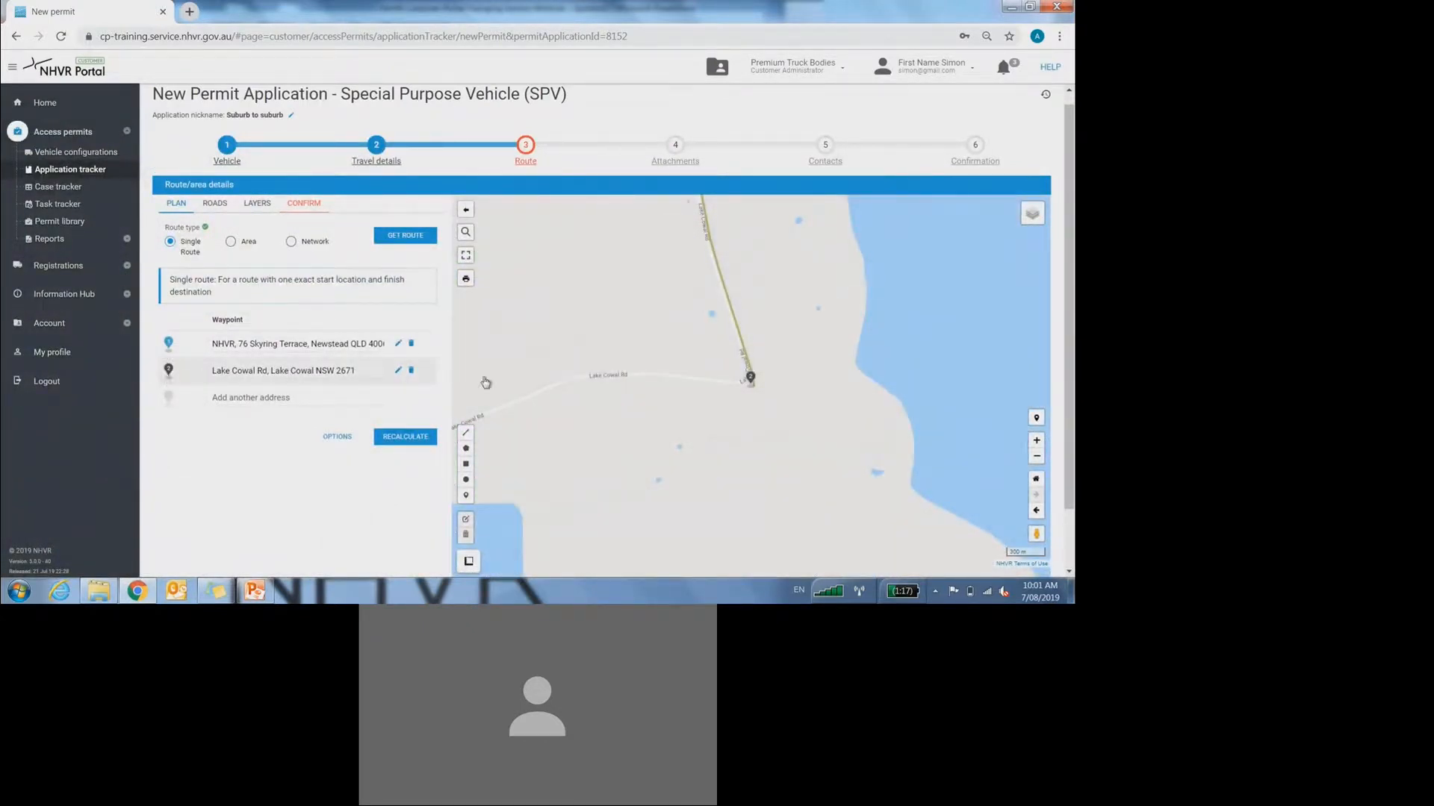
{"action": "scroll", "coordinate": [752, 379], "scroll_direction": "up", "scroll_amount": 3}
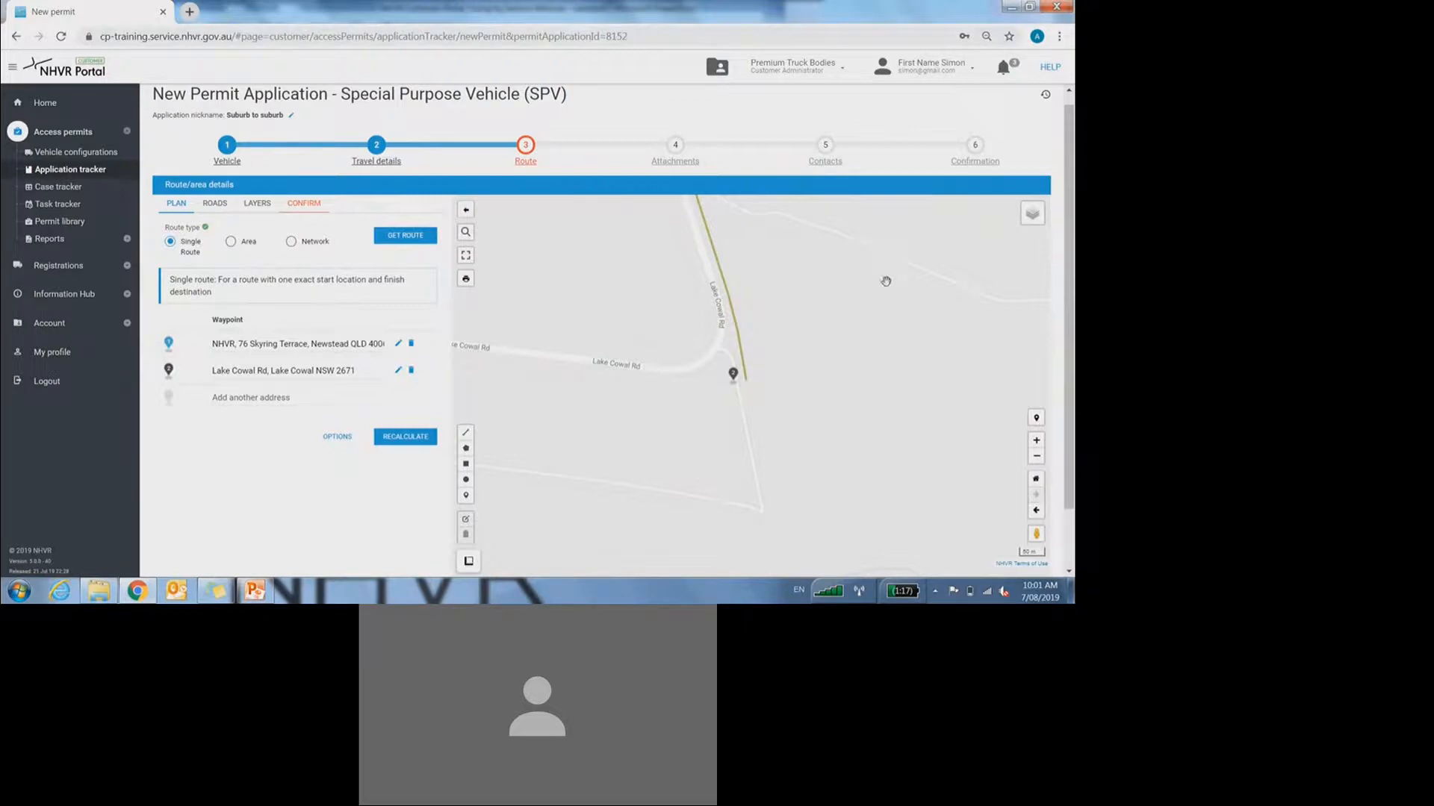
{"action": "left_click_drag", "start_coordinate": [872, 282], "coordinate": [821, 325]}
{"action": "left_click", "coordinate": [1029, 213]}
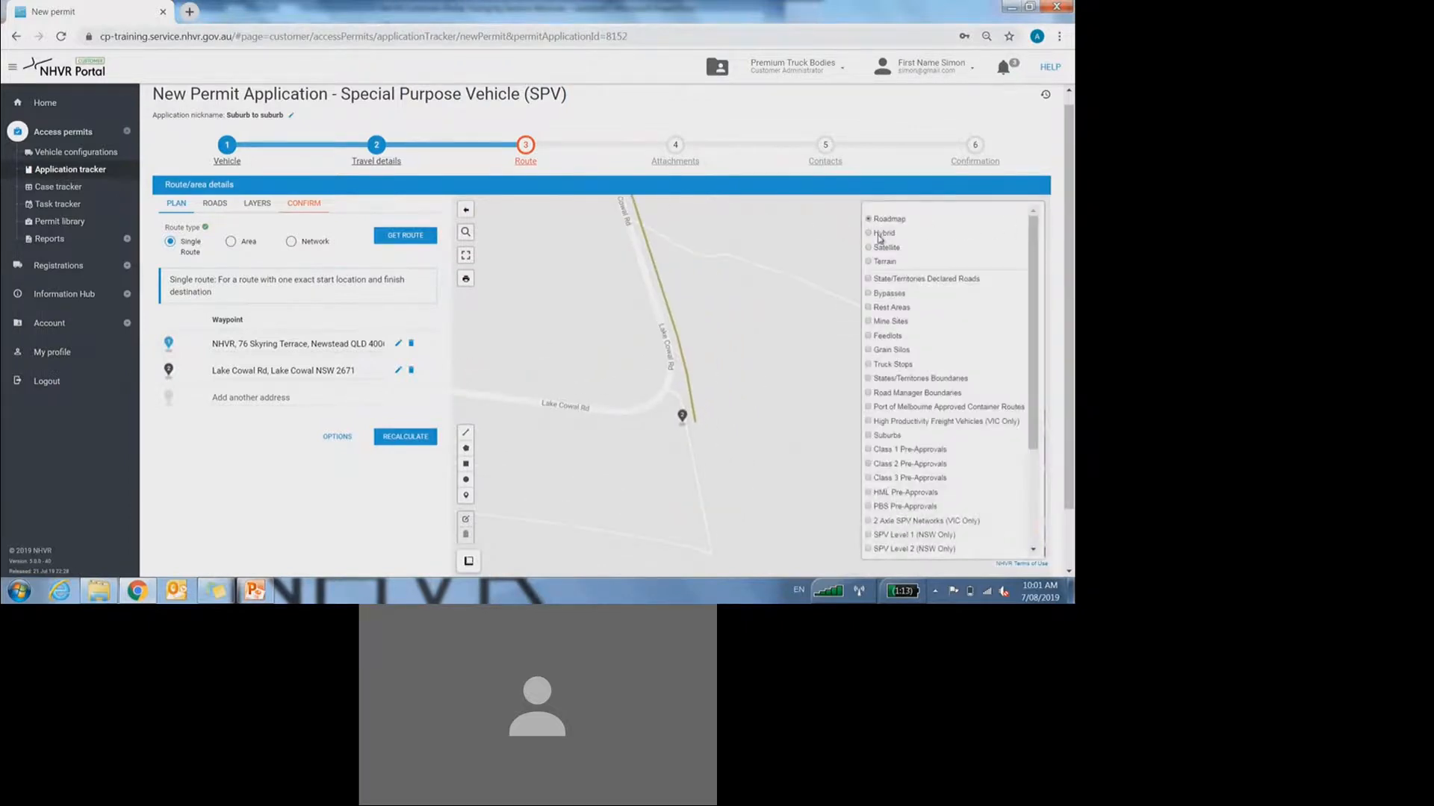
{"action": "left_click", "coordinate": [881, 235]}
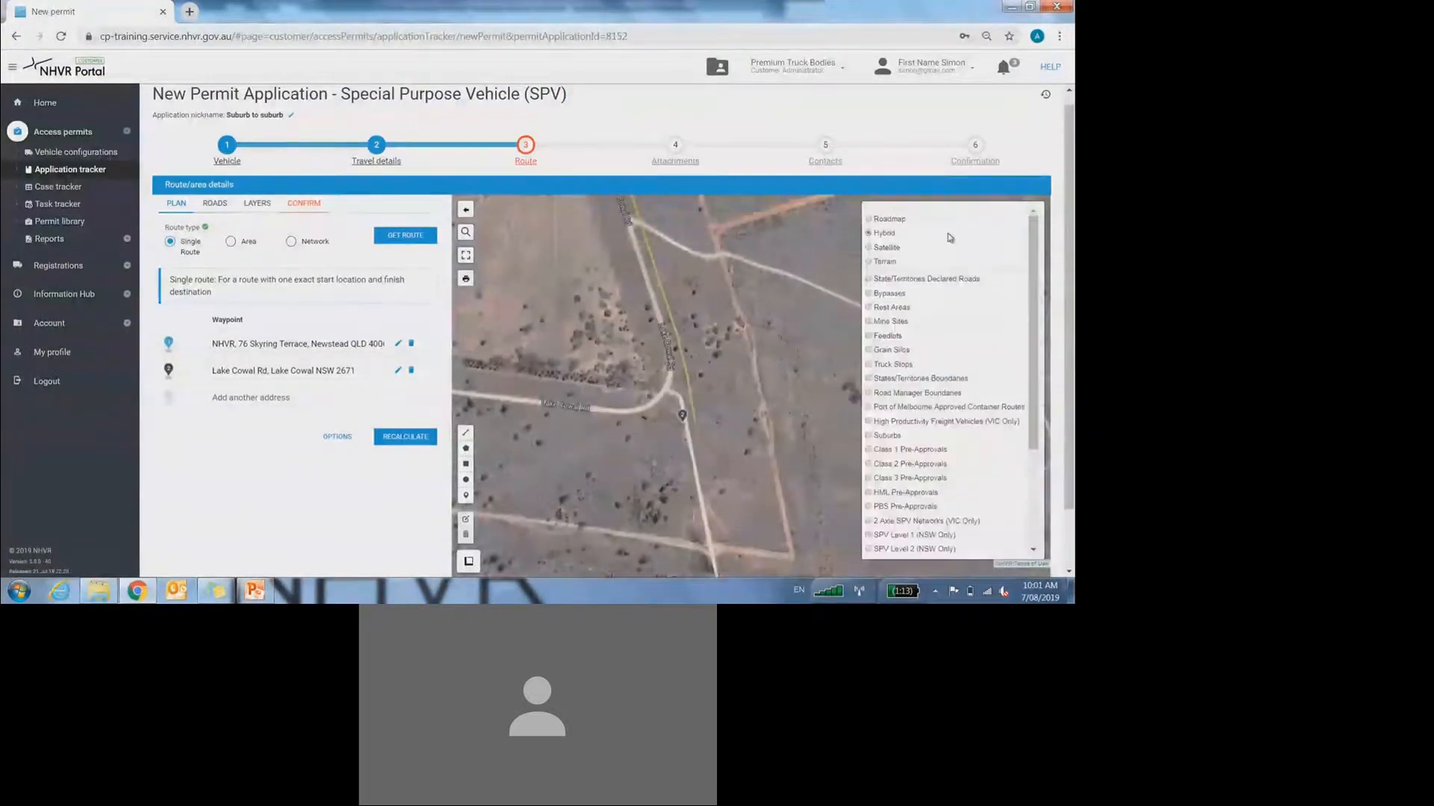
- Move the destination waypoint south along the unnamed road towards the northern edge of the Lake Cowal mine
{"action": "scroll", "coordinate": [807, 291], "scroll_direction": "down", "scroll_amount": 3}
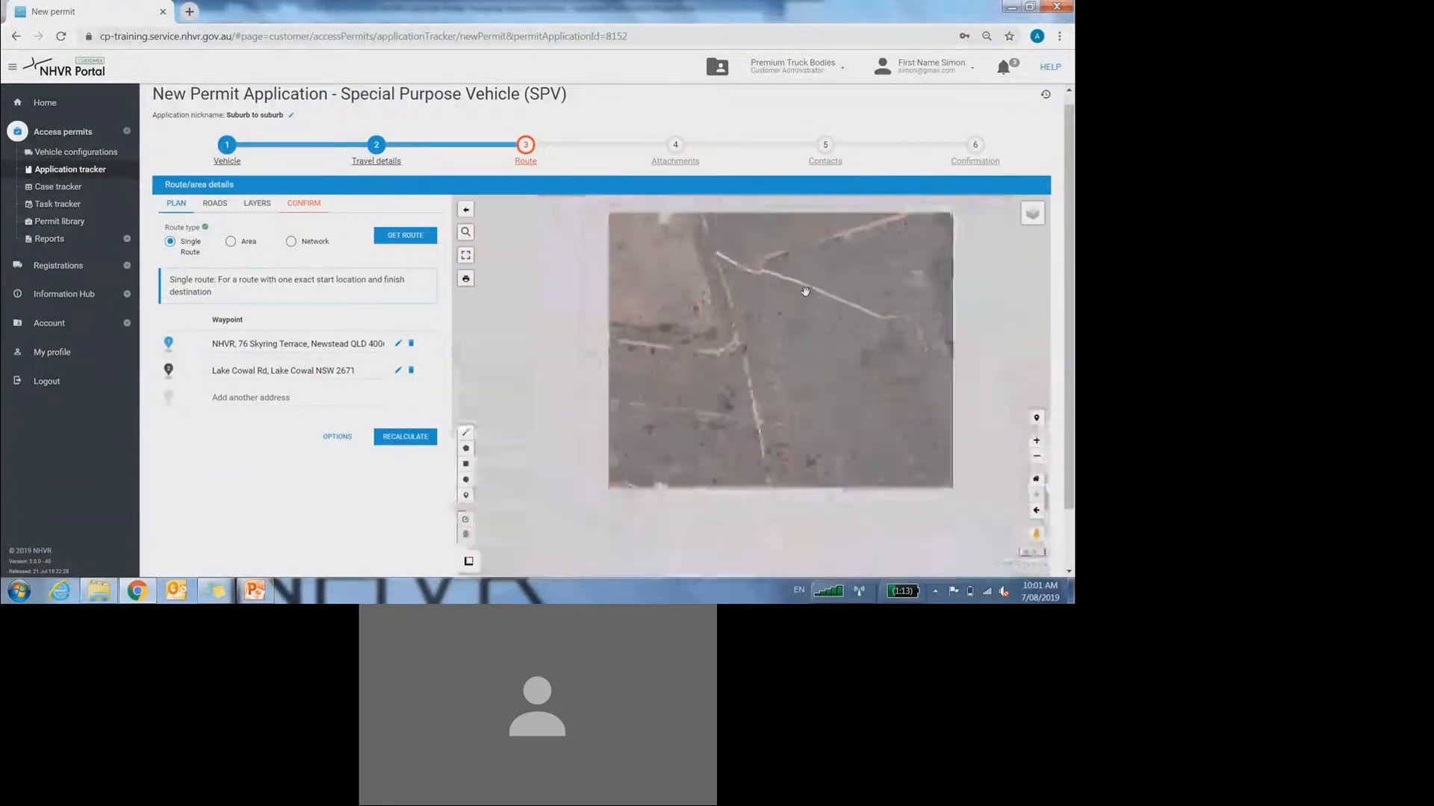
{"action": "left_click_drag", "start_coordinate": [818, 294], "coordinate": [775, 200]}
{"action": "mouse_move", "coordinate": [779, 334]}
{"action": "left_mouse_down"}
{"action": "mouse_move", "coordinate": [757, 263]}
{"action": "mouse_move", "coordinate": [765, 313]}
{"action": "left_mouse_up"}
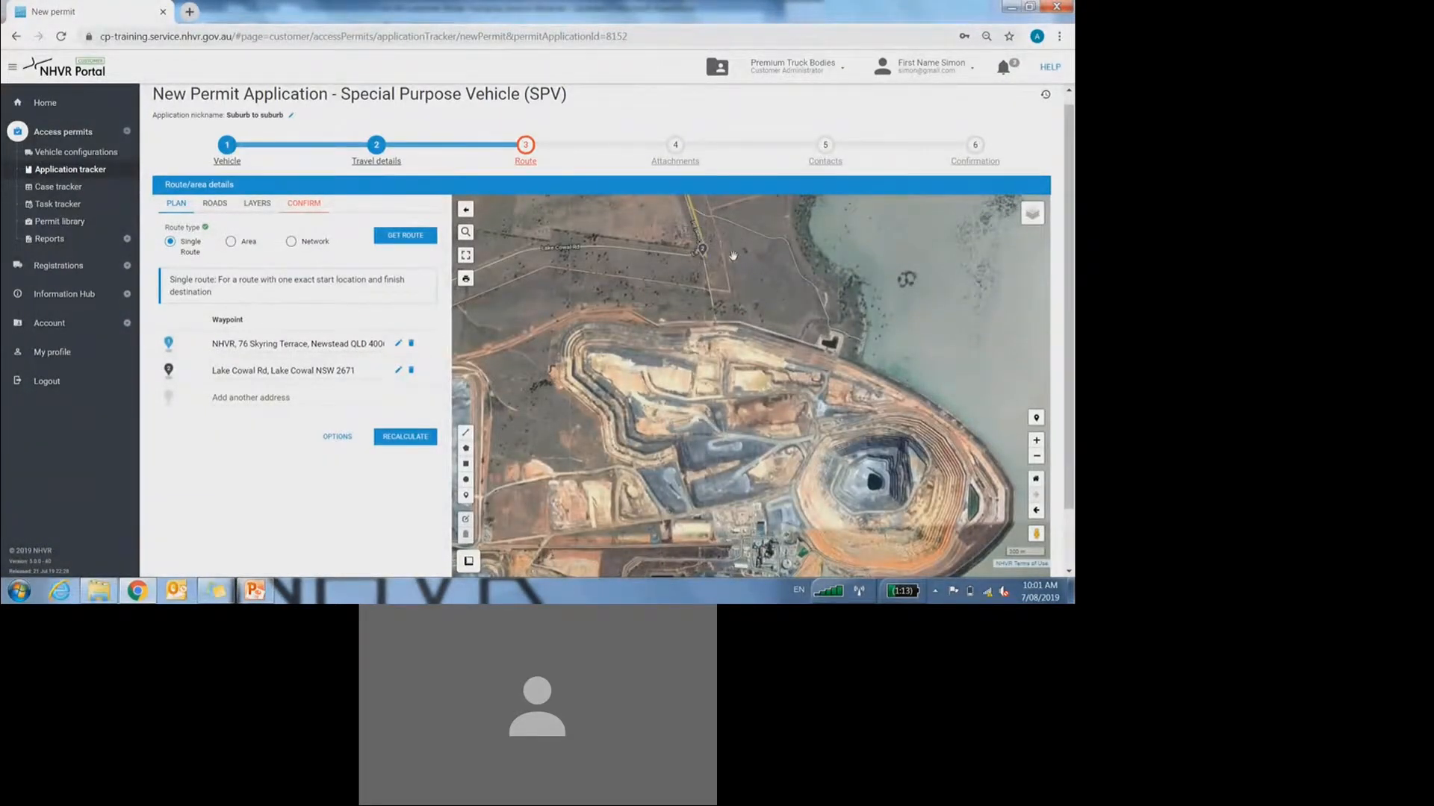
{"action": "scroll", "coordinate": [711, 260], "scroll_direction": "up", "scroll_amount": 1}
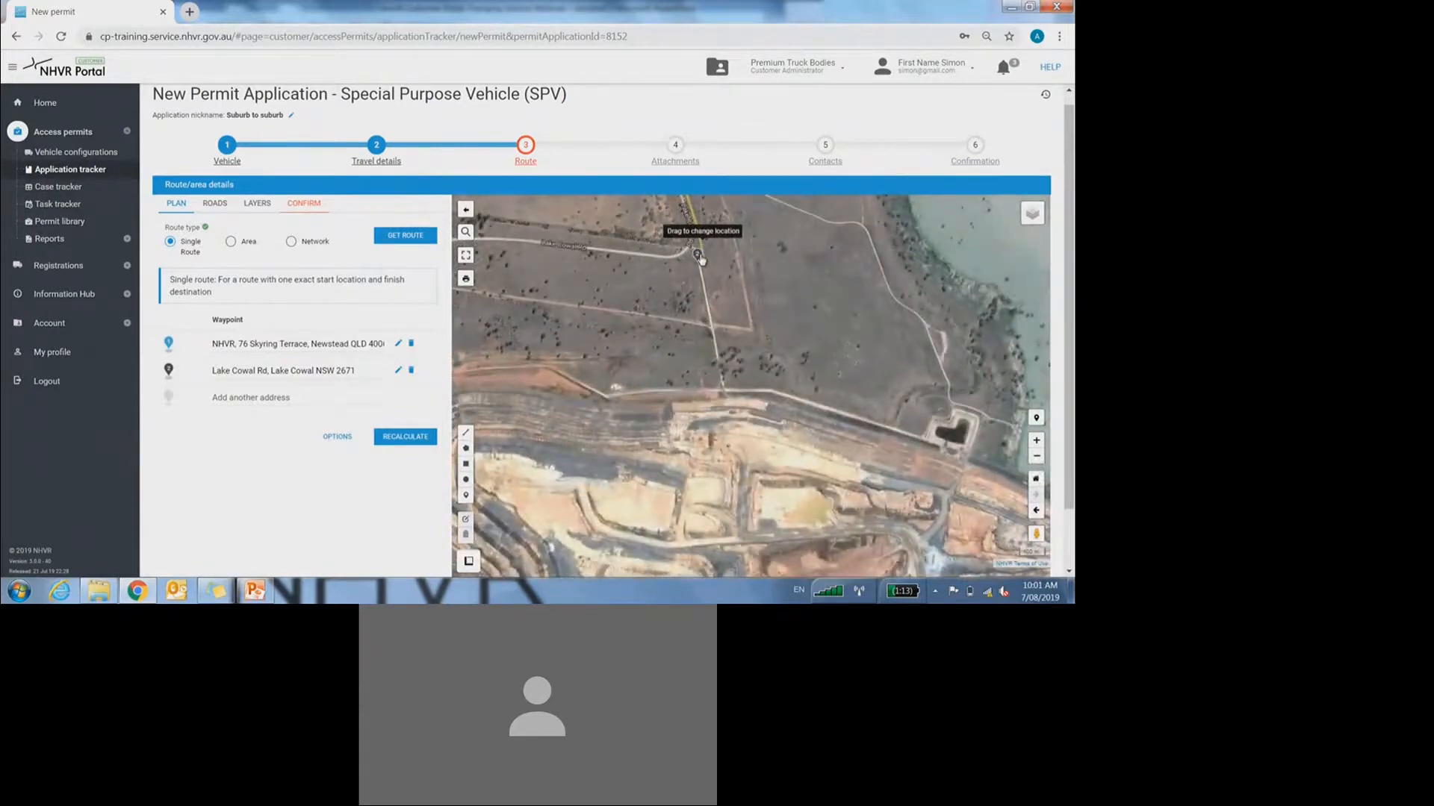
{"action": "mouse_move", "coordinate": [720, 299]}
{"action": "left_mouse_down"}
{"action": "mouse_move", "coordinate": [656, 310]}
{"action": "mouse_move", "coordinate": [717, 349]}
{"action": "left_mouse_up"}
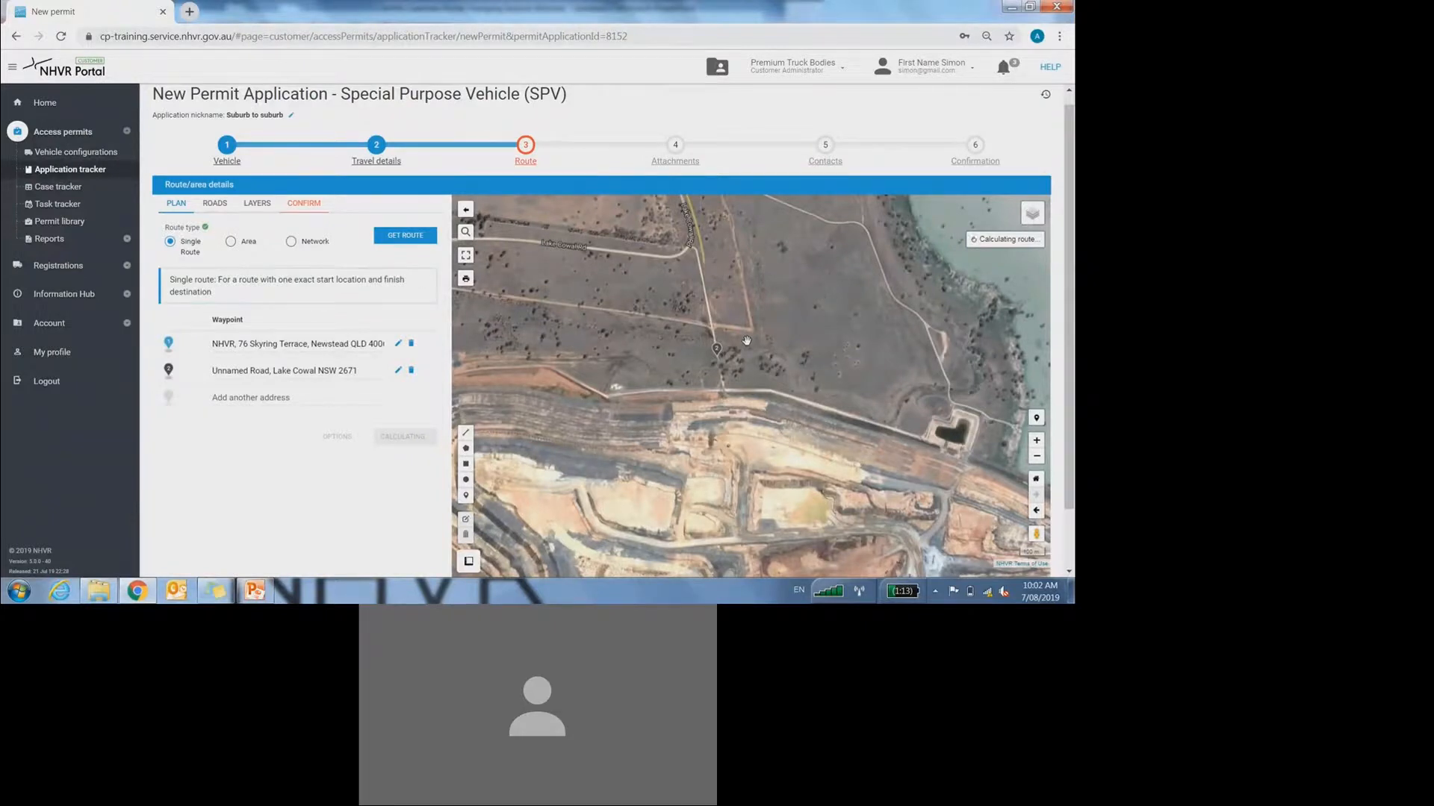
{"action": "mouse_move", "coordinate": [1043, 217]}
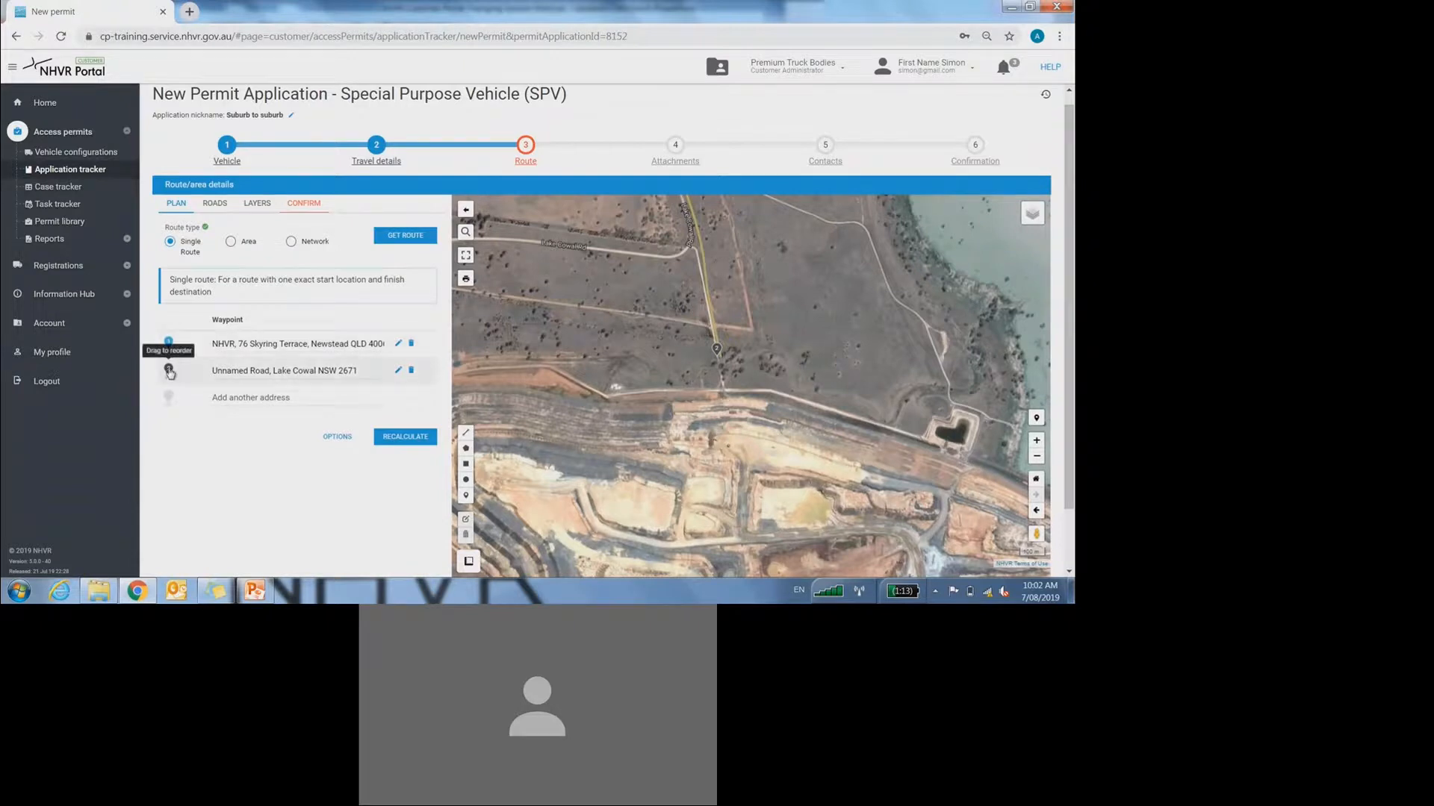
- Change the destination waypoint's address to "Access to the Quarry, Quarry Road, Lake Cowal NSW 2671"
{"action": "left_click", "coordinate": [398, 372]}
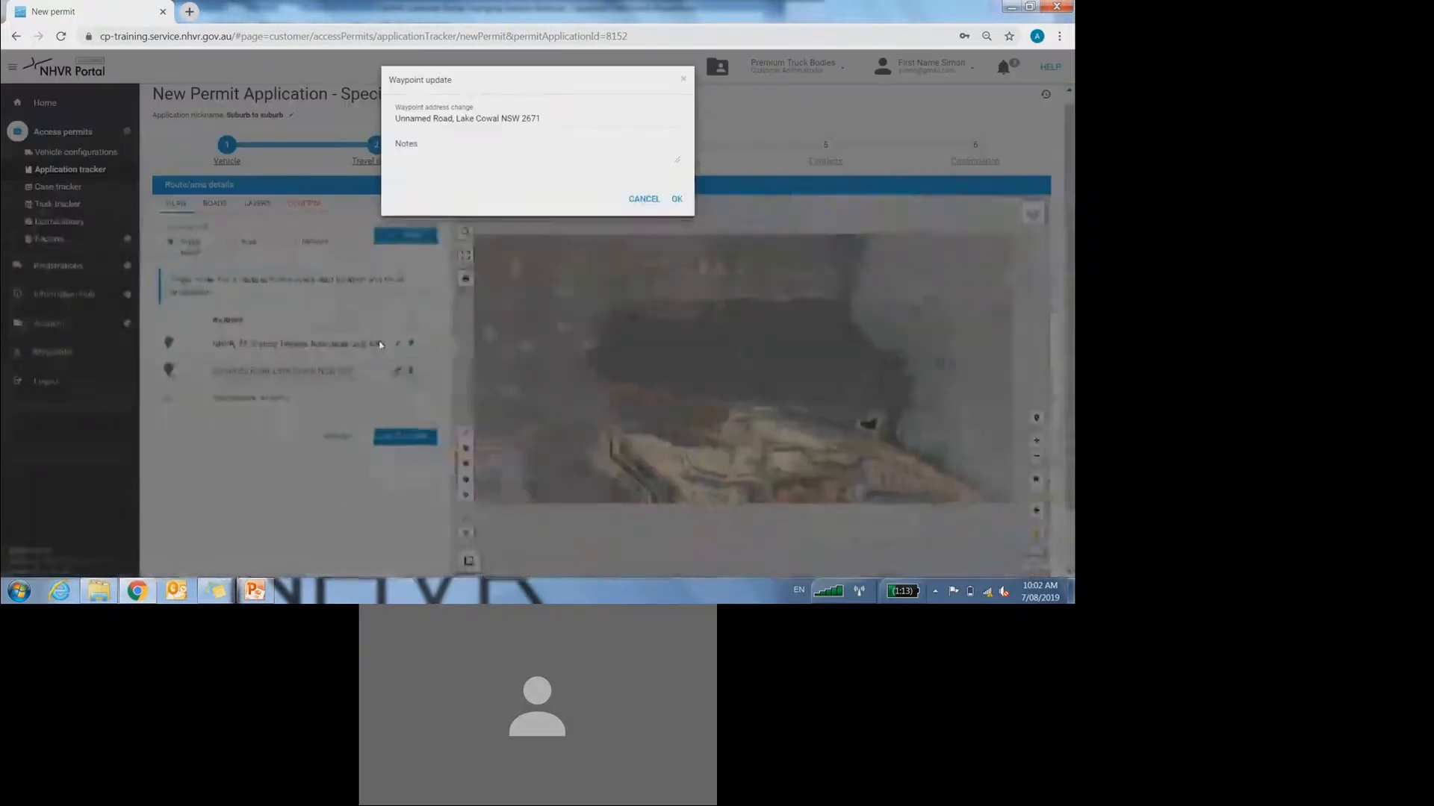
{"action": "double_click", "coordinate": [411, 119]}
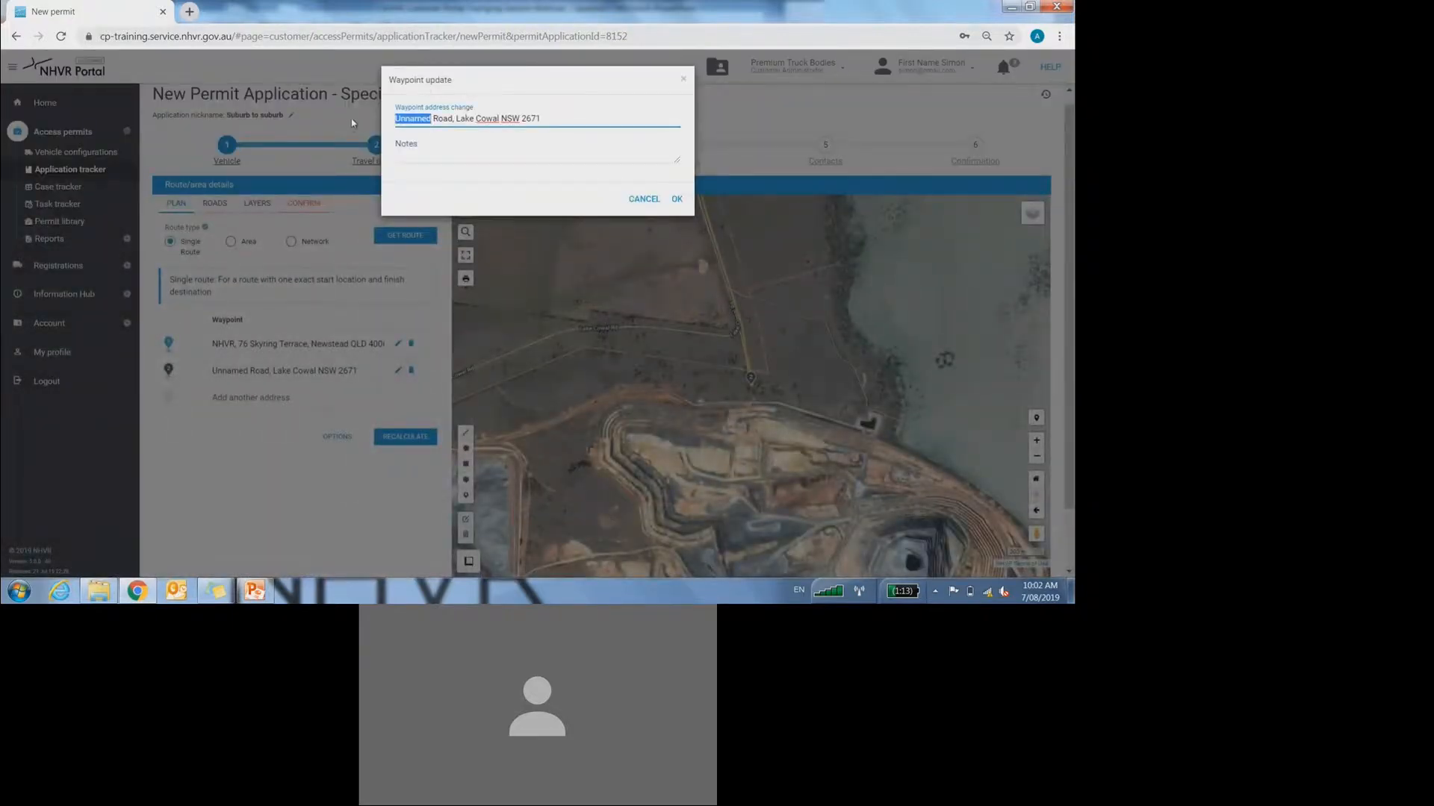
{"action": "type", "text": "Quarry"}
{"action": "key", "text": "Home"}
{"action": "type", "text": "Access to the"}
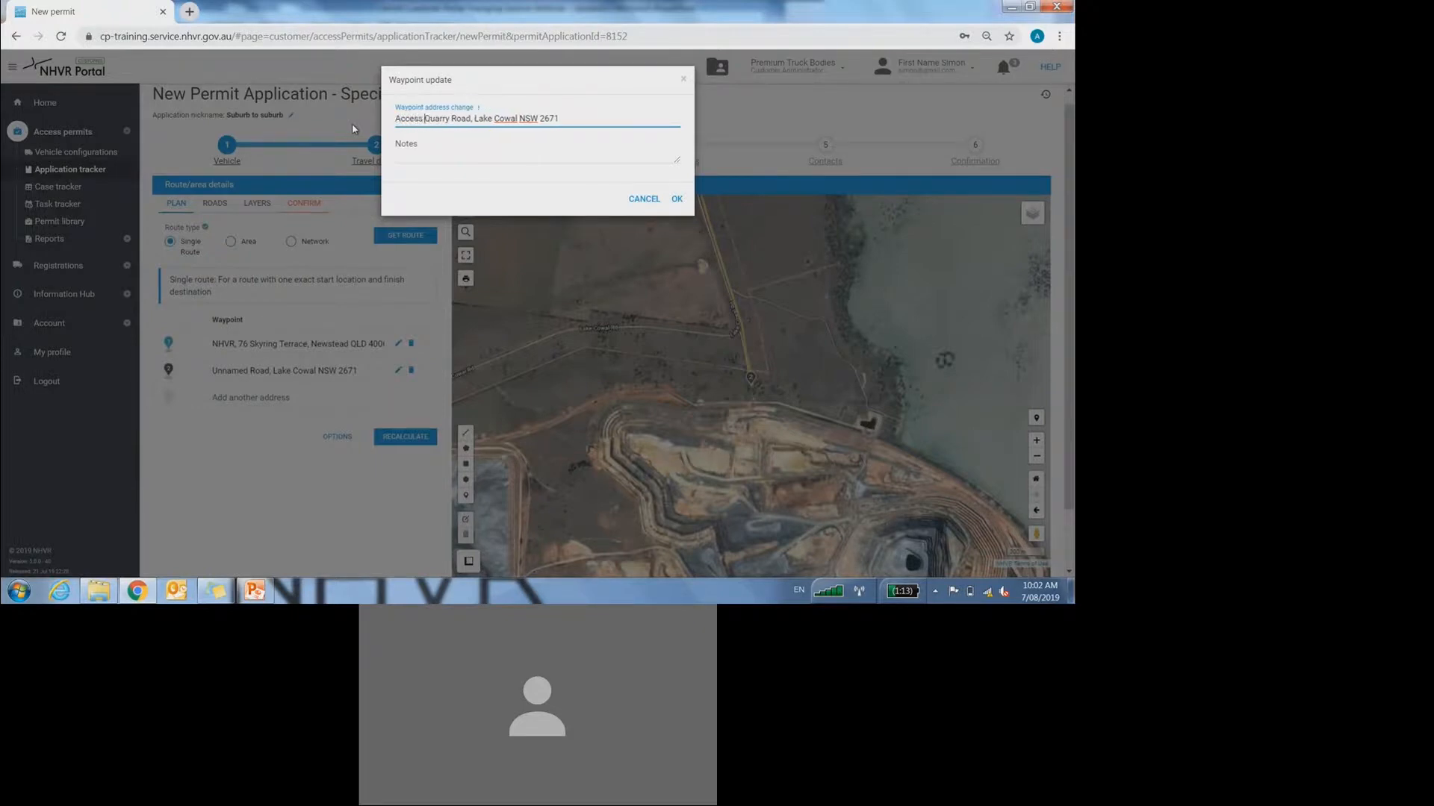
{"action": "type", "text": " Quarry"}
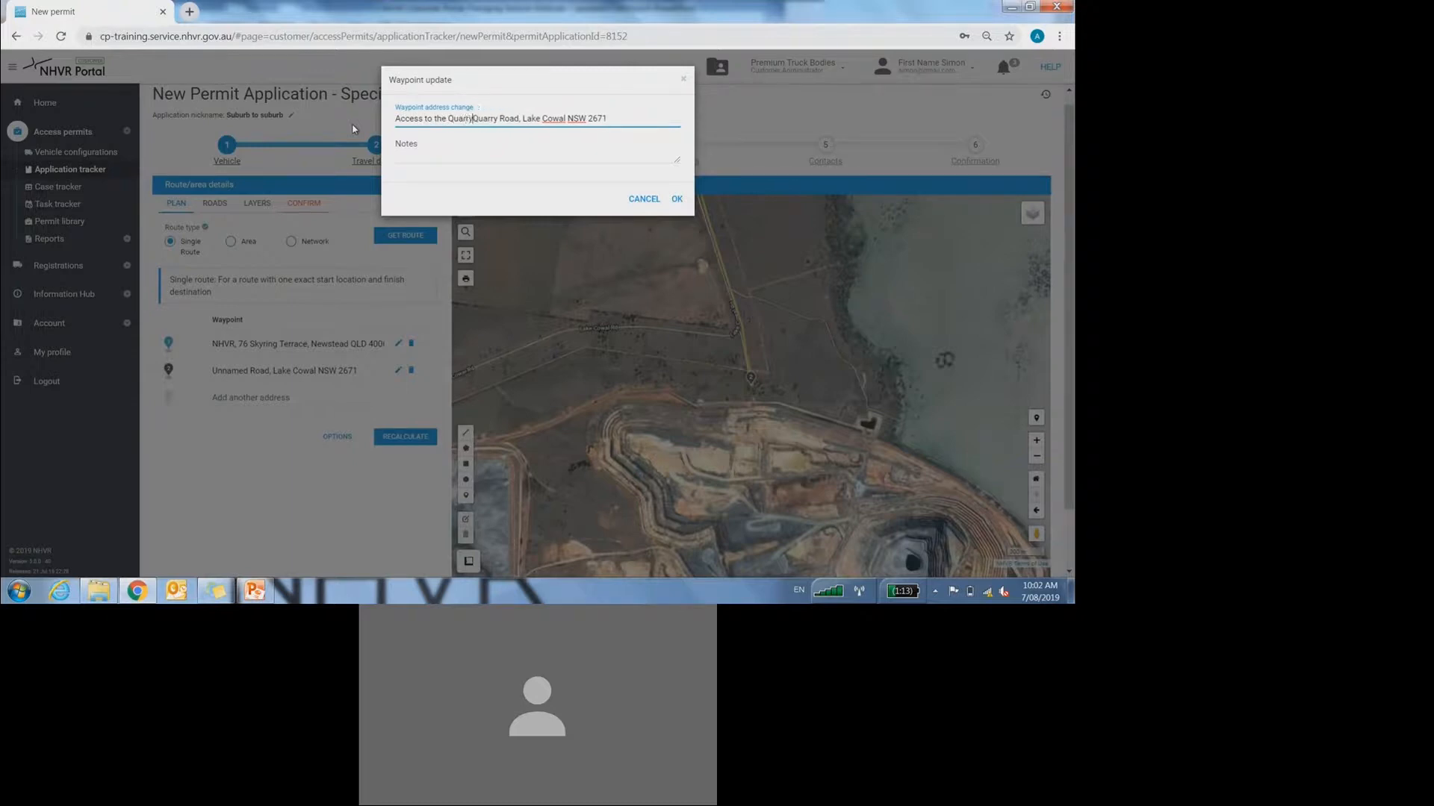
{"action": "type", "text": ","}
{"action": "left_click", "coordinate": [676, 200]}
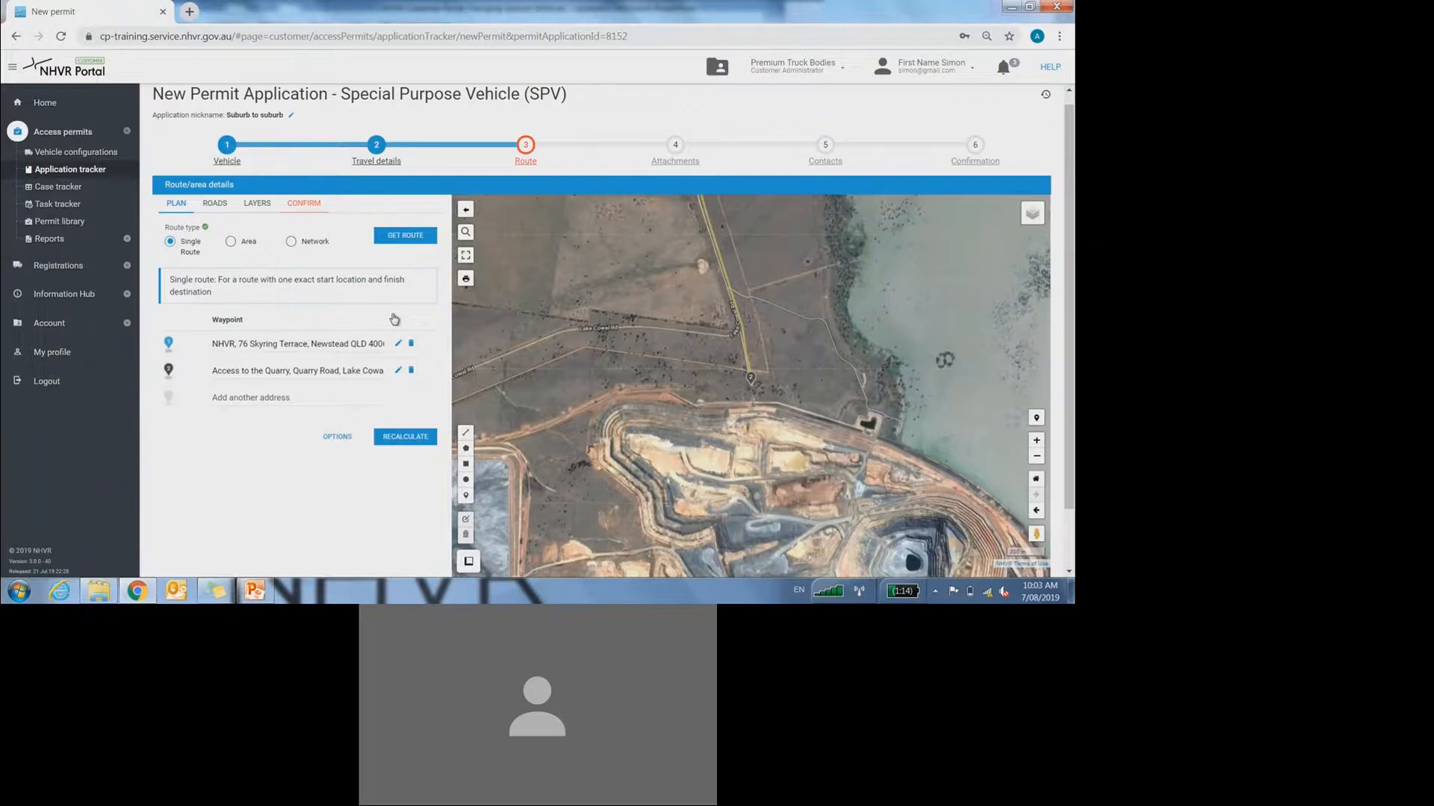
- Switch the base map from Hybrid to Roadmap
{"action": "scroll", "coordinate": [666, 327], "scroll_direction": "down", "scroll_amount": 1}
{"action": "scroll", "coordinate": [667, 327], "scroll_direction": "down", "scroll_amount": 3}
{"action": "left_click_drag", "start_coordinate": [842, 321], "coordinate": [811, 357]}
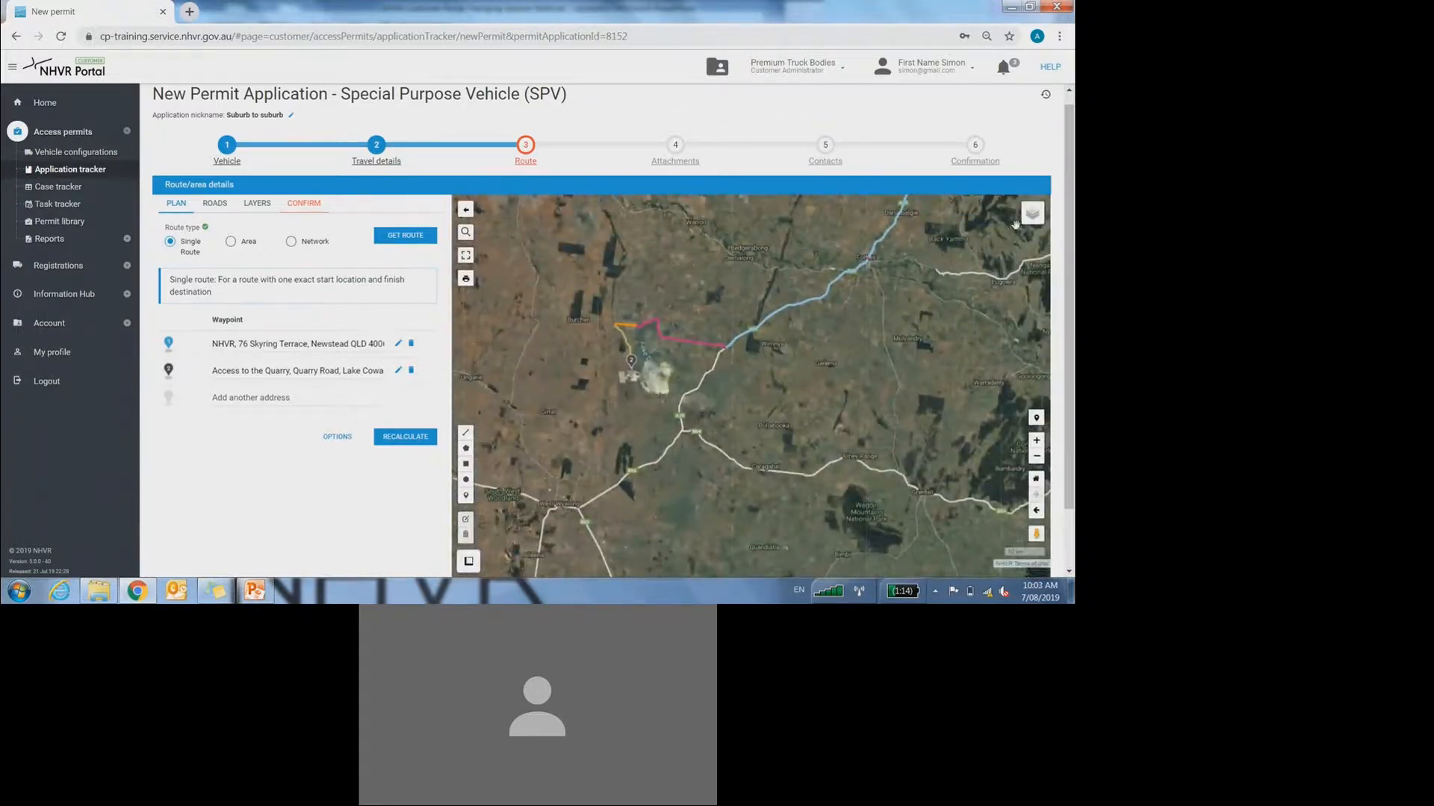
{"action": "mouse_move", "coordinate": [1029, 216]}
{"action": "left_click", "coordinate": [901, 221]}
{"action": "scroll", "coordinate": [797, 239], "scroll_direction": "down", "scroll_amount": 5}
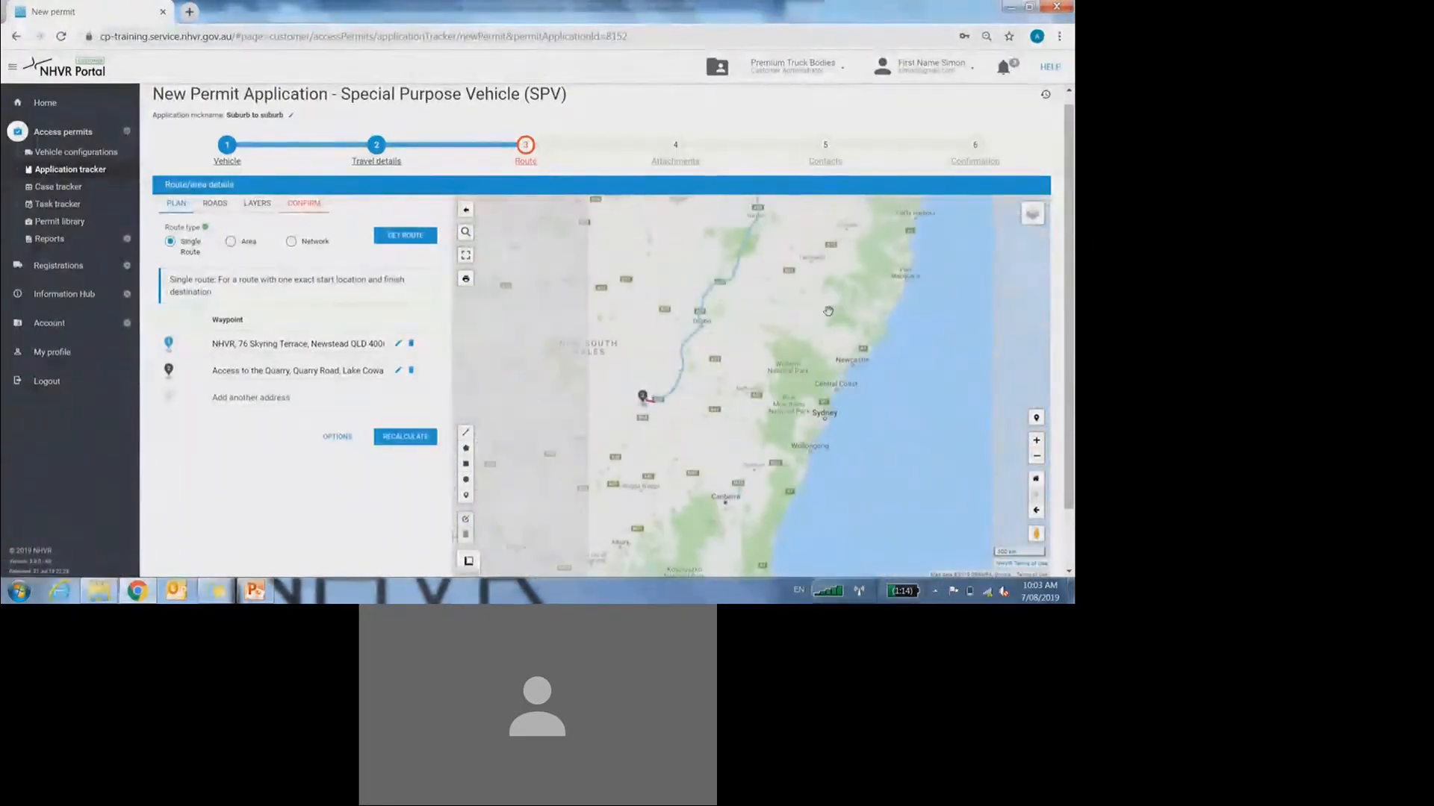
- Examine the plotted route from Brisbane to Lake Cowal, including the final section around the lake
{"action": "left_click_drag", "start_coordinate": [828, 310], "coordinate": [803, 363]}
{"action": "scroll", "coordinate": [799, 336], "scroll_direction": "down", "scroll_amount": 1}
{"action": "left_click_drag", "start_coordinate": [810, 312], "coordinate": [790, 336]}
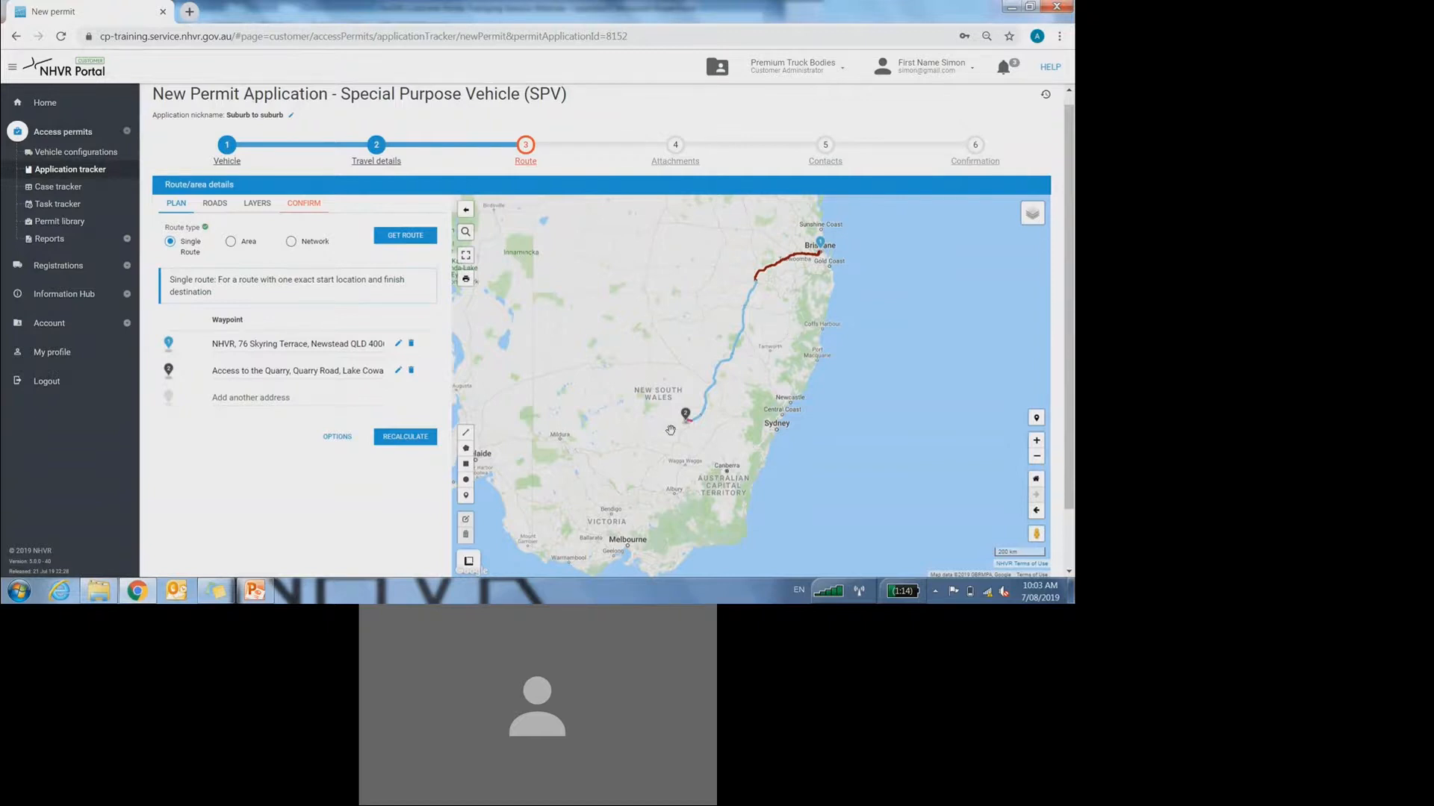
{"action": "scroll", "coordinate": [671, 430], "scroll_direction": "up", "scroll_amount": 5}
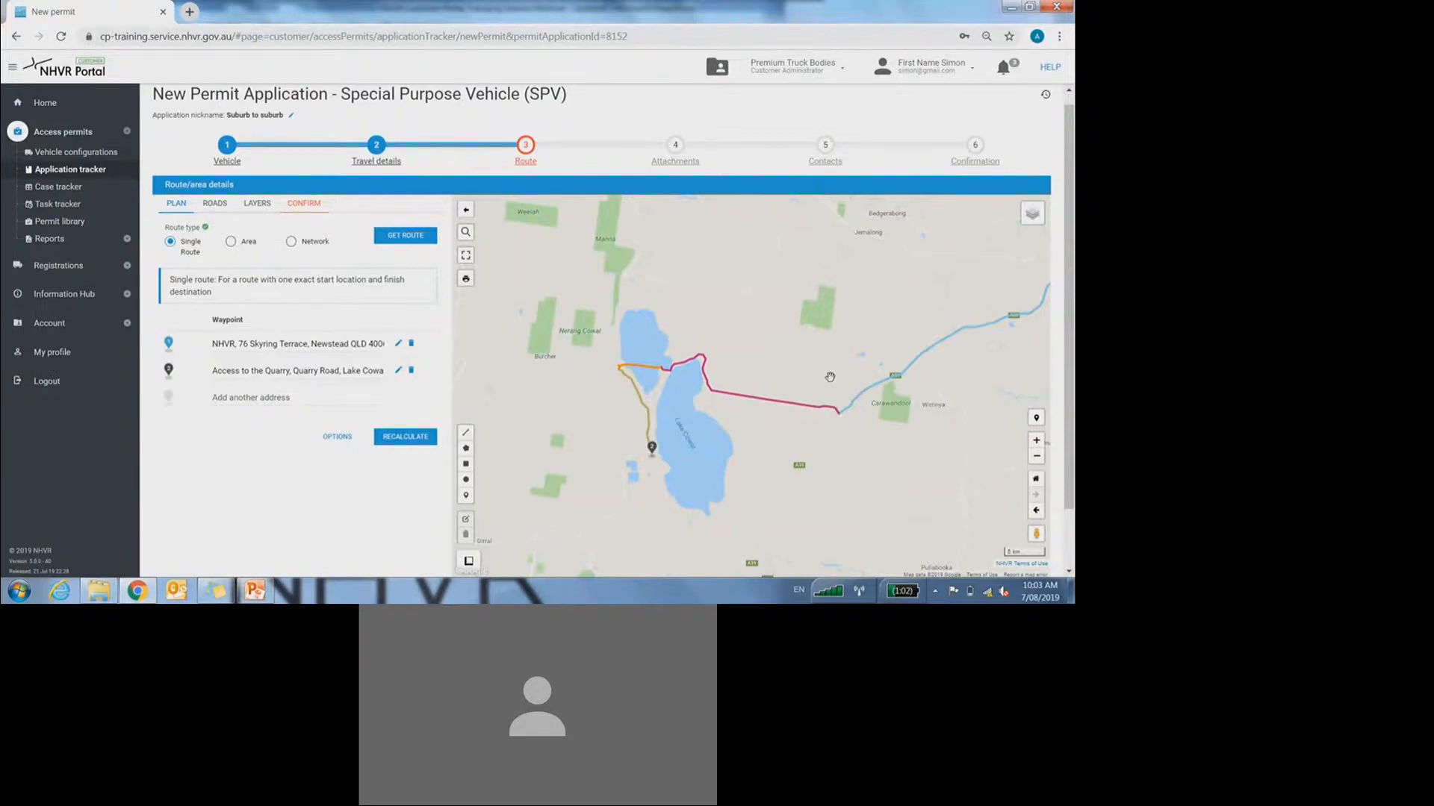
{"action": "scroll", "coordinate": [835, 381], "scroll_direction": "down", "scroll_amount": 2}
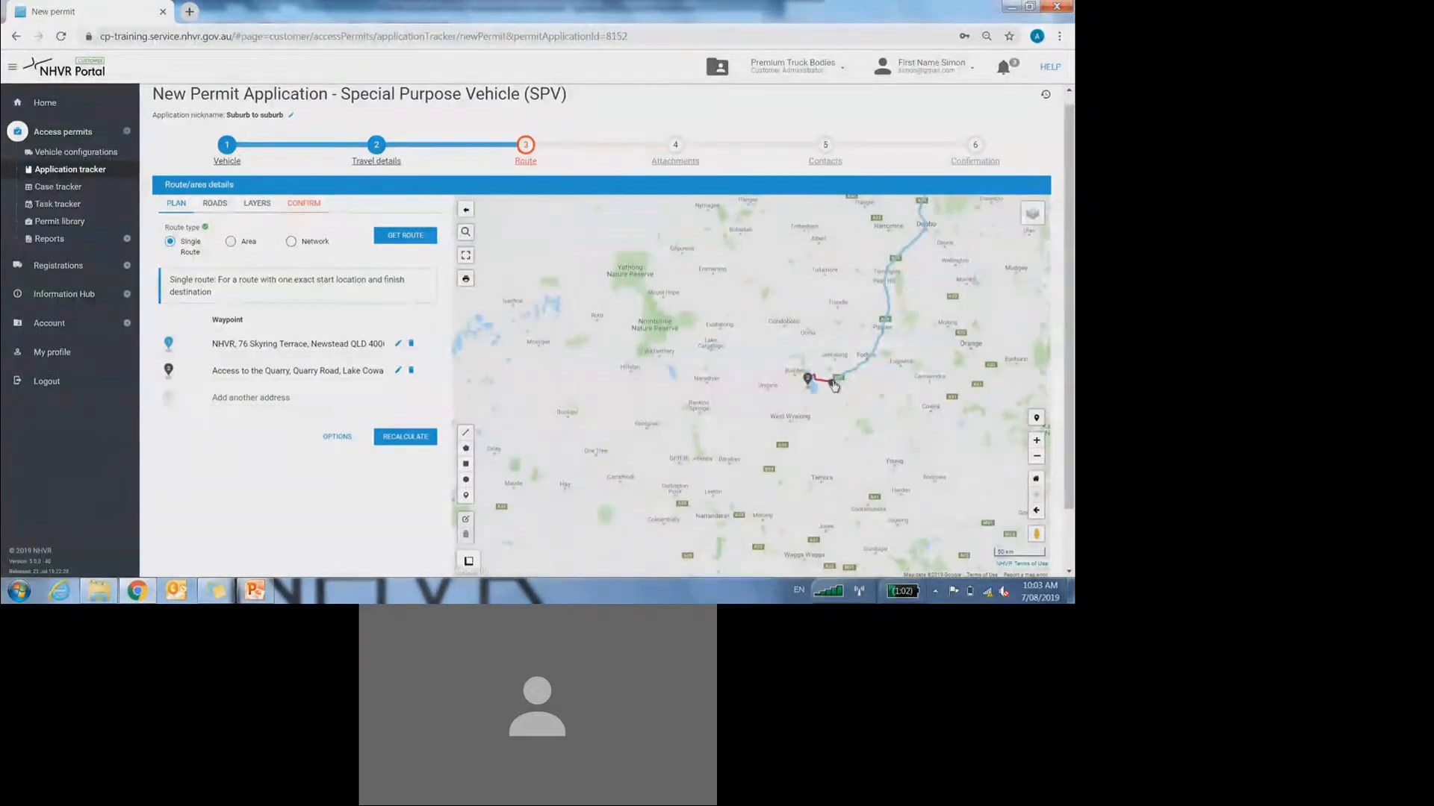
{"action": "left_click_drag", "start_coordinate": [933, 328], "coordinate": [816, 424]}
{"action": "scroll", "coordinate": [859, 404], "scroll_direction": "down", "scroll_amount": 1}
{"action": "scroll", "coordinate": [816, 424], "scroll_direction": "down", "scroll_amount": 1}
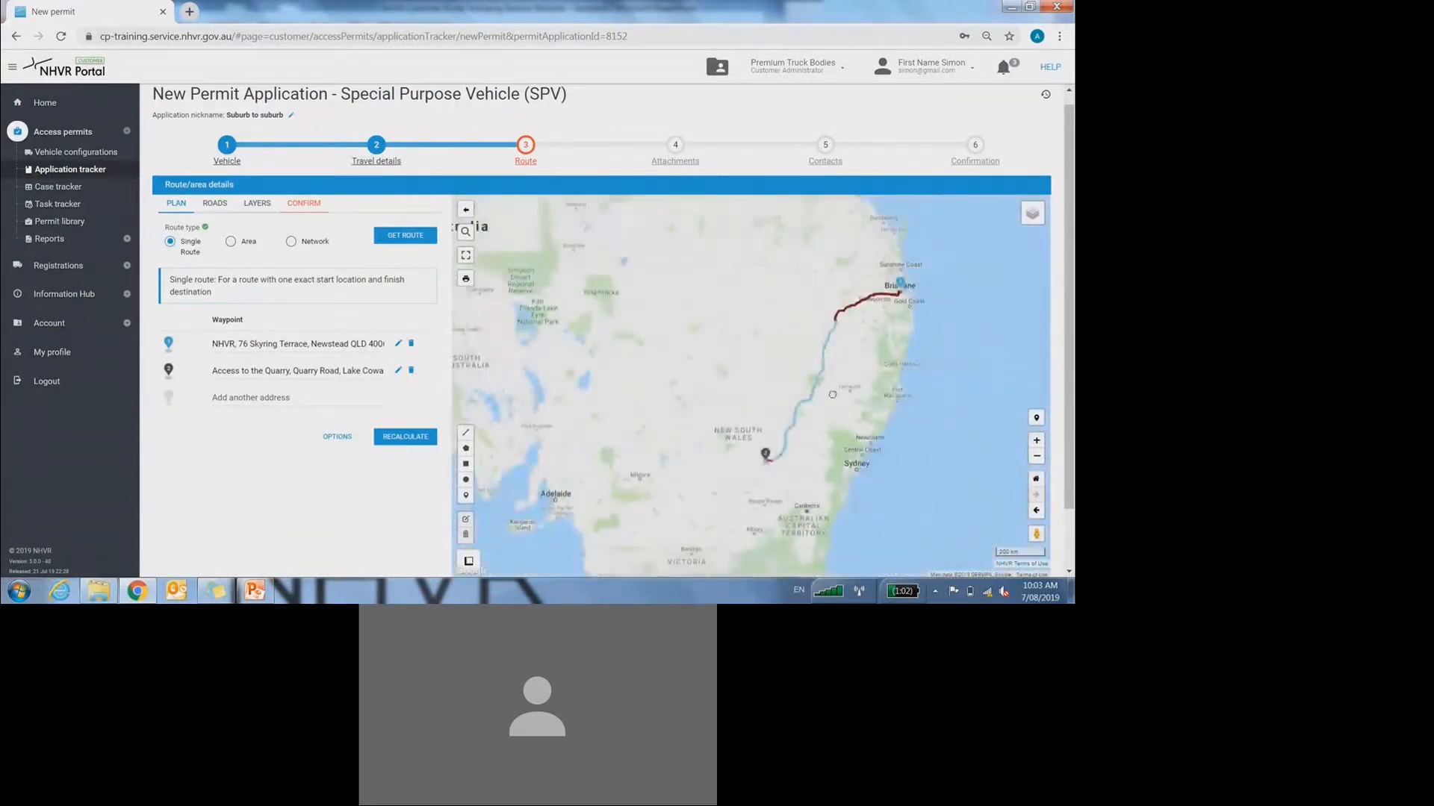
{"action": "left_click_drag", "start_coordinate": [883, 383], "coordinate": [825, 382]}
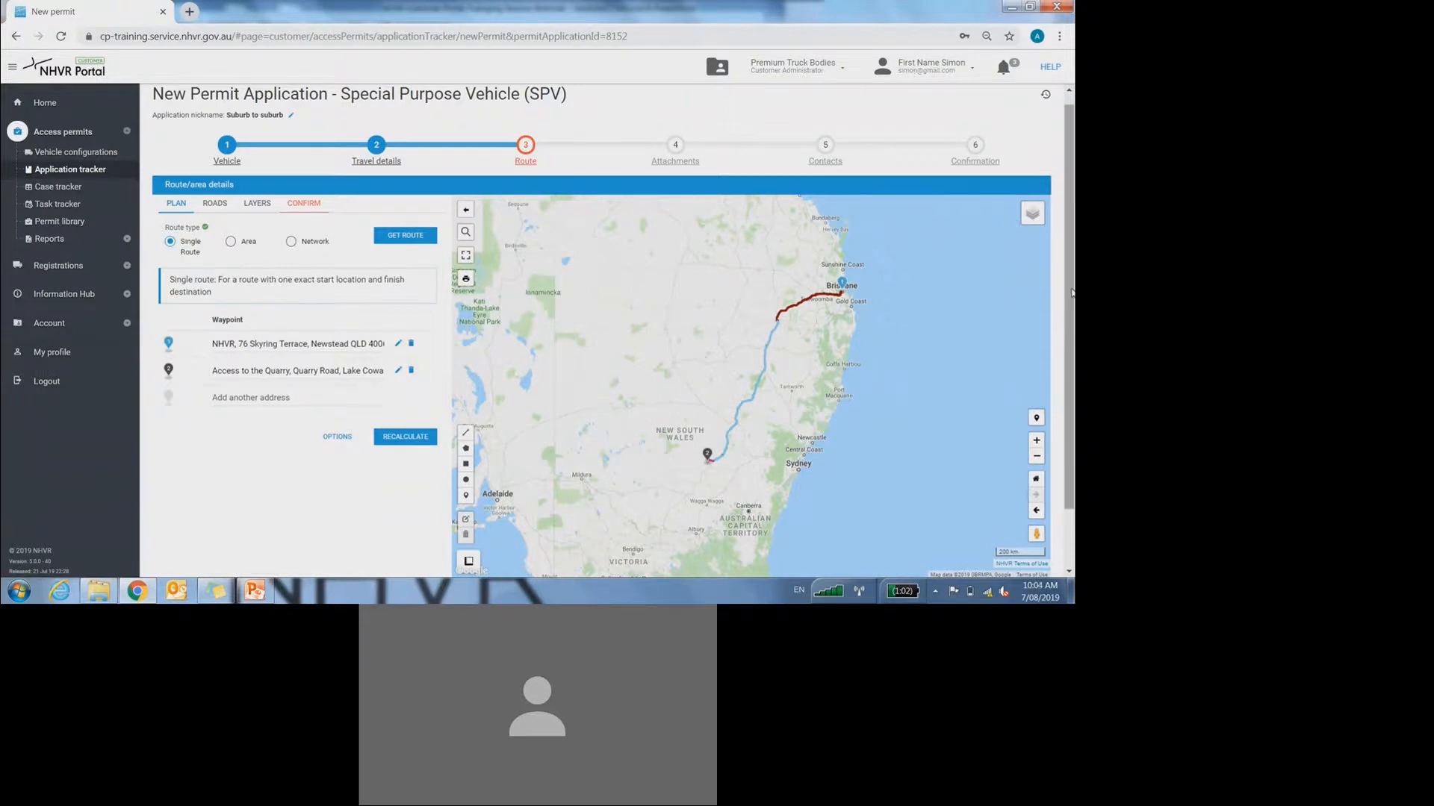
- Save the route details of the permit application
{"action": "scroll", "coordinate": [1068, 297], "scroll_direction": "down", "scroll_amount": 1}
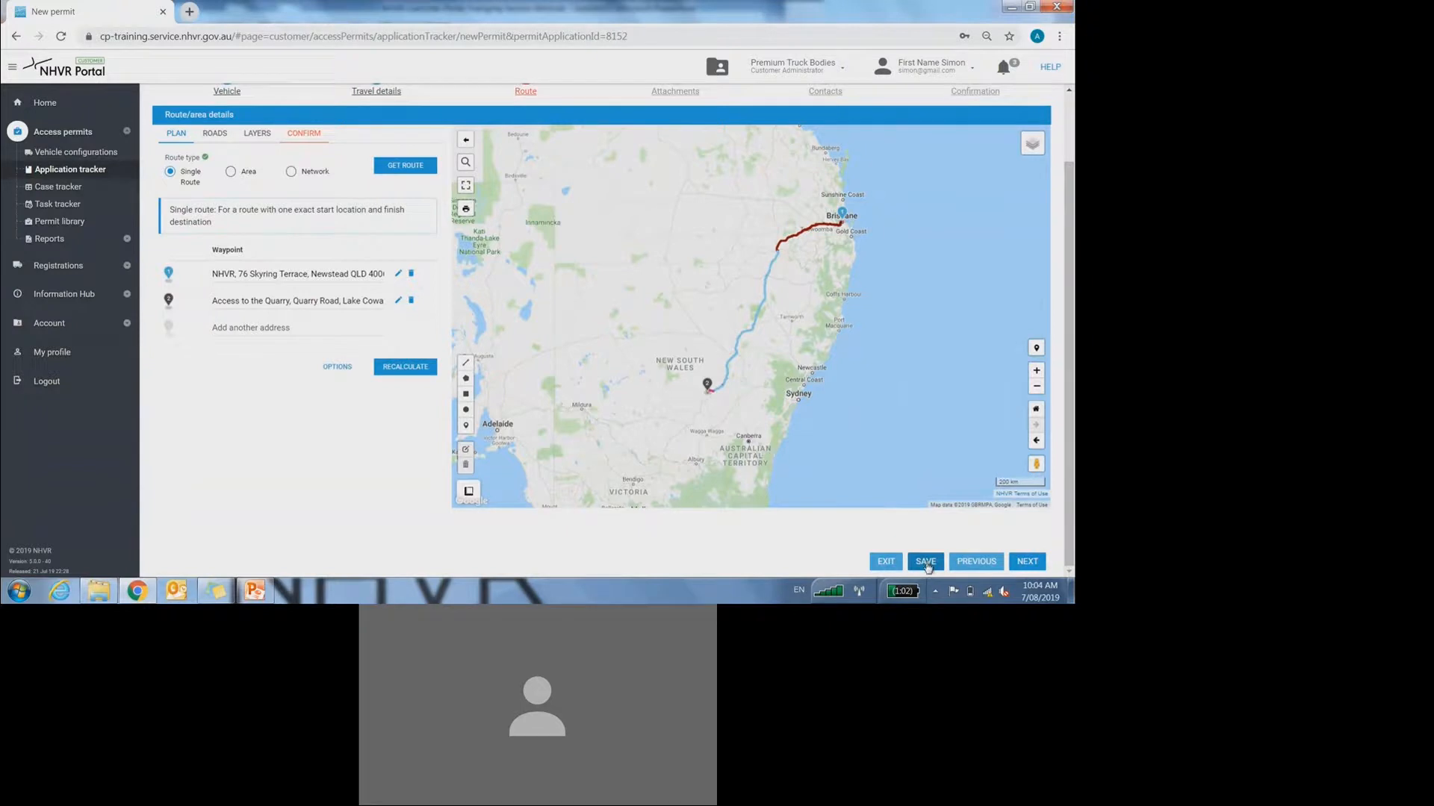
{"action": "left_click", "coordinate": [926, 562]}
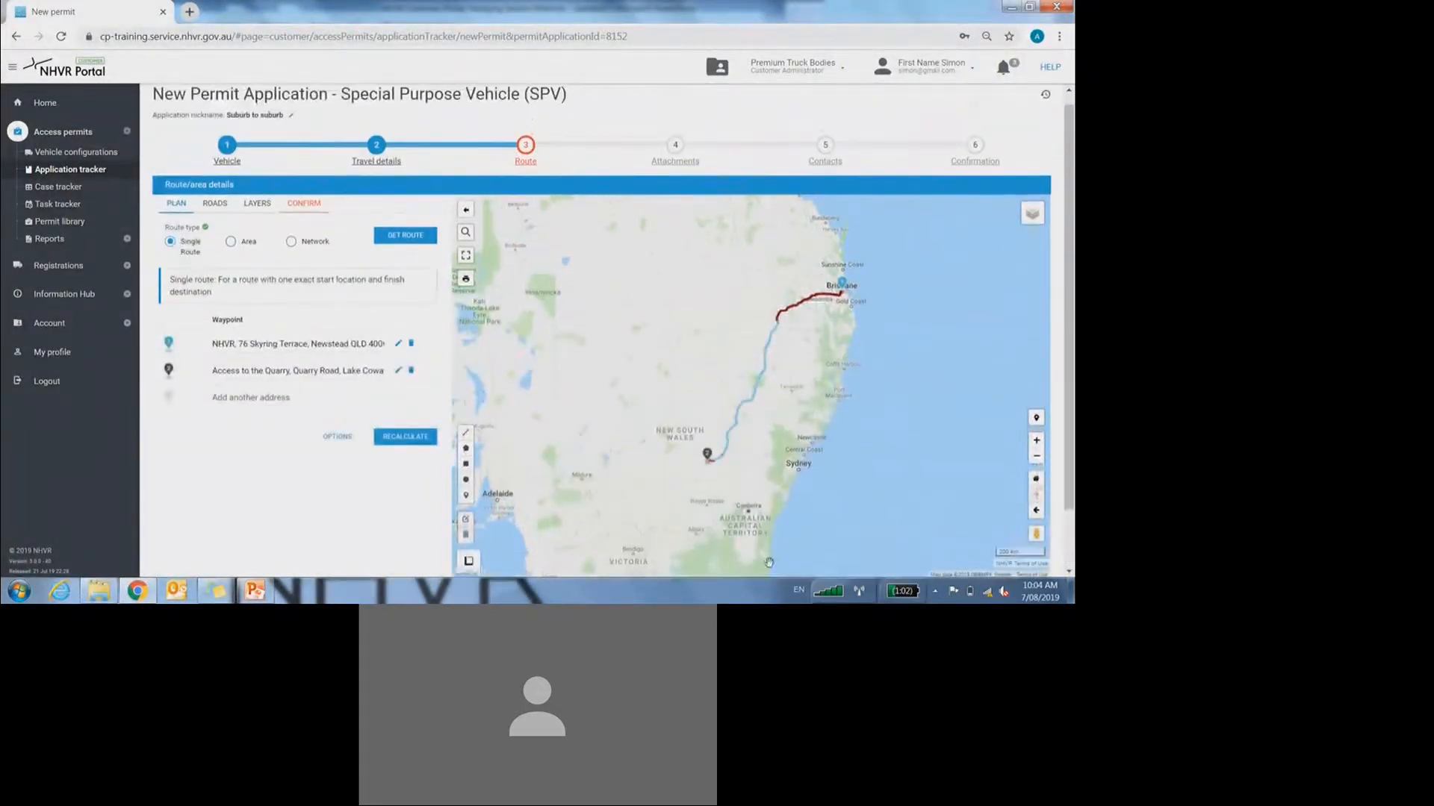
{"action": "left_click_drag", "start_coordinate": [1070, 384], "coordinate": [1071, 411]}
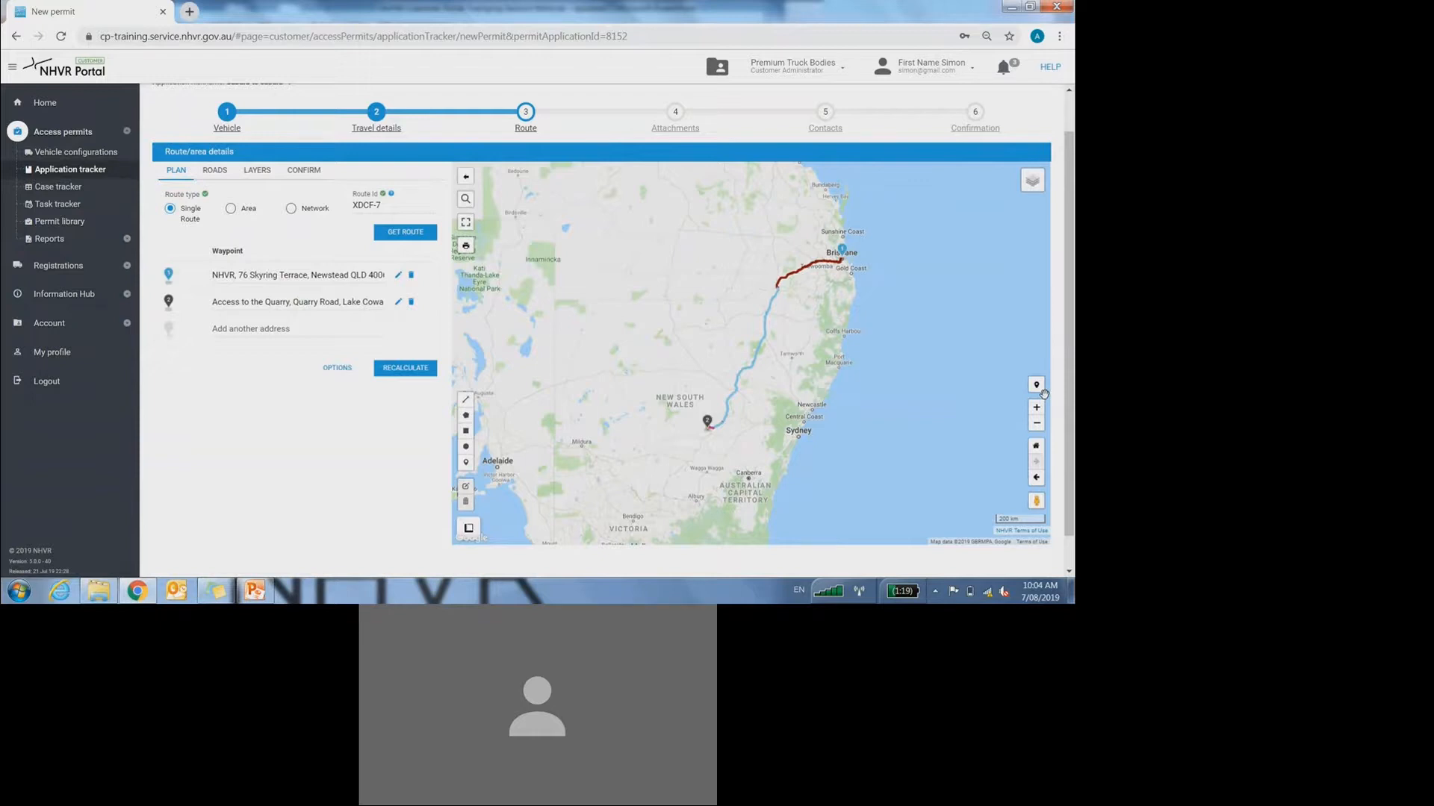
- Open the route's map layer settings and turn on the option to show all layers
{"action": "left_click", "coordinate": [253, 172]}
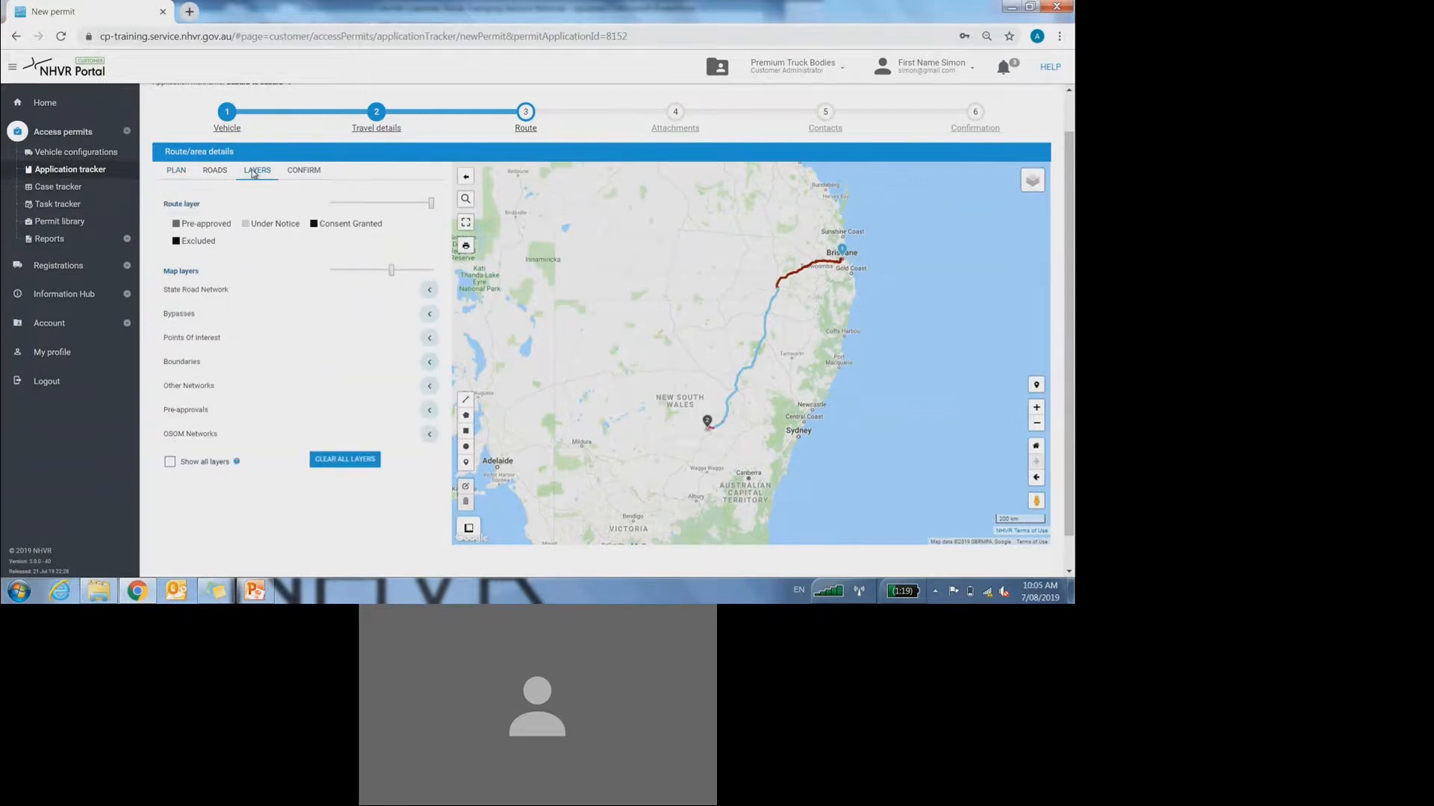
{"action": "left_click", "coordinate": [1035, 183]}
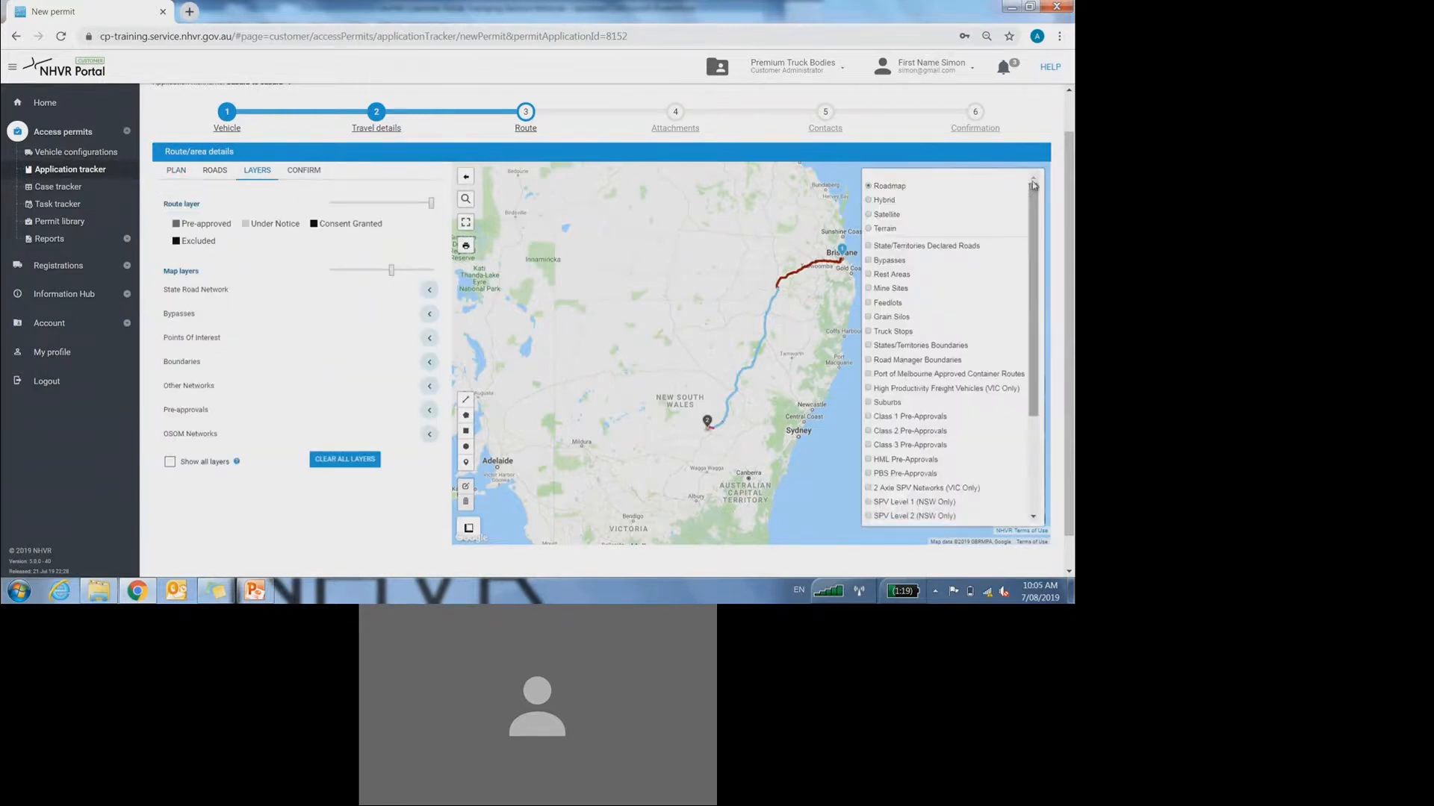
{"action": "mouse_move", "coordinate": [1032, 216]}
{"action": "left_mouse_down"}
{"action": "mouse_move", "coordinate": [1051, 330]}
{"action": "mouse_move", "coordinate": [1029, 204]}
{"action": "left_mouse_up"}
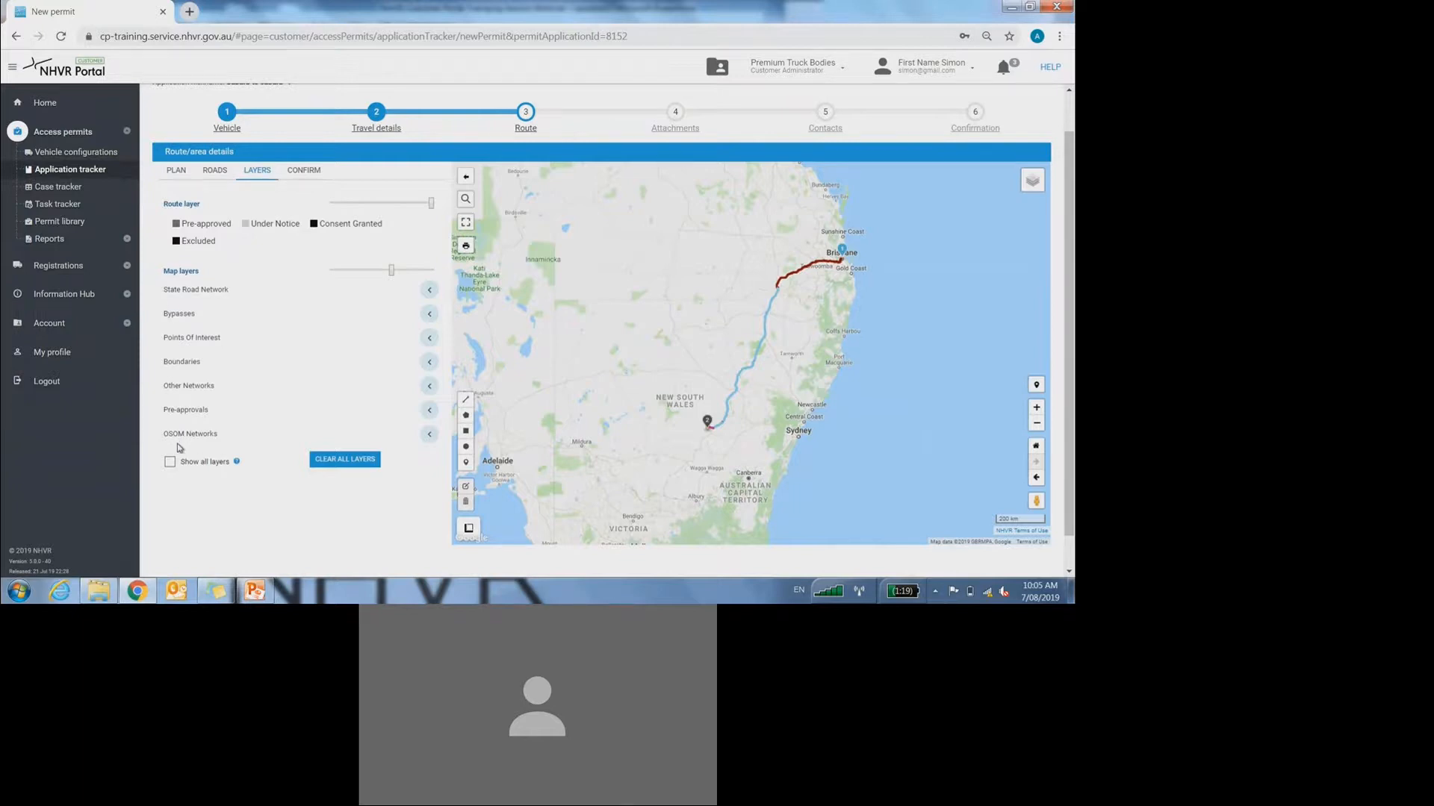
{"action": "scroll", "coordinate": [179, 448], "scroll_direction": "down", "scroll_amount": 1}
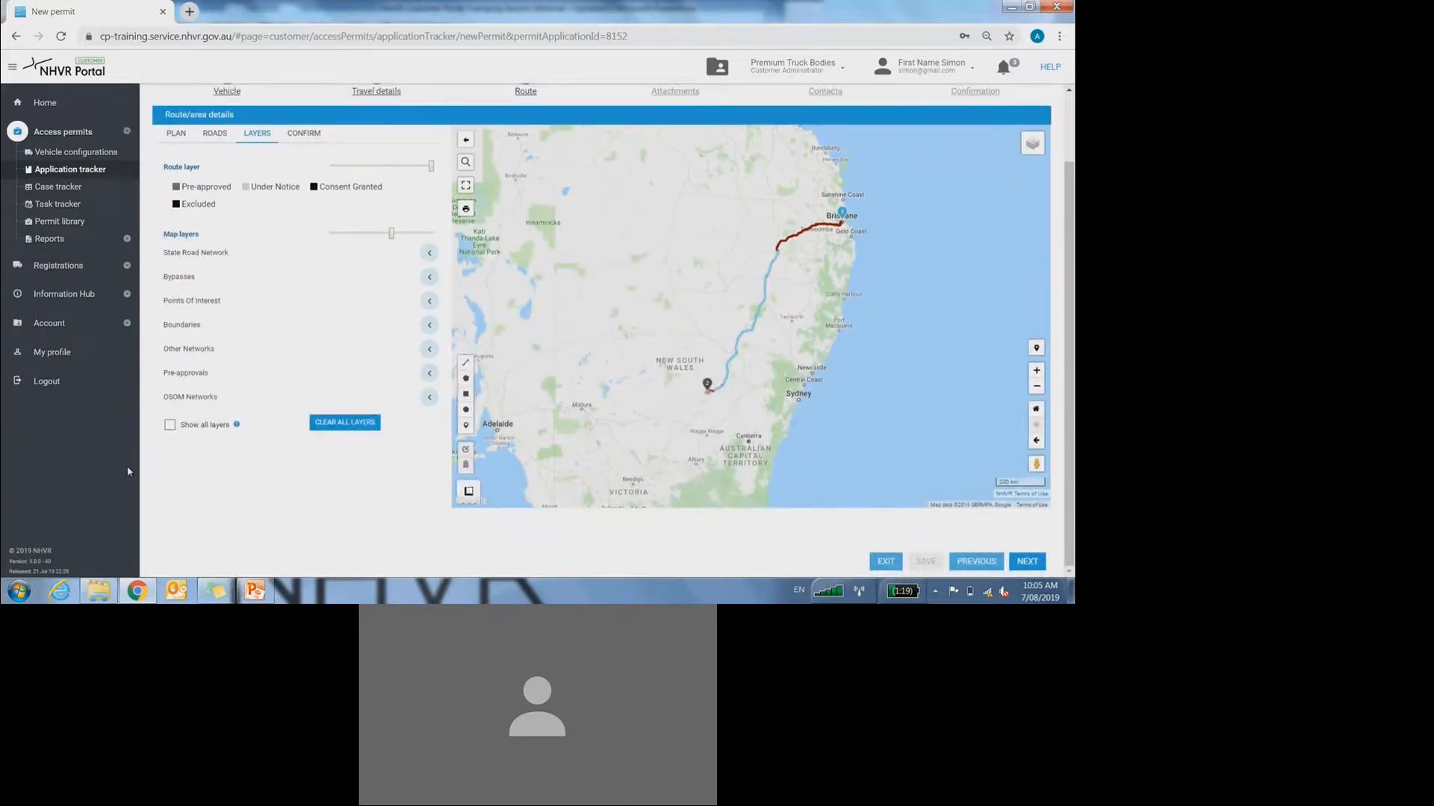
{"action": "left_click", "coordinate": [171, 429]}
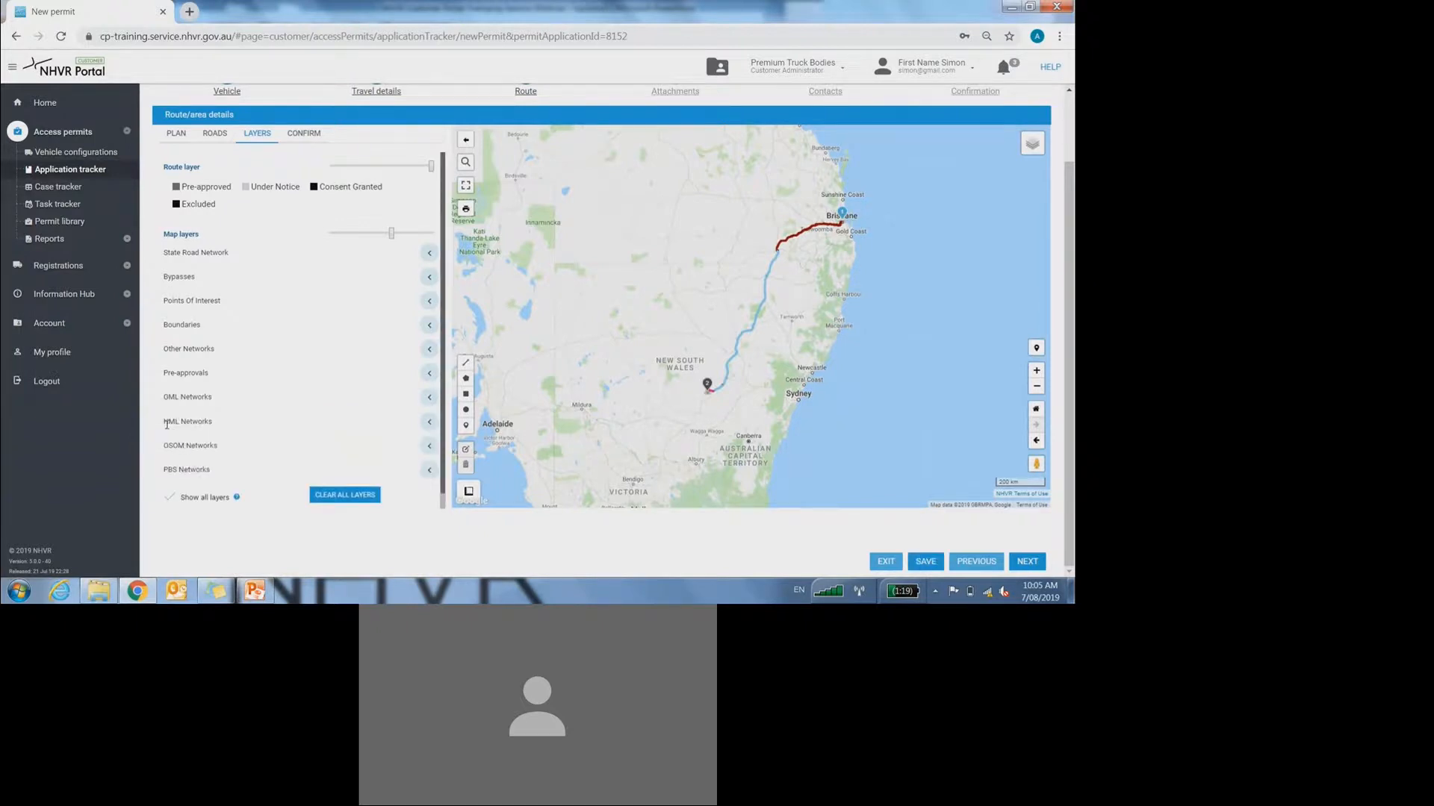
- Try the State/Territories Declared Roads layer in the State Road Network group, then collapse the group
{"action": "left_click", "coordinate": [212, 251]}
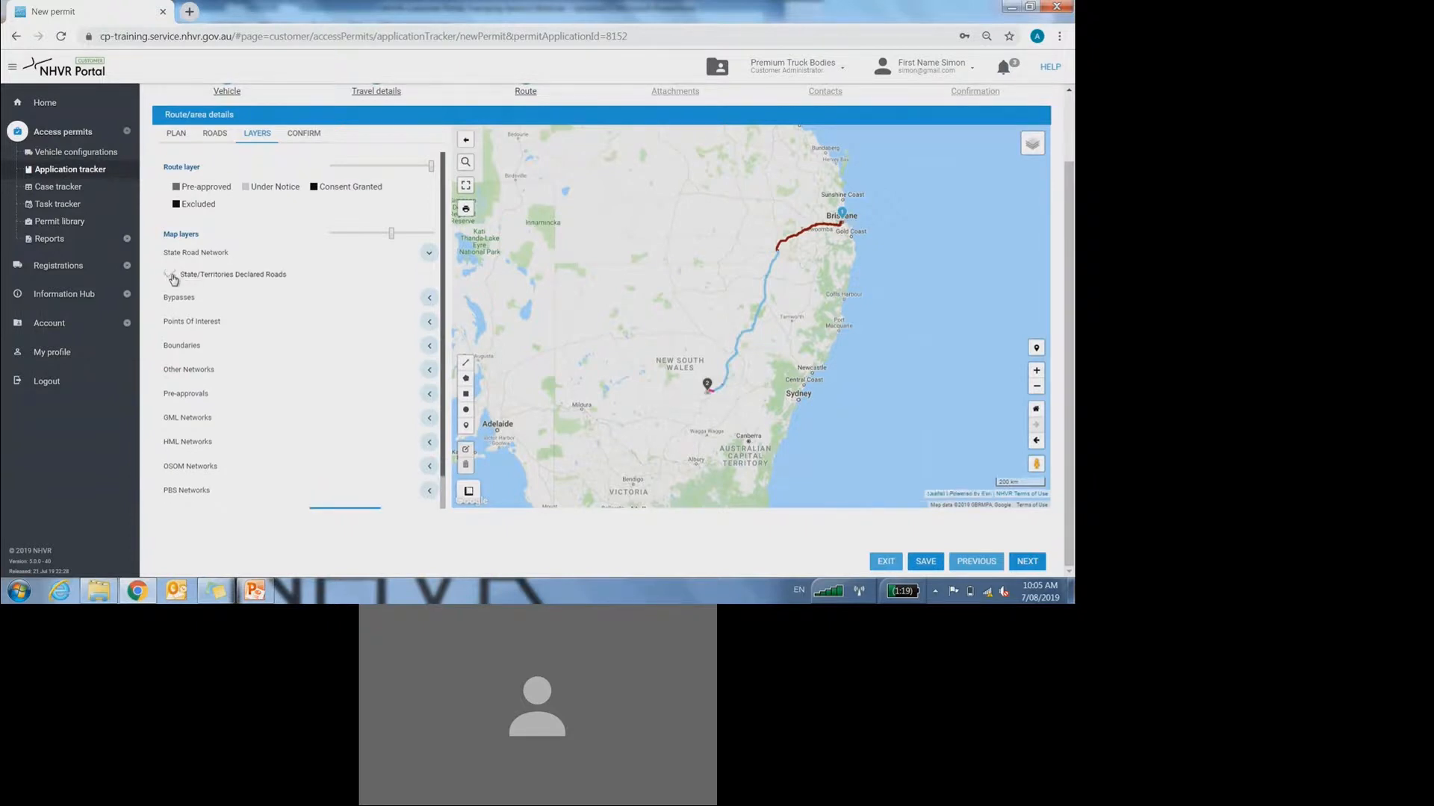
{"action": "left_click", "coordinate": [176, 277]}
{"action": "left_click", "coordinate": [184, 254]}
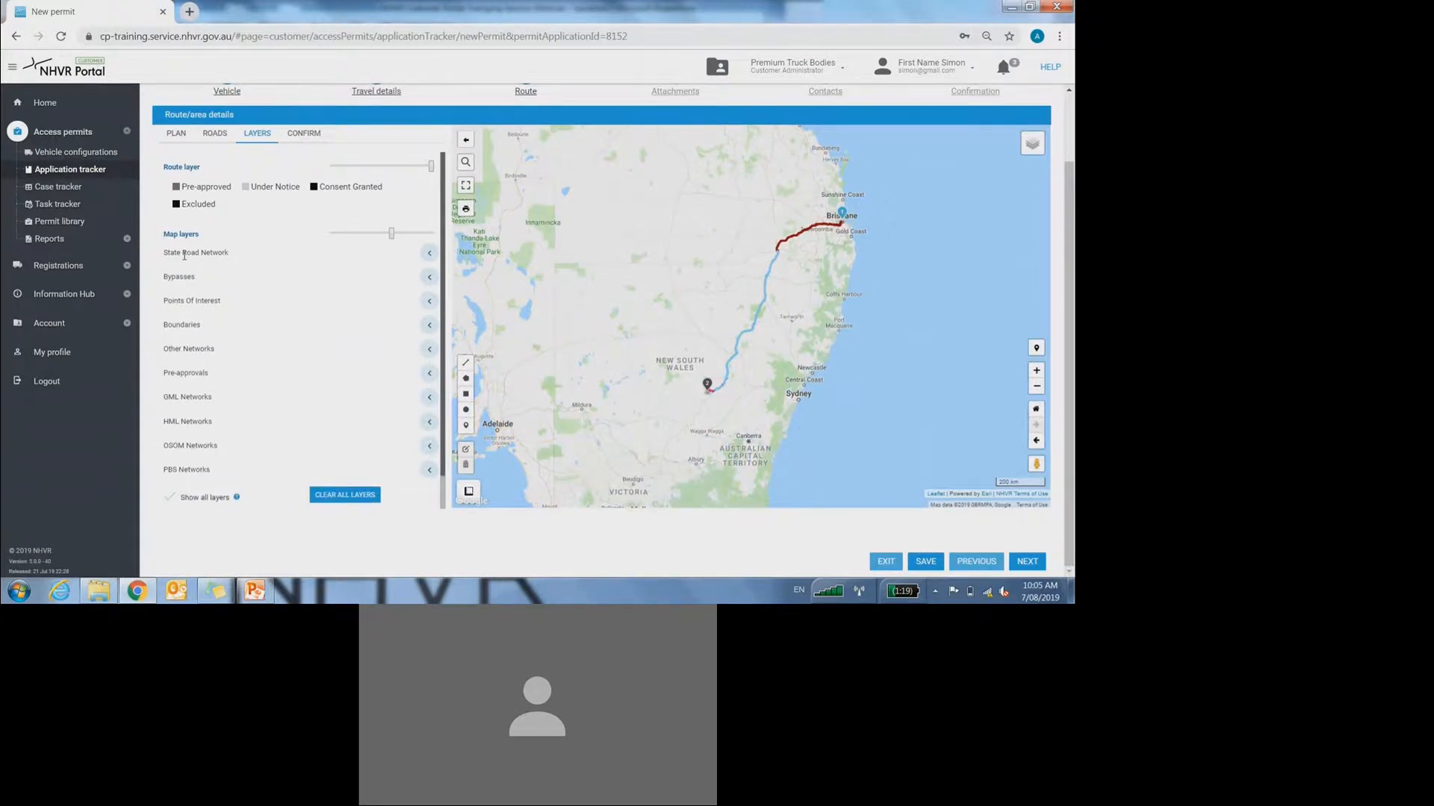
- Review the layers offered under OSOM Networks, including the NSW SPV levels
{"action": "scroll", "coordinate": [200, 321], "scroll_direction": "down", "scroll_amount": 1}
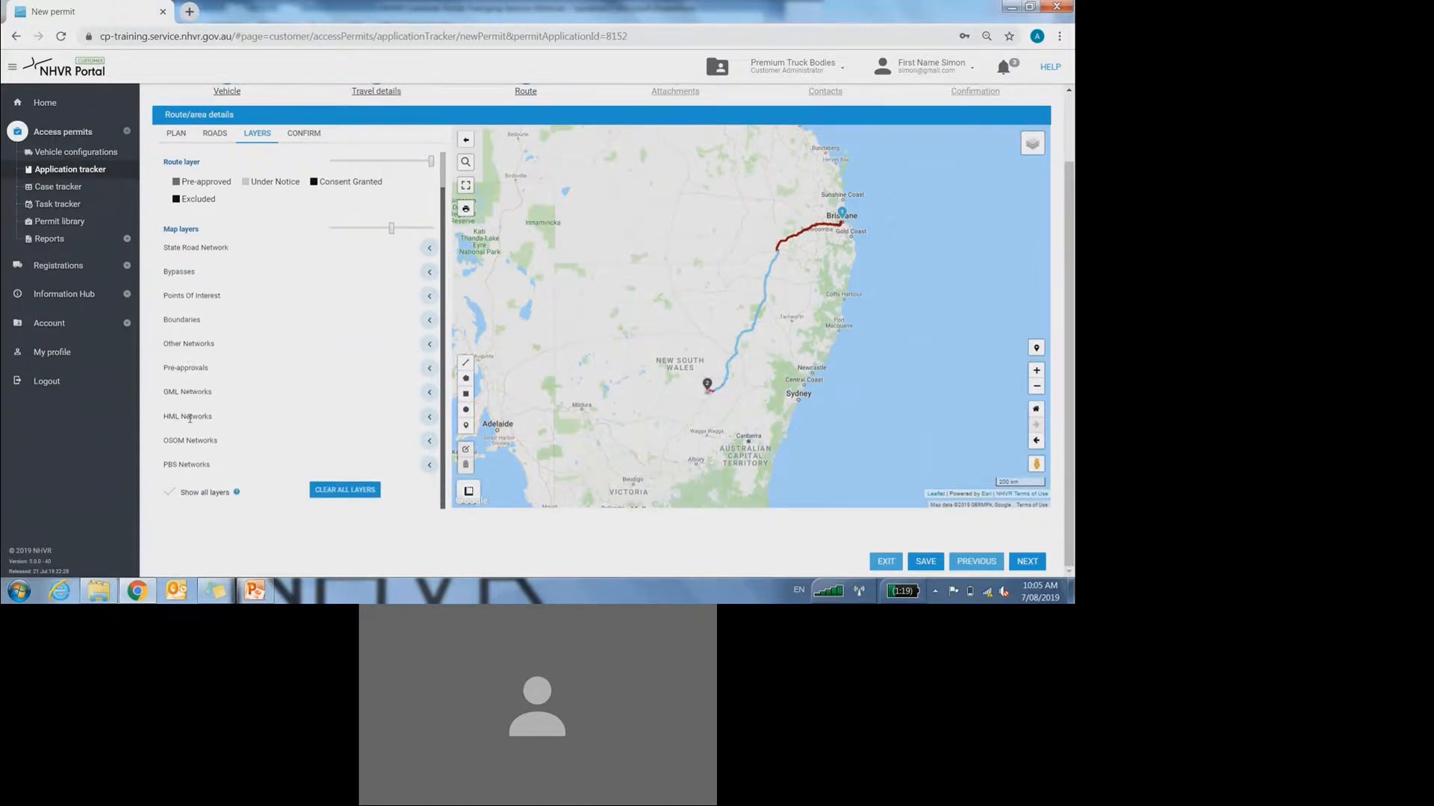
{"action": "left_click", "coordinate": [193, 440]}
{"action": "scroll", "coordinate": [193, 441], "scroll_direction": "down", "scroll_amount": 3}
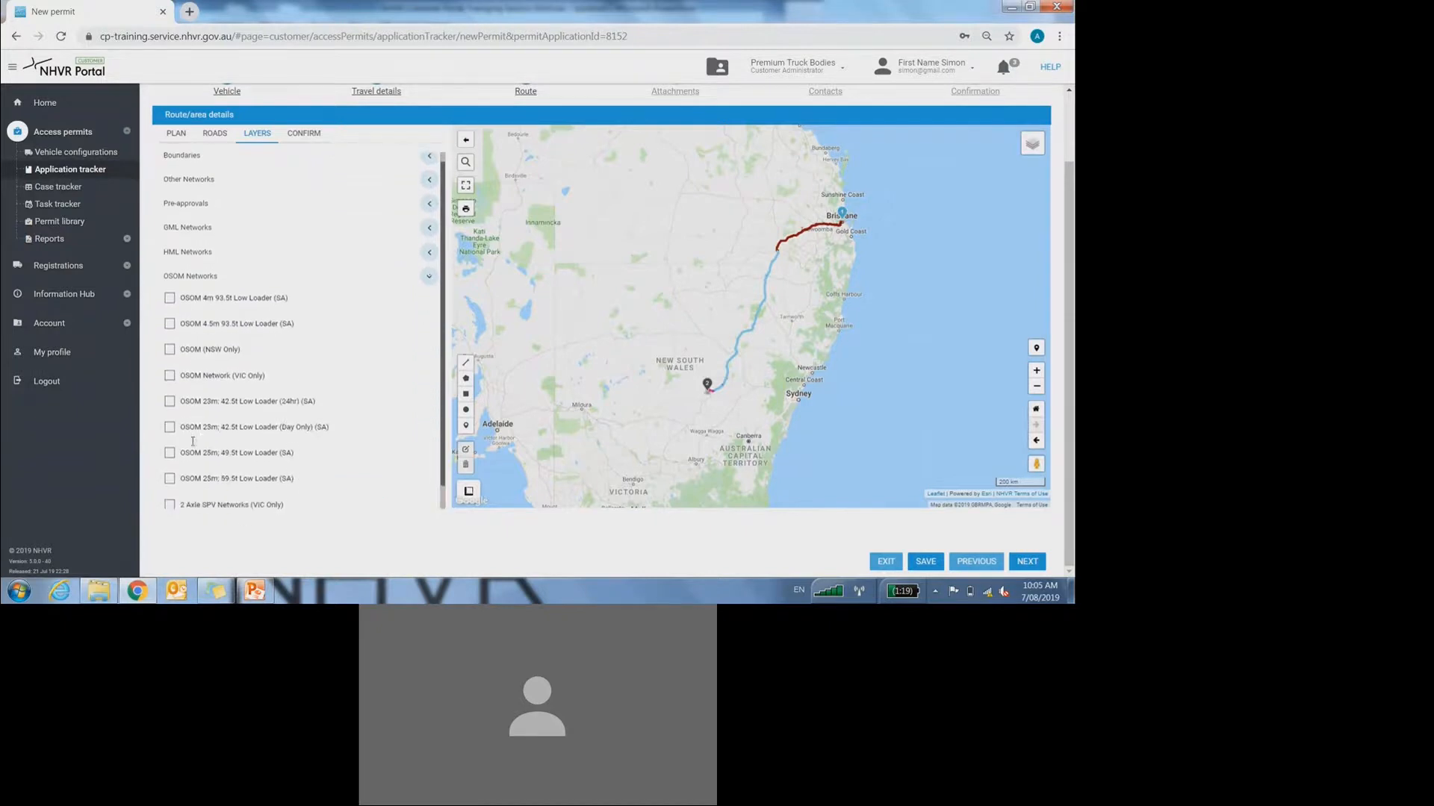
{"action": "scroll", "coordinate": [192, 441], "scroll_direction": "down", "scroll_amount": 1}
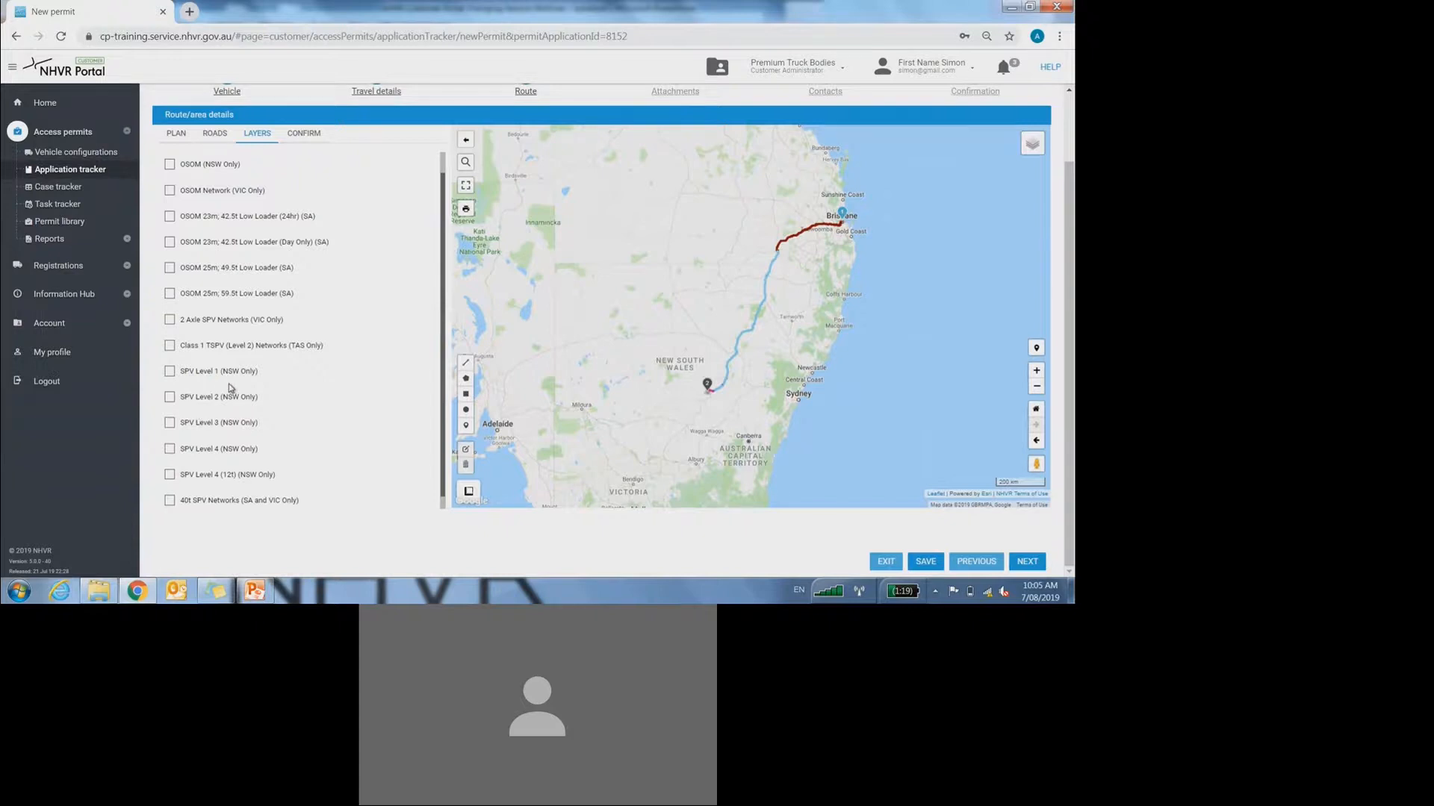
{"action": "scroll", "coordinate": [186, 262], "scroll_direction": "up", "scroll_amount": 3}
{"action": "left_click", "coordinate": [196, 301]}
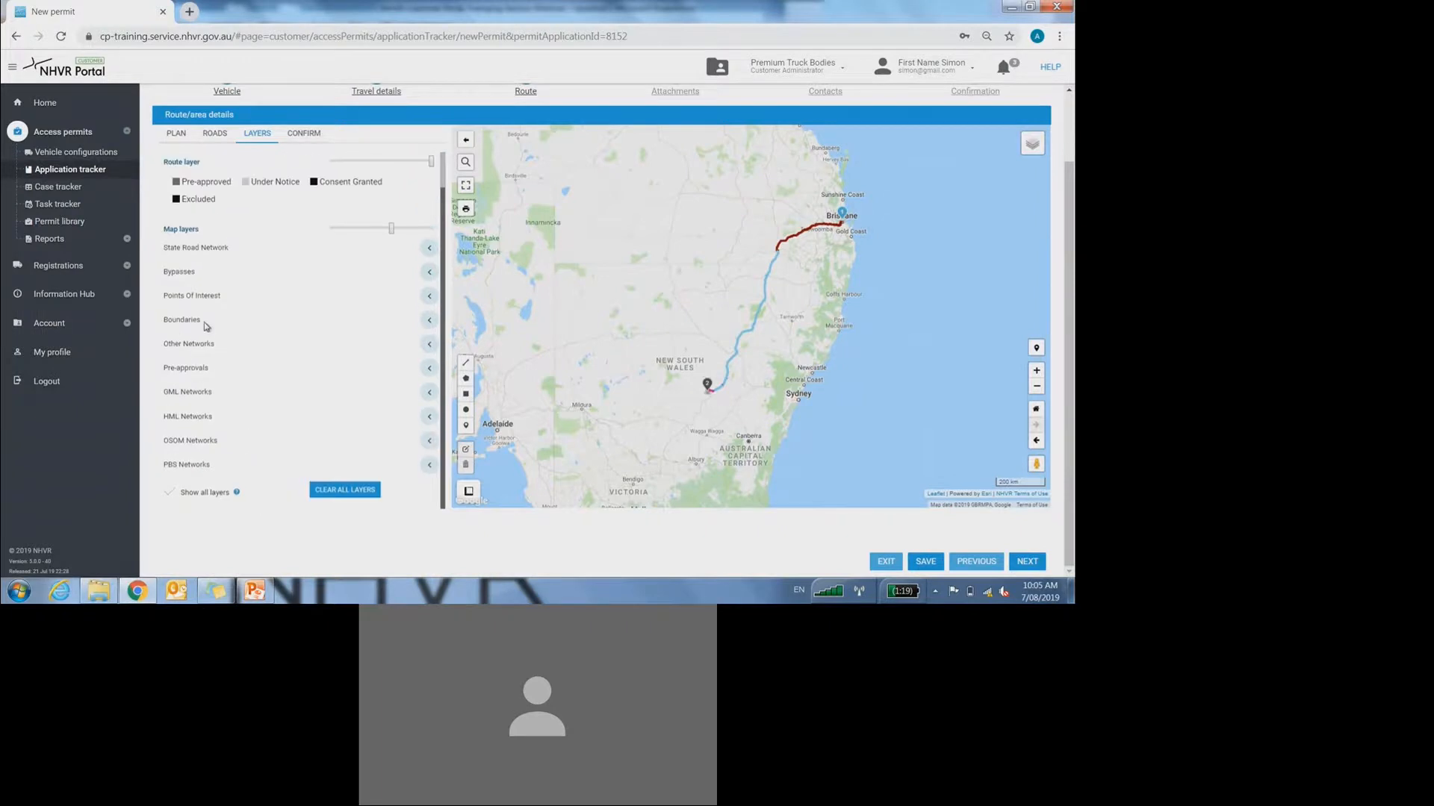
- Turn on the Bypasses layer and check the details of the bypass along Thompson St in Dubbo
{"action": "left_click", "coordinate": [187, 271]}
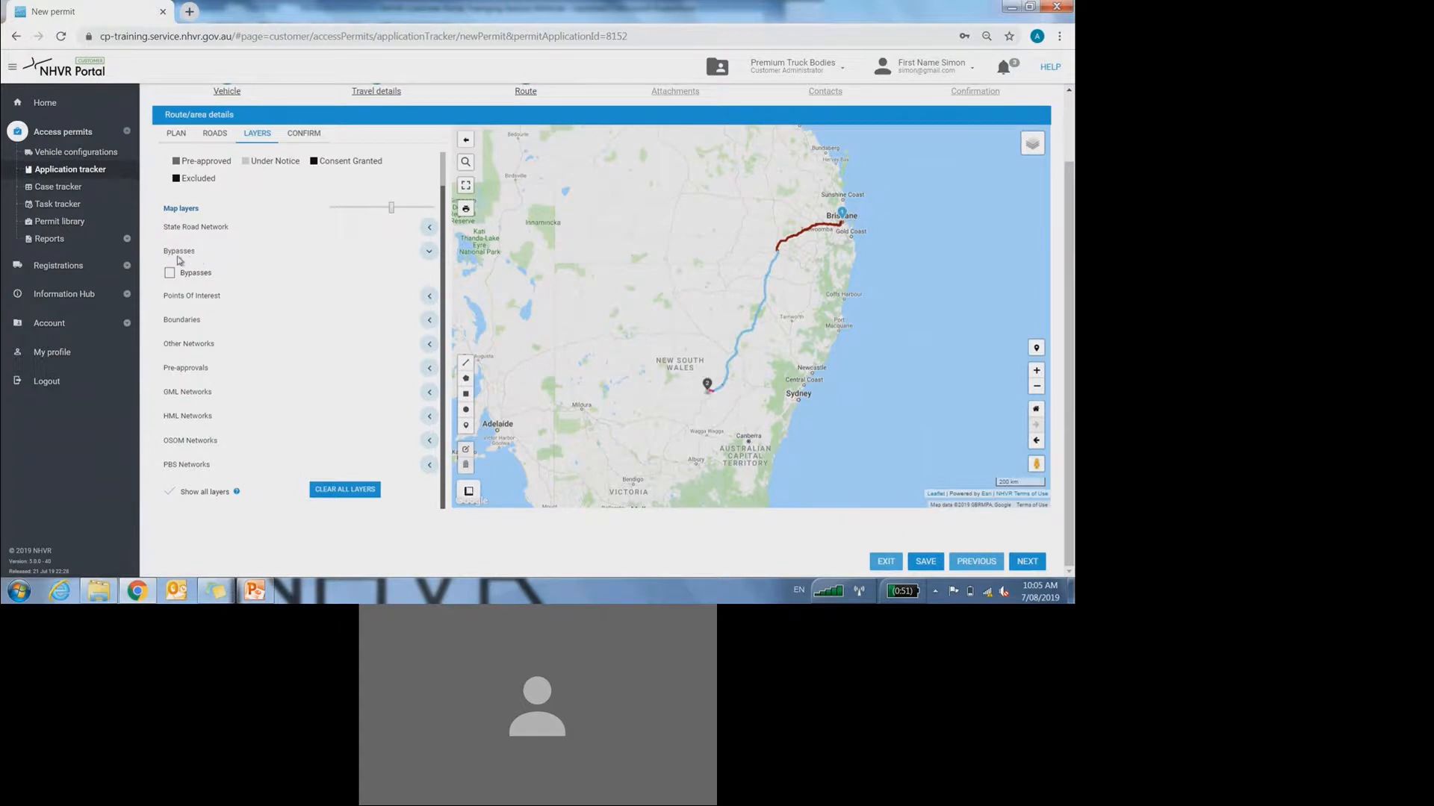
{"action": "left_click", "coordinate": [171, 274]}
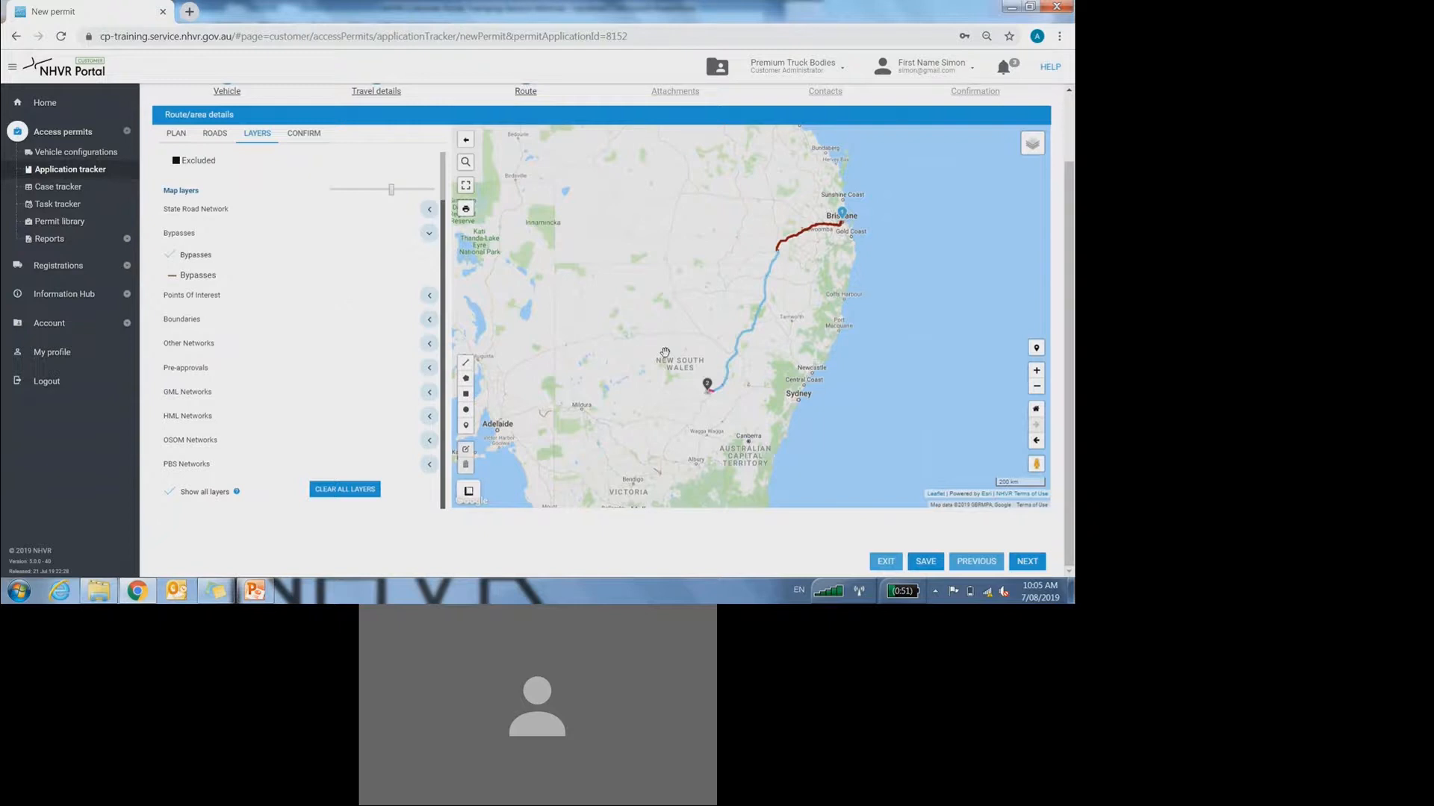
{"action": "scroll", "coordinate": [772, 297], "scroll_direction": "up", "scroll_amount": 1}
{"action": "scroll", "coordinate": [781, 291], "scroll_direction": "up", "scroll_amount": 1}
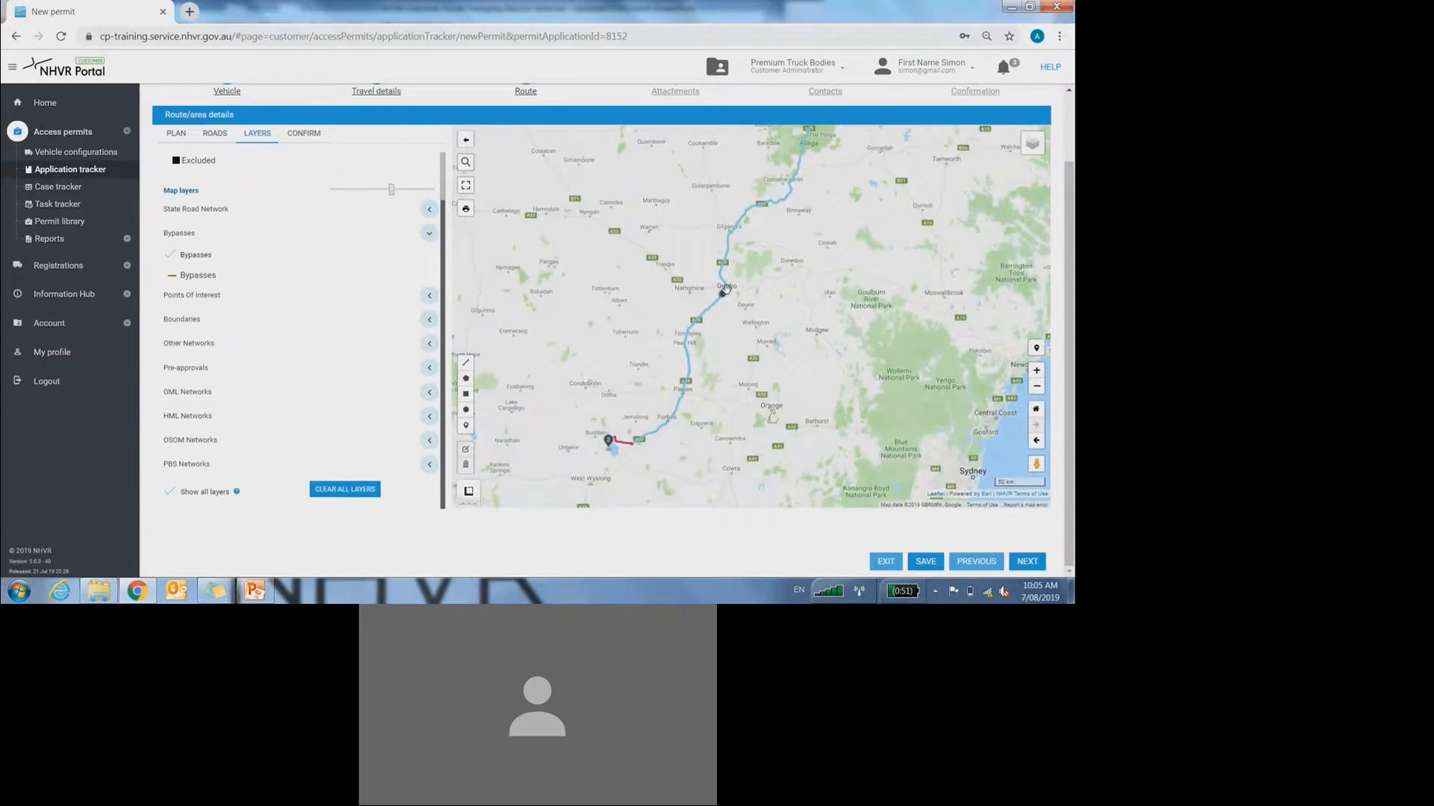
{"action": "scroll", "coordinate": [733, 297], "scroll_direction": "up", "scroll_amount": 1}
{"action": "scroll", "coordinate": [733, 297], "scroll_direction": "up", "scroll_amount": 3}
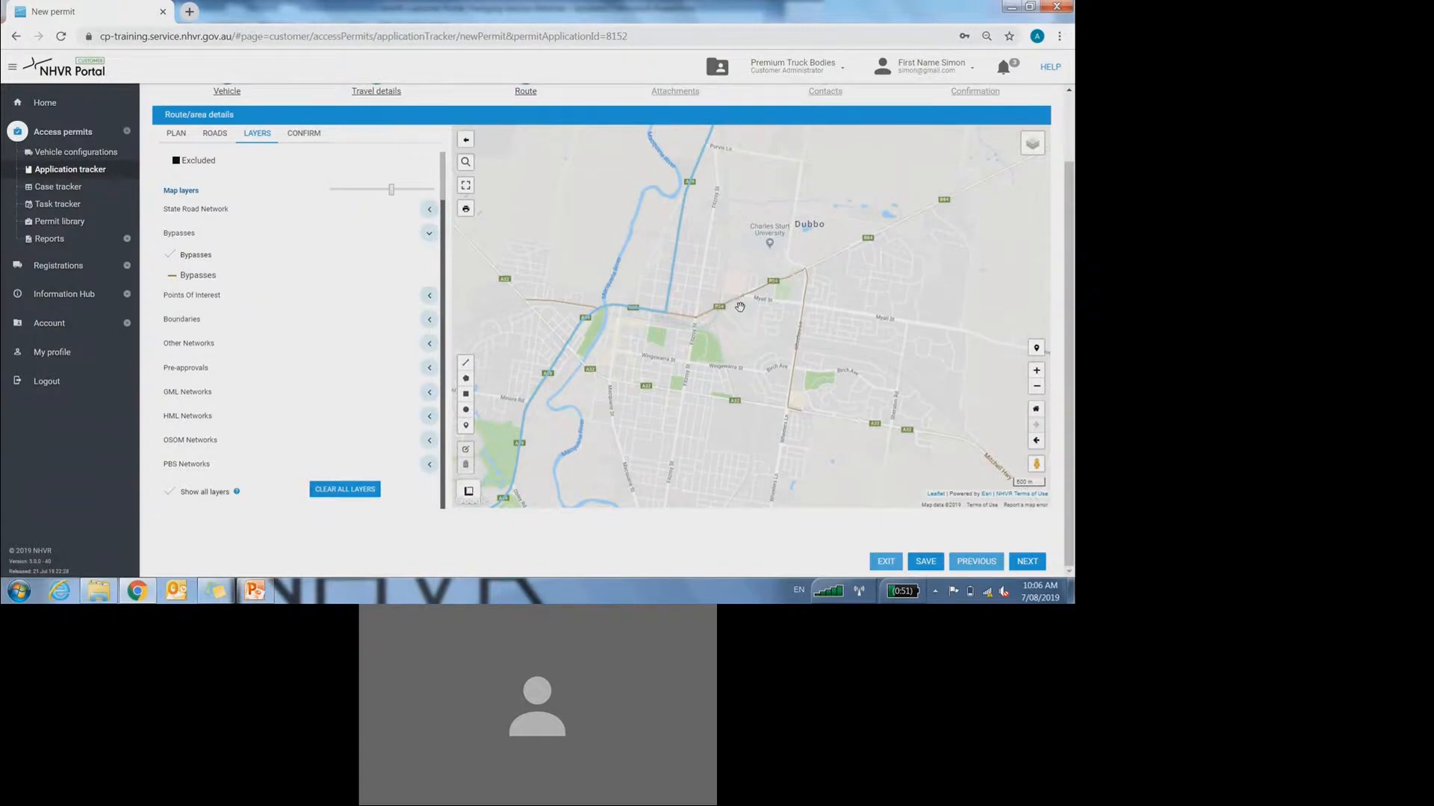
{"action": "left_click_drag", "start_coordinate": [720, 351], "coordinate": [775, 322]}
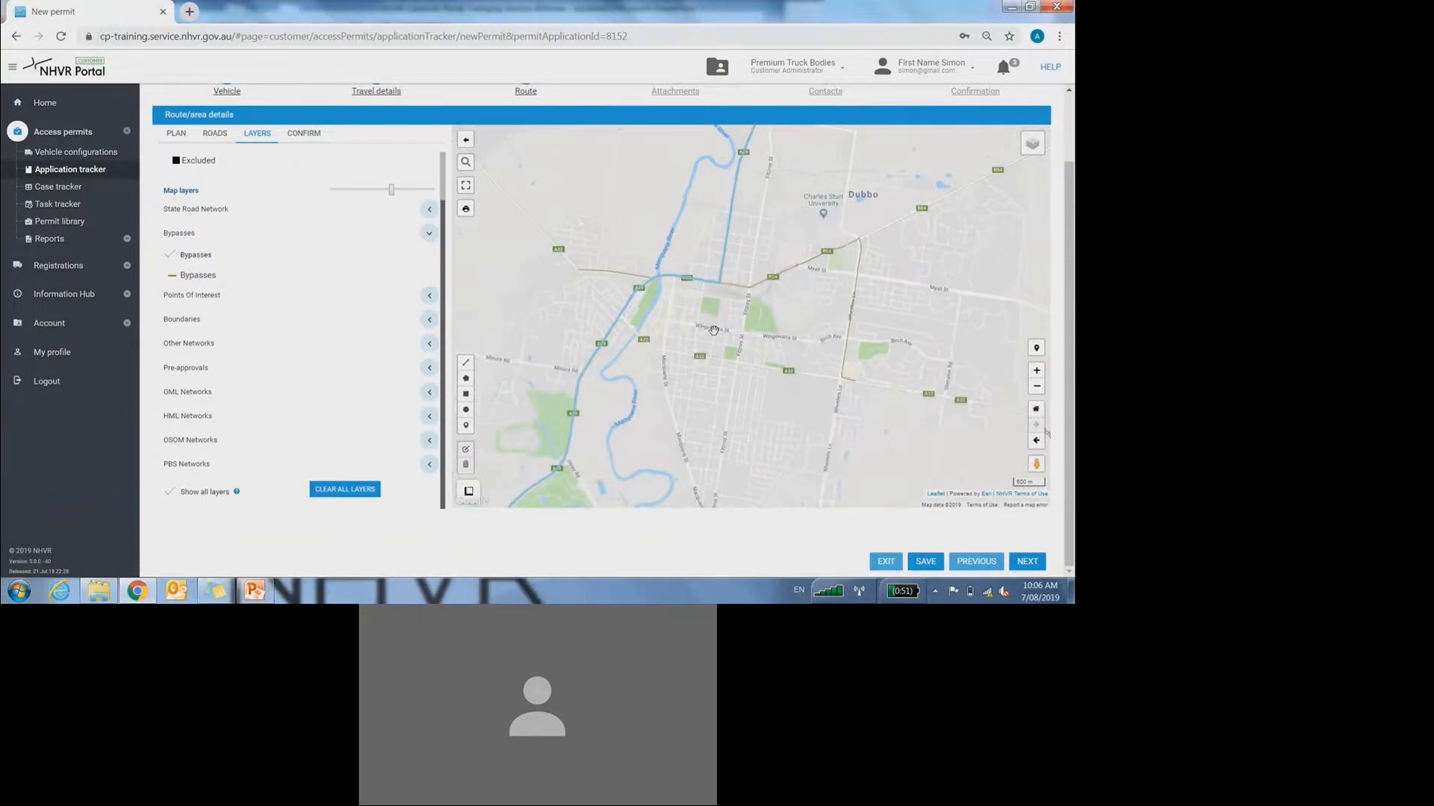
{"action": "scroll", "coordinate": [647, 303], "scroll_direction": "up", "scroll_amount": 2}
{"action": "left_click", "coordinate": [644, 236]}
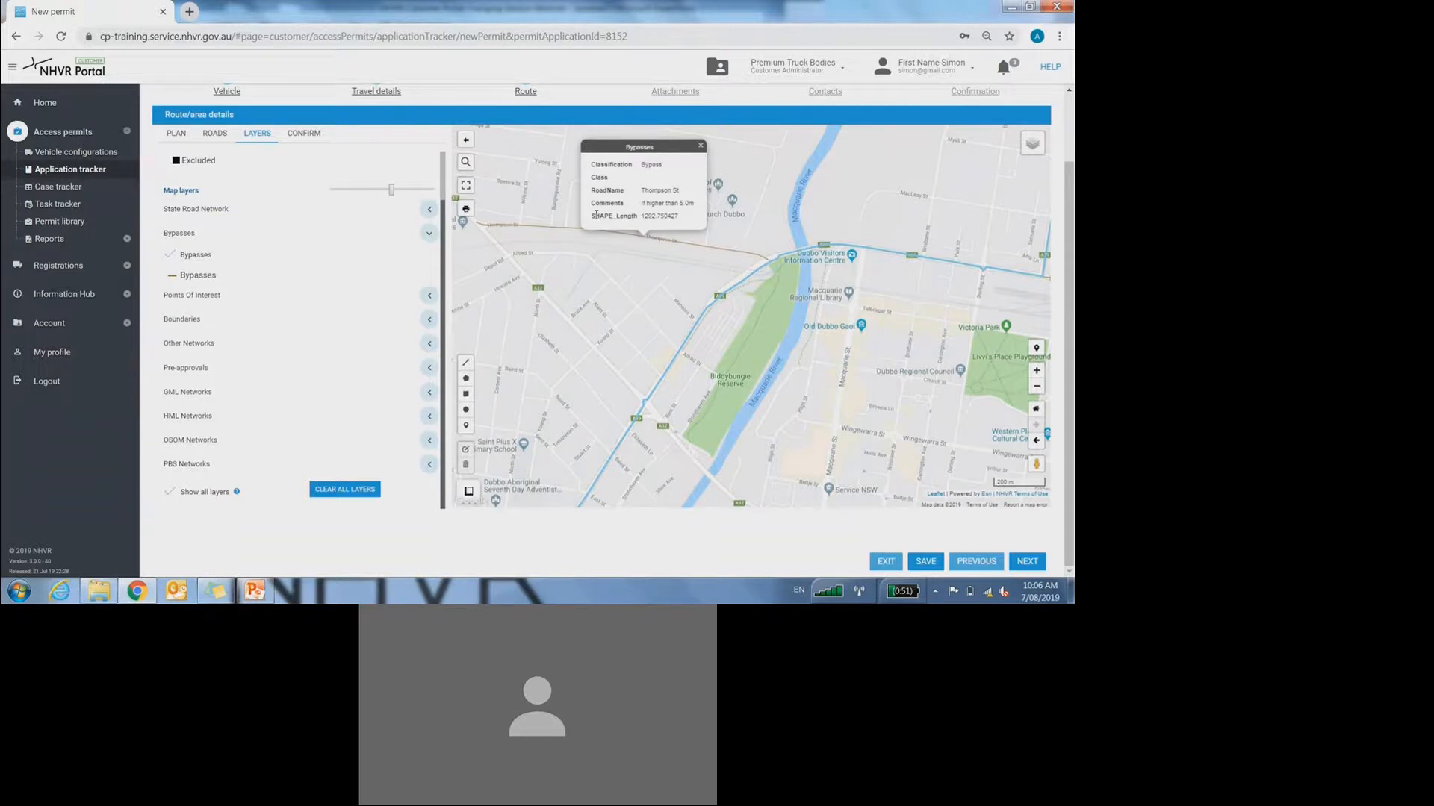
{"action": "left_click", "coordinate": [702, 149]}
- Reroute the journey through Parkes onto the western bypass by adding a waypoint on Westlime Rd
{"action": "scroll", "coordinate": [692, 199], "scroll_direction": "down", "scroll_amount": 1}
{"action": "scroll", "coordinate": [692, 199], "scroll_direction": "down", "scroll_amount": 3}
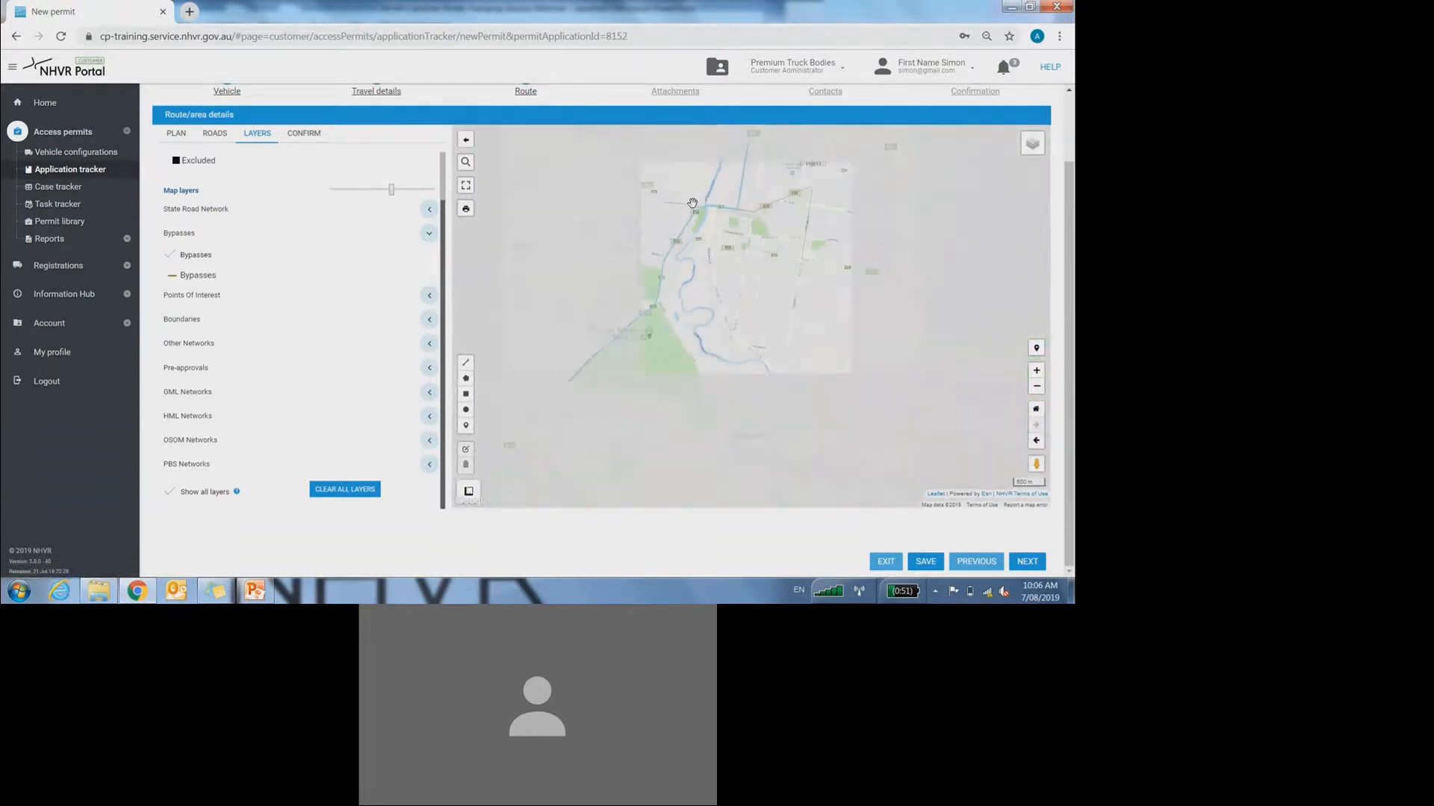
{"action": "left_click_drag", "start_coordinate": [712, 224], "coordinate": [688, 276]}
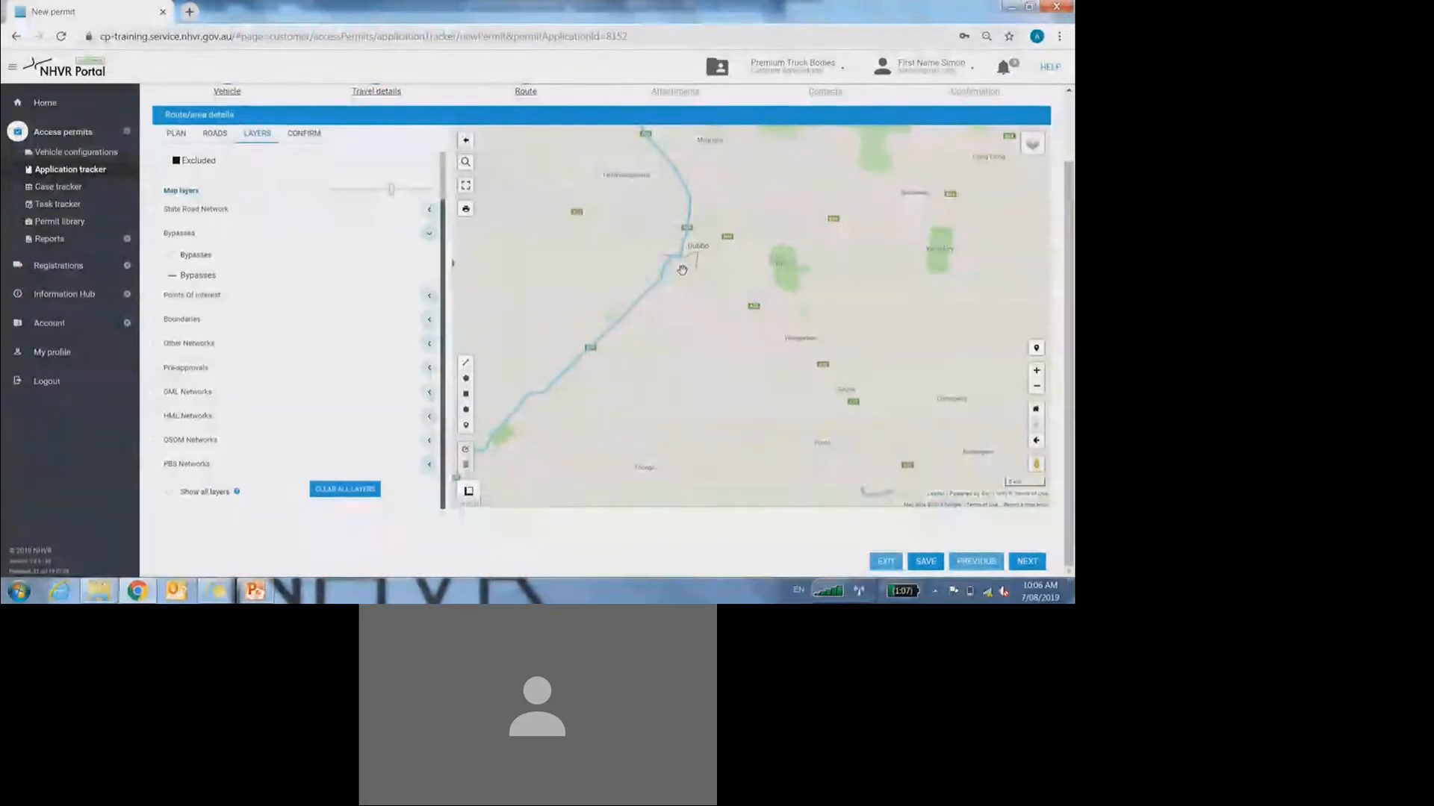
{"action": "scroll", "coordinate": [681, 270], "scroll_direction": "down", "scroll_amount": 2}
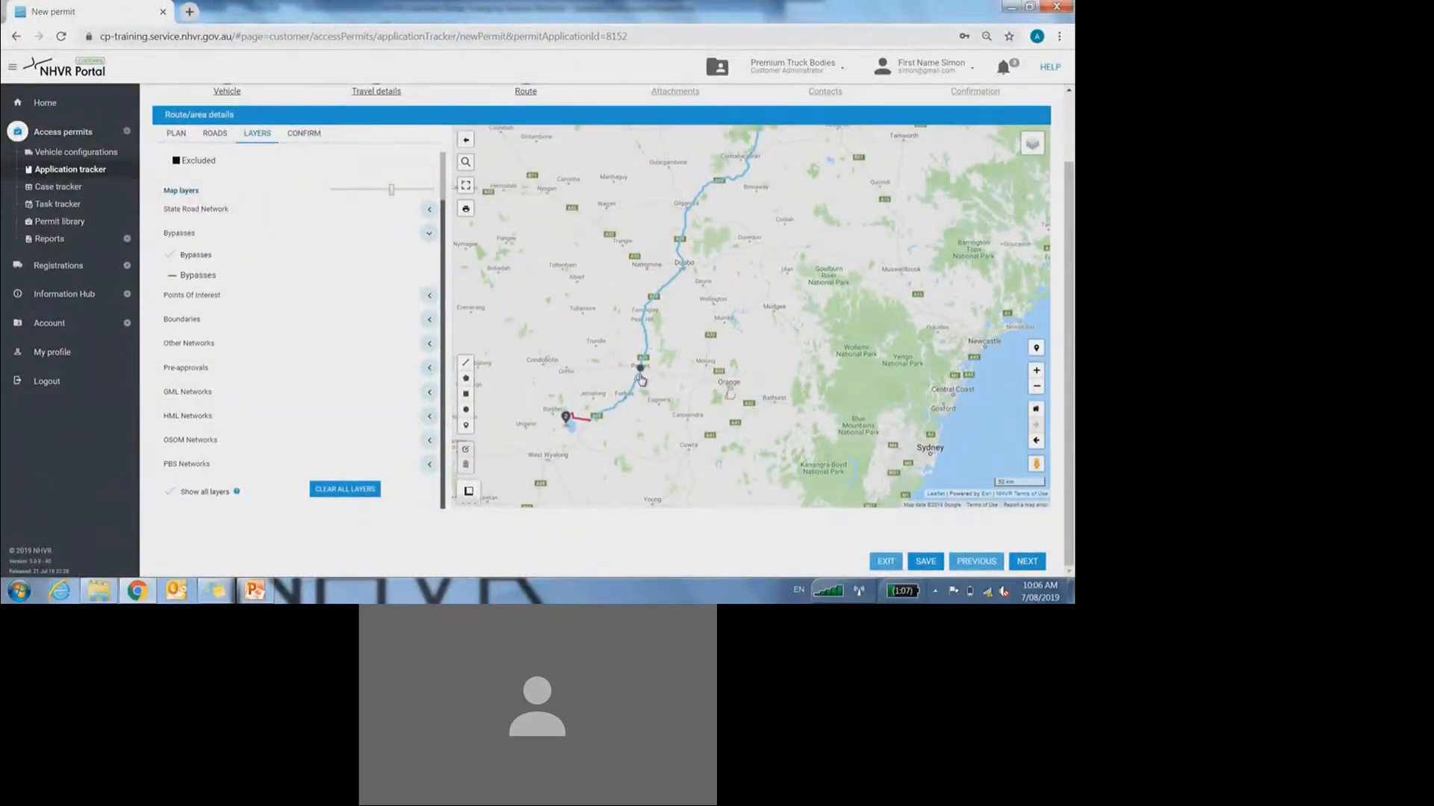
{"action": "scroll", "coordinate": [641, 365], "scroll_direction": "up", "scroll_amount": 2}
{"action": "scroll", "coordinate": [640, 366], "scroll_direction": "up", "scroll_amount": 4}
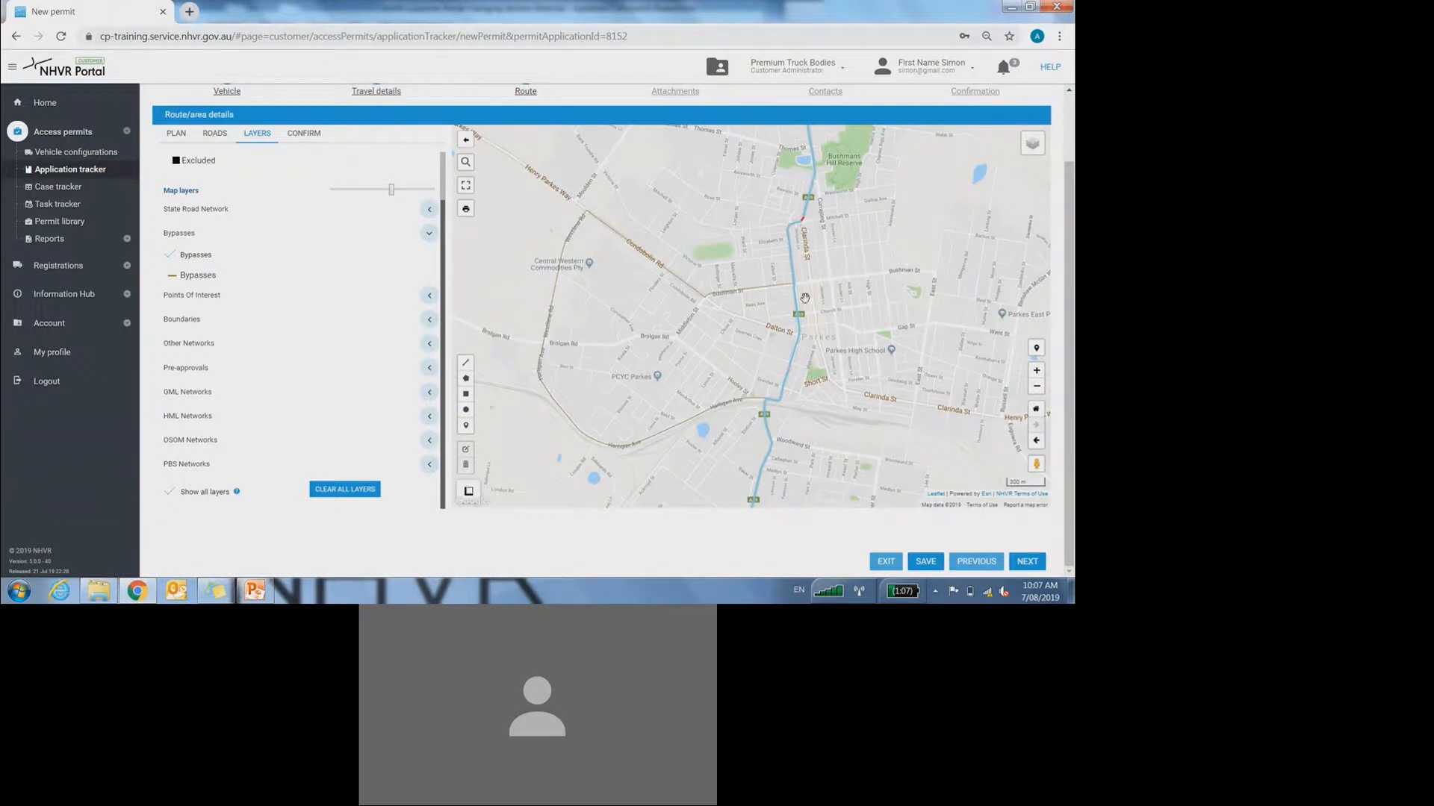
{"action": "left_click_drag", "start_coordinate": [793, 367], "coordinate": [563, 253]}
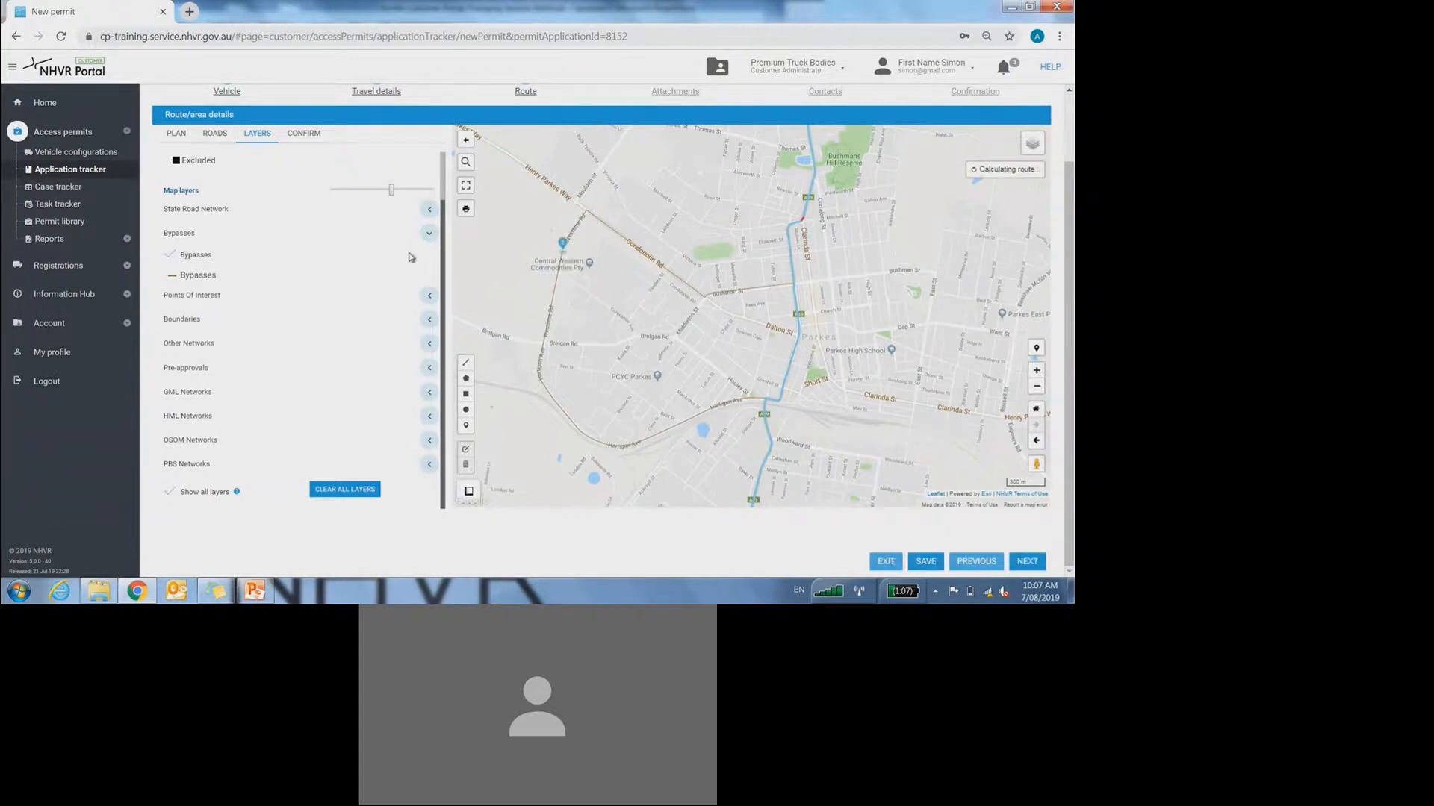
- Show the waypoint list and add a waypoint on Bogan St, Parkes, between the Newstead and Westlime Rd waypoints
{"action": "left_click", "coordinate": [175, 134]}
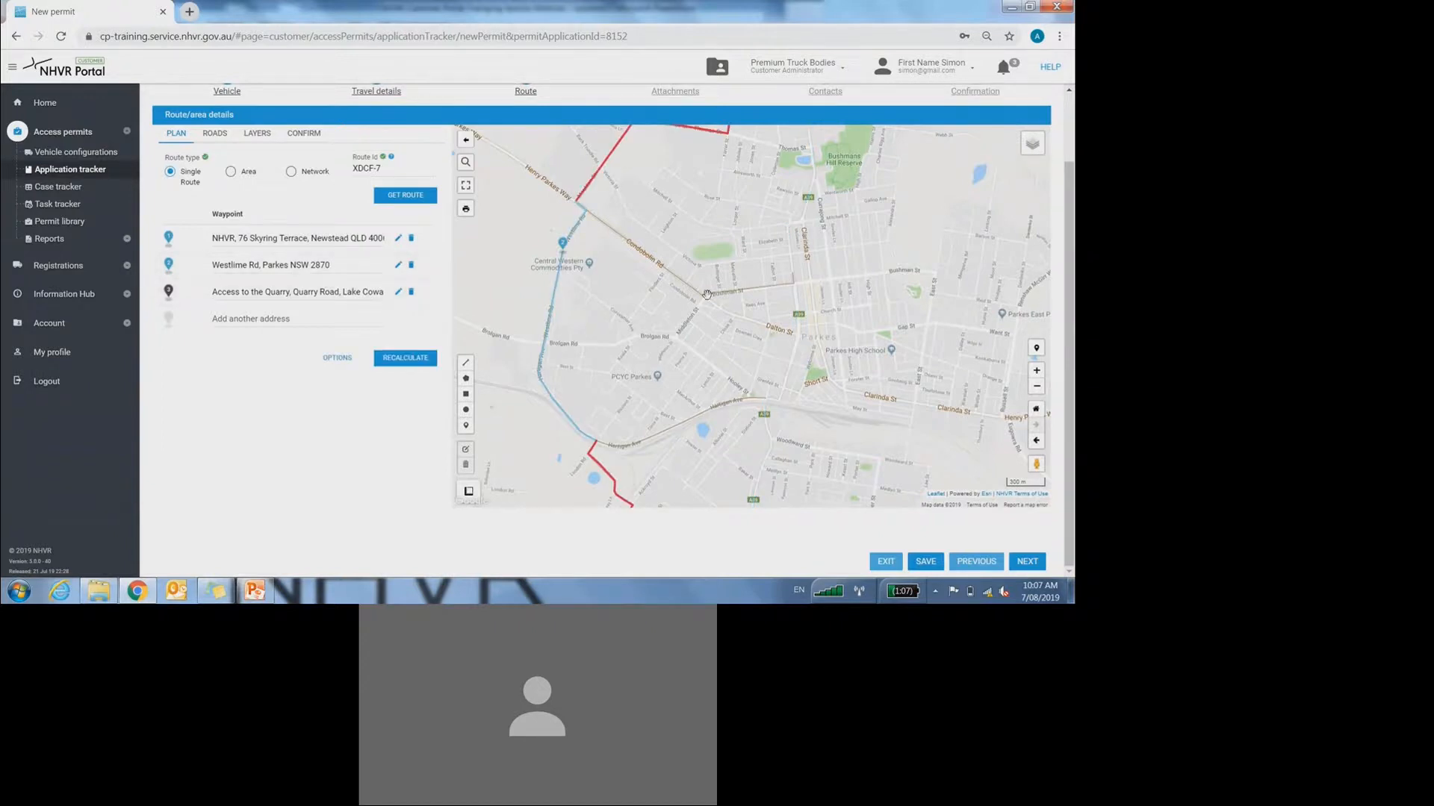
{"action": "left_click_drag", "start_coordinate": [766, 223], "coordinate": [731, 256]}
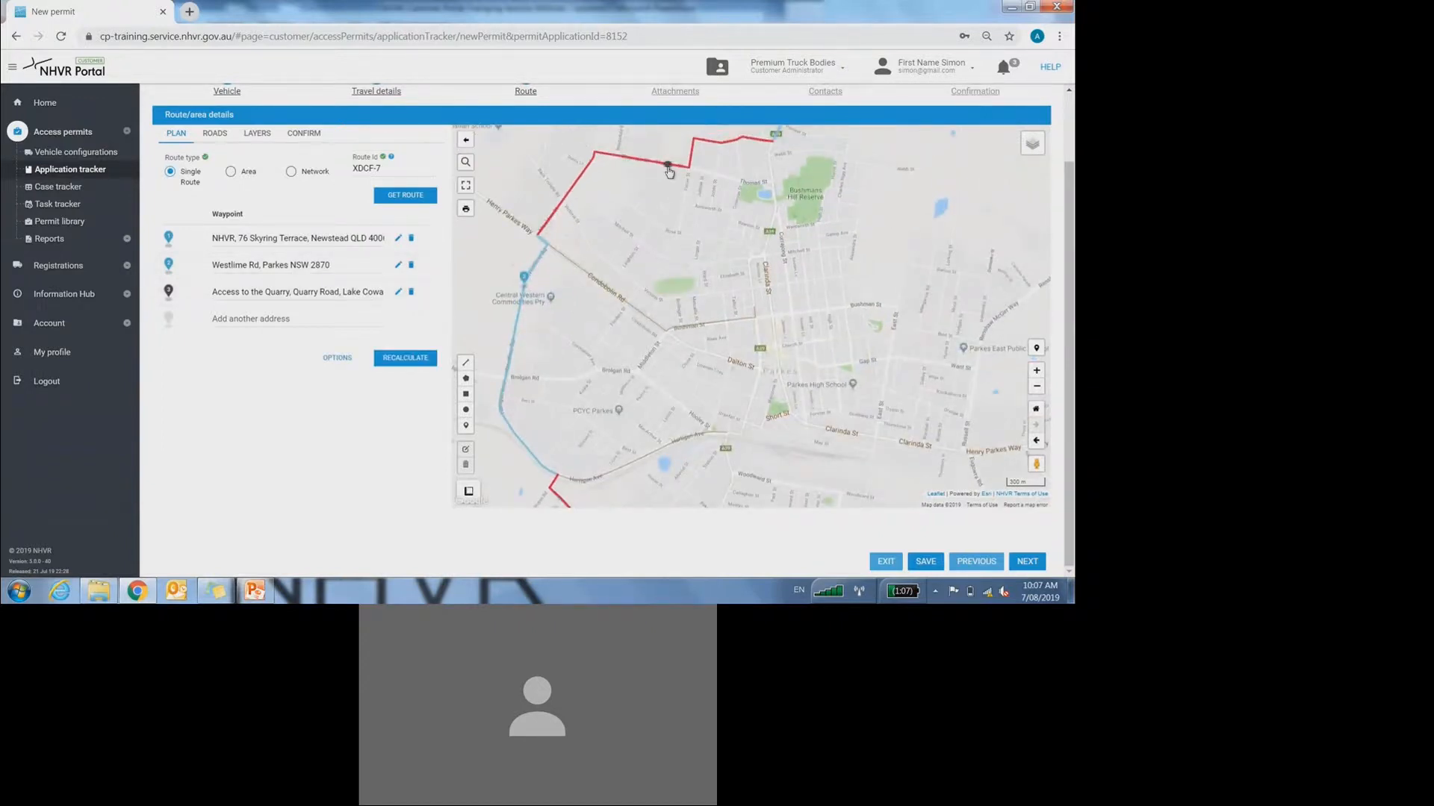
{"action": "left_click_drag", "start_coordinate": [669, 171], "coordinate": [753, 321]}
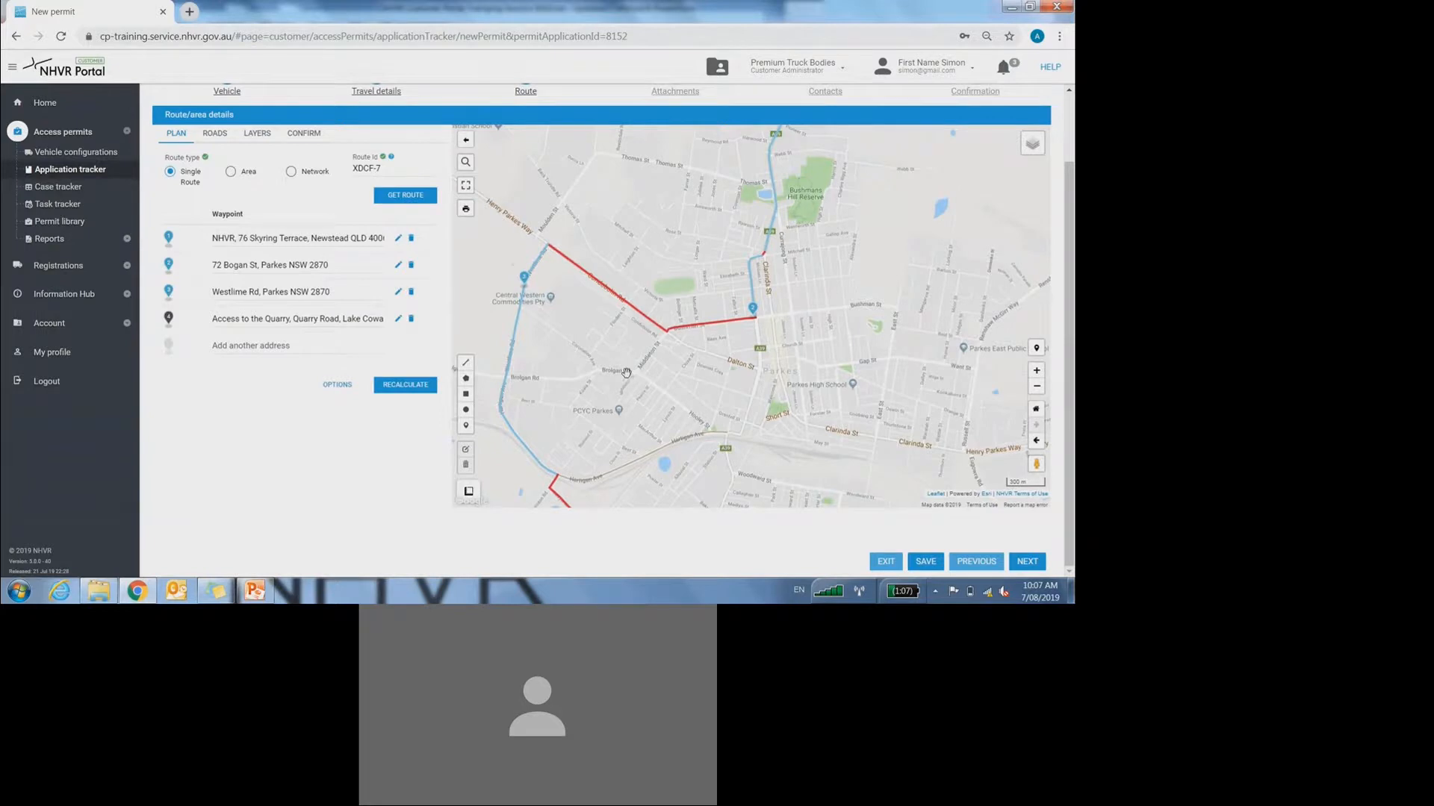
- Add waypoints at Gladstone St and Rosewood Ave in Parkes to route the vehicle along the Hartigan Ave bypass
{"action": "left_click_drag", "start_coordinate": [627, 374], "coordinate": [632, 349]}
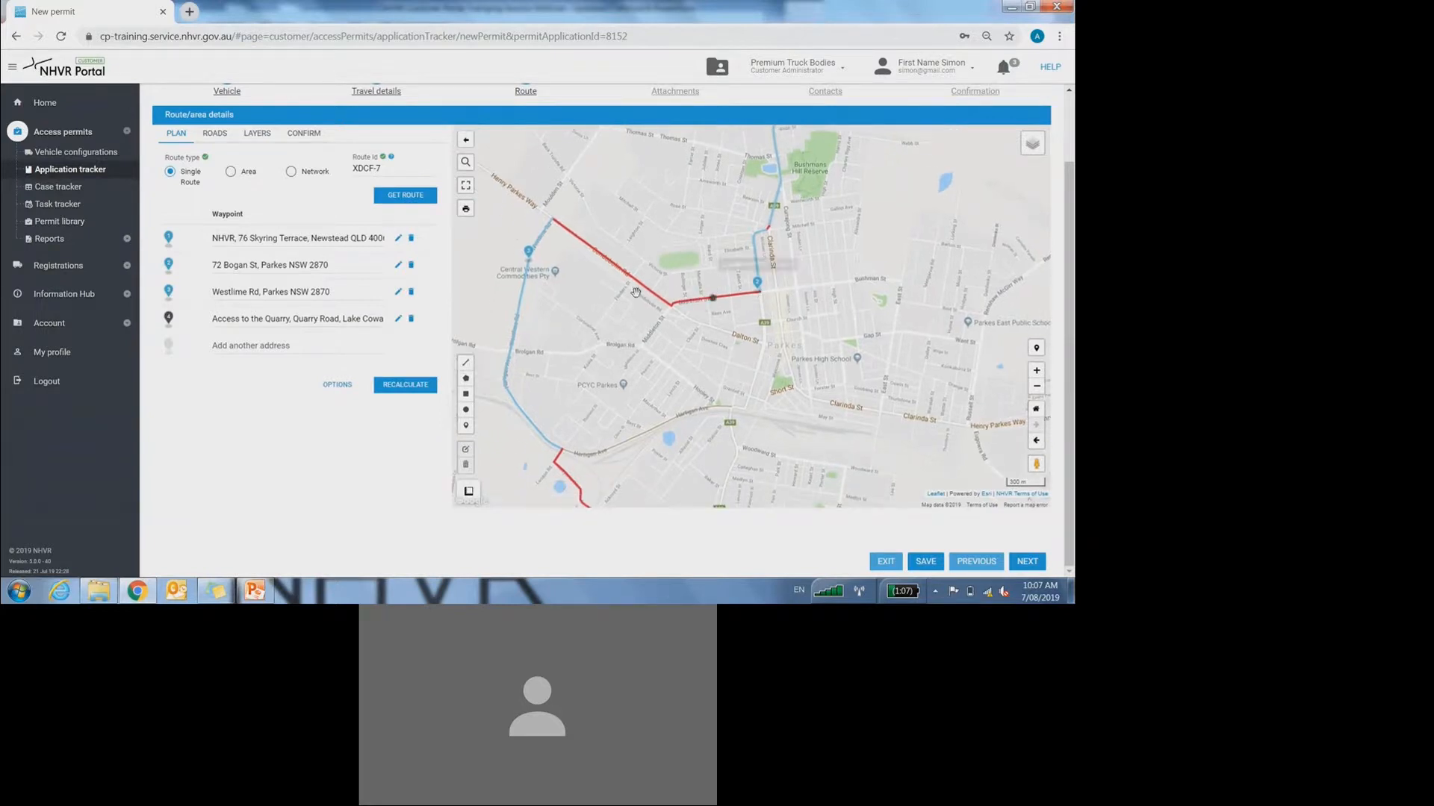
{"action": "left_click_drag", "start_coordinate": [596, 363], "coordinate": [600, 261]}
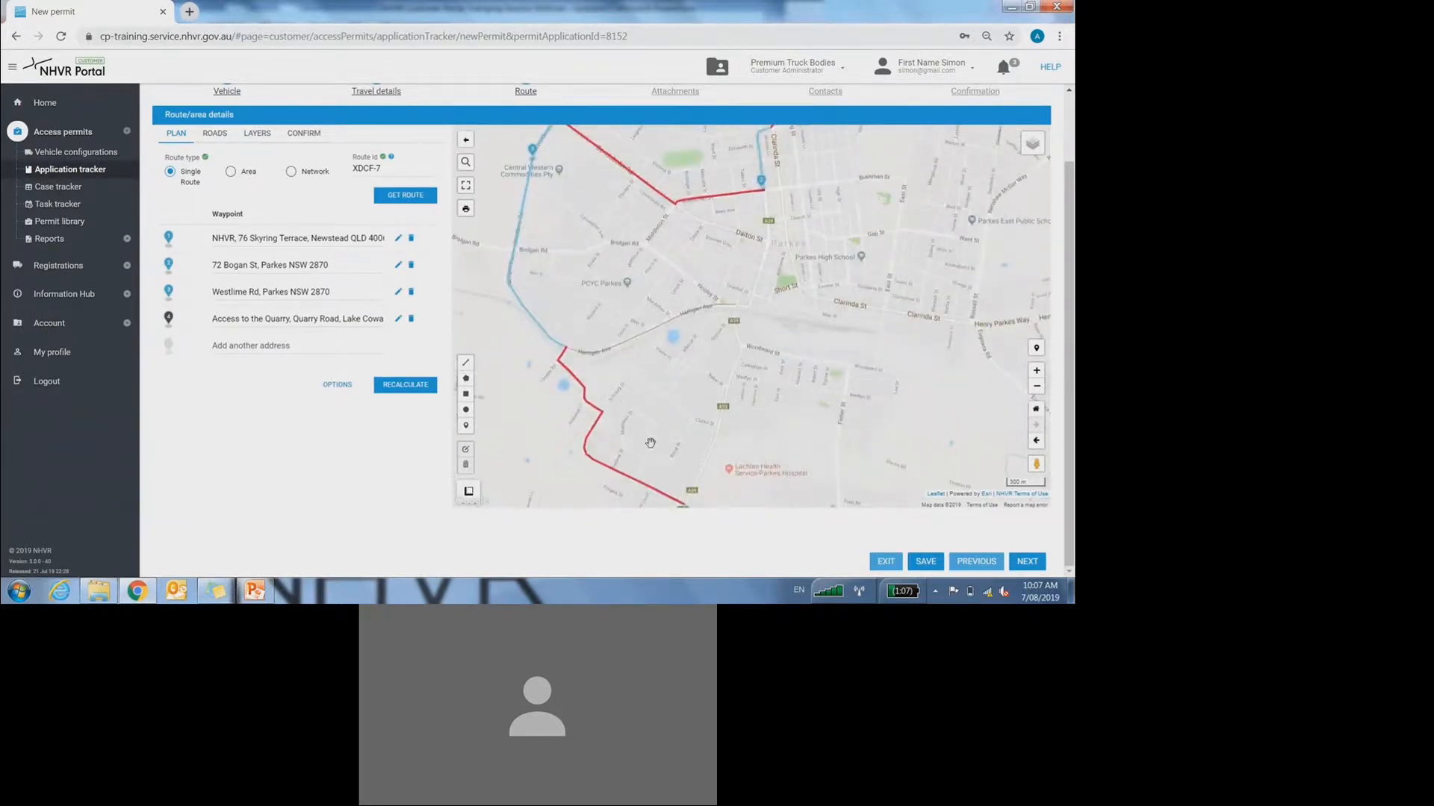
{"action": "left_click_drag", "start_coordinate": [641, 482], "coordinate": [716, 308]}
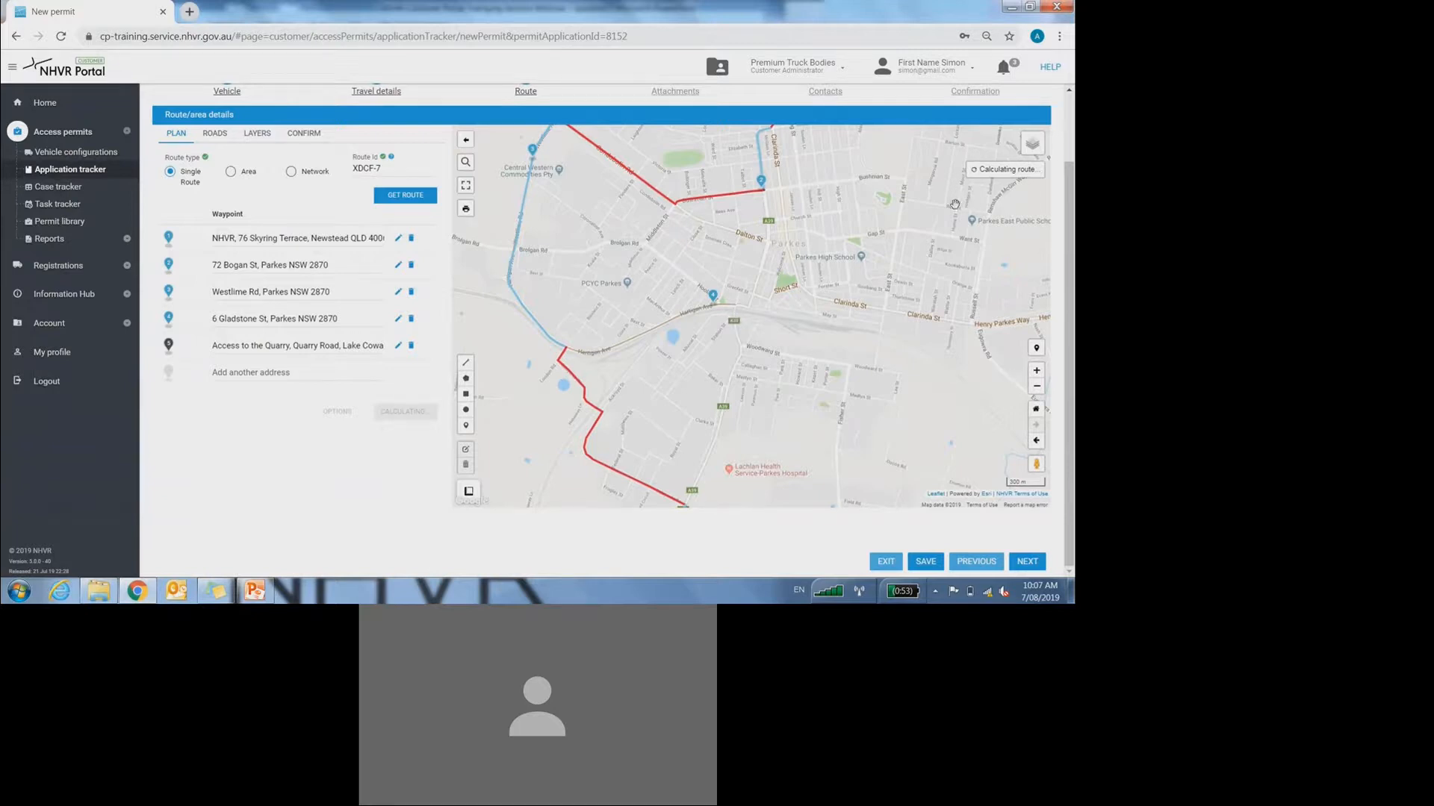
{"action": "mouse_move", "coordinate": [1032, 145]}
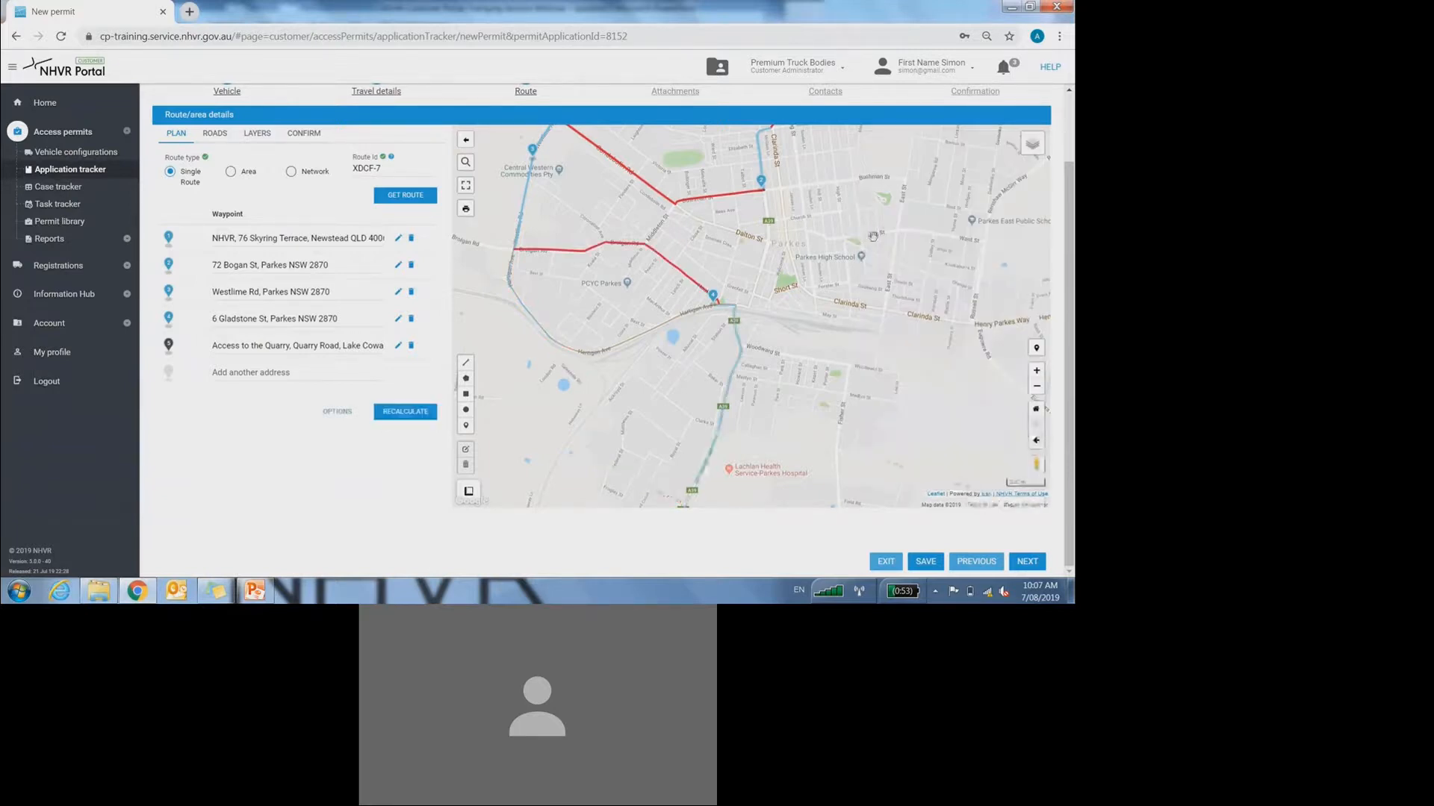
{"action": "left_click_drag", "start_coordinate": [613, 244], "coordinate": [559, 342]}
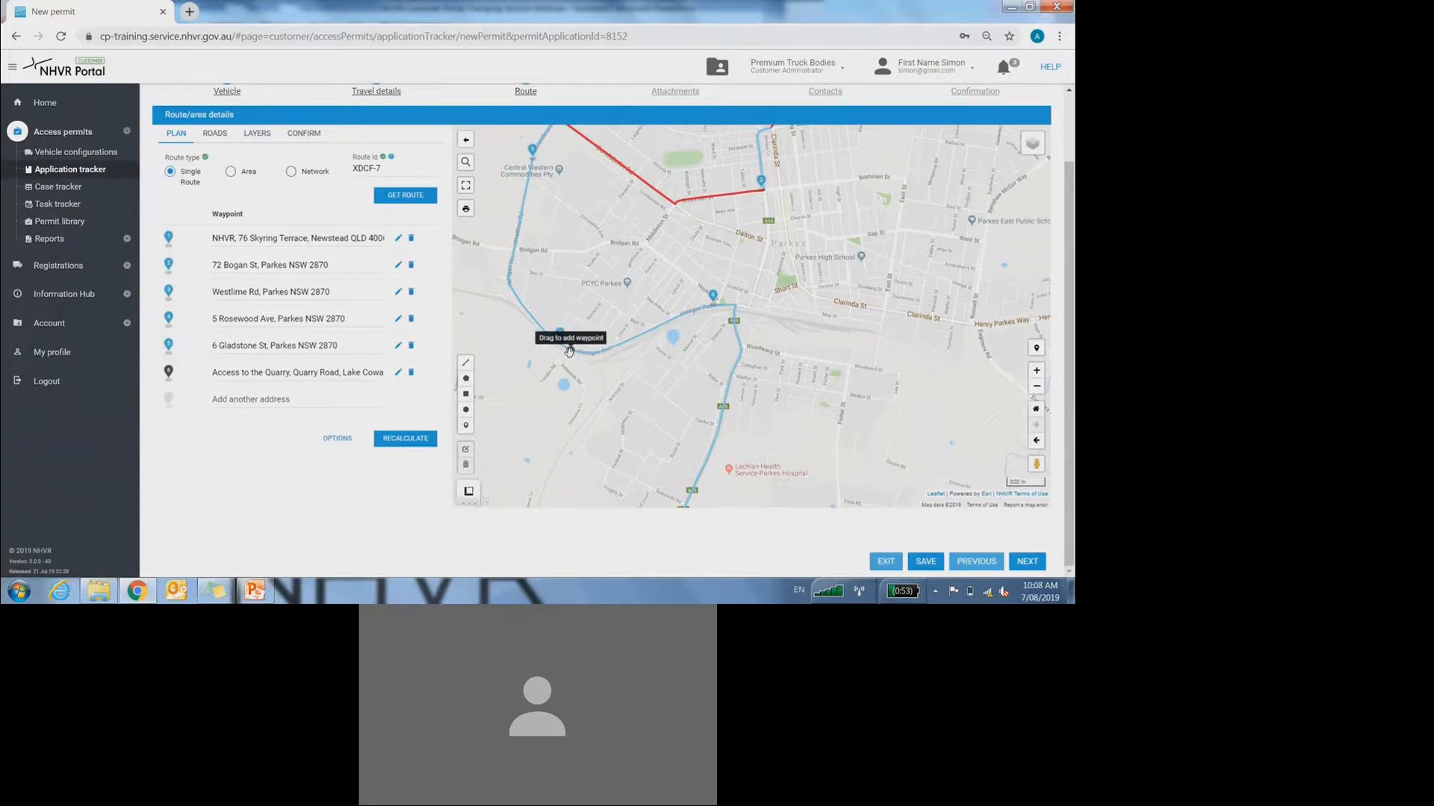
{"action": "left_click_drag", "start_coordinate": [569, 348], "coordinate": [559, 338]}
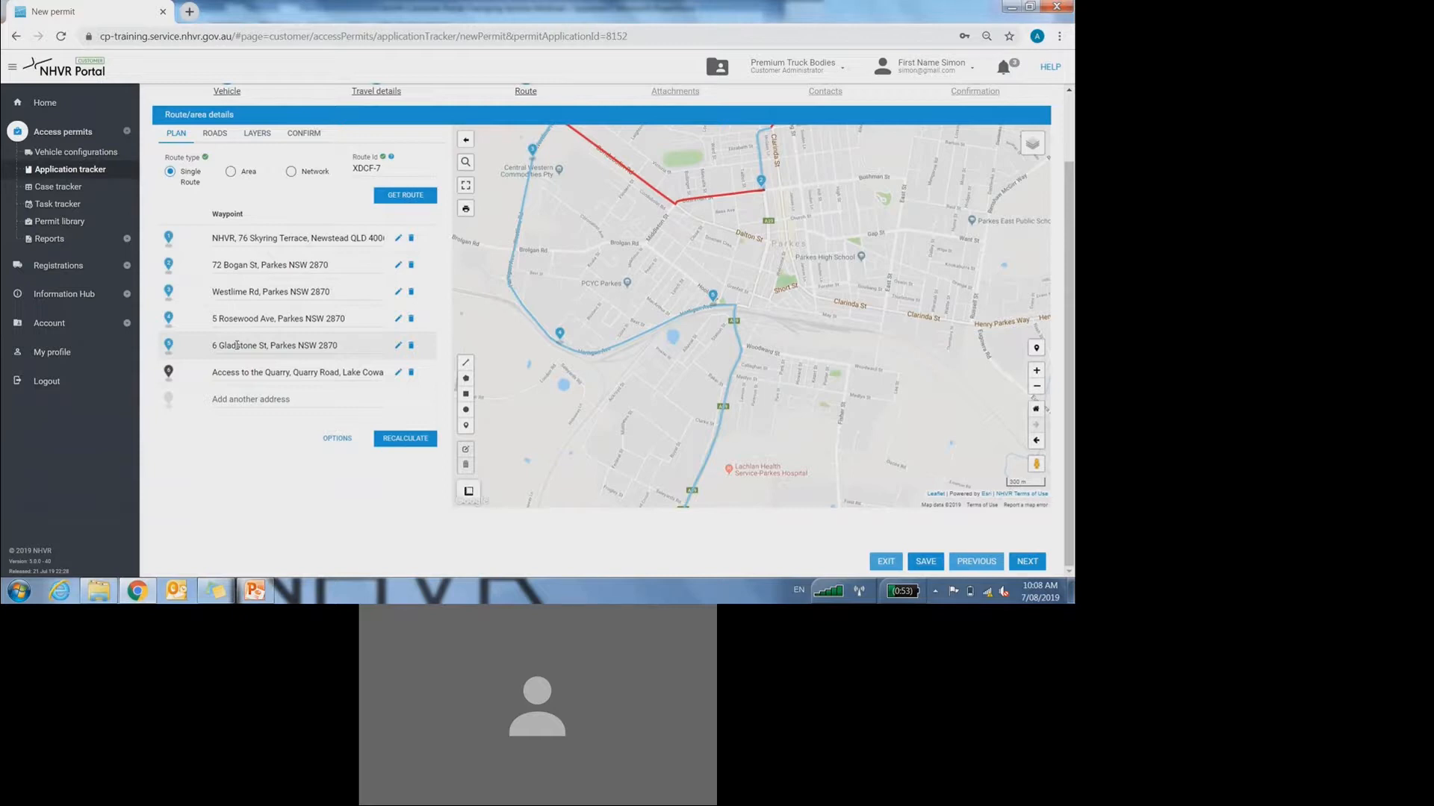
- Reroute through Forbes by adding a waypoint on Sherriff St, and dismiss the battery notification
{"action": "left_click_drag", "start_coordinate": [604, 266], "coordinate": [601, 293]}
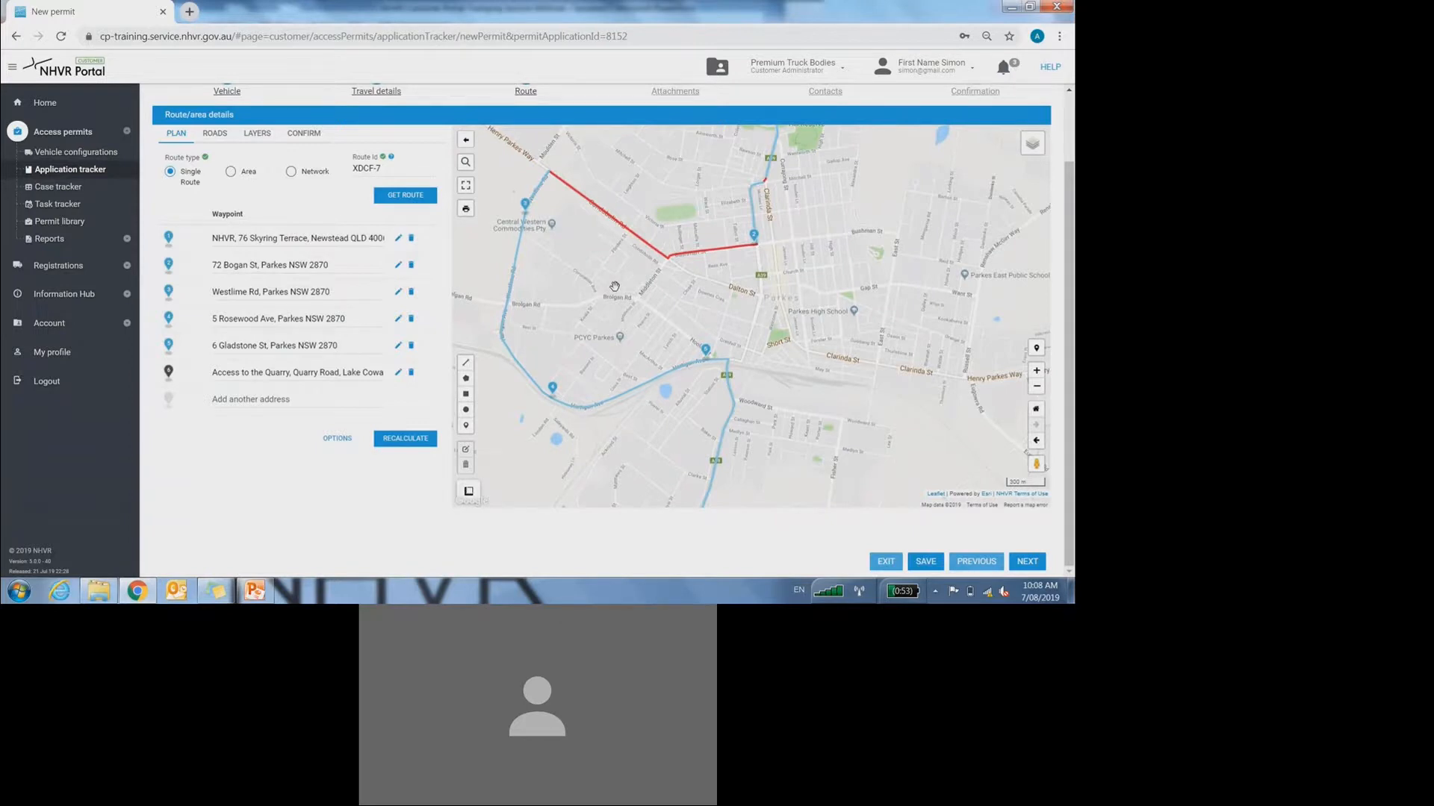
{"action": "scroll", "coordinate": [612, 288], "scroll_direction": "down", "scroll_amount": 2}
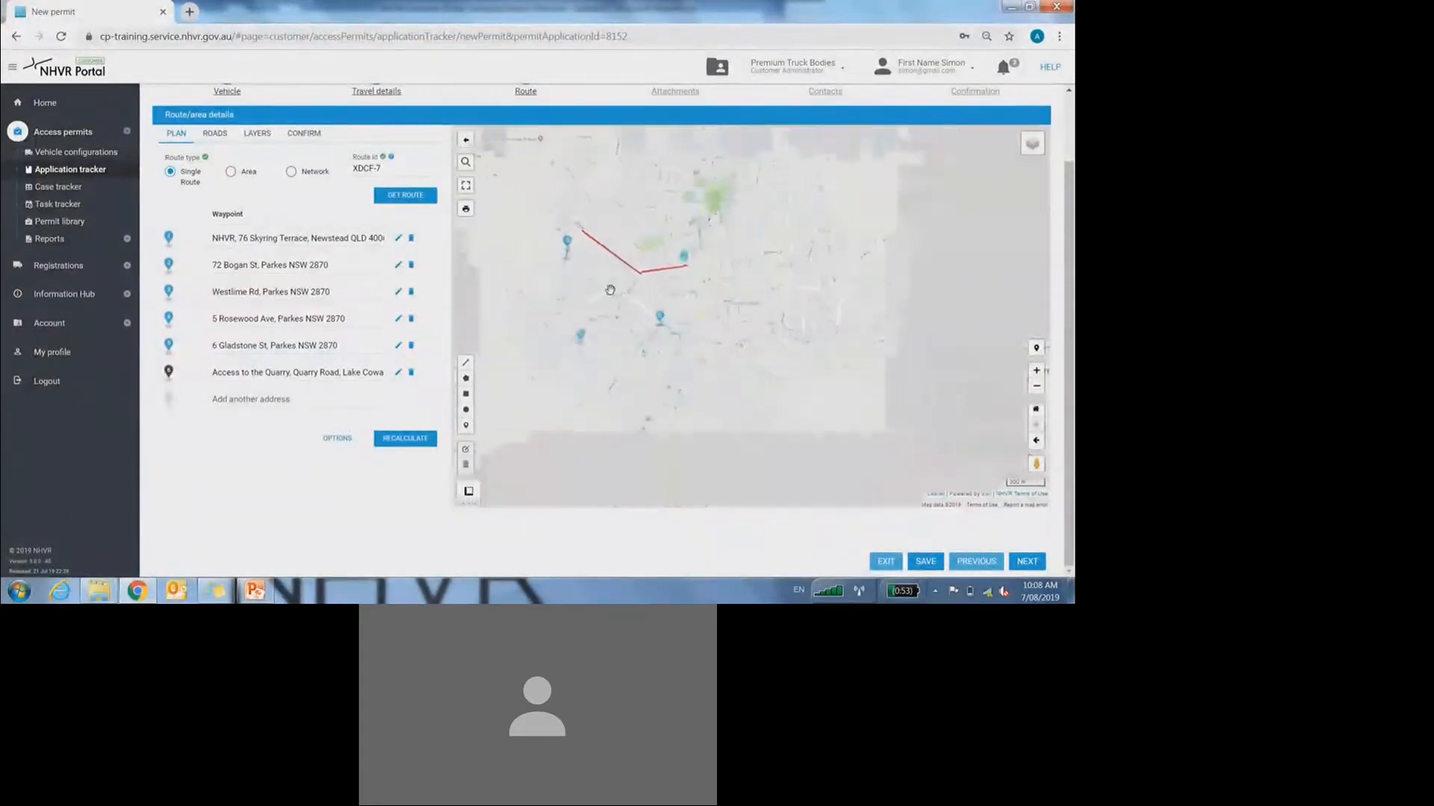
{"action": "scroll", "coordinate": [611, 291], "scroll_direction": "down", "scroll_amount": 4}
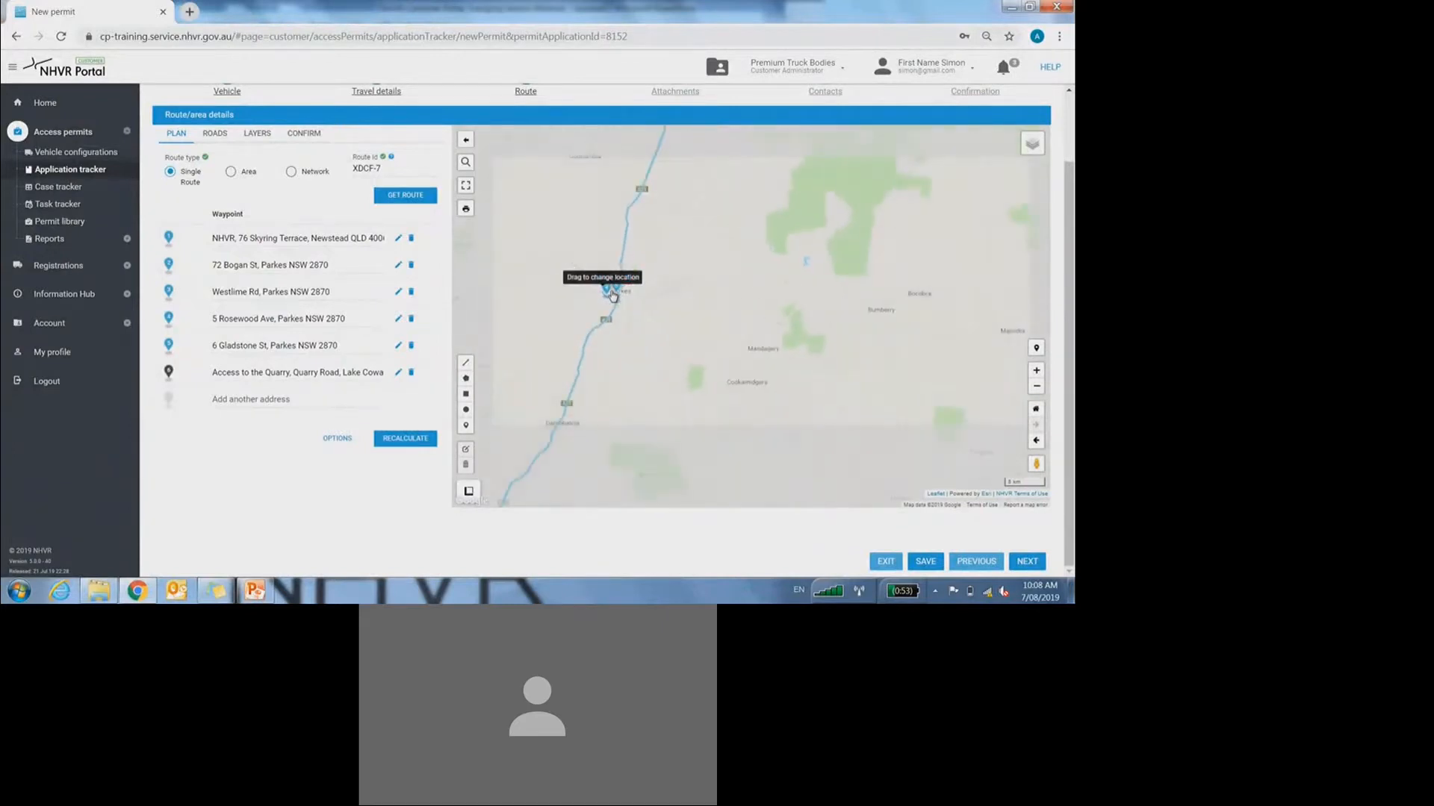
{"action": "scroll", "coordinate": [678, 318], "scroll_direction": "up", "scroll_amount": 3}
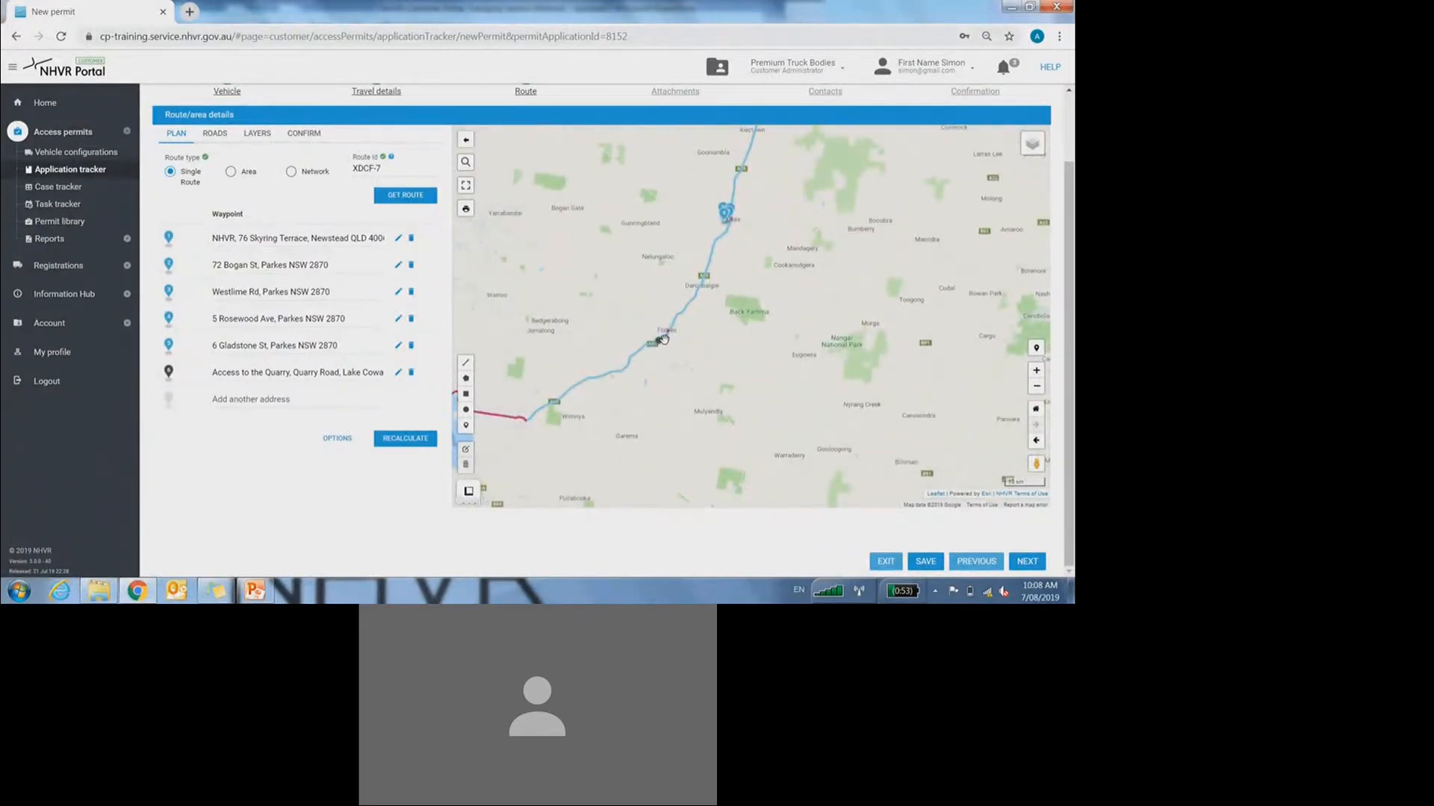
{"action": "scroll", "coordinate": [678, 318], "scroll_direction": "up", "scroll_amount": 5}
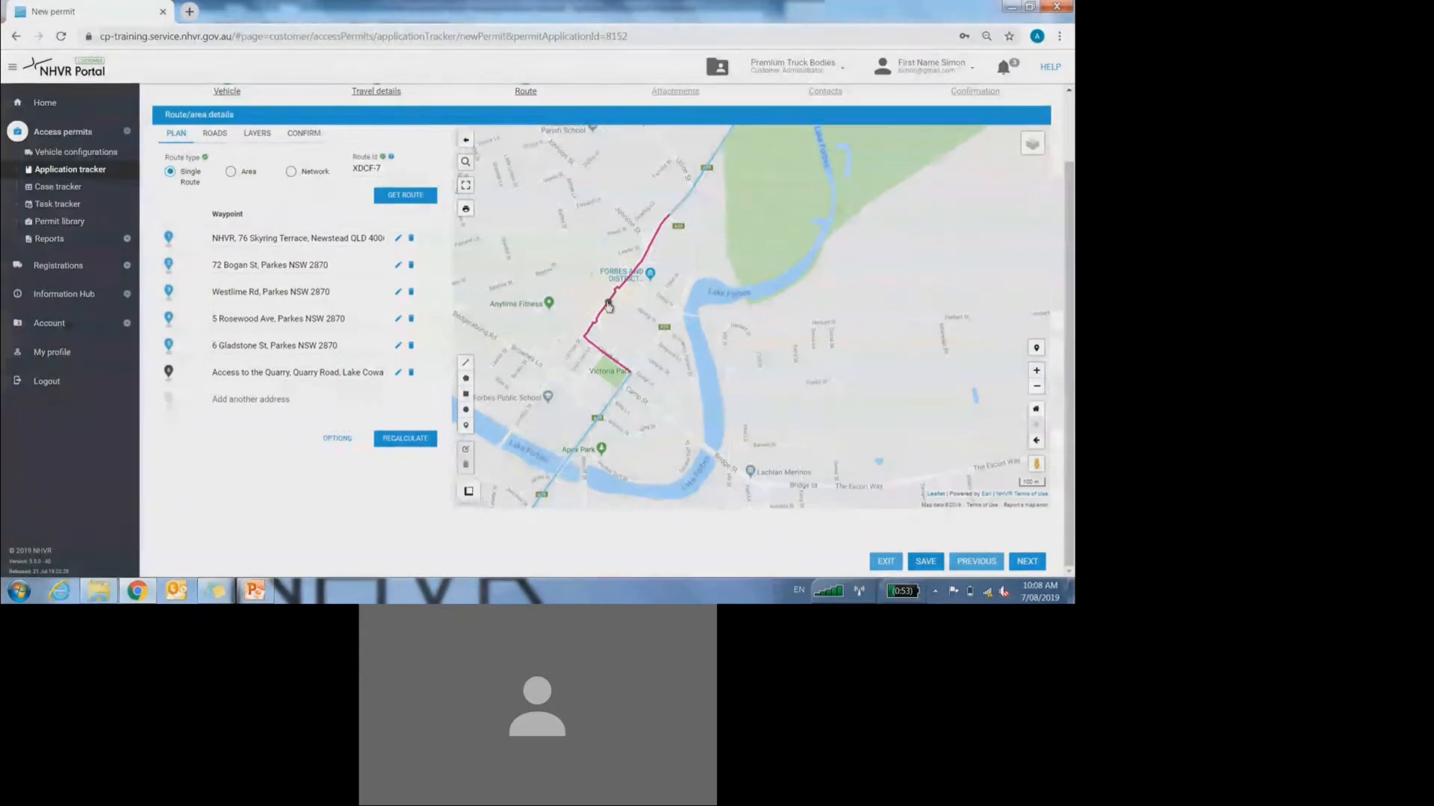
{"action": "left_click_drag", "start_coordinate": [609, 305], "coordinate": [659, 330]}
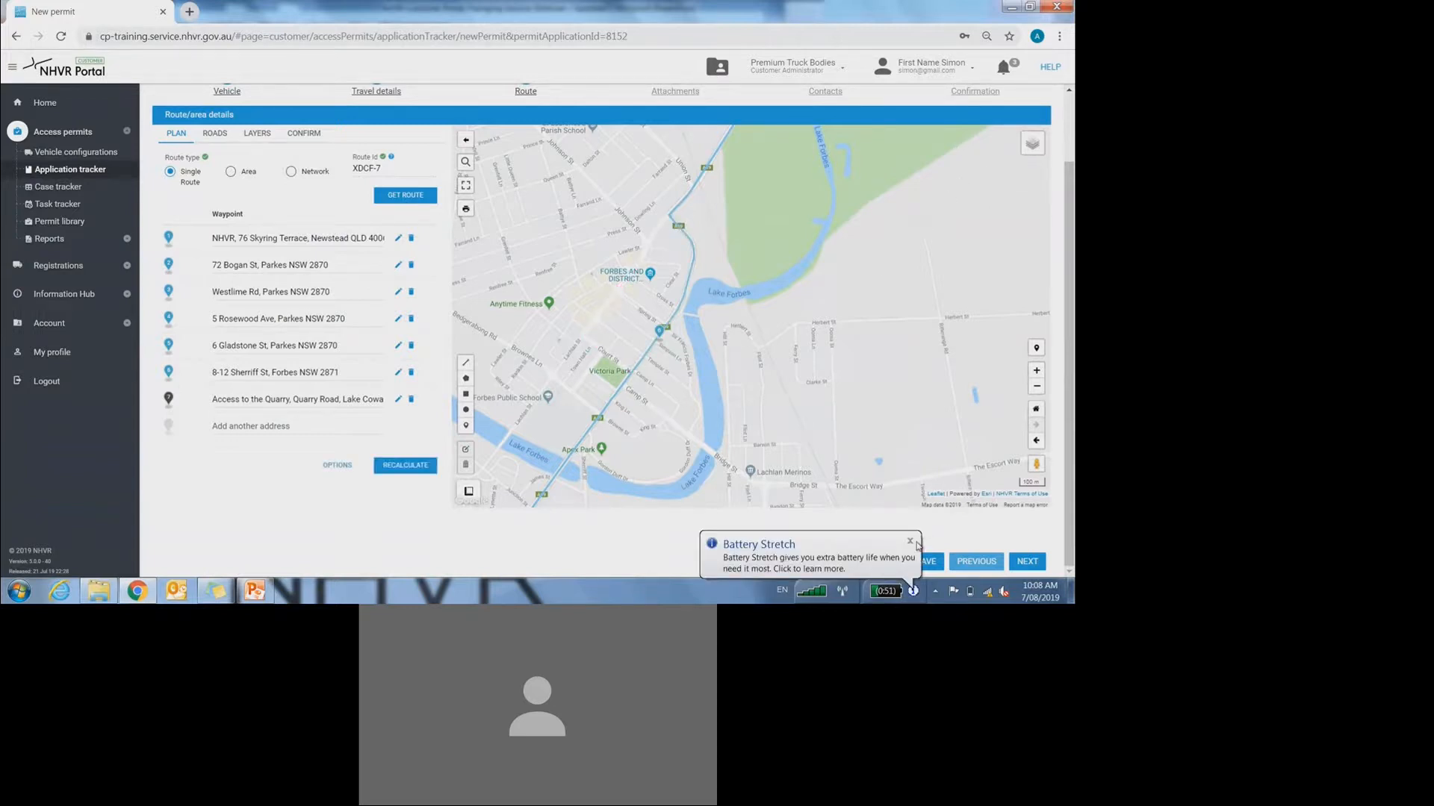
{"action": "left_click", "coordinate": [910, 542]}
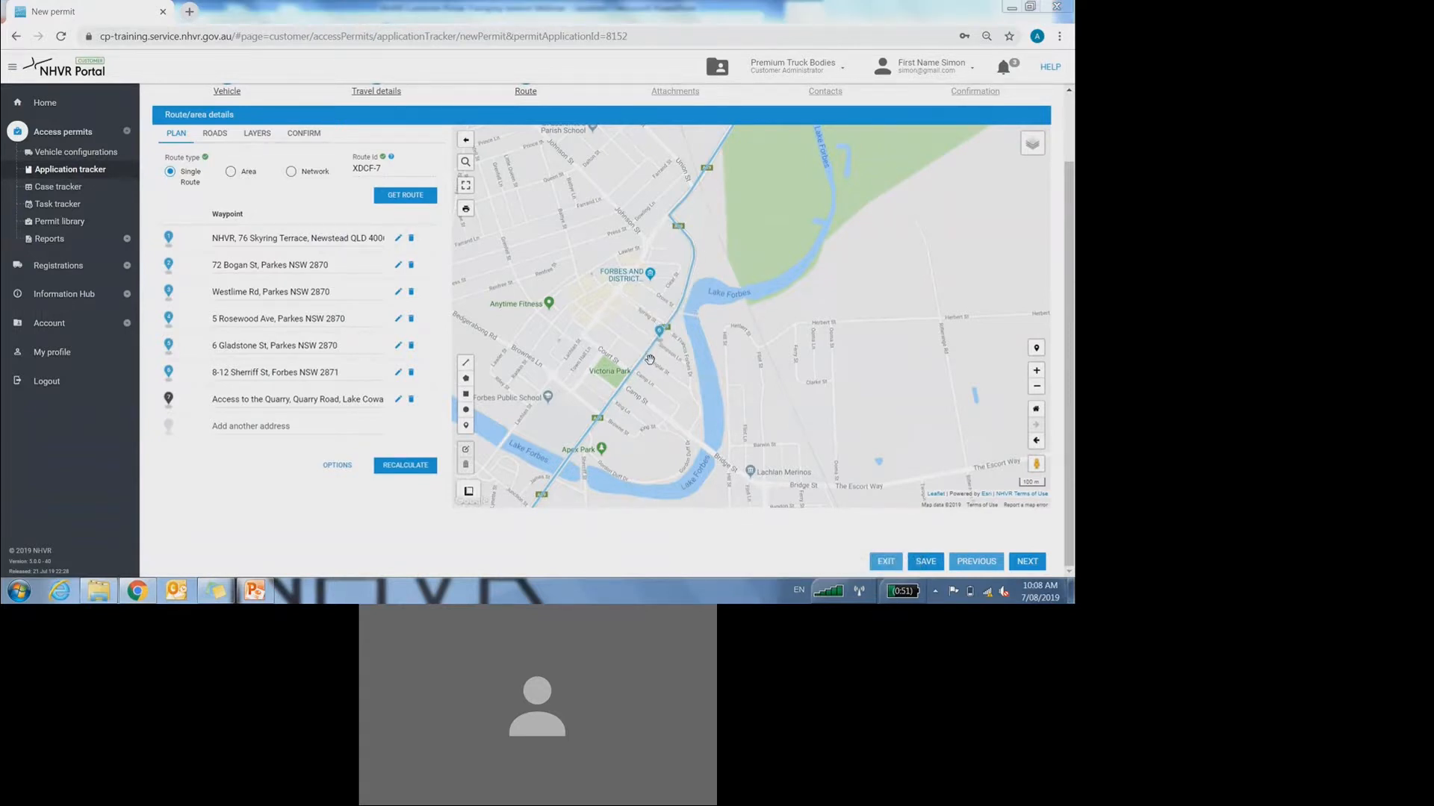
- Review the full route from Lake Cowal to Brisbane and check the first waypoint's address and notes without changing them
{"action": "scroll", "coordinate": [765, 306], "scroll_direction": "down", "scroll_amount": 2}
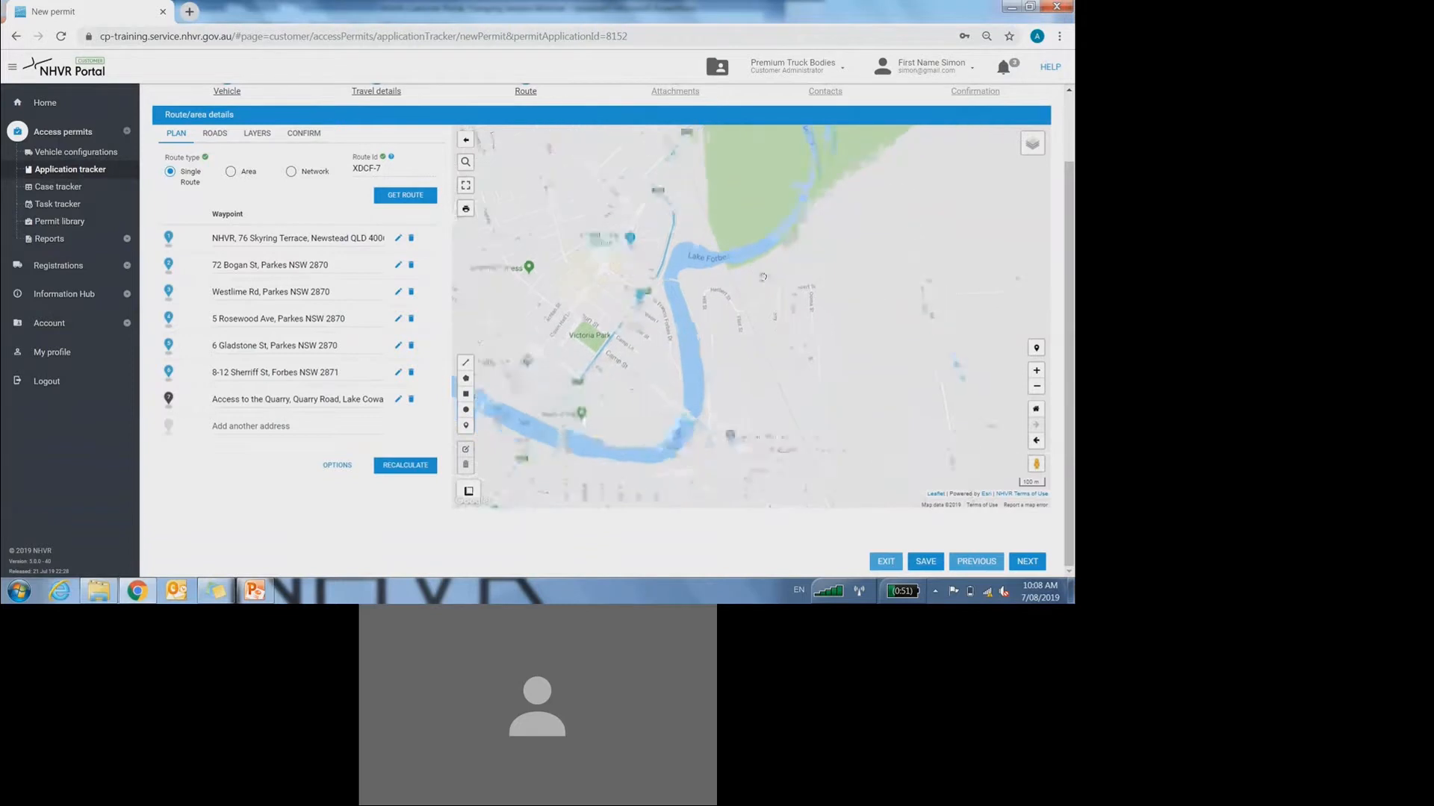
{"action": "scroll", "coordinate": [770, 291], "scroll_direction": "down", "scroll_amount": 5}
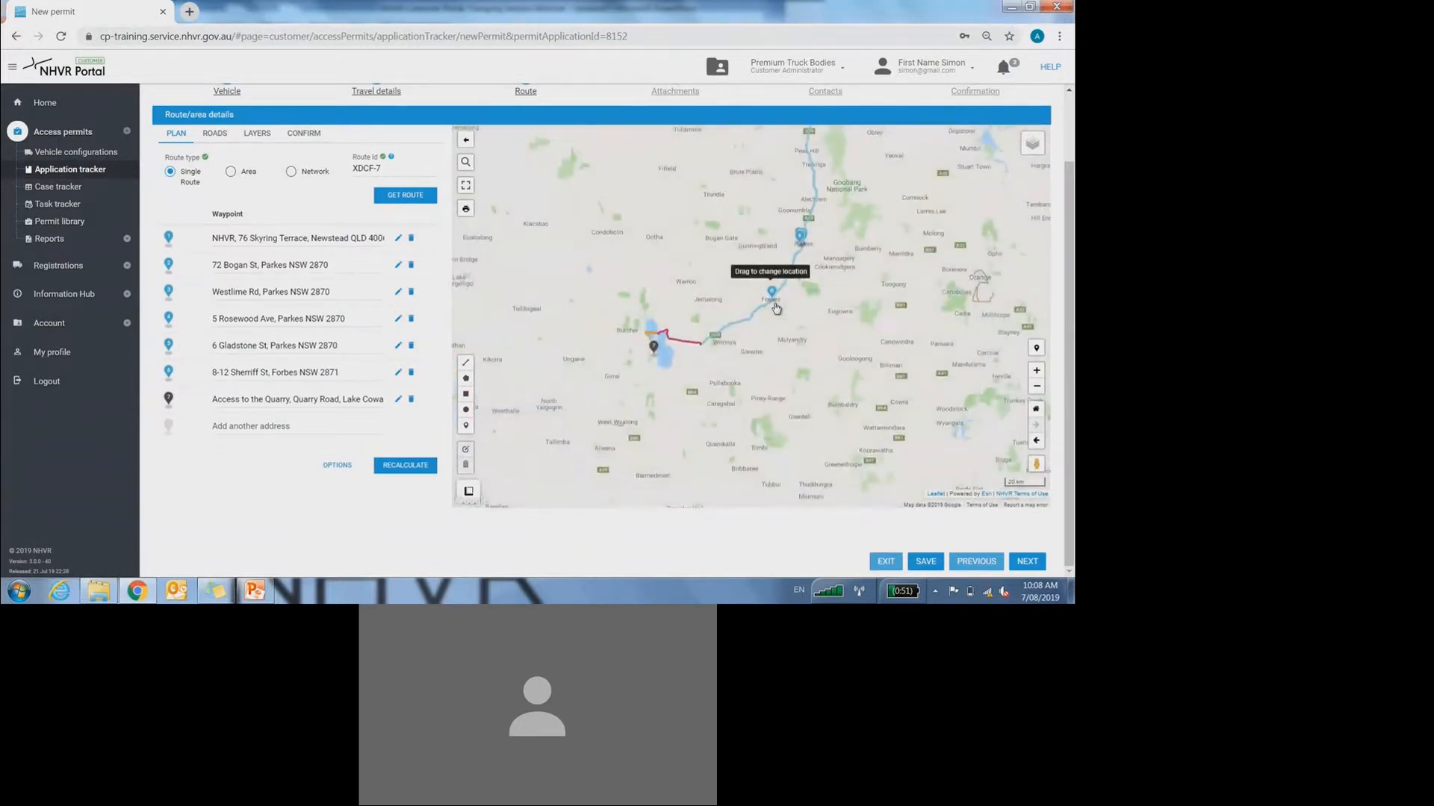
{"action": "left_click_drag", "start_coordinate": [833, 283], "coordinate": [765, 383]}
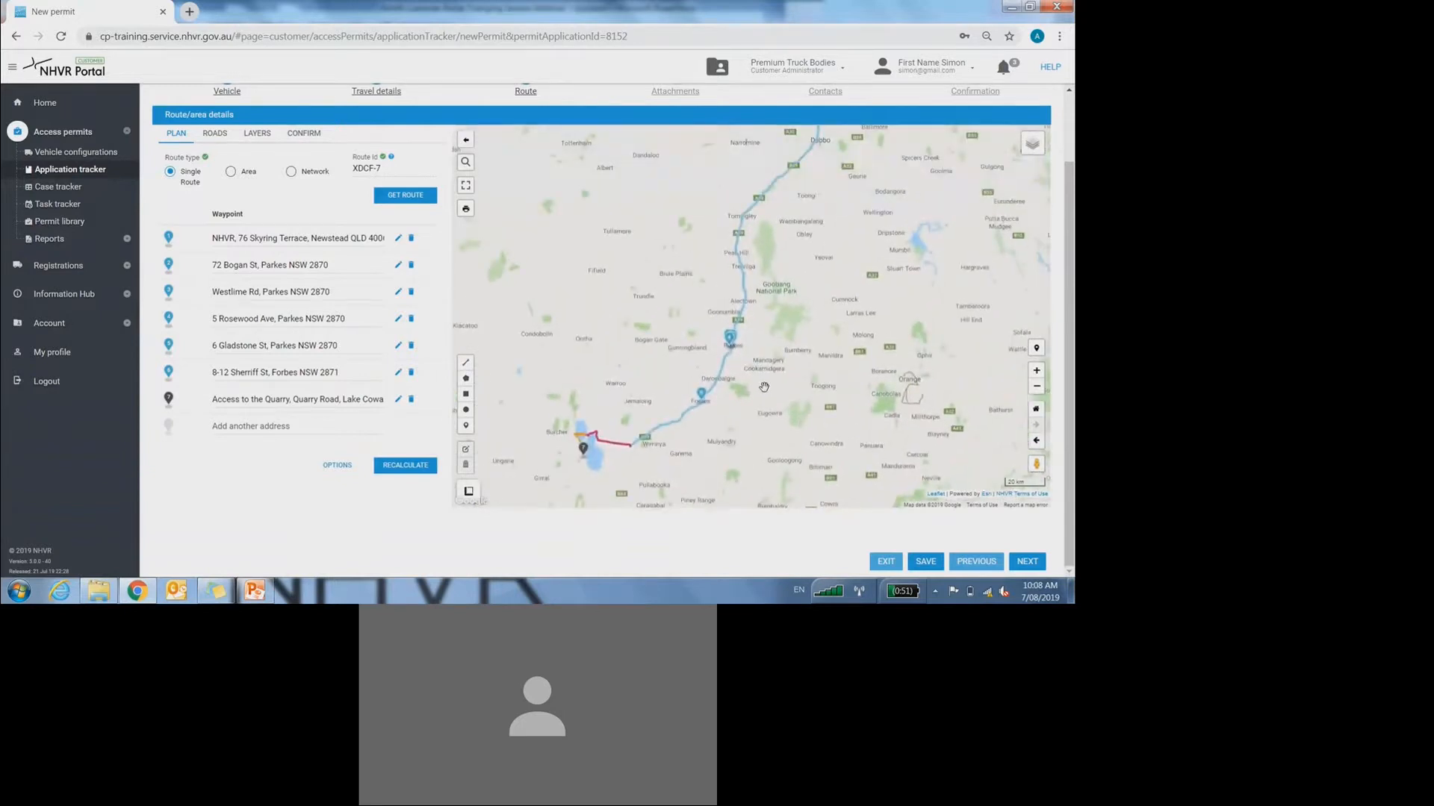
{"action": "scroll", "coordinate": [766, 383], "scroll_direction": "down", "scroll_amount": 1}
{"action": "left_click_drag", "start_coordinate": [786, 313], "coordinate": [715, 363]}
{"action": "scroll", "coordinate": [716, 363], "scroll_direction": "down", "scroll_amount": 1}
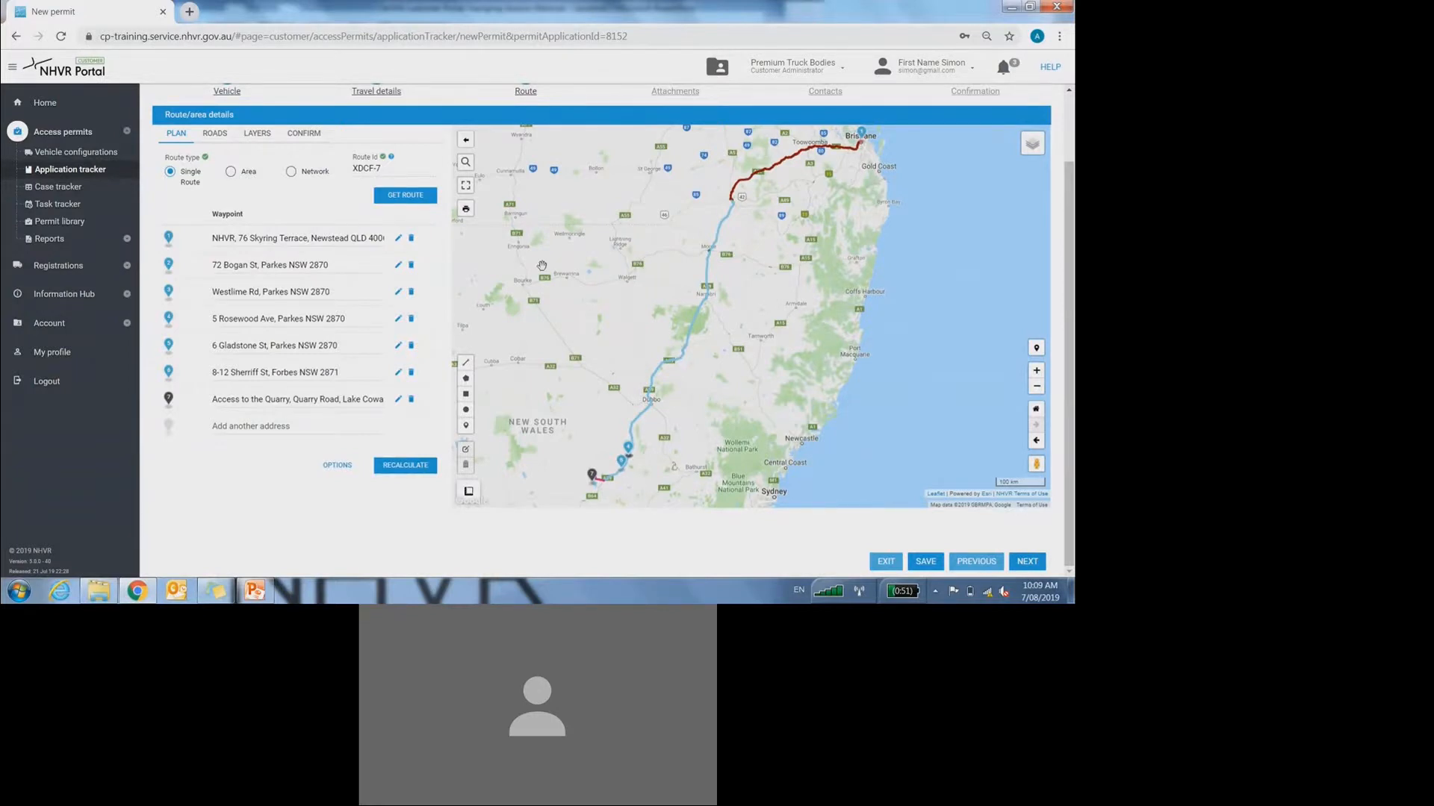
{"action": "left_click", "coordinate": [398, 239]}
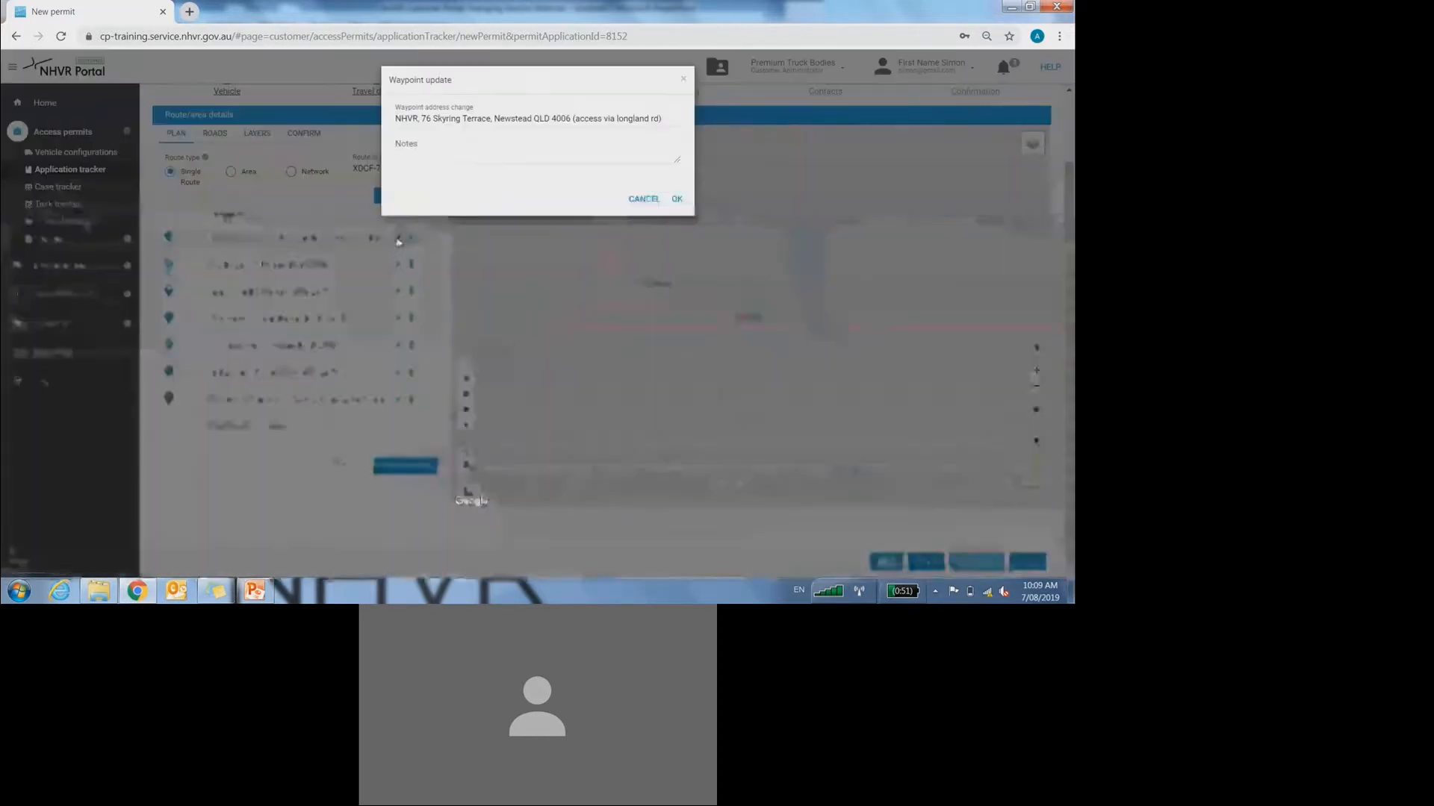
{"action": "left_click", "coordinate": [644, 200]}
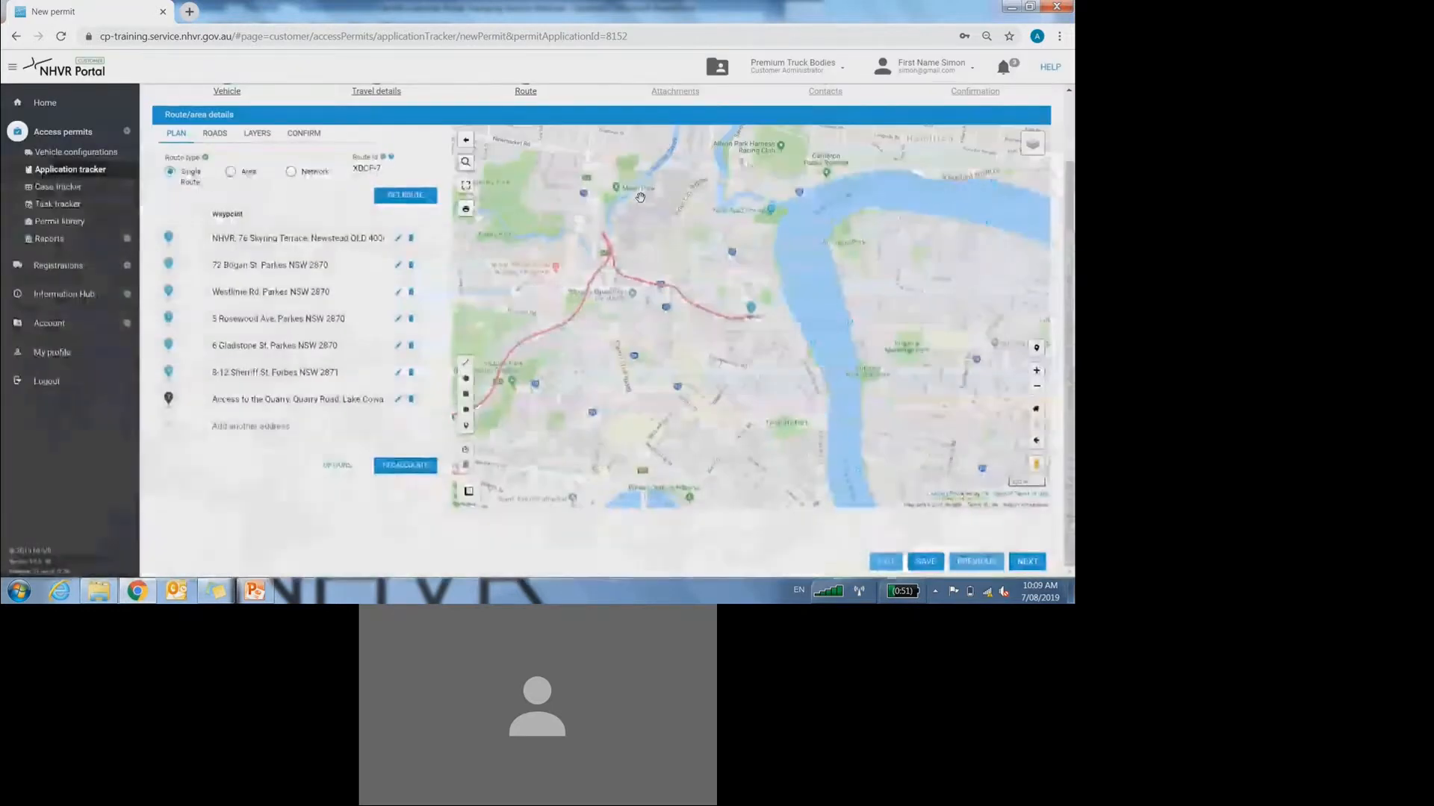
- Locate the Bogan St waypoint in Parkes and move it west onto Bushman St
{"action": "left_click", "coordinate": [171, 267]}
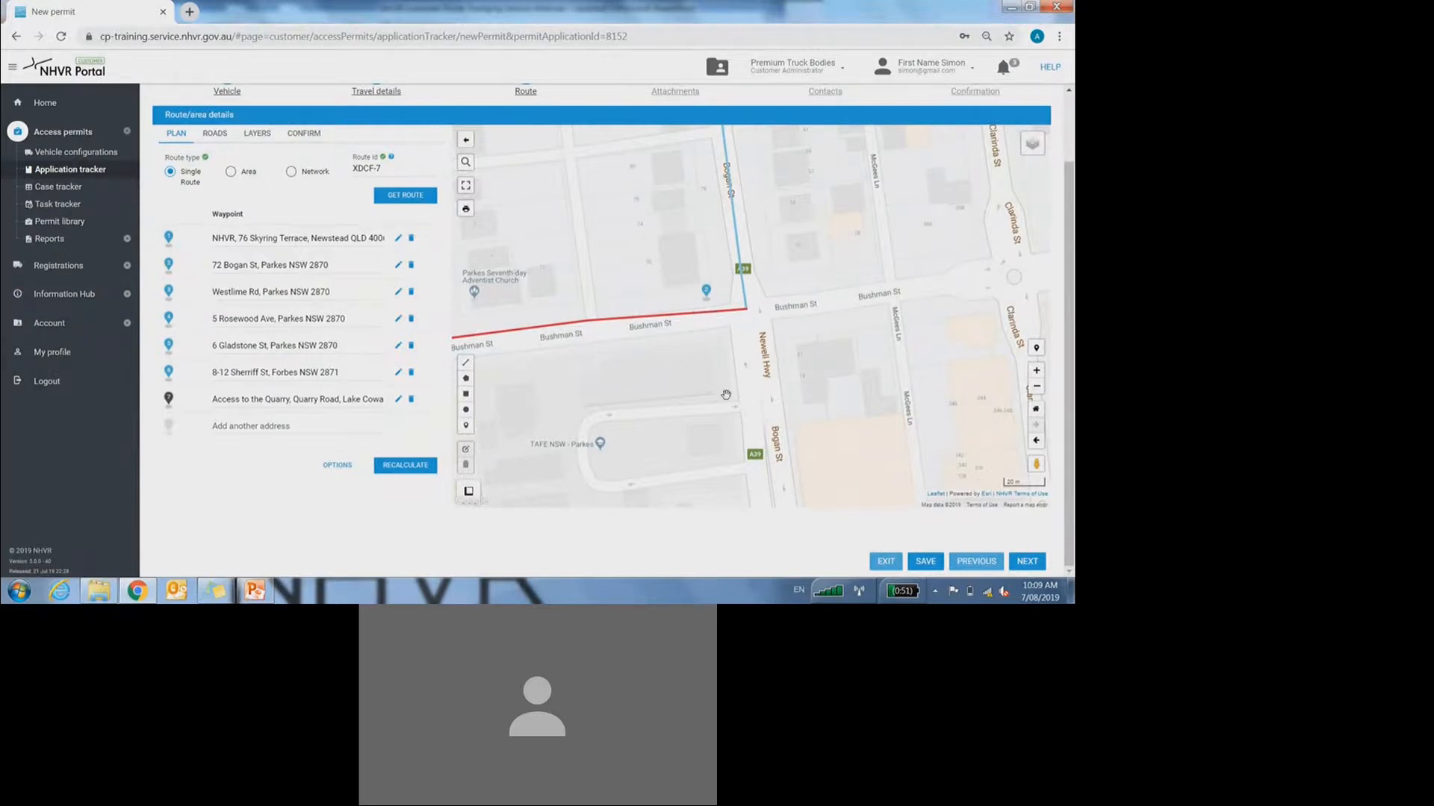
{"action": "left_click_drag", "start_coordinate": [710, 297], "coordinate": [659, 320]}
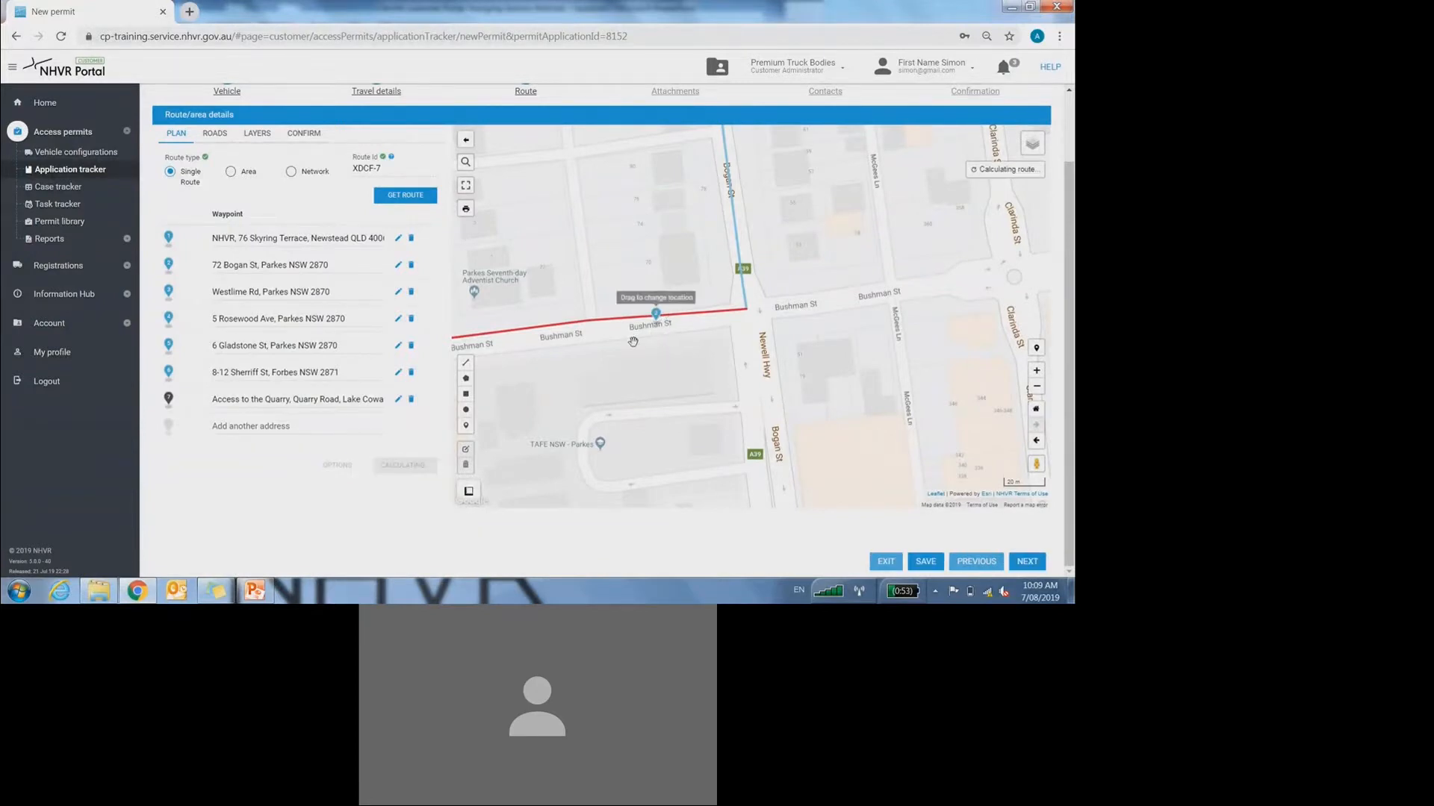
{"action": "scroll", "coordinate": [638, 347], "scroll_direction": "down", "scroll_amount": 2}
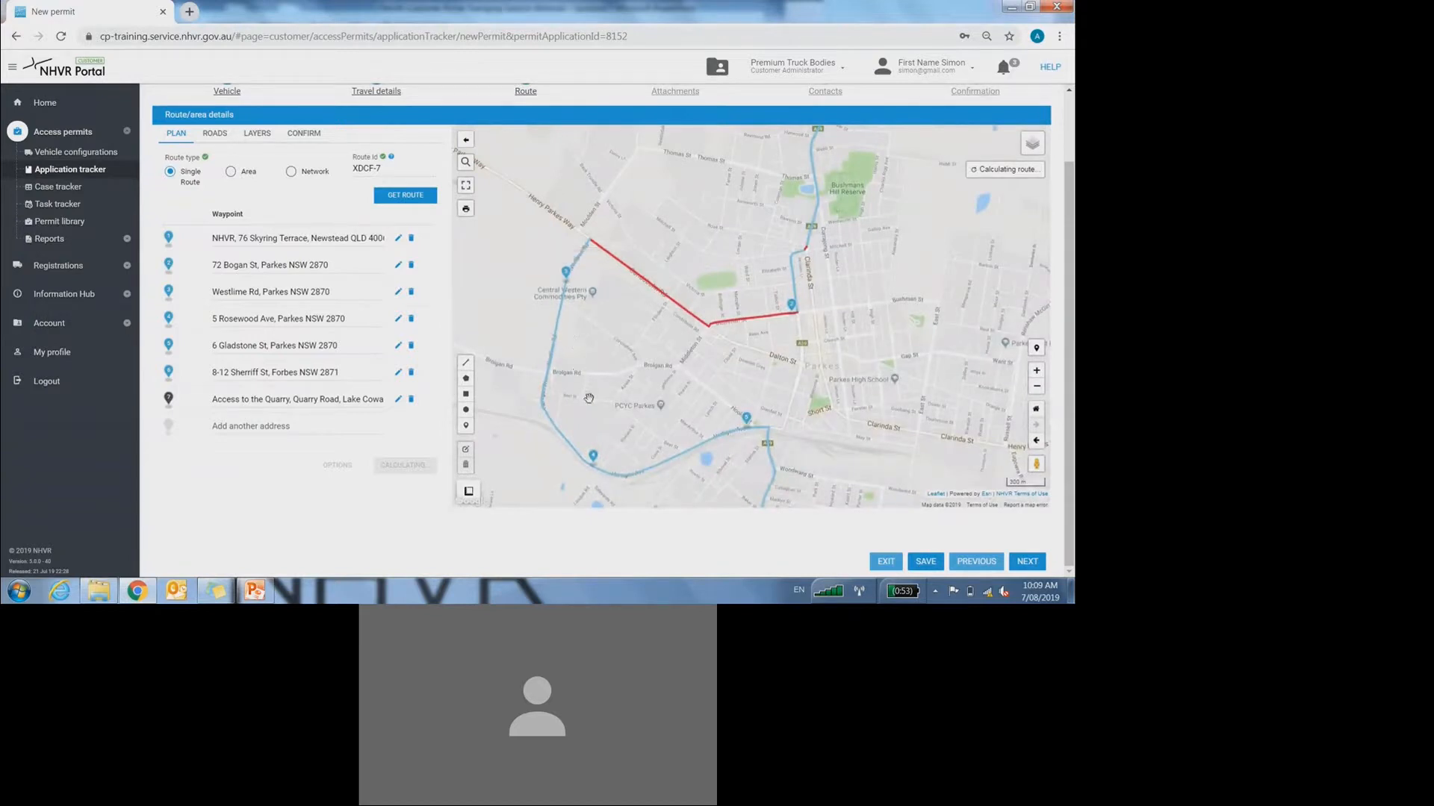
- Try moving the Rosewood Ave waypoint off the bypass to Blaxland St in Parkes
{"action": "scroll", "coordinate": [601, 364], "scroll_direction": "up", "scroll_amount": 4}
{"action": "scroll", "coordinate": [601, 364], "scroll_direction": "down", "scroll_amount": 1}
{"action": "left_click_drag", "start_coordinate": [587, 360], "coordinate": [627, 345]}
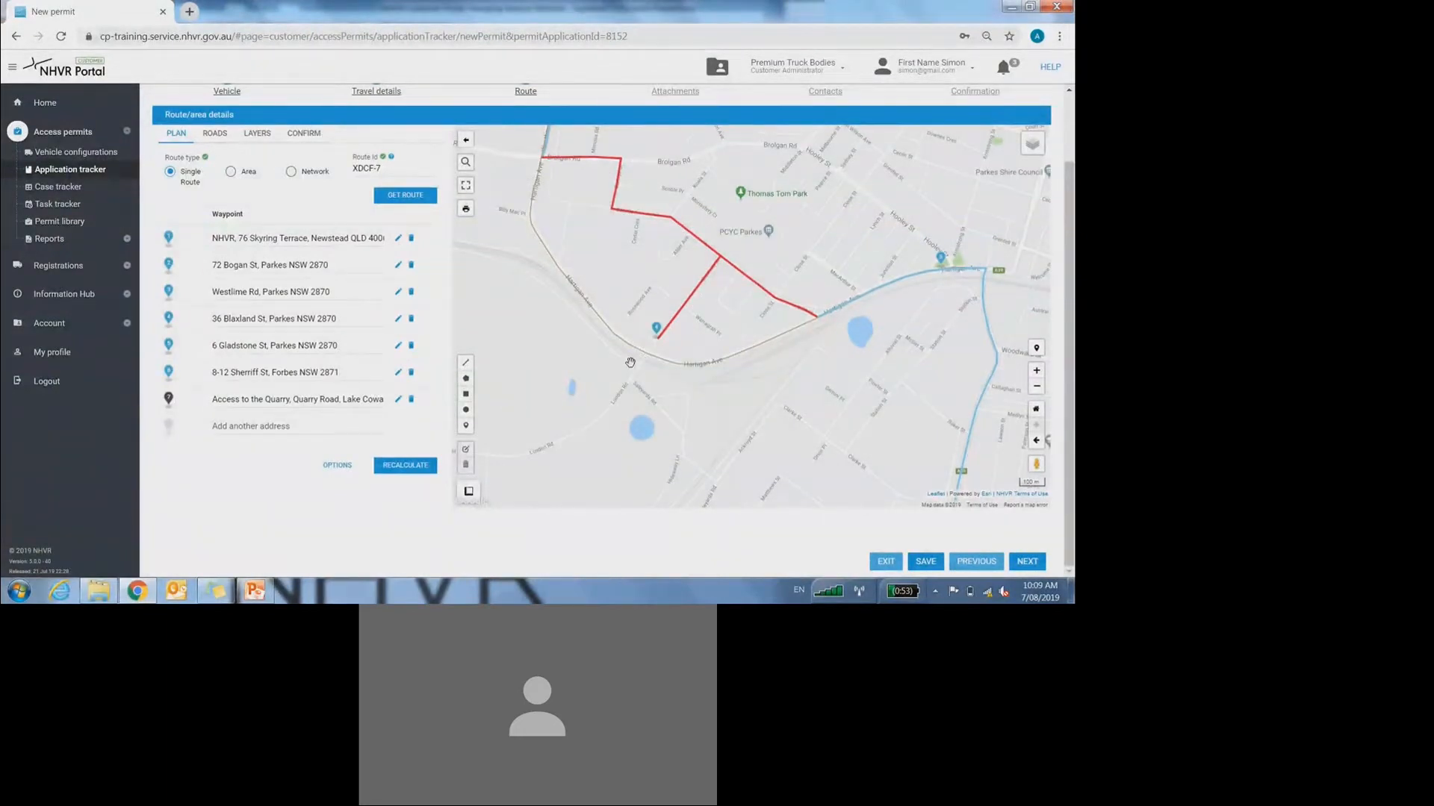
- Move the Blaxland St waypoint onto Hartigan Ave and check the recalculated bypass route around Parkes
{"action": "scroll", "coordinate": [631, 362], "scroll_direction": "up", "scroll_amount": 2}
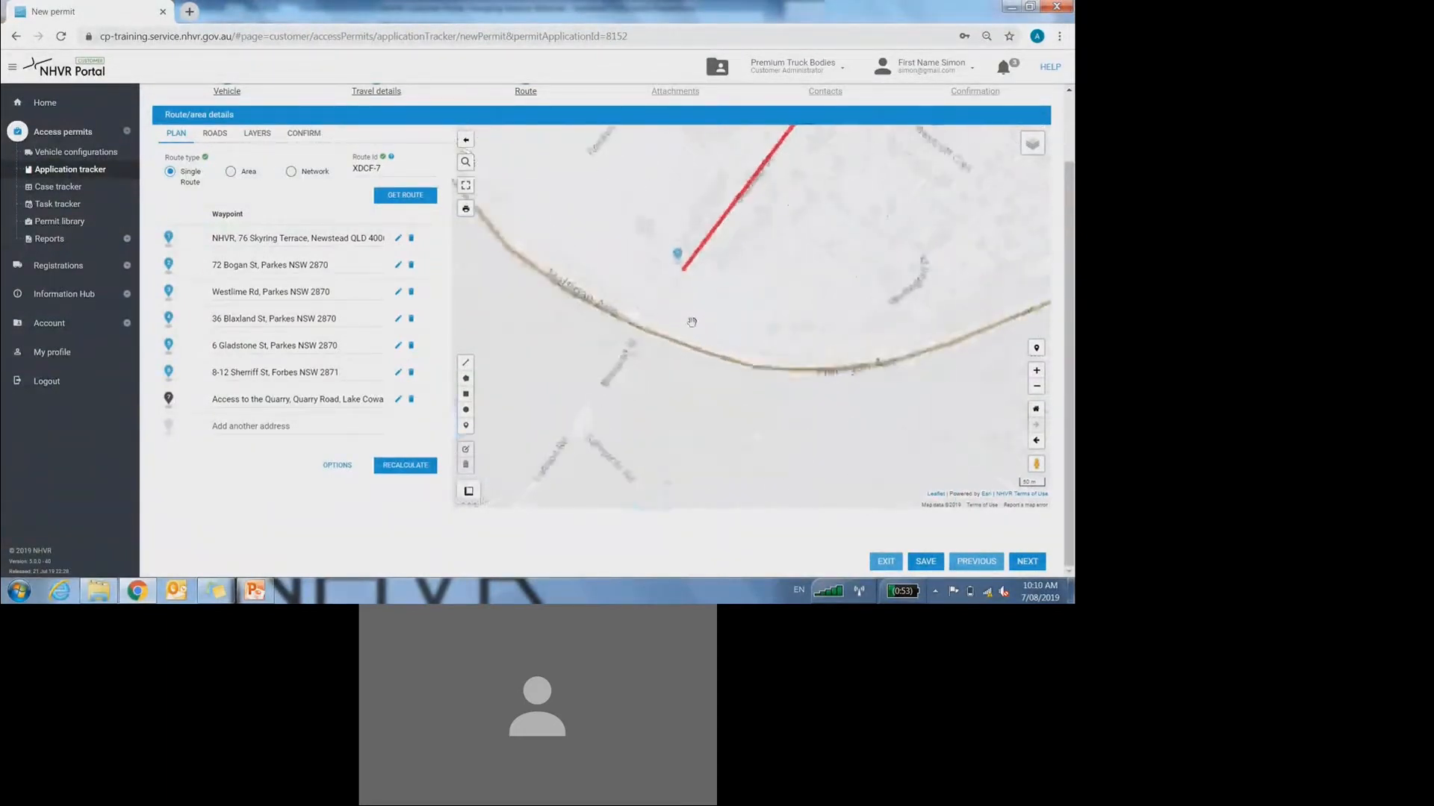
{"action": "left_click_drag", "start_coordinate": [677, 256], "coordinate": [657, 324]}
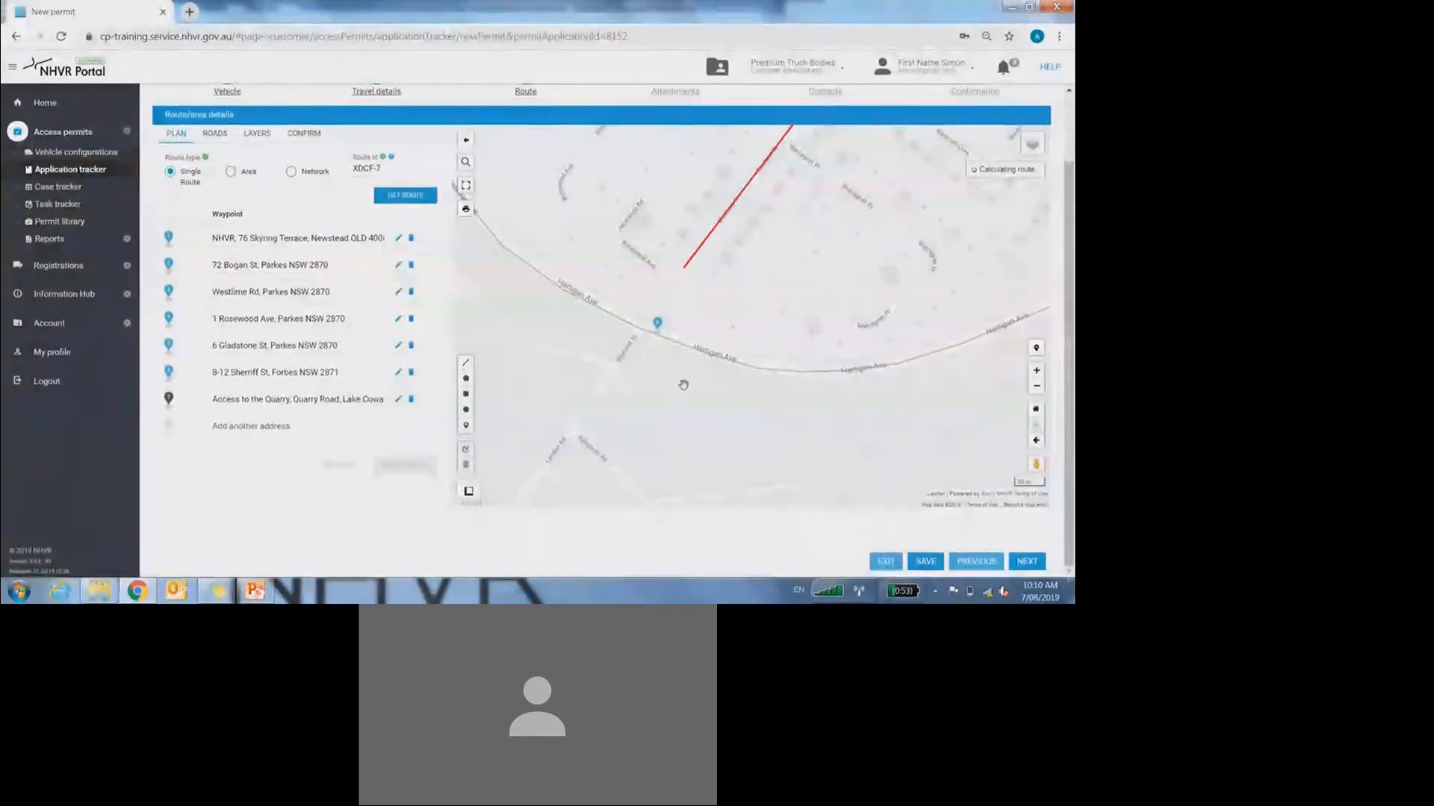
{"action": "scroll", "coordinate": [677, 312], "scroll_direction": "up", "scroll_amount": 1}
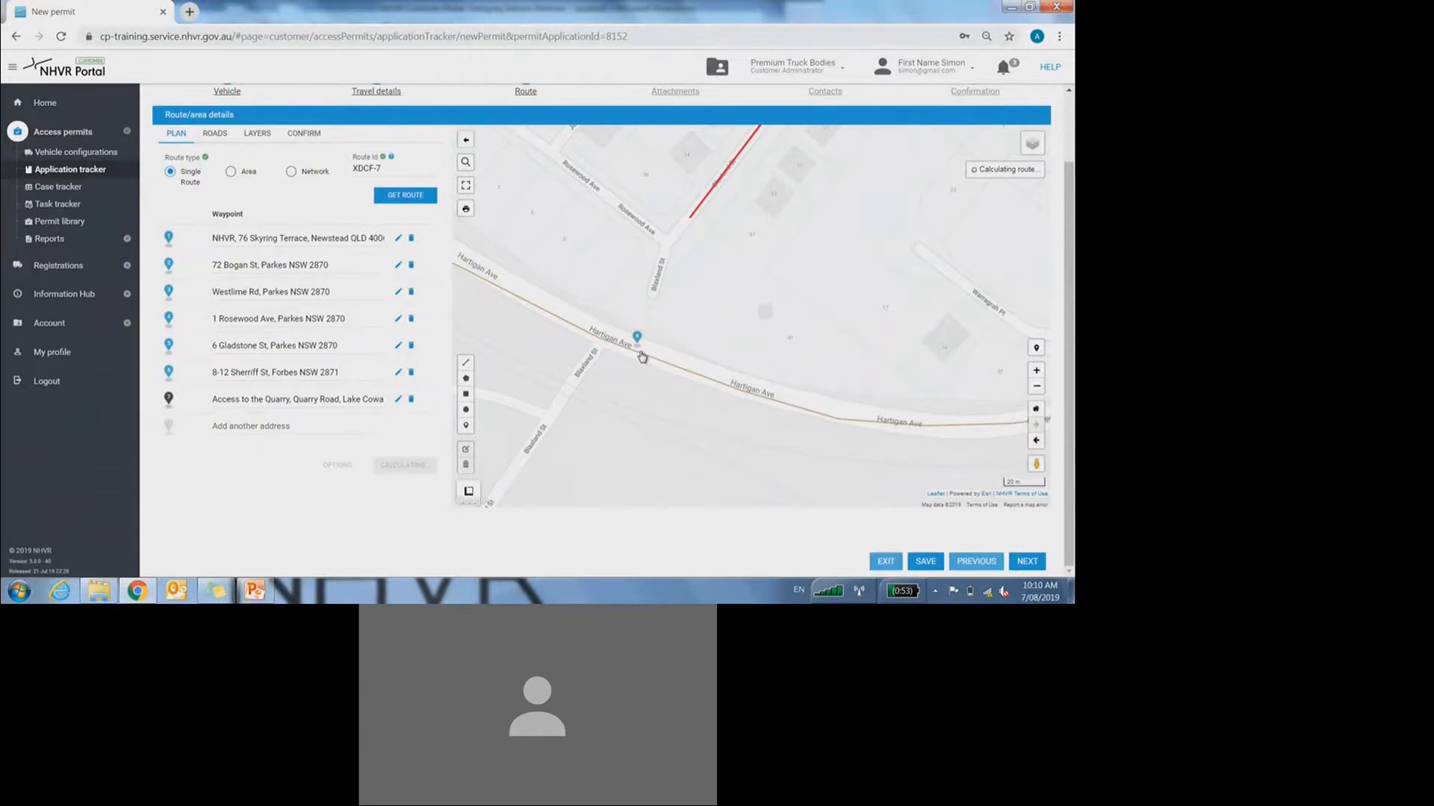
{"action": "scroll", "coordinate": [642, 347], "scroll_direction": "down", "scroll_amount": 1}
{"action": "scroll", "coordinate": [642, 348], "scroll_direction": "down", "scroll_amount": 3}
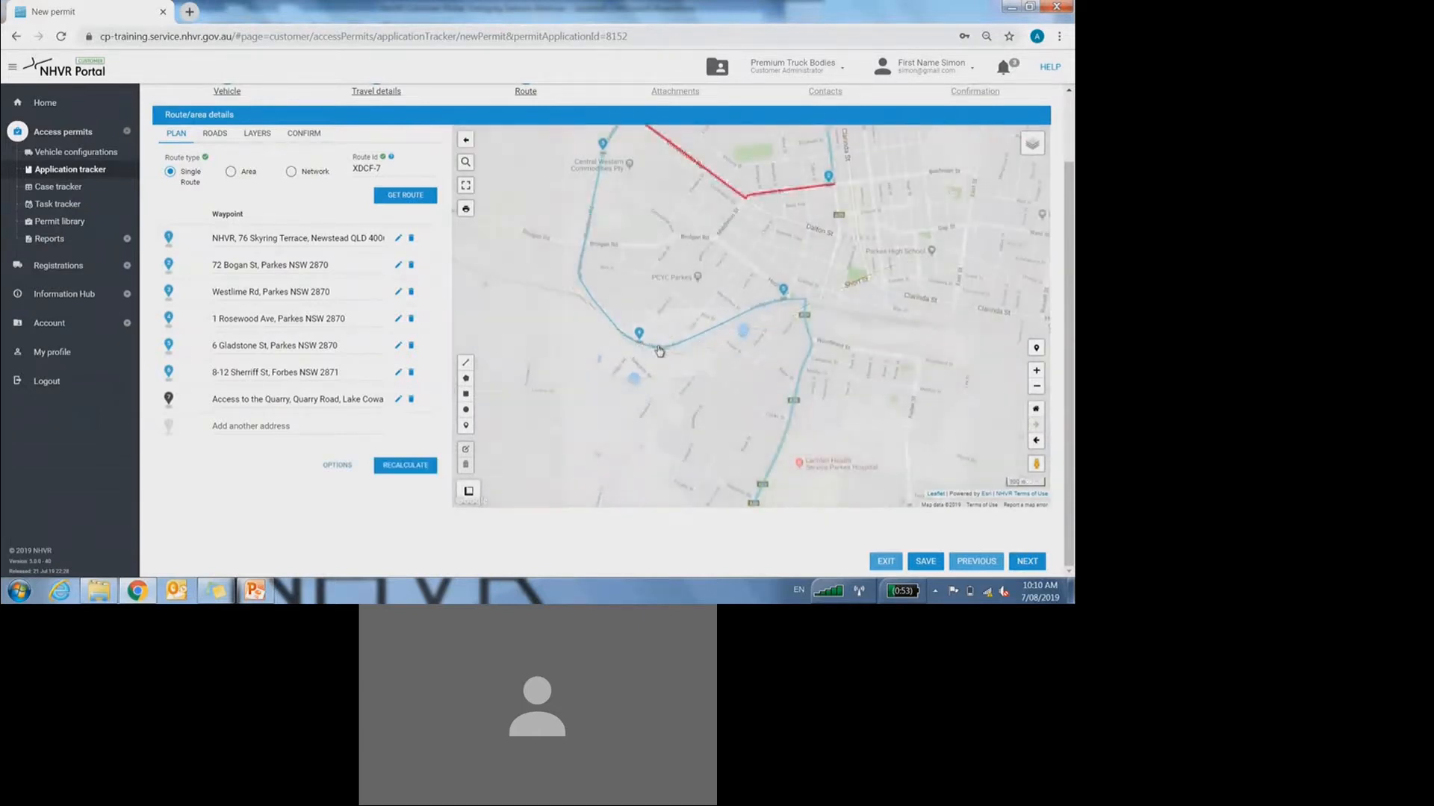
- Confirm that the list of roads and associated route notes accurately defines the route requirements for the application
{"action": "scroll", "coordinate": [686, 282], "scroll_direction": "down", "scroll_amount": 2}
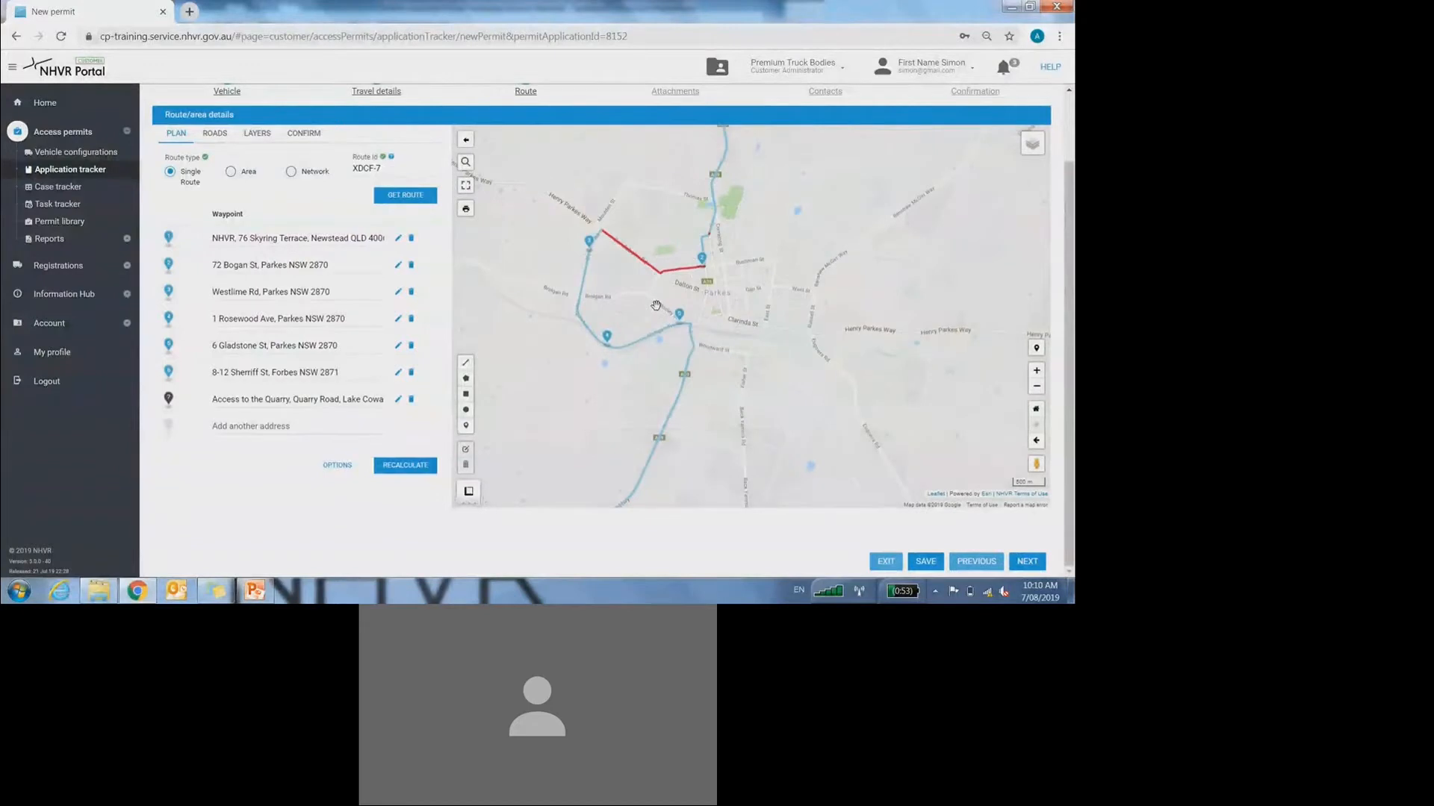
{"action": "scroll", "coordinate": [616, 316], "scroll_direction": "down", "scroll_amount": 5}
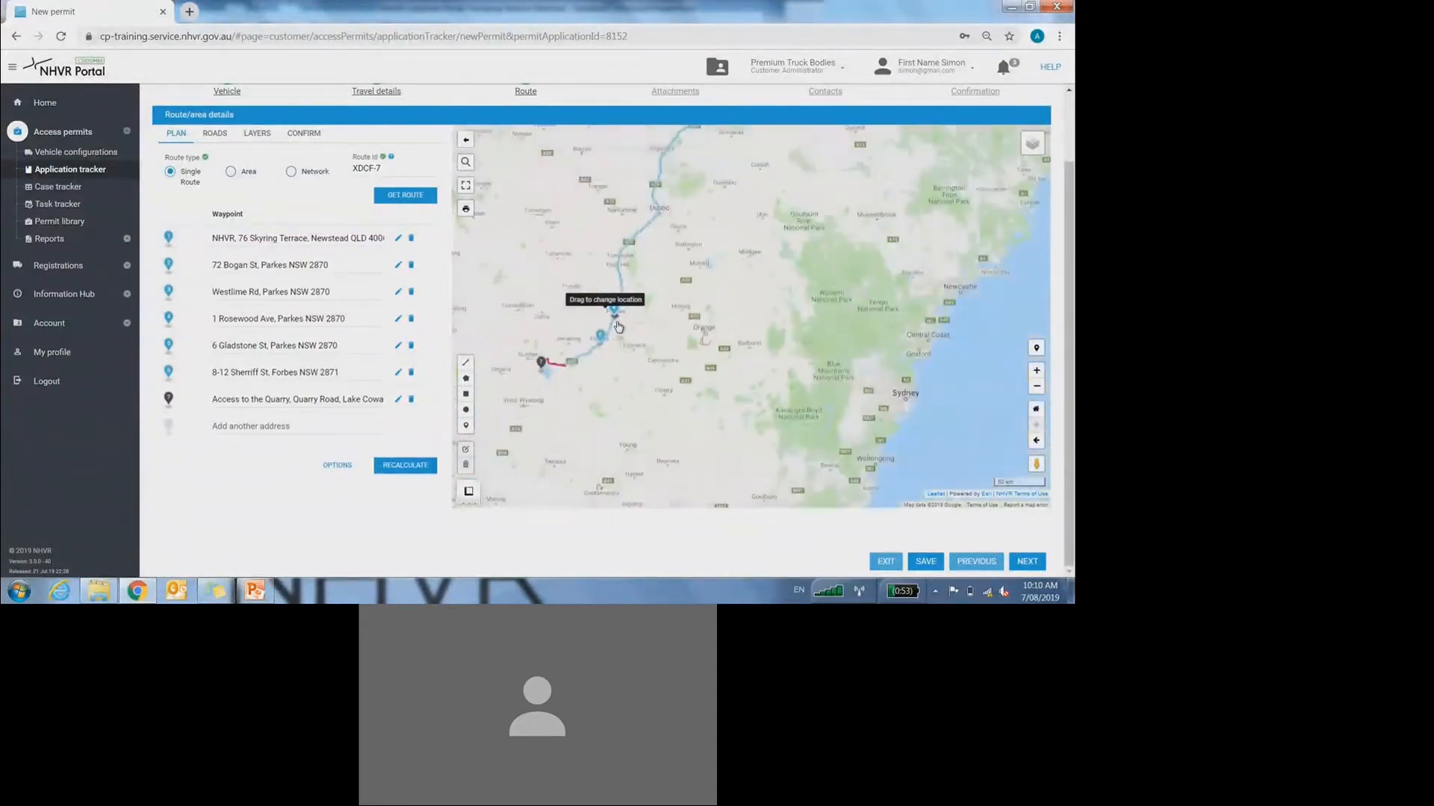
{"action": "left_click_drag", "start_coordinate": [720, 265], "coordinate": [692, 322]}
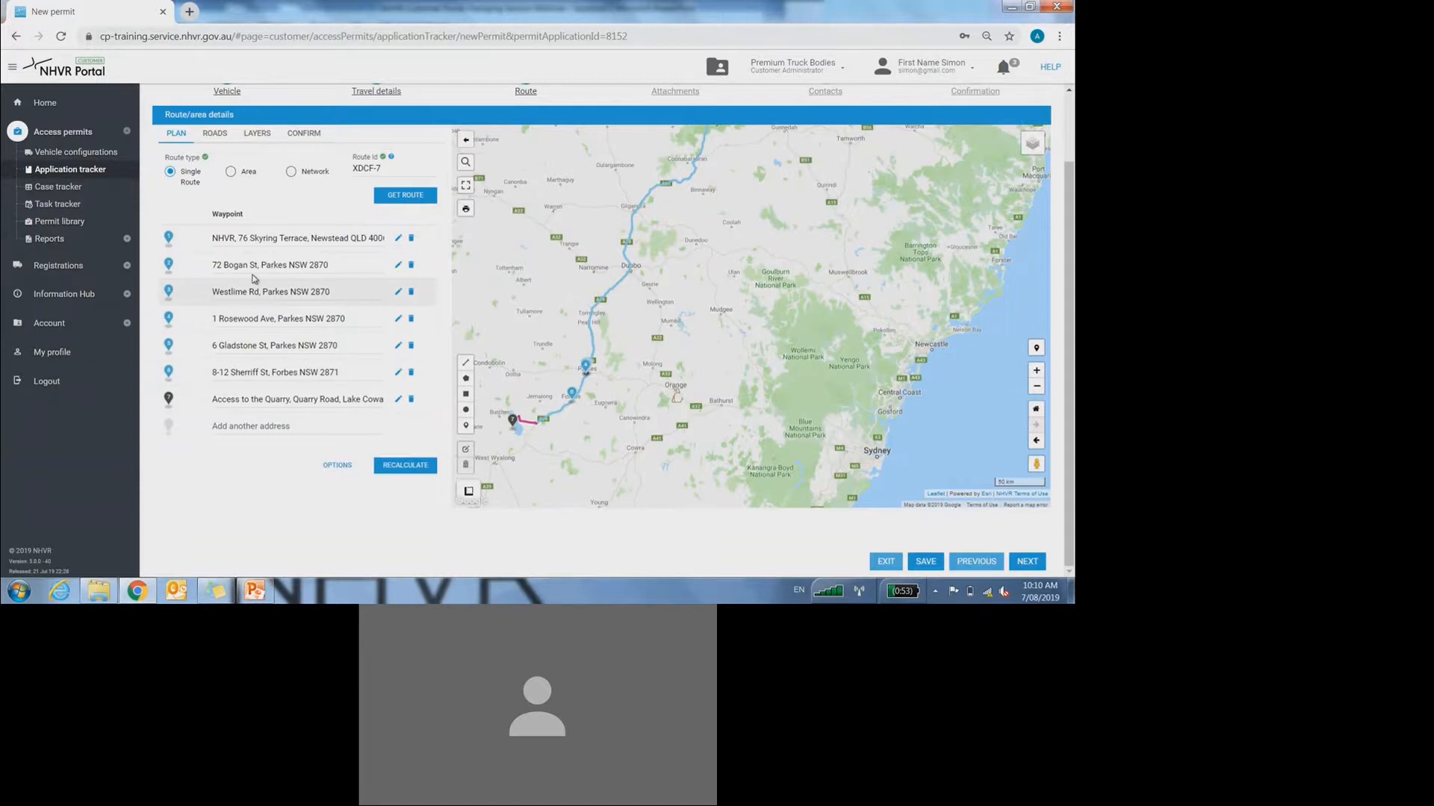
{"action": "left_click", "coordinate": [306, 137]}
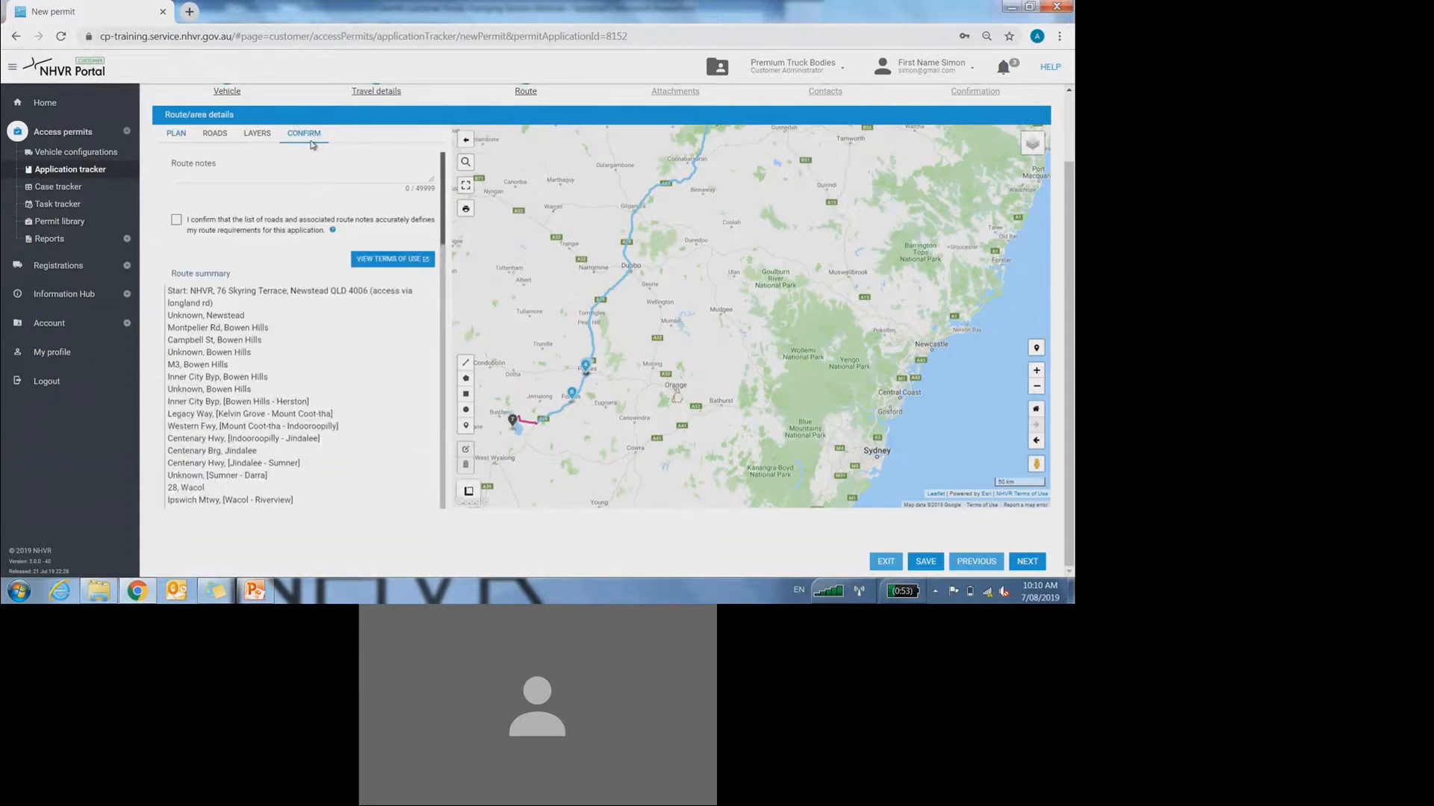
{"action": "left_click", "coordinate": [178, 223]}
- Fill the route notes with the placeholder text "oihvdsoihdsoihdsoijoij" followed by twelve line breaks
{"action": "left_click", "coordinate": [197, 175]}
{"action": "scroll", "coordinate": [1073, 326], "scroll_direction": "up", "scroll_amount": 1}
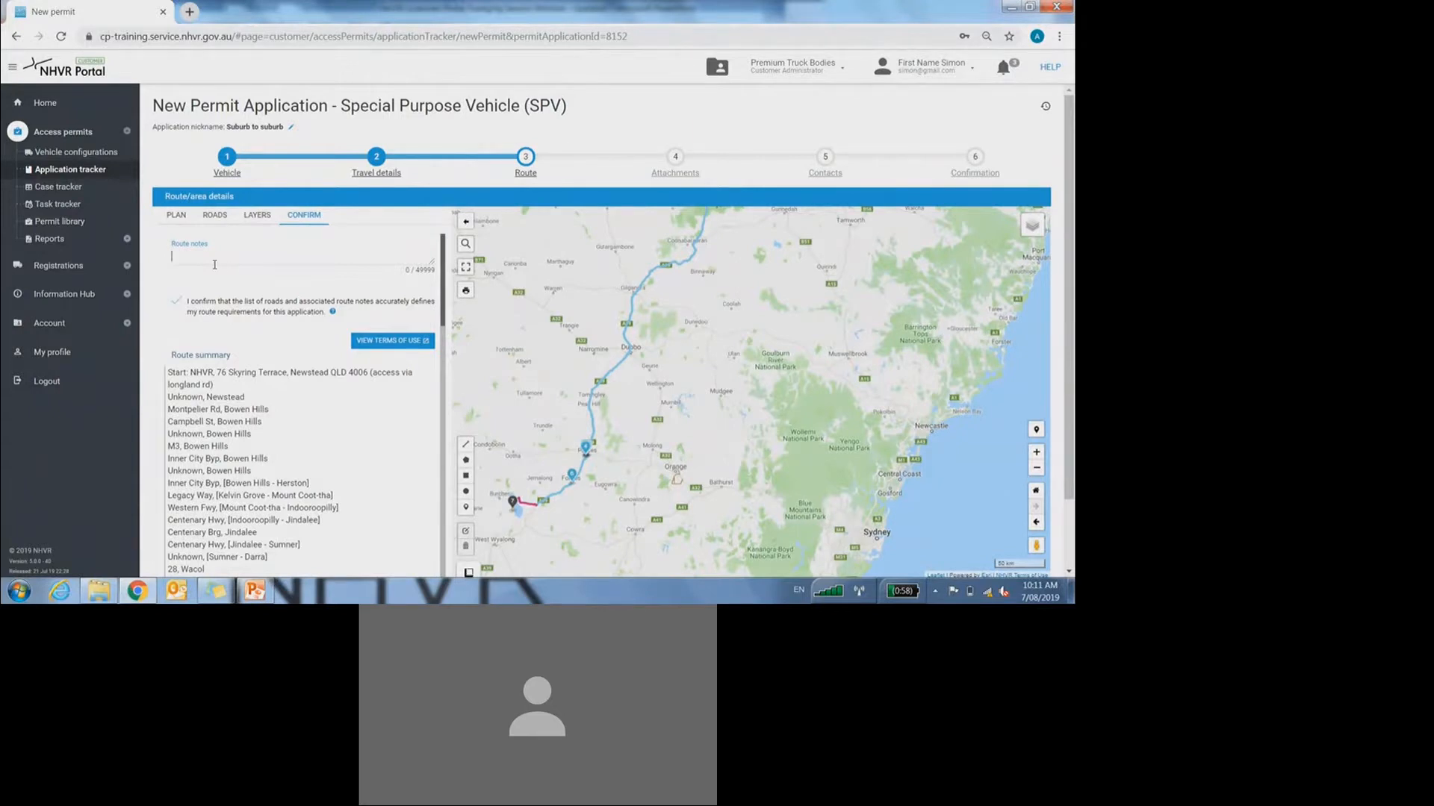
{"action": "left_click", "coordinate": [214, 265]}
{"action": "type", "text": "oihvdsoihdsoihdsoijoij"}
{"action": "key", "text": "Return"}
{"action": "key", "text": "Return"}
{"action": "key", "text": "Return"}
{"action": "key", "text": "Return"}
{"action": "key", "text": "Return"}
{"action": "key", "text": "Return"}
{"action": "key", "text": "Return"}
{"action": "key", "text": "Return"}
{"action": "key", "text": "Return"}
{"action": "key", "text": "Return"}
{"action": "key", "text": "Return"}
{"action": "key", "text": "Return"}
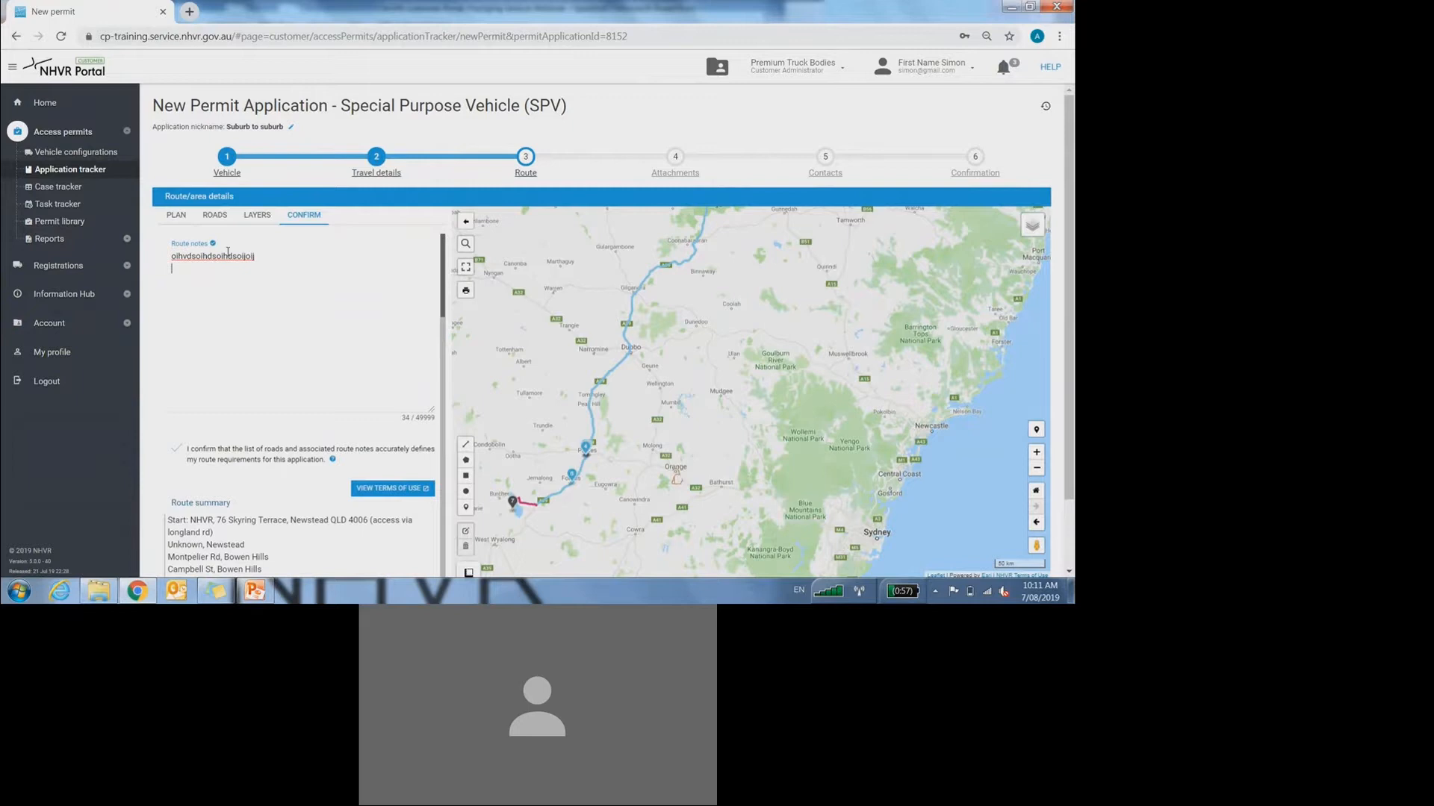
- Clear the placeholder text and all blank lines from the route notes
{"action": "left_click_drag", "start_coordinate": [281, 260], "coordinate": [132, 256]}
{"action": "key", "text": "BackSpace"}
{"action": "key", "text": "Delete"}
{"action": "key", "text": "Delete"}
{"action": "key", "text": "Delete"}
{"action": "key", "text": "Delete"}
{"action": "key", "text": "Delete"}
{"action": "key", "text": "Delete"}
{"action": "key", "text": "Delete"}
{"action": "key", "text": "Delete"}
{"action": "key", "text": "Delete"}
{"action": "key", "text": "Delete"}
{"action": "key", "text": "Delete"}
{"action": "key", "text": "Delete"}
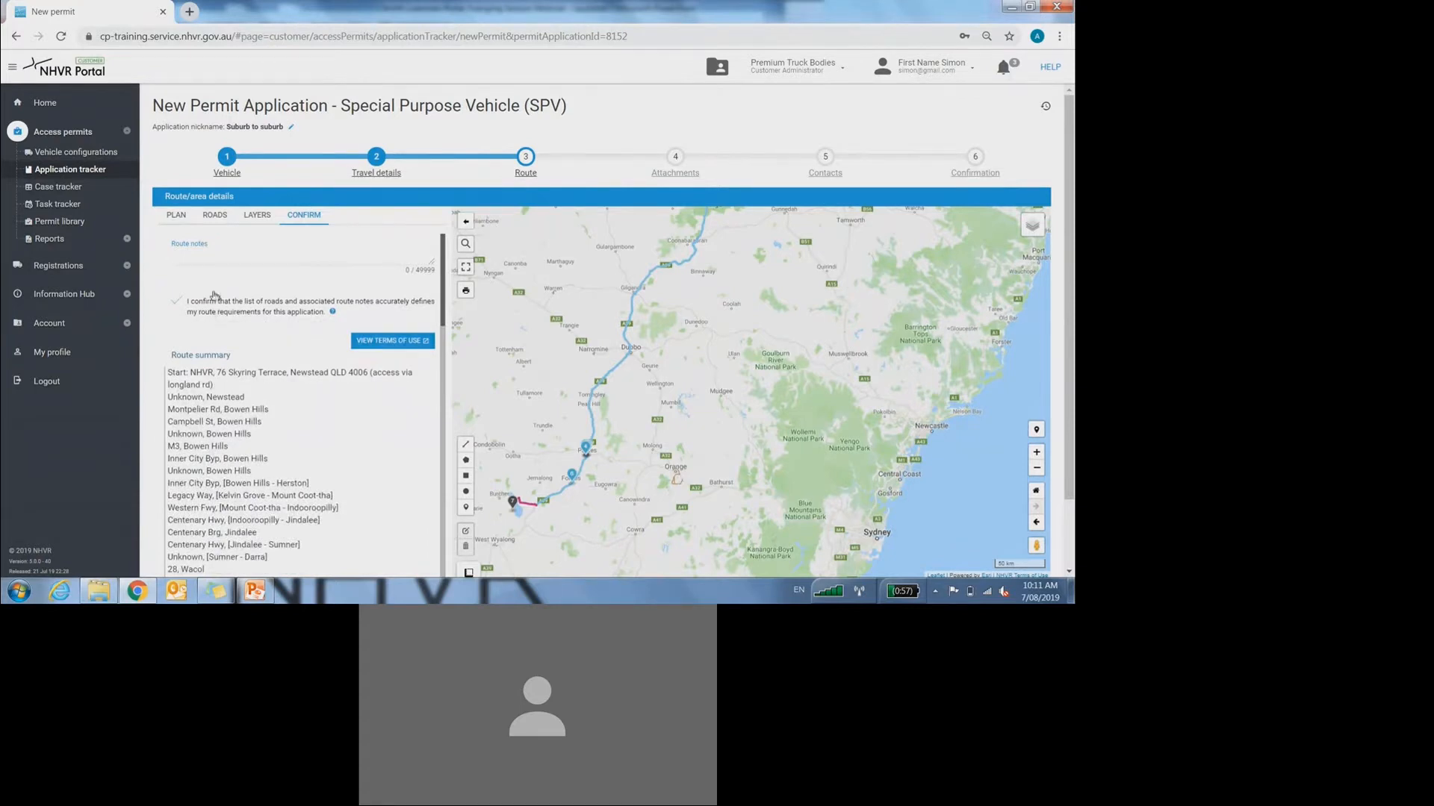
- Return to the route plan and change the route type to Area, accepting the loss of the route information already entered
{"action": "scroll", "coordinate": [223, 264], "scroll_direction": "down", "scroll_amount": 1}
{"action": "left_click", "coordinate": [176, 215]}
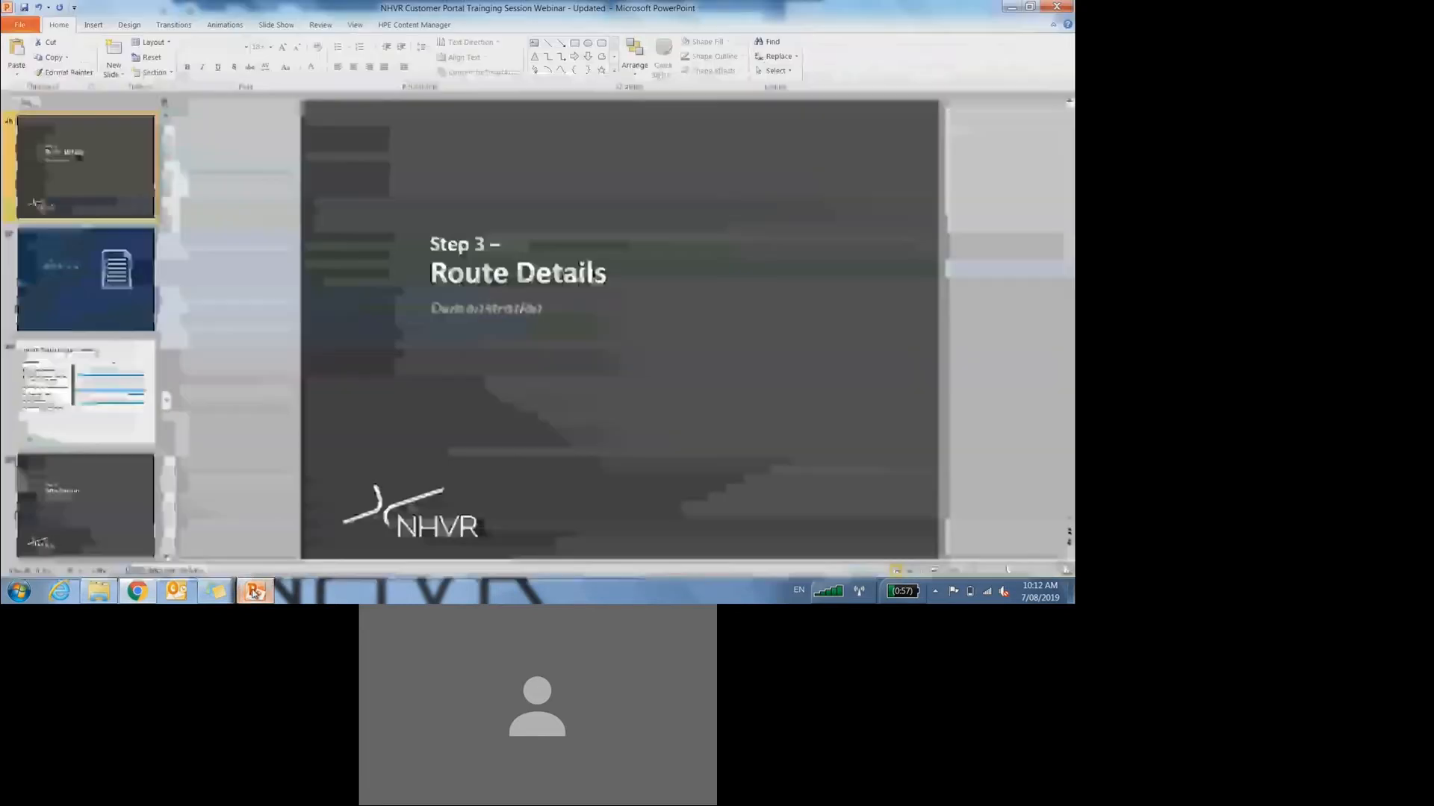
{"action": "left_click", "coordinate": [254, 591]}
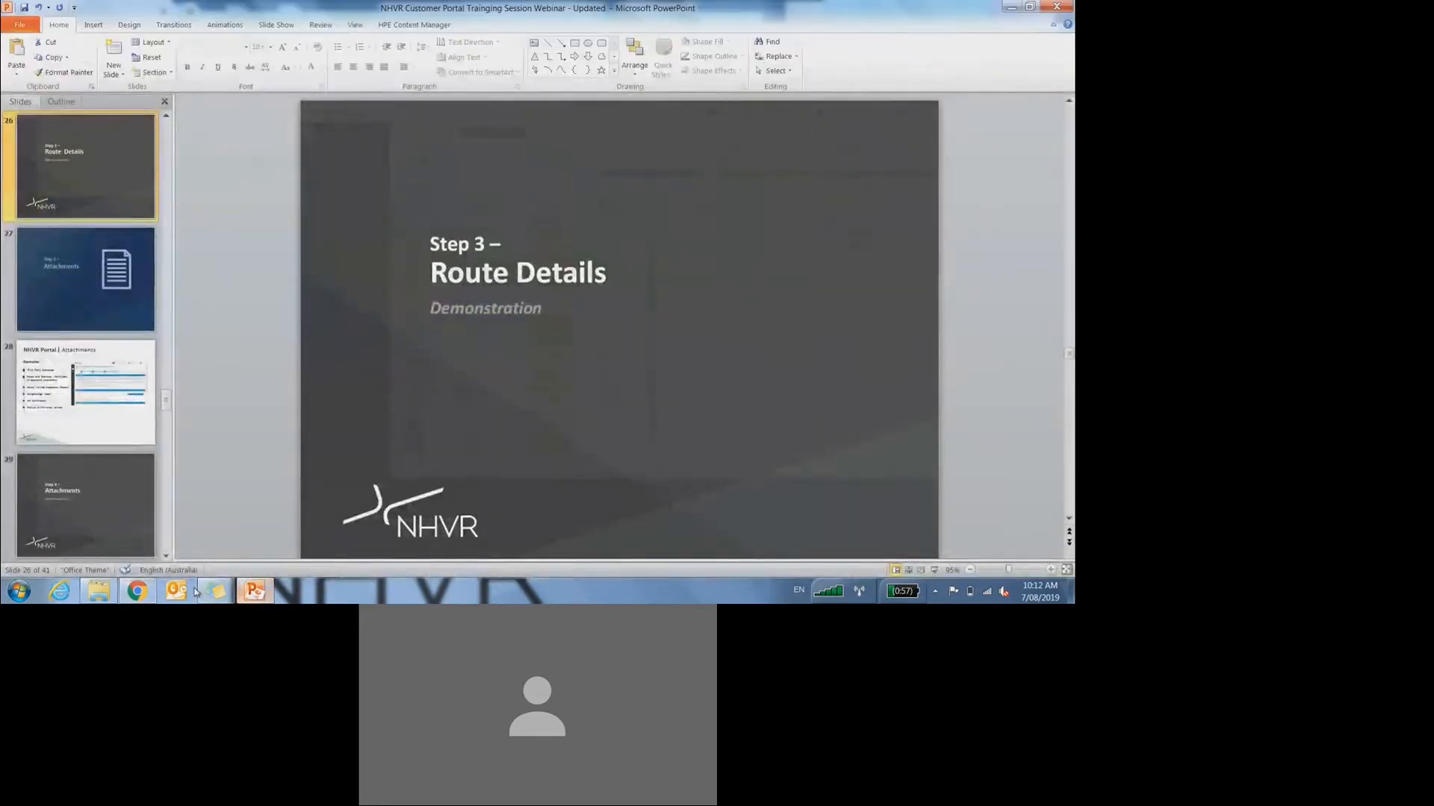
{"action": "left_click", "coordinate": [133, 595]}
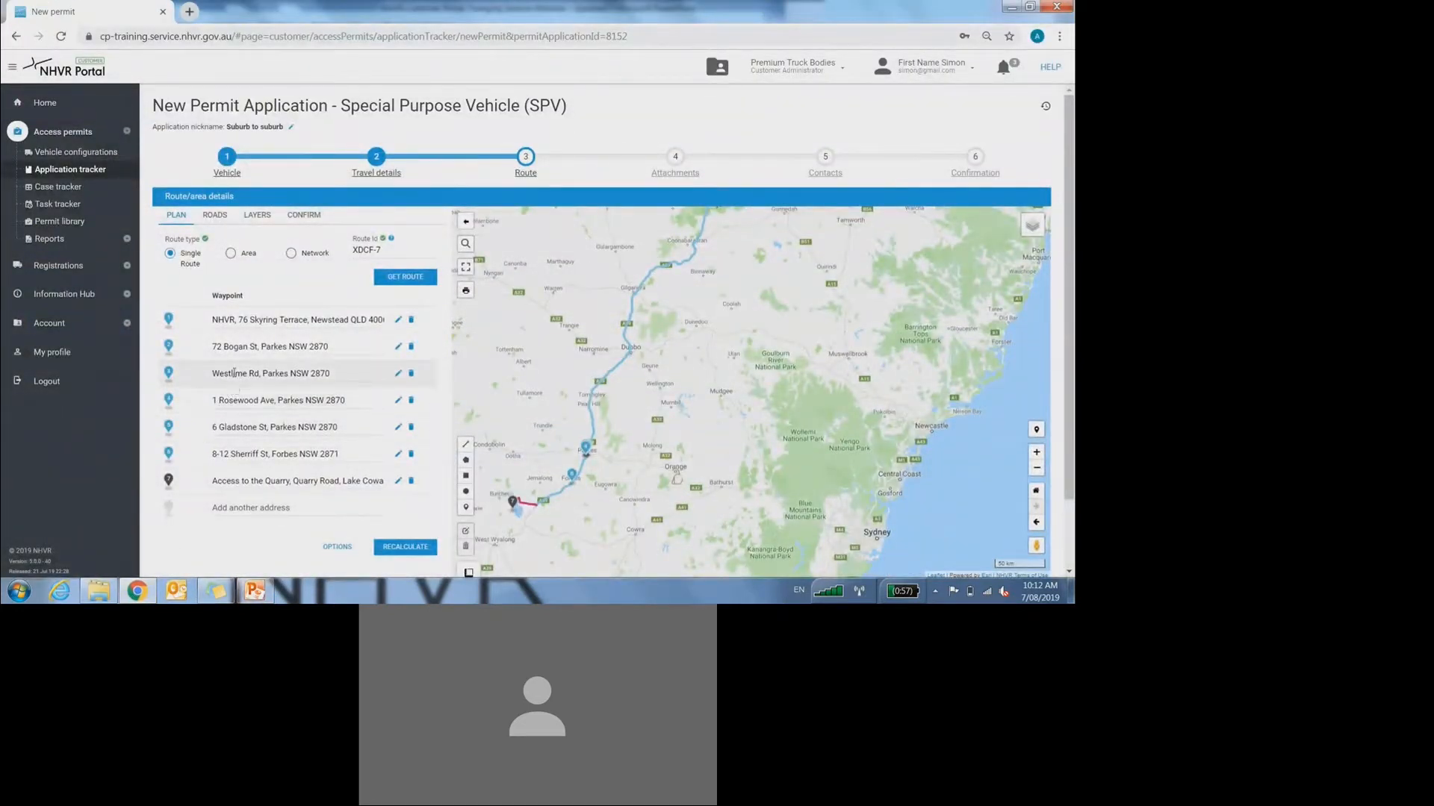
{"action": "left_click", "coordinate": [232, 254]}
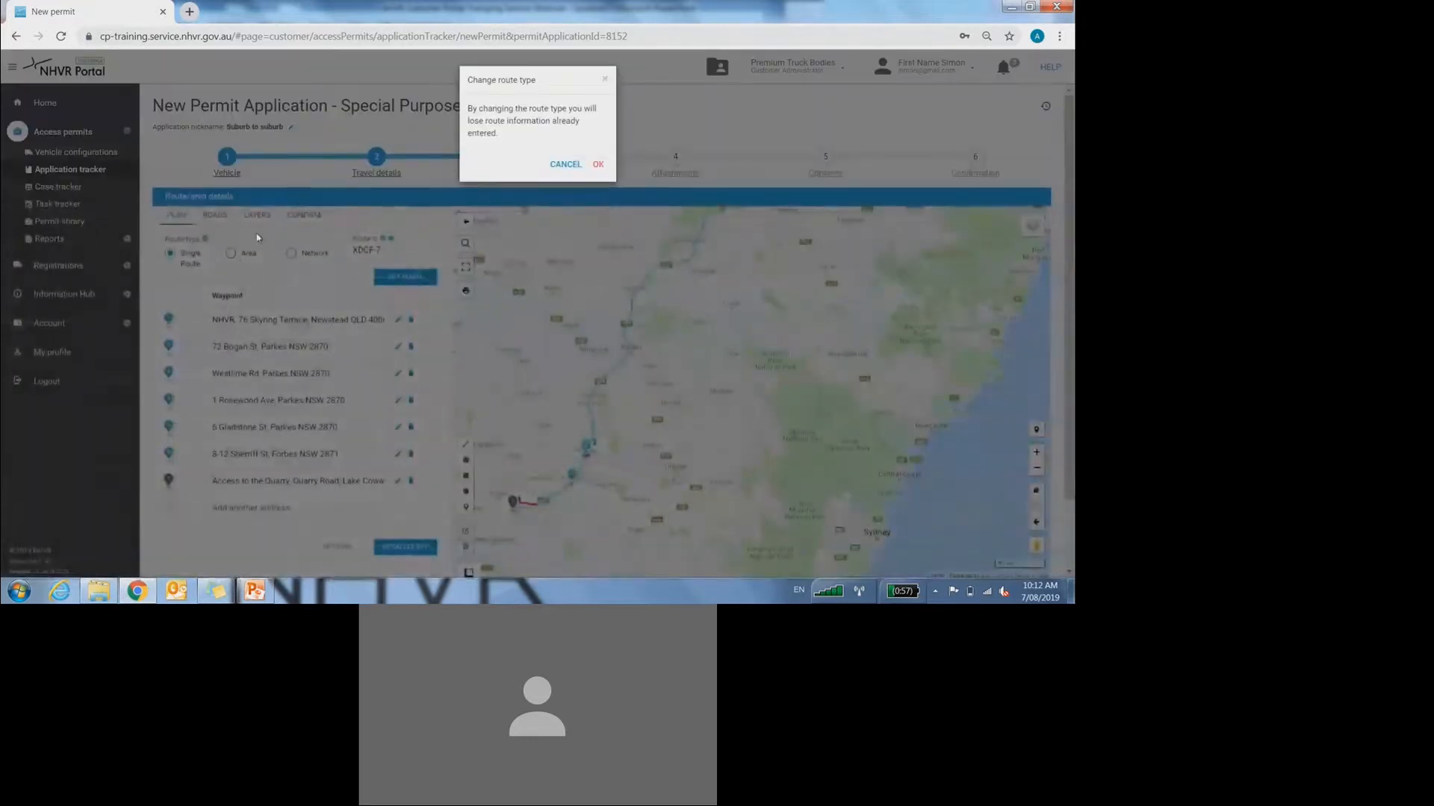
{"action": "left_click", "coordinate": [597, 165]}
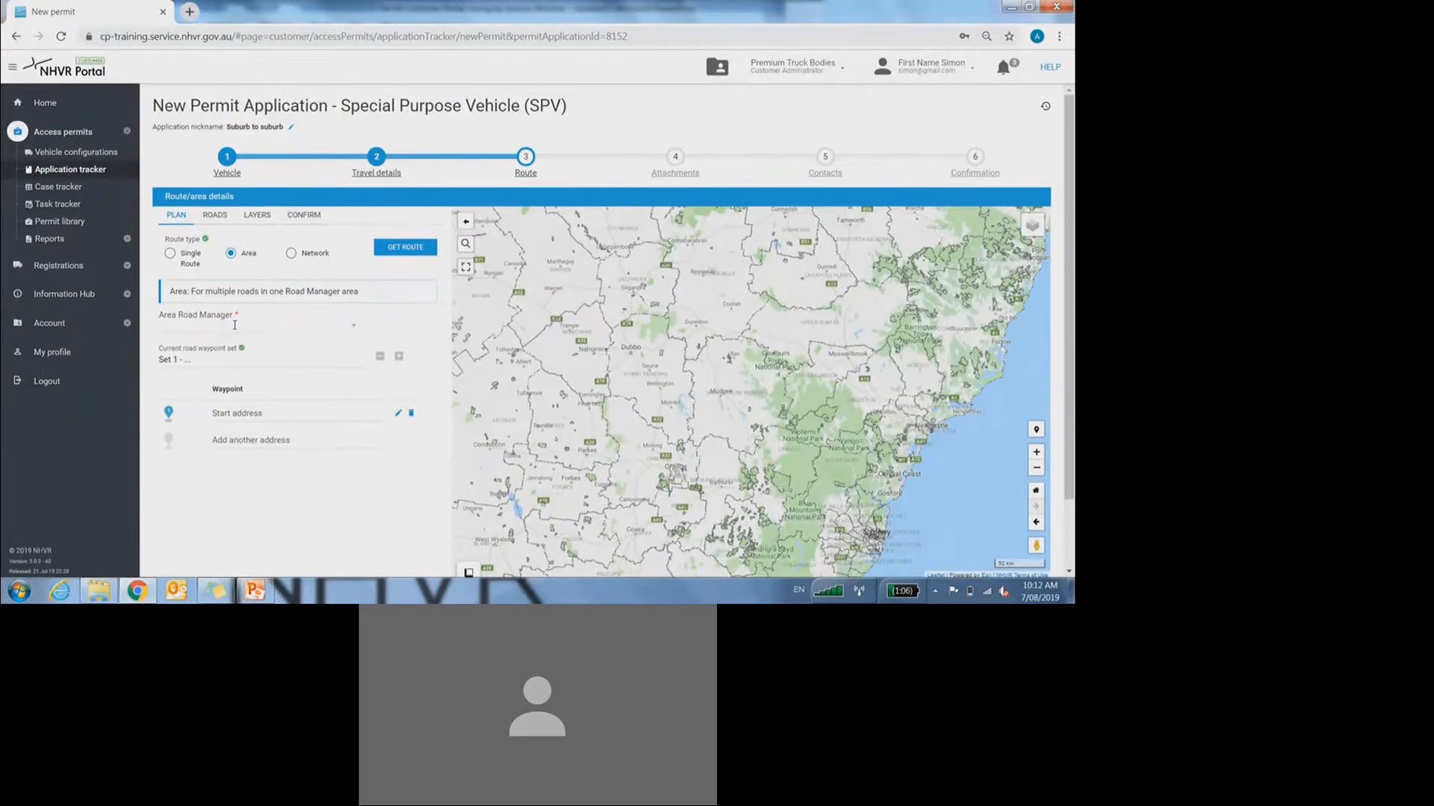
- Show the SPV Level 1 (NSW Only) layer from the OSOM Networks and inspect its roads from central Sydney to Kensington and Randwick
{"action": "scroll", "coordinate": [757, 408], "scroll_direction": "down", "scroll_amount": 2}
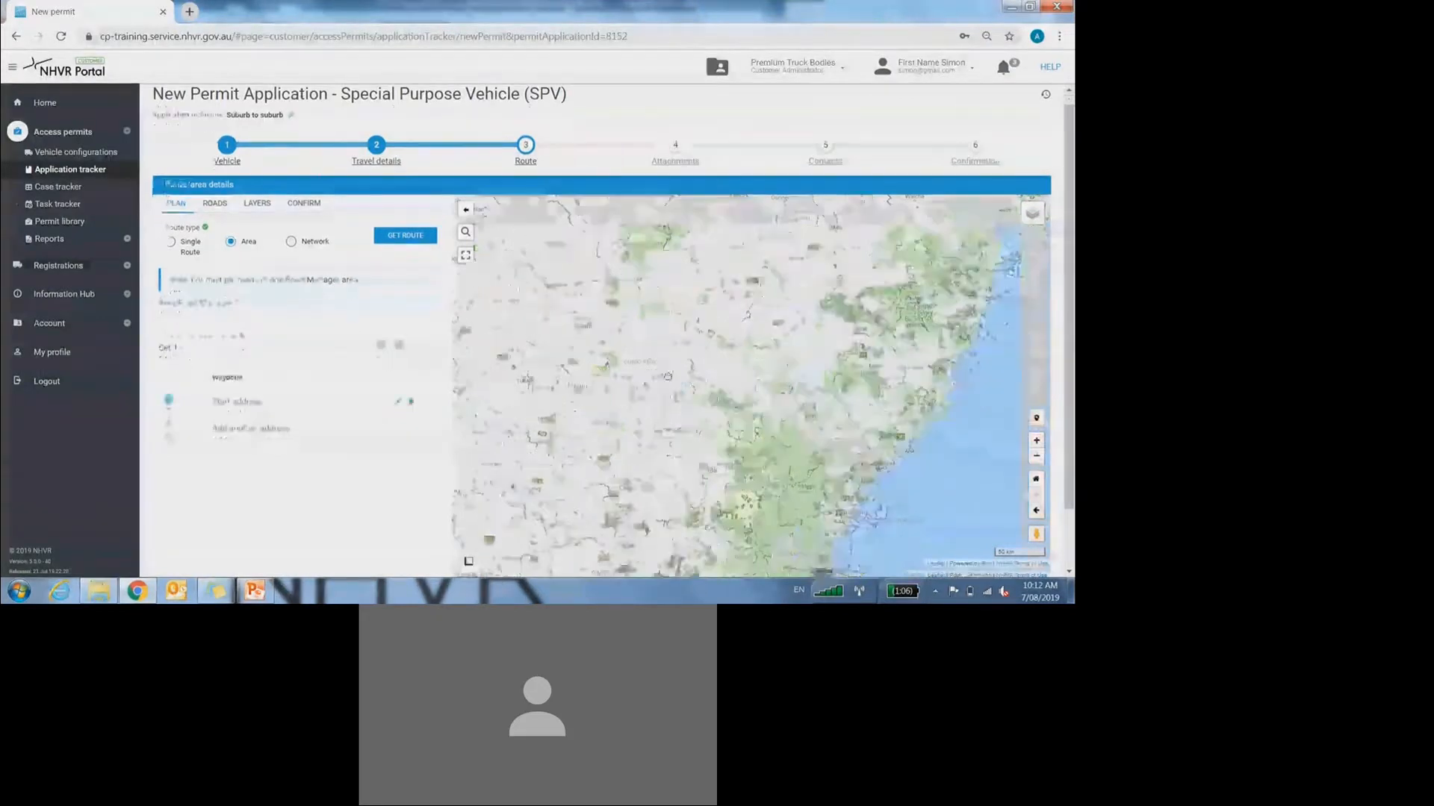
{"action": "scroll", "coordinate": [756, 408], "scroll_direction": "up", "scroll_amount": 3}
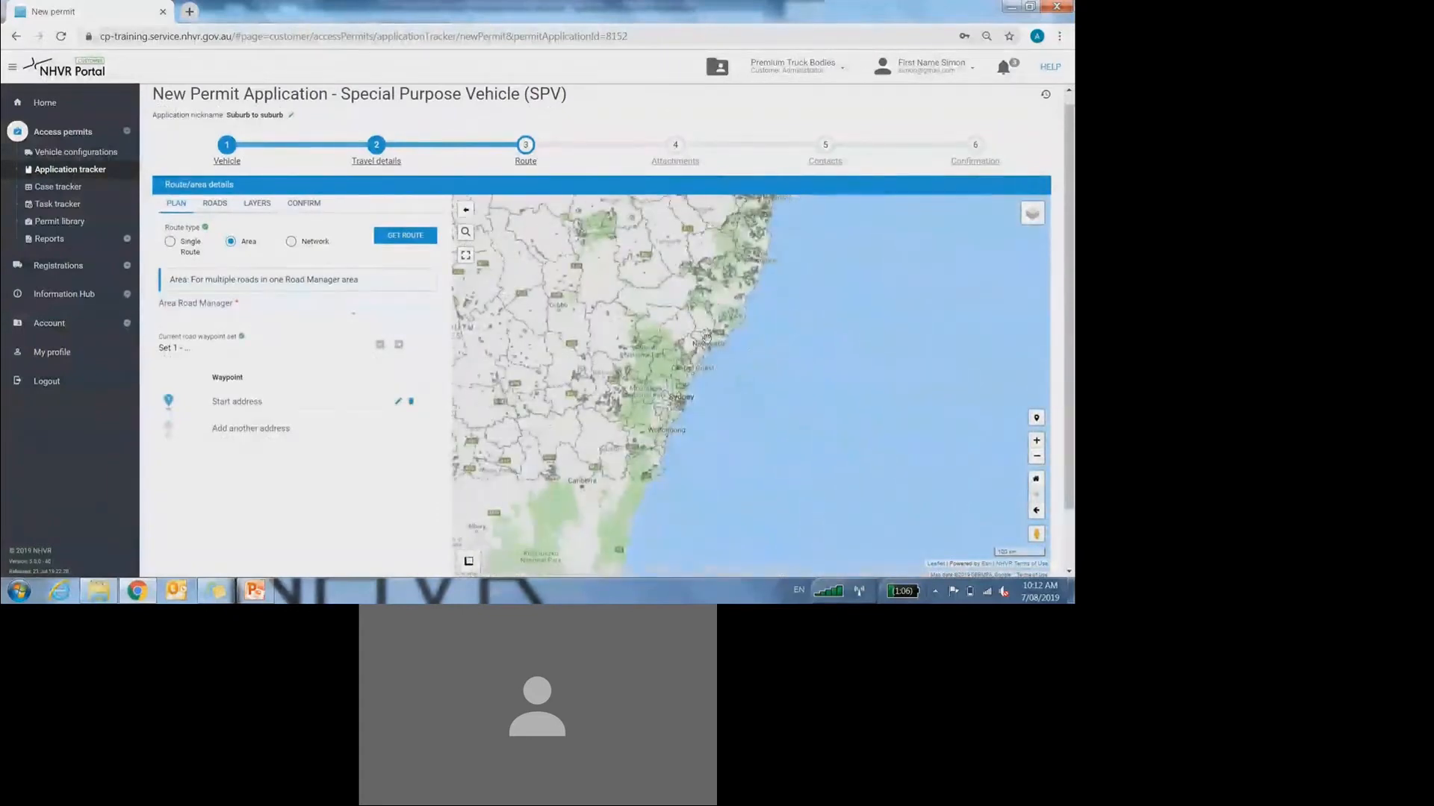
{"action": "scroll", "coordinate": [682, 403], "scroll_direction": "up", "scroll_amount": 2}
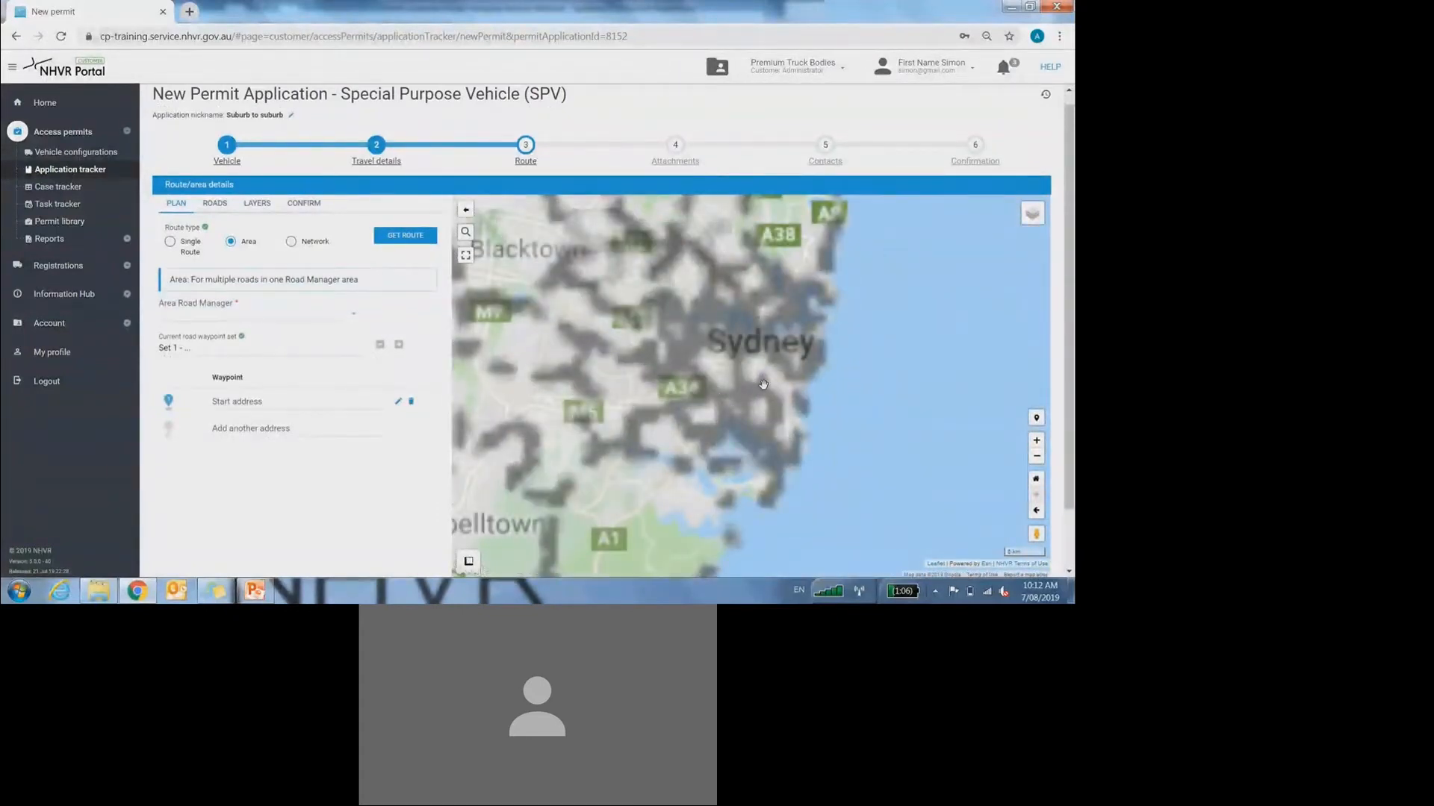
{"action": "scroll", "coordinate": [765, 383], "scroll_direction": "up", "scroll_amount": 2}
{"action": "left_click_drag", "start_coordinate": [760, 327], "coordinate": [712, 394]}
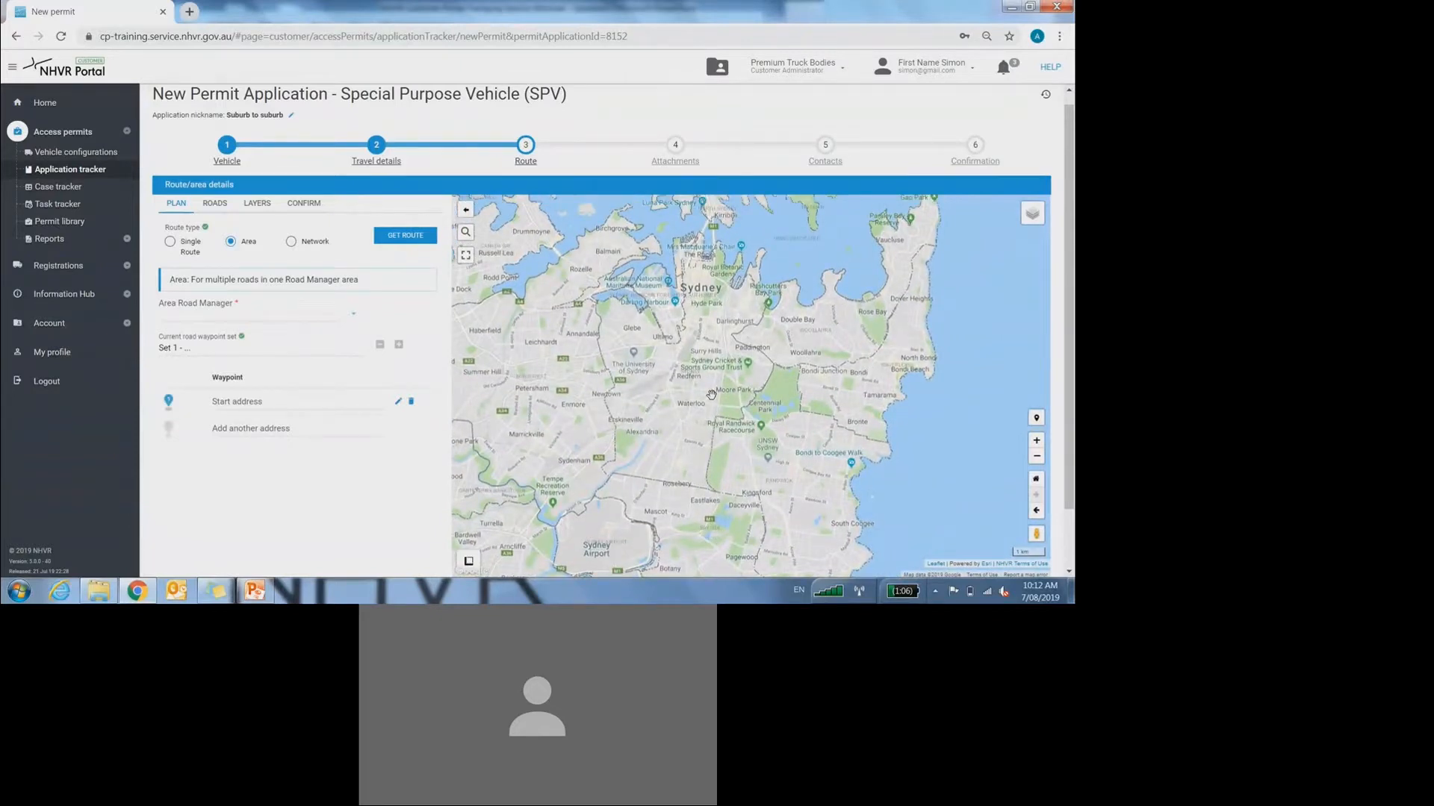
{"action": "left_click", "coordinate": [256, 206]}
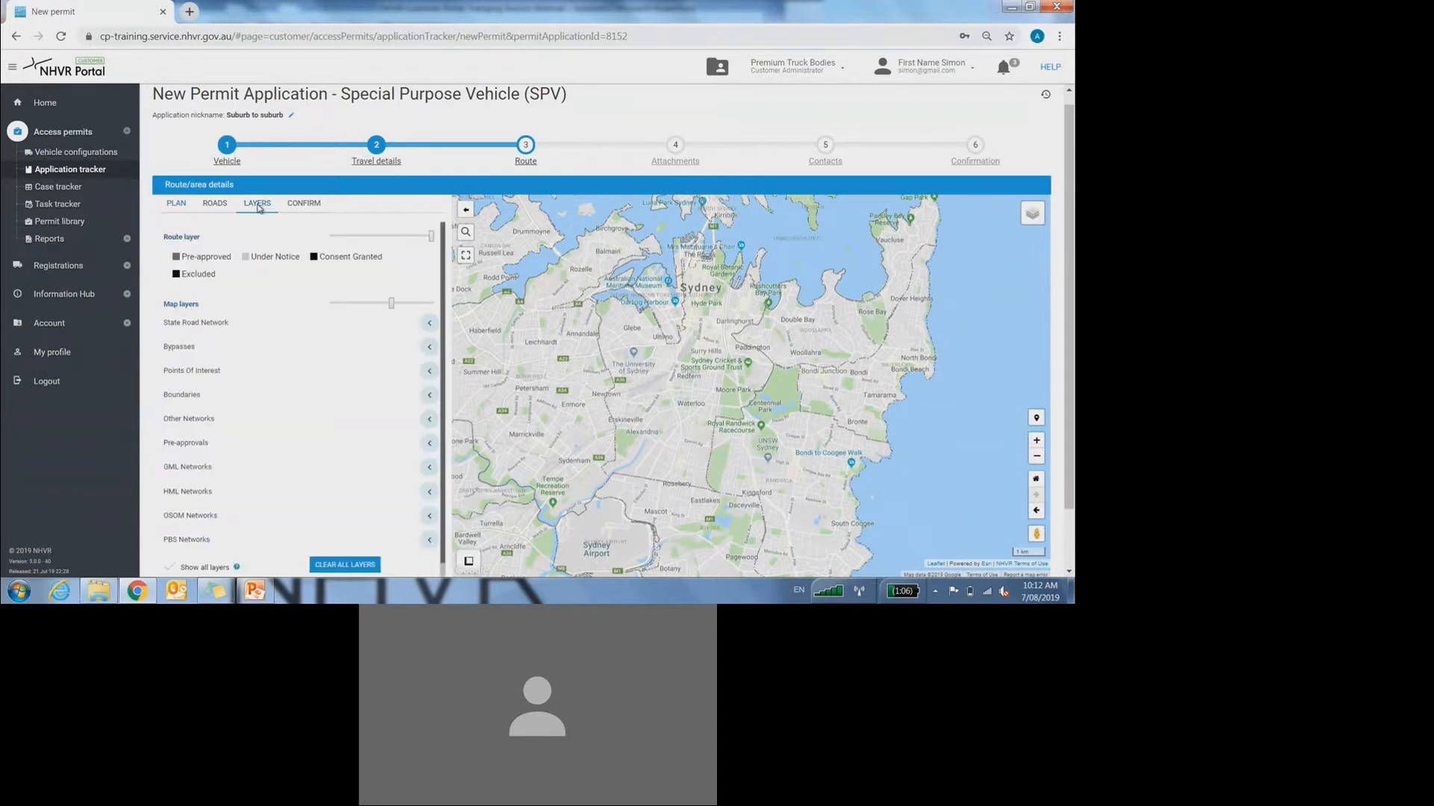
{"action": "scroll", "coordinate": [267, 390], "scroll_direction": "down", "scroll_amount": 1}
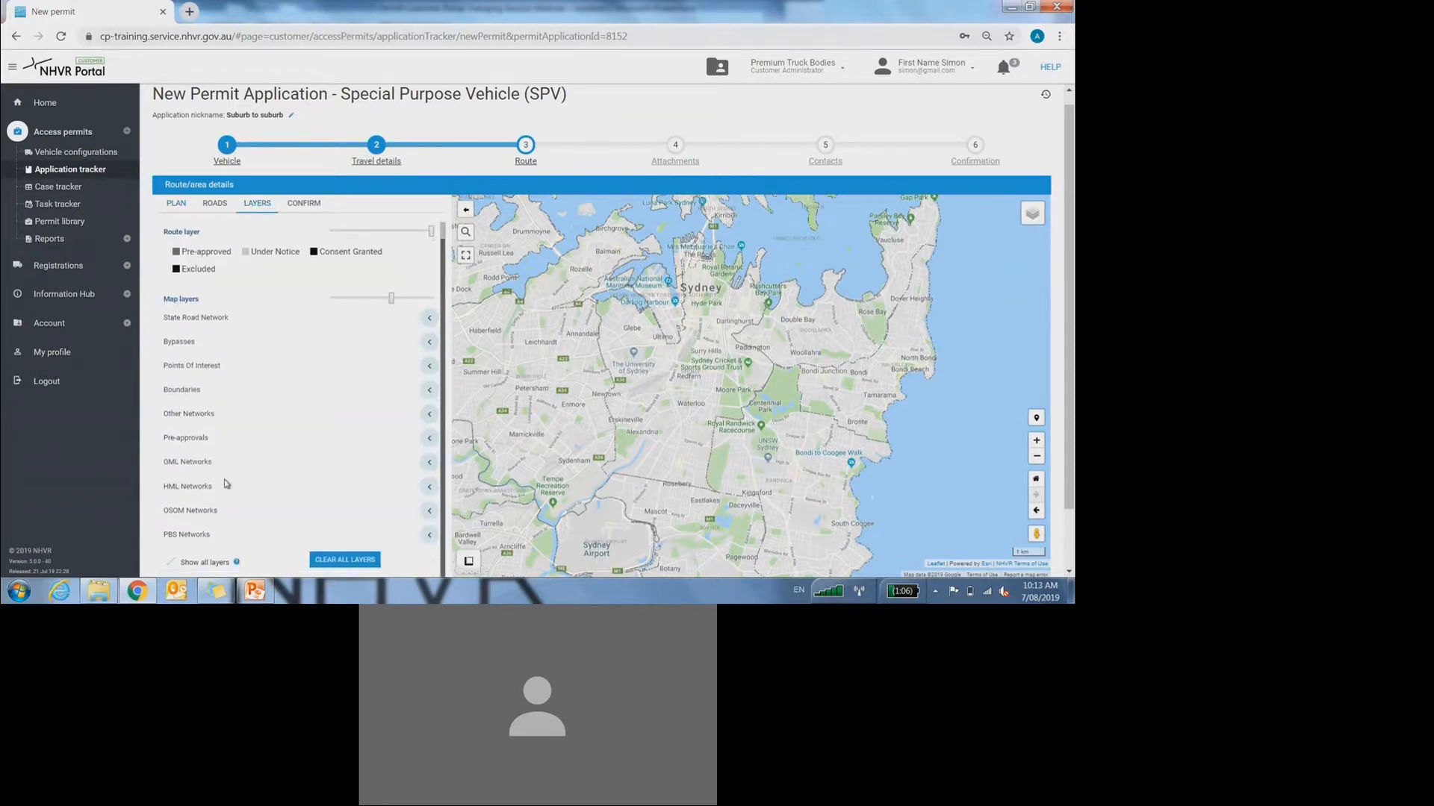
{"action": "left_click", "coordinate": [184, 510]}
{"action": "scroll", "coordinate": [201, 497], "scroll_direction": "down", "scroll_amount": 5}
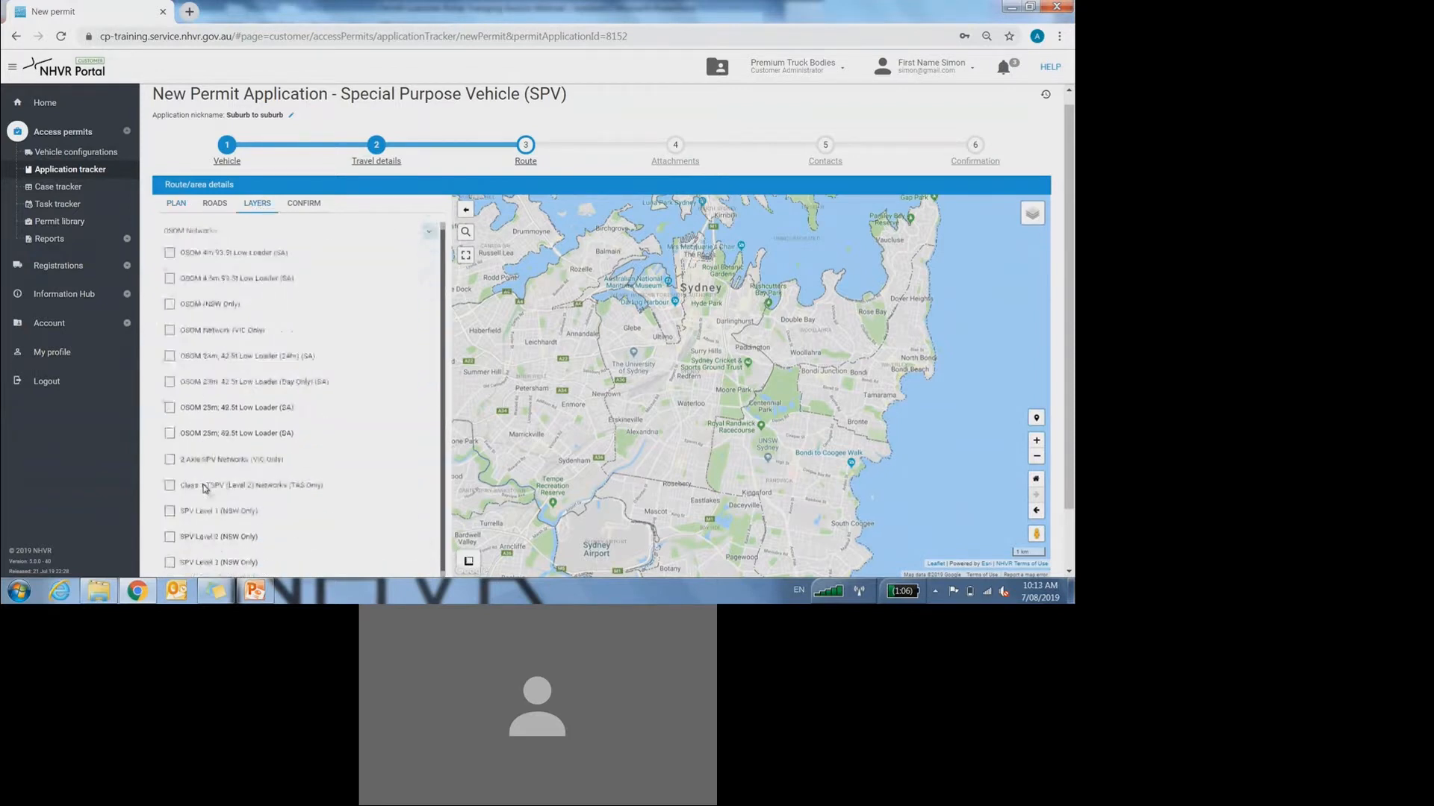
{"action": "scroll", "coordinate": [203, 478], "scroll_direction": "down", "scroll_amount": 1}
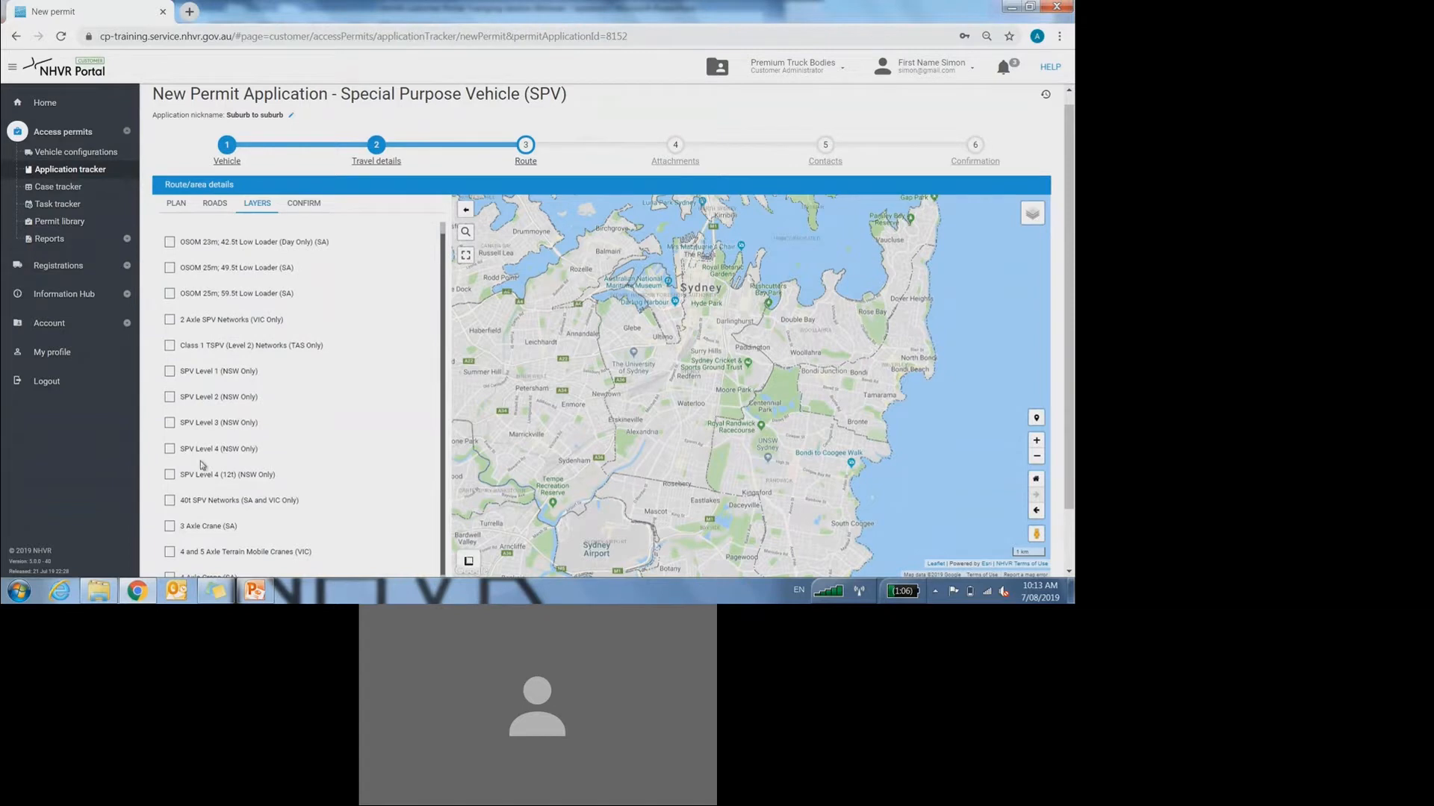
{"action": "left_click", "coordinate": [170, 372]}
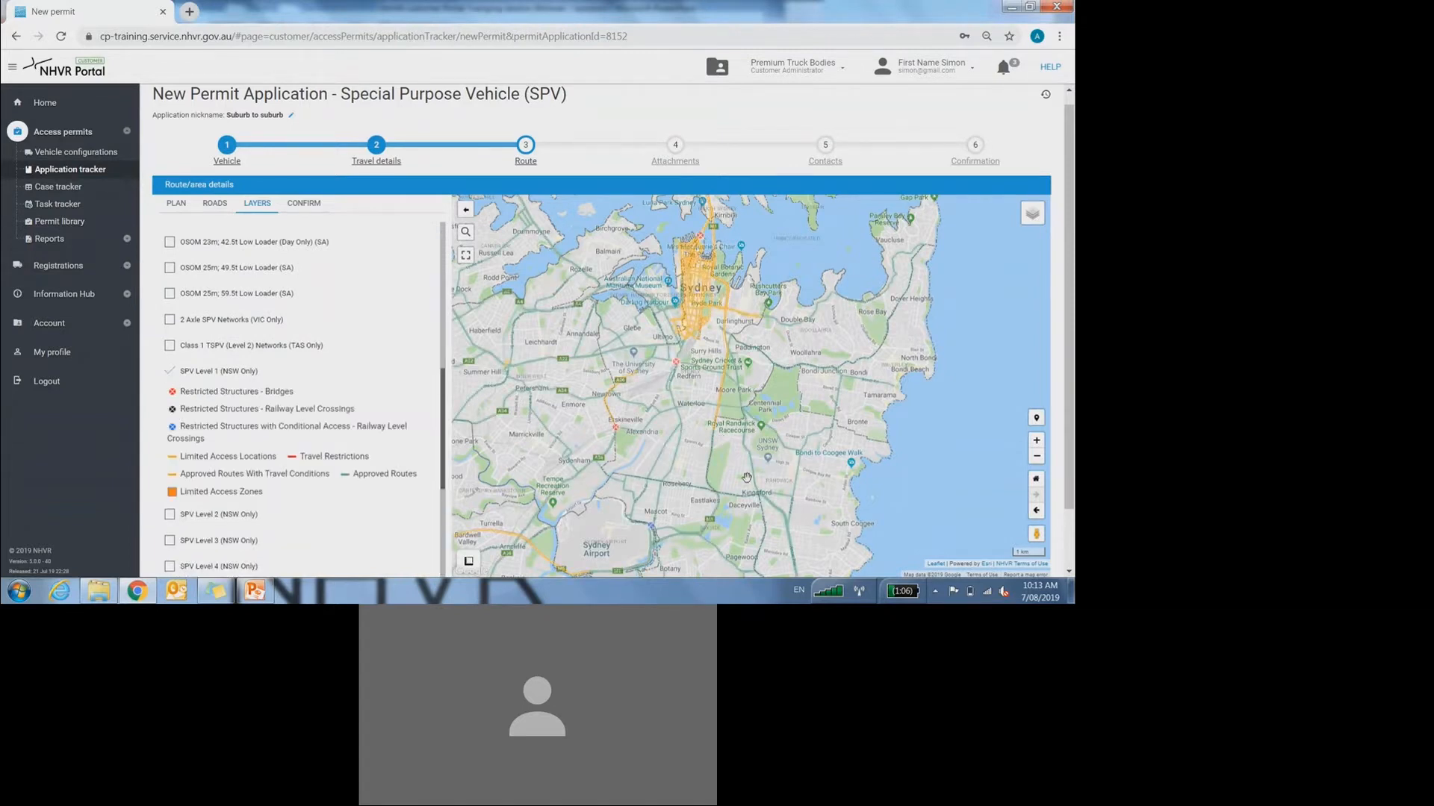
{"action": "scroll", "coordinate": [681, 467], "scroll_direction": "up", "scroll_amount": 1}
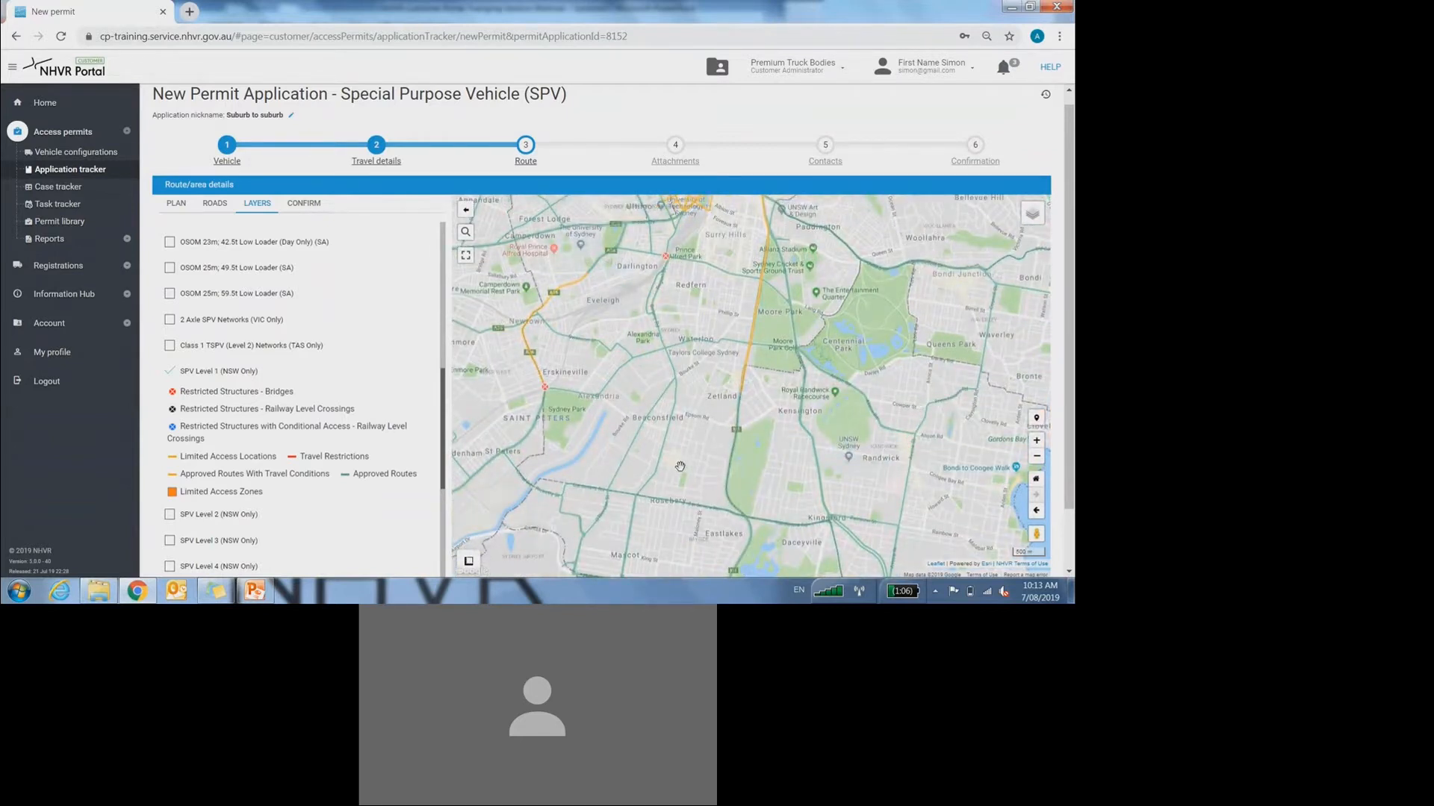
{"action": "left_click_drag", "start_coordinate": [681, 463], "coordinate": [608, 405]}
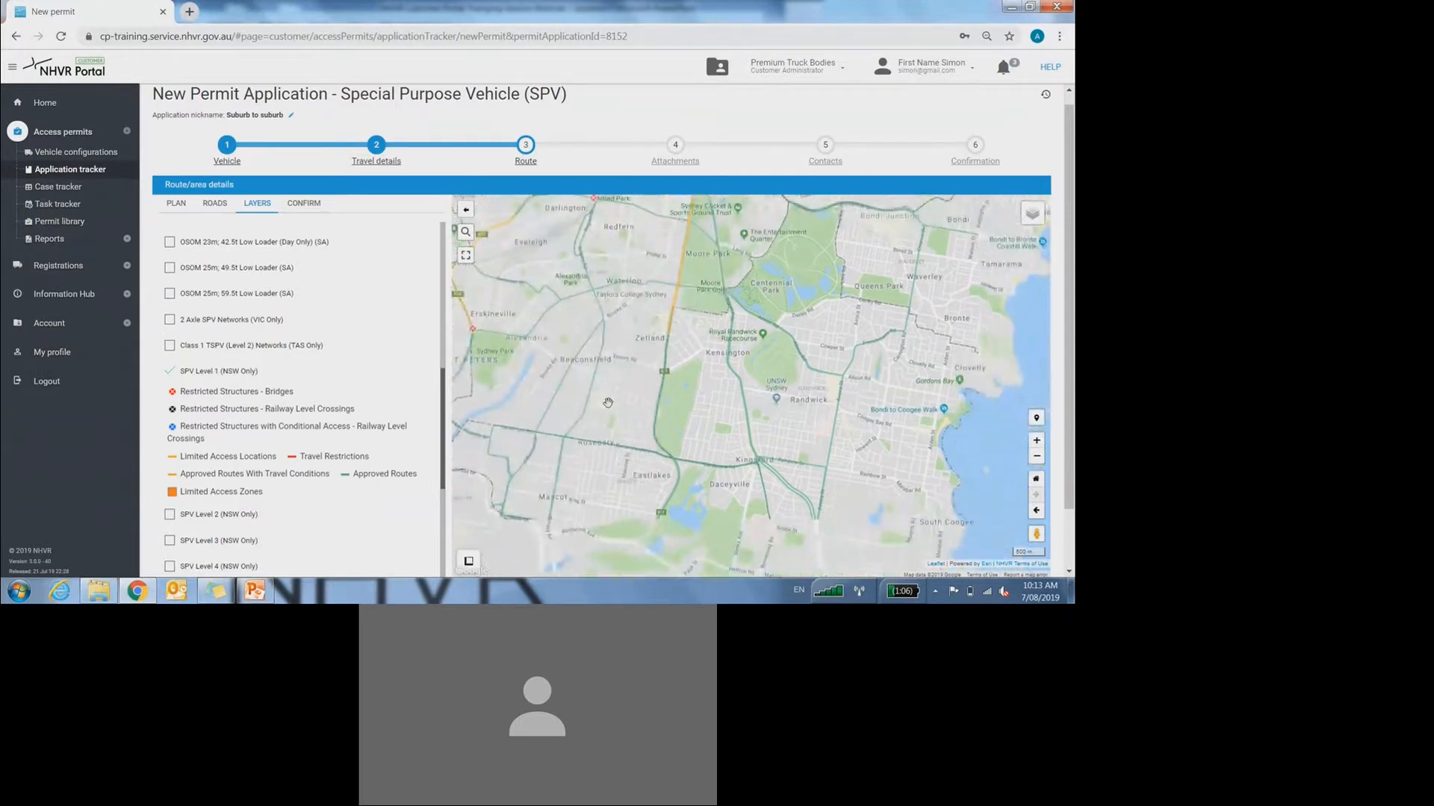
{"action": "left_click_drag", "start_coordinate": [805, 412], "coordinate": [776, 418]}
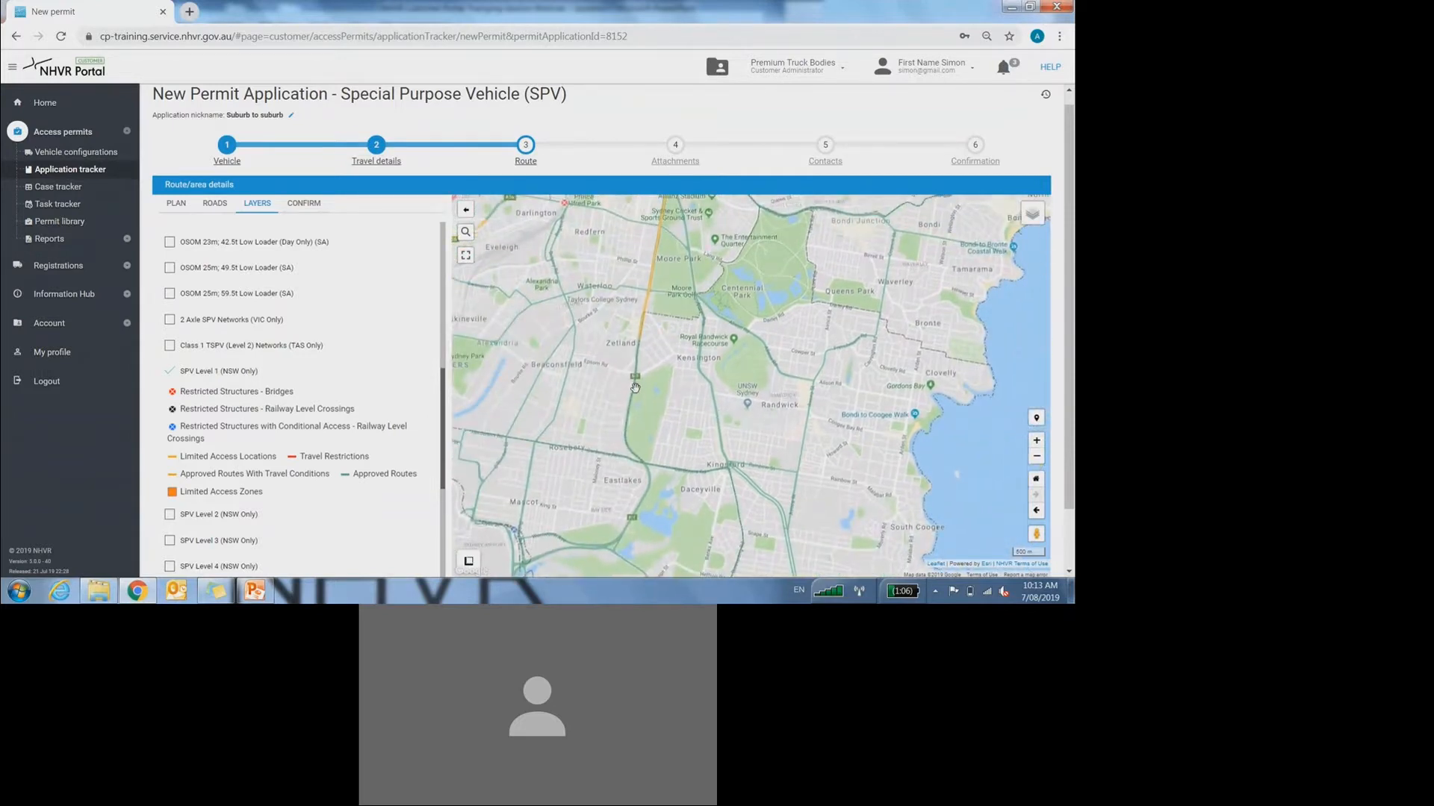
{"action": "left_click_drag", "start_coordinate": [635, 387], "coordinate": [619, 410]}
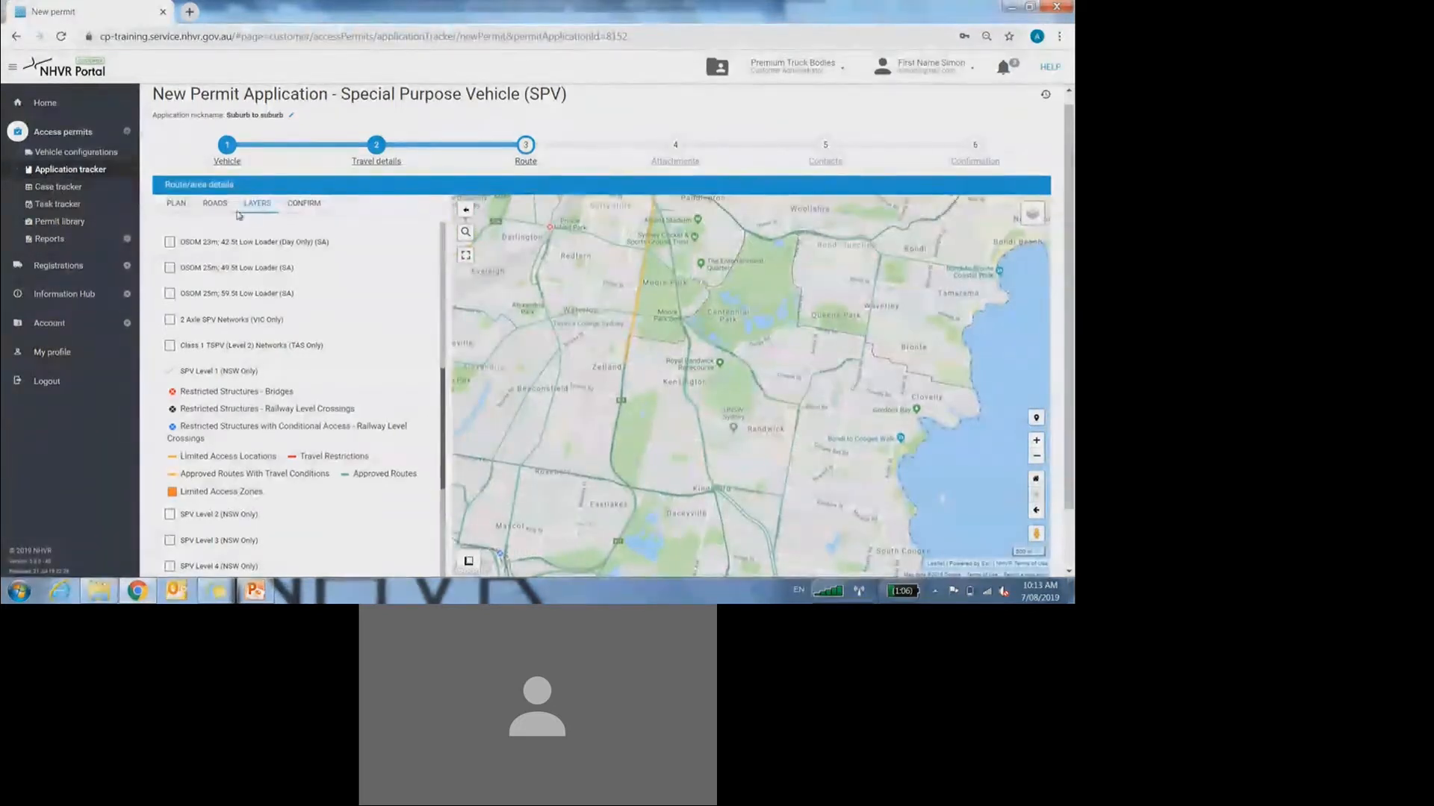
- Set the Area Road Manager in the route plan to New South Wales Council (NSW123)
{"action": "left_click", "coordinate": [177, 204]}
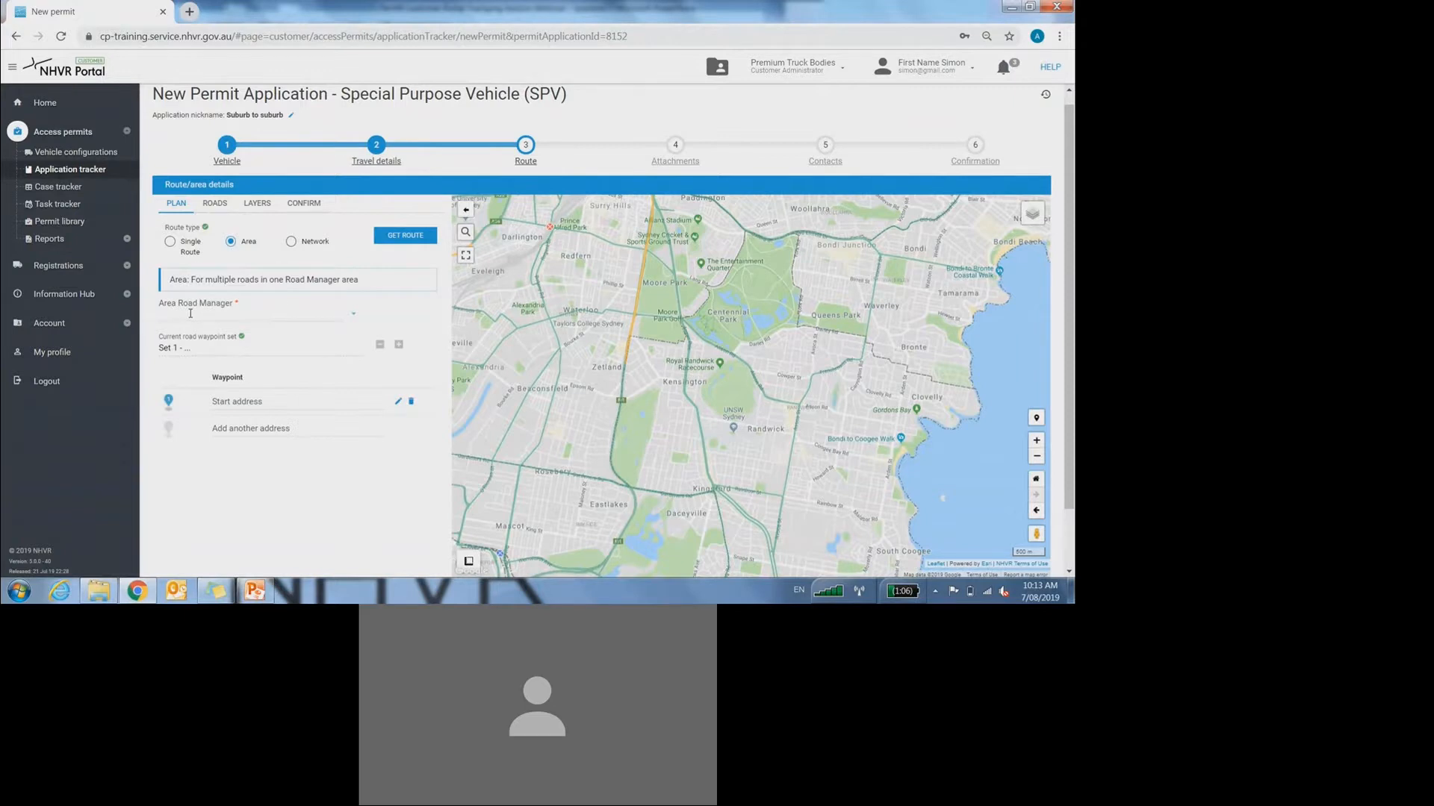
{"action": "left_click", "coordinate": [191, 314]}
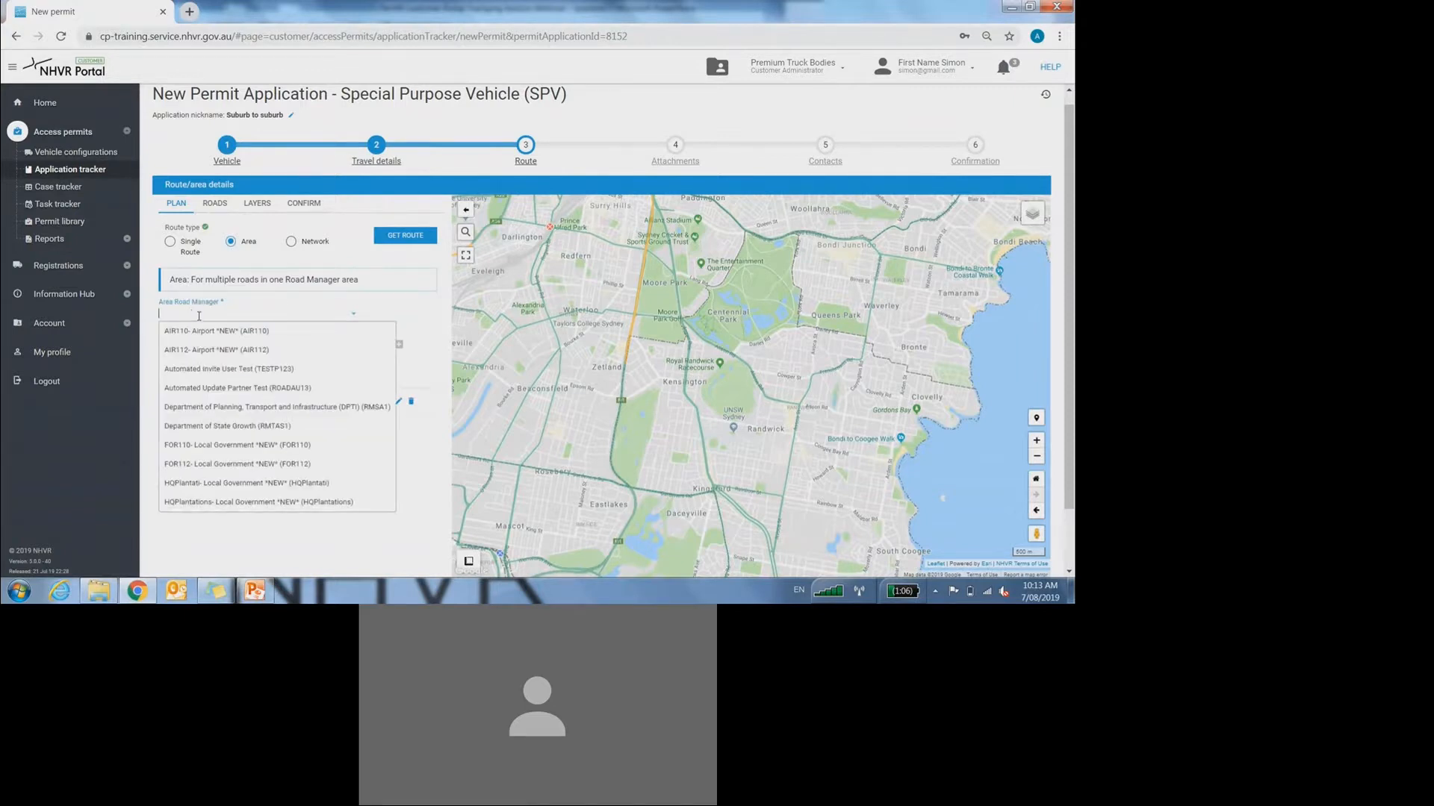
{"action": "type", "text": "r"}
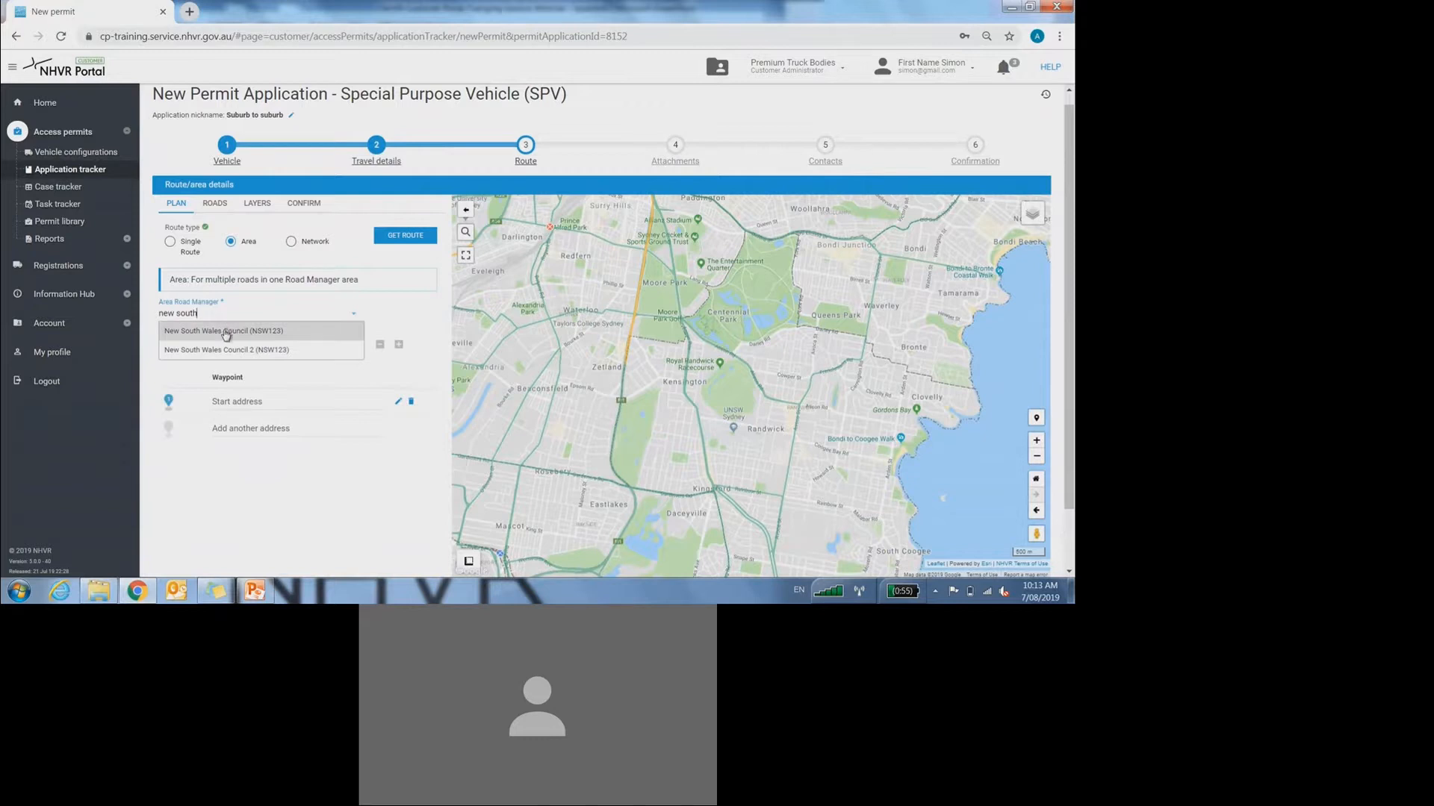
{"action": "left_click", "coordinate": [224, 330]}
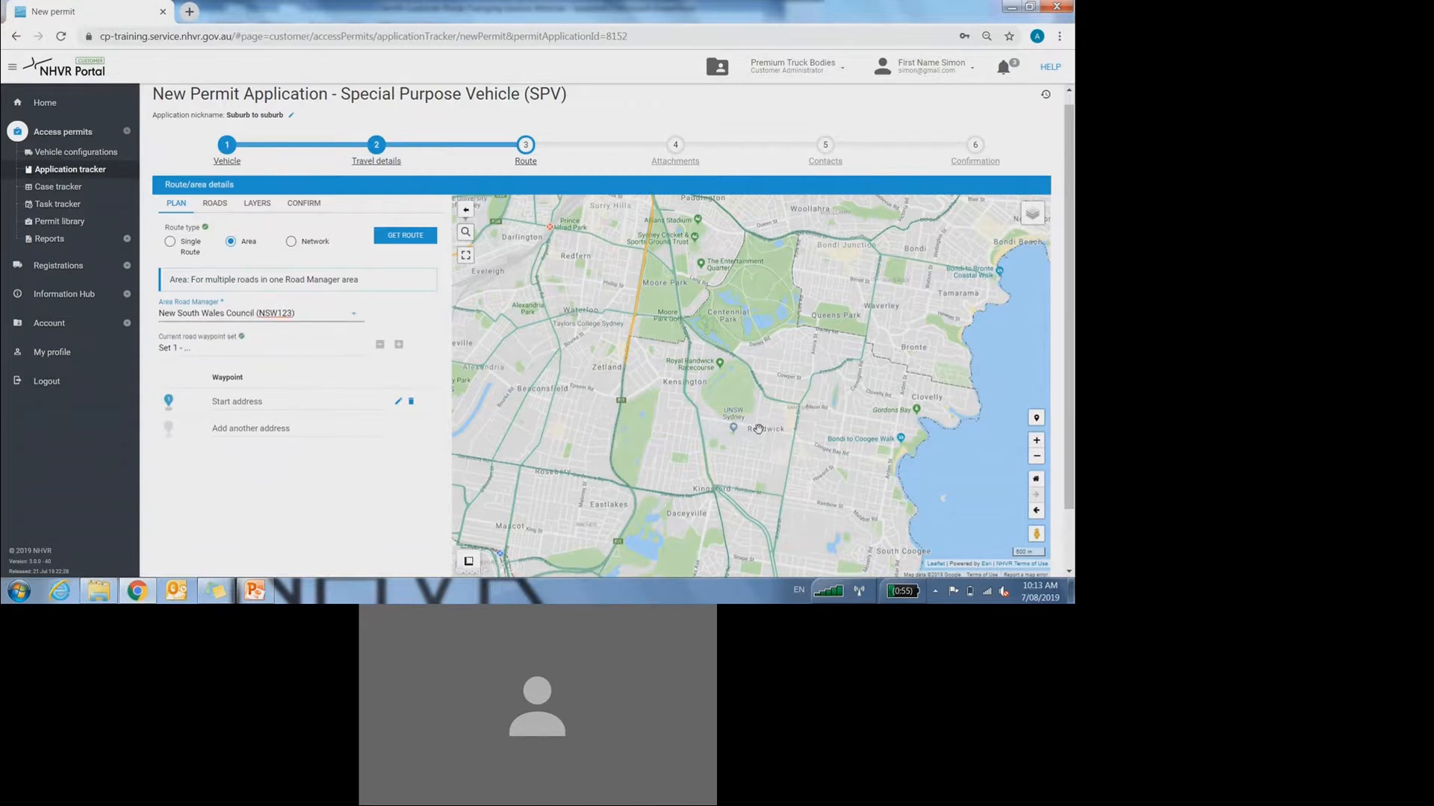
- Place the start waypoint on the map at 213 Anzac Pde, Kensington, where High St meets Anzac Pde
{"action": "scroll", "coordinate": [758, 429], "scroll_direction": "up", "scroll_amount": 1}
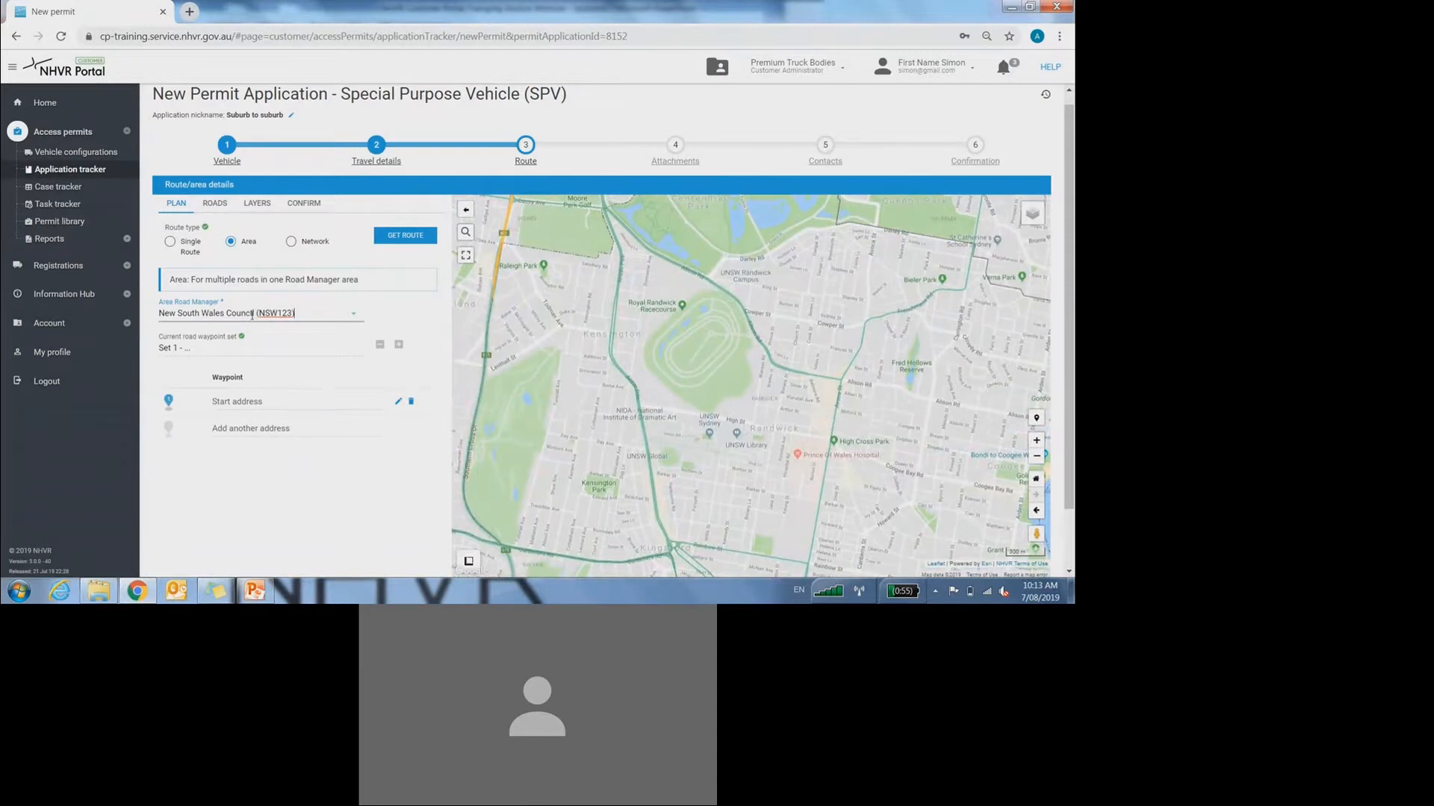
{"action": "scroll", "coordinate": [702, 415], "scroll_direction": "down", "scroll_amount": 1}
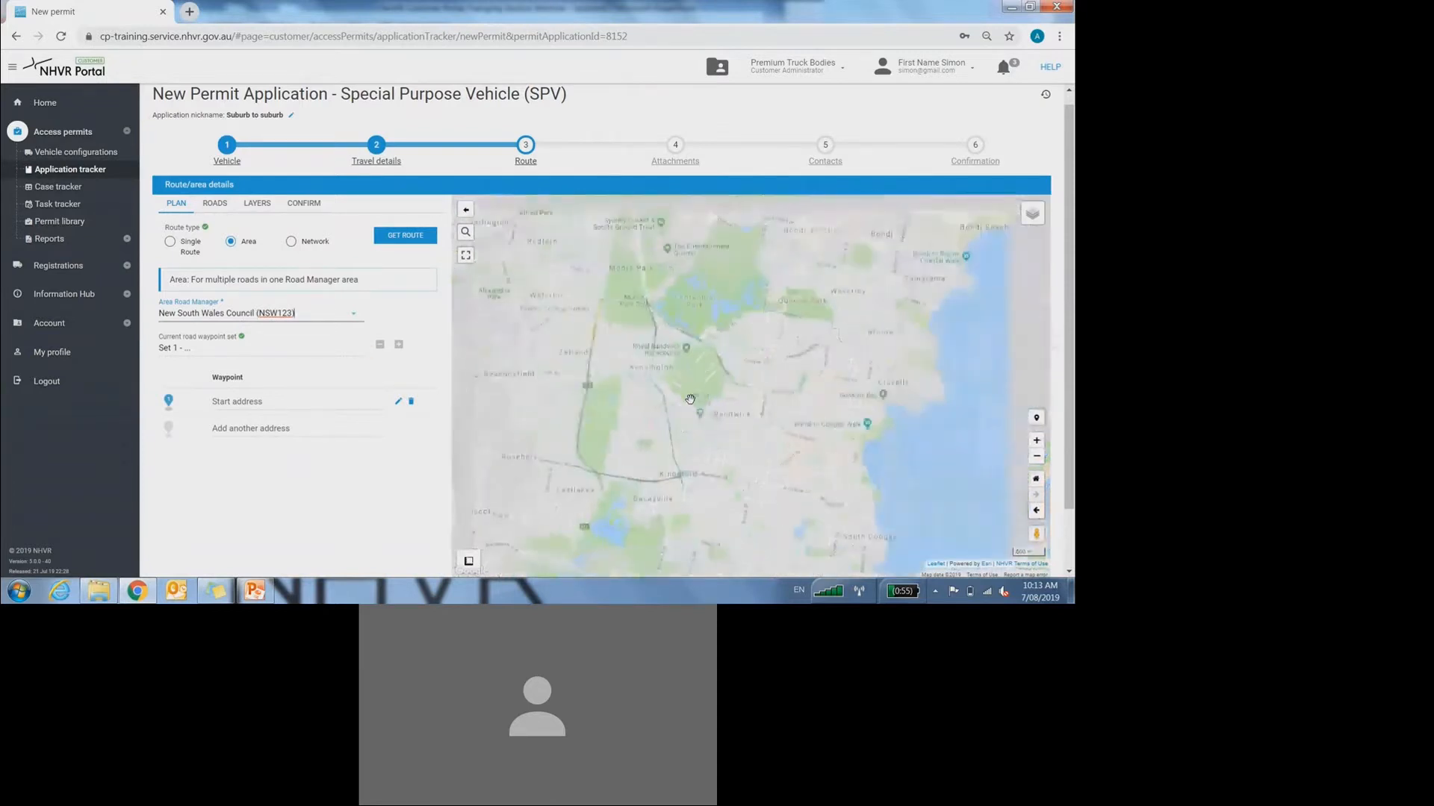
{"action": "scroll", "coordinate": [702, 418], "scroll_direction": "up", "scroll_amount": 1}
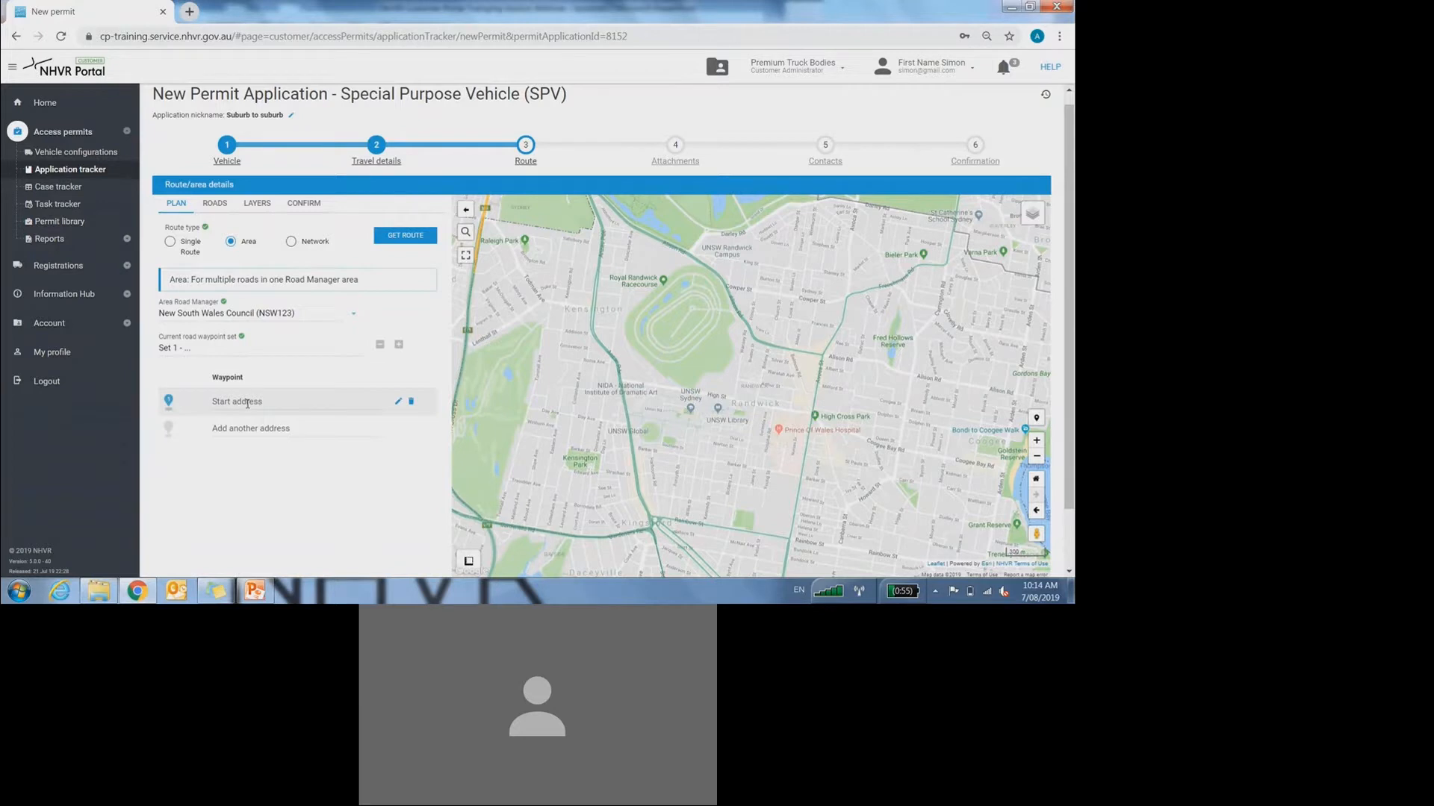
{"action": "left_click", "coordinate": [1036, 422]}
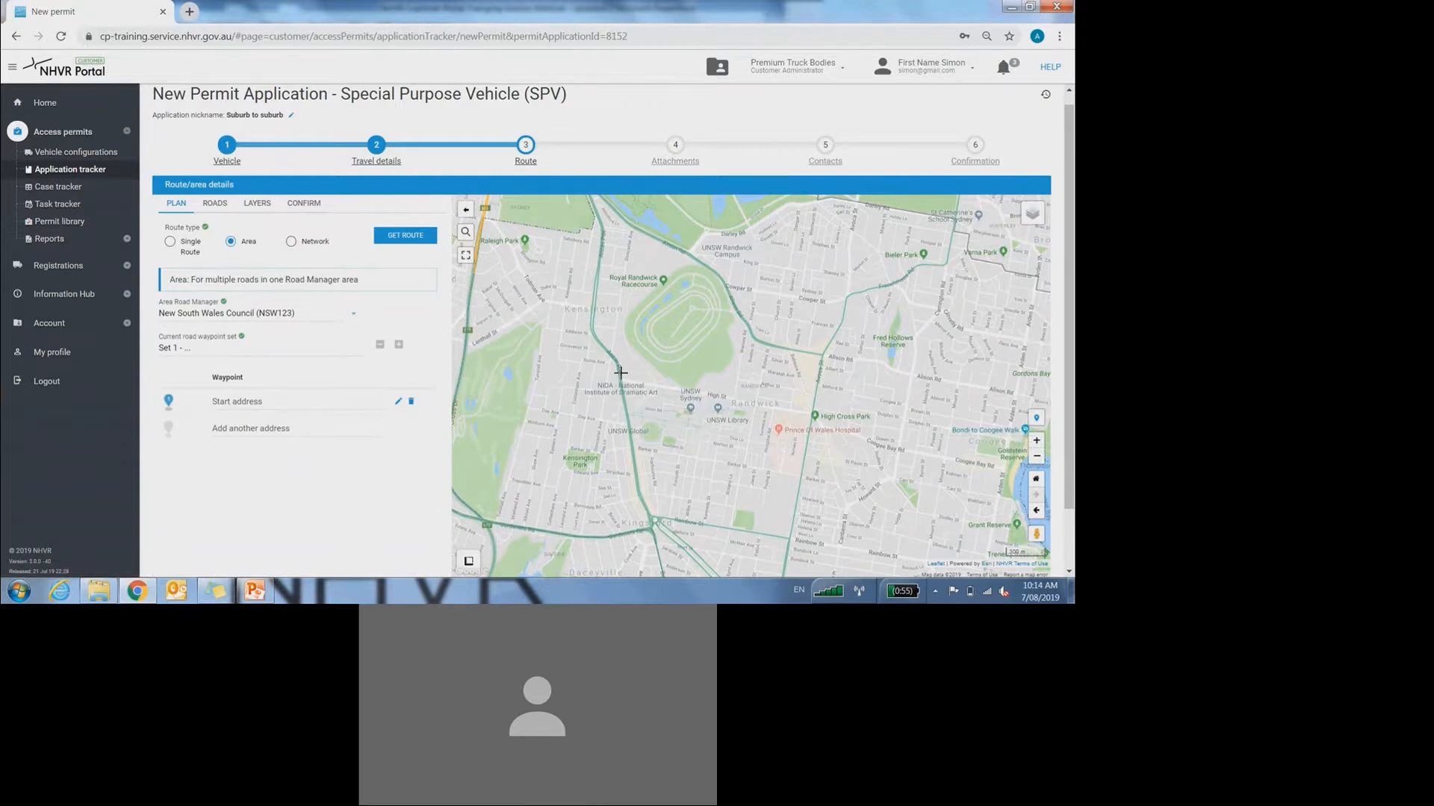
{"action": "scroll", "coordinate": [621, 373], "scroll_direction": "up", "scroll_amount": 5}
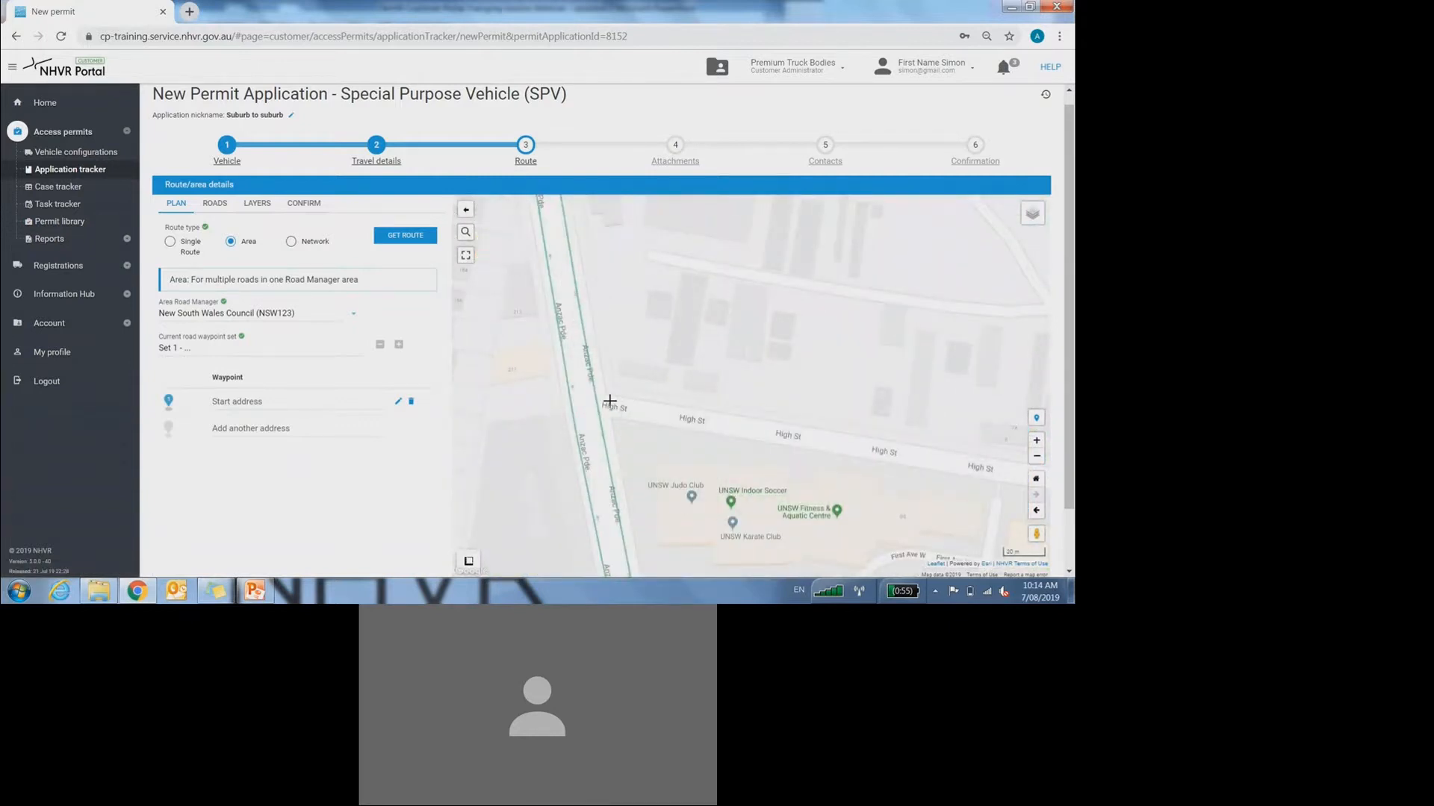
{"action": "left_click", "coordinate": [618, 407]}
{"action": "scroll", "coordinate": [630, 441], "scroll_direction": "down", "scroll_amount": 5}
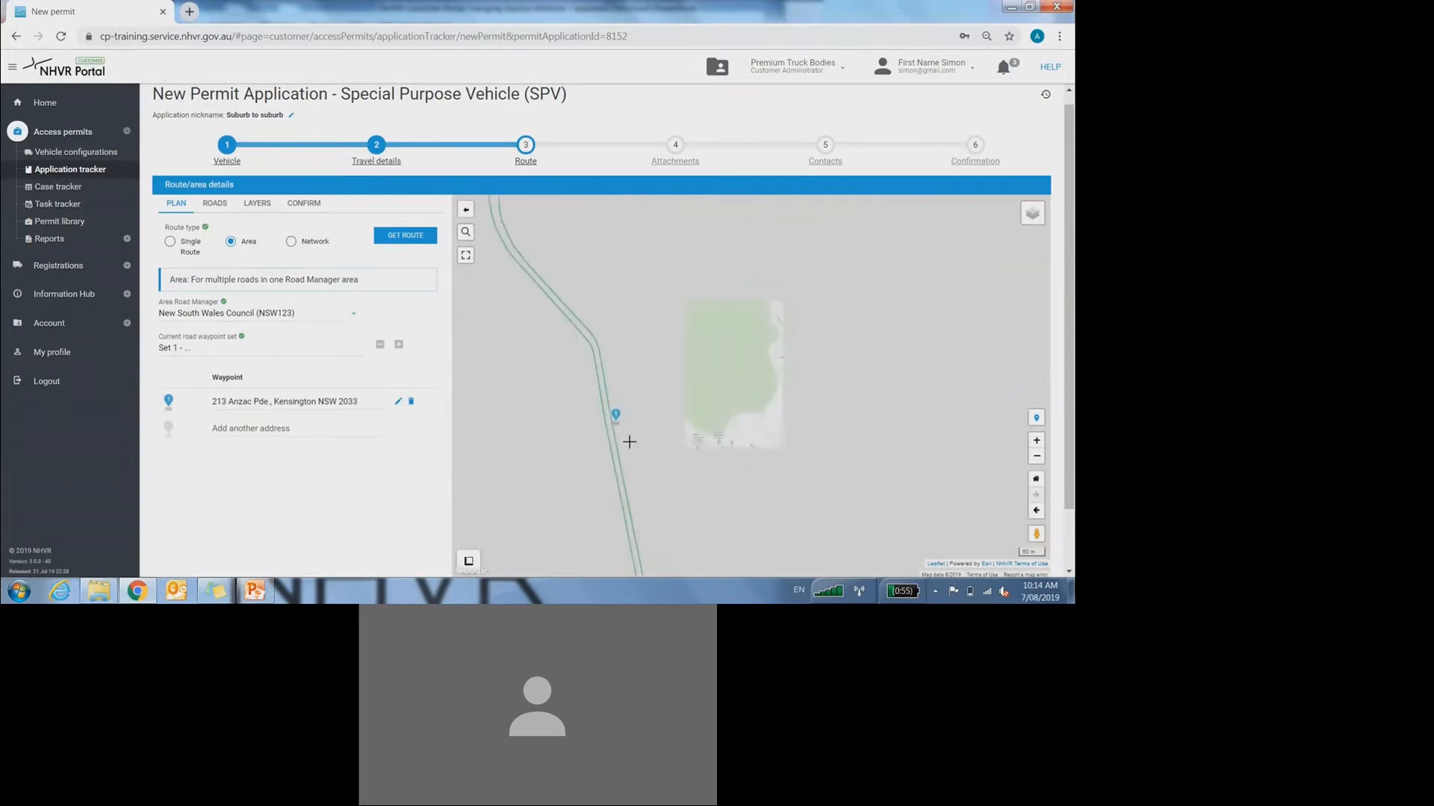
- Place the destination waypoint of Set 1 at 166 Belmore Rd, Randwick, where High St meets Belmore Rd
{"action": "scroll", "coordinate": [809, 461], "scroll_direction": "up", "scroll_amount": 5}
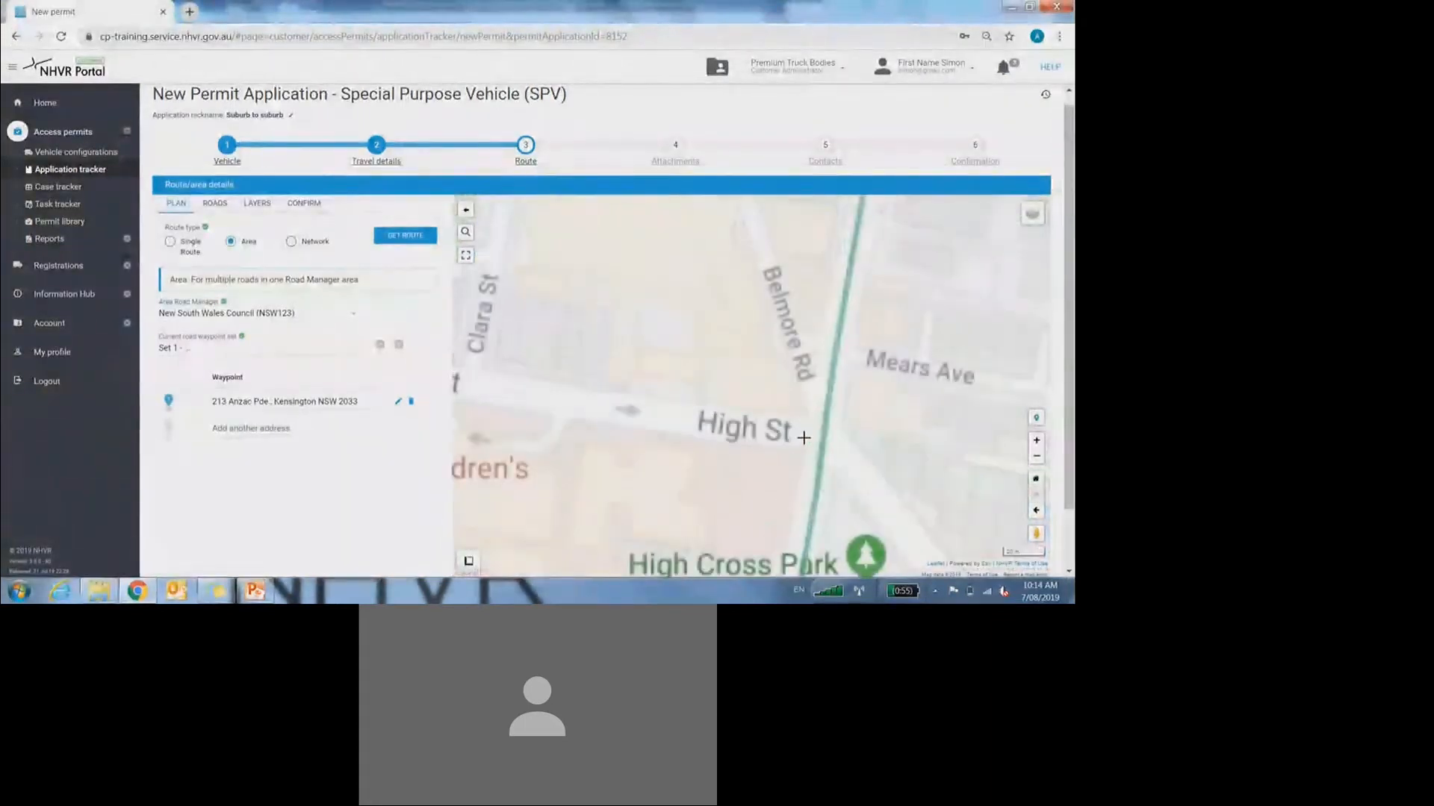
{"action": "left_click", "coordinate": [805, 431]}
{"action": "scroll", "coordinate": [779, 448], "scroll_direction": "down", "scroll_amount": 3}
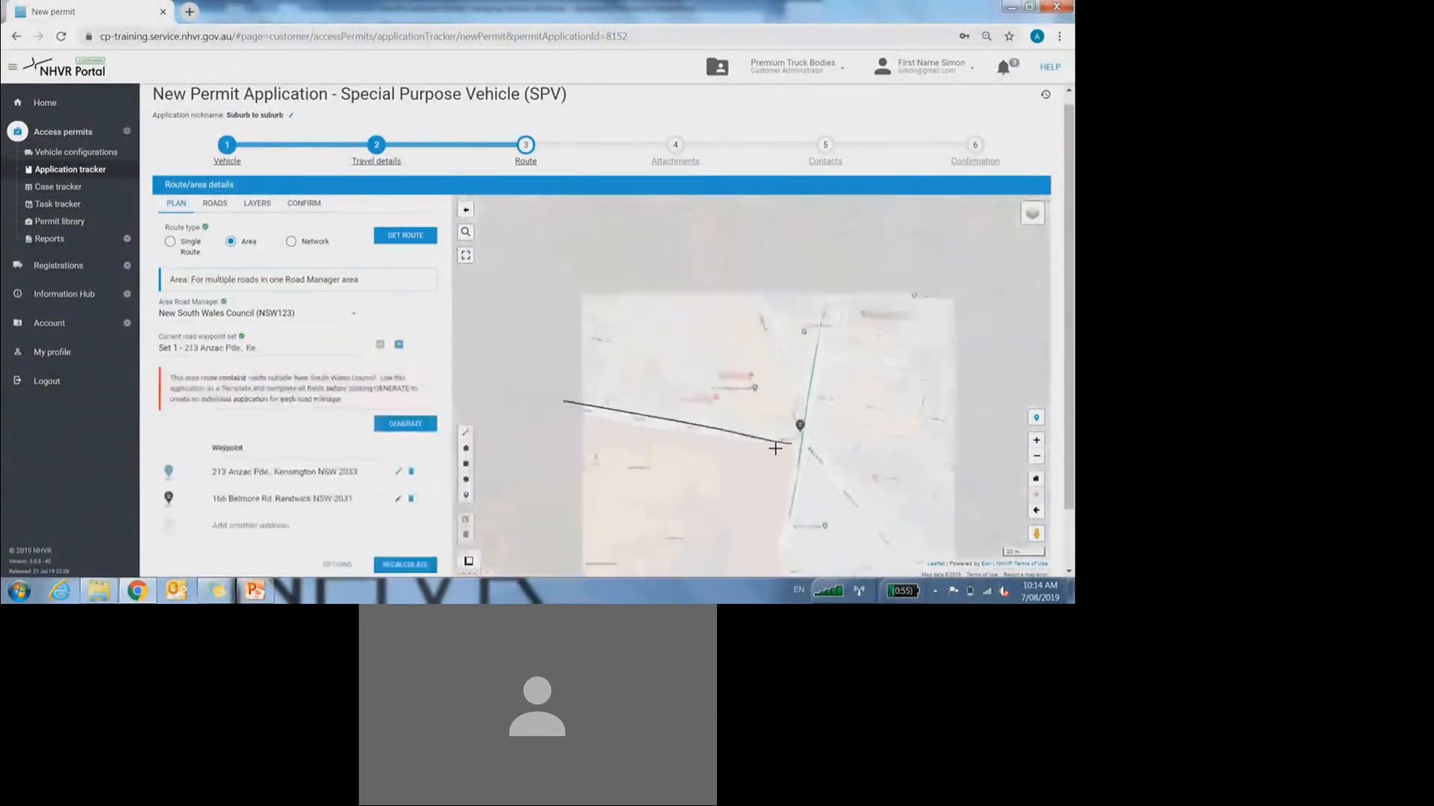
{"action": "scroll", "coordinate": [758, 459], "scroll_direction": "down", "scroll_amount": 1}
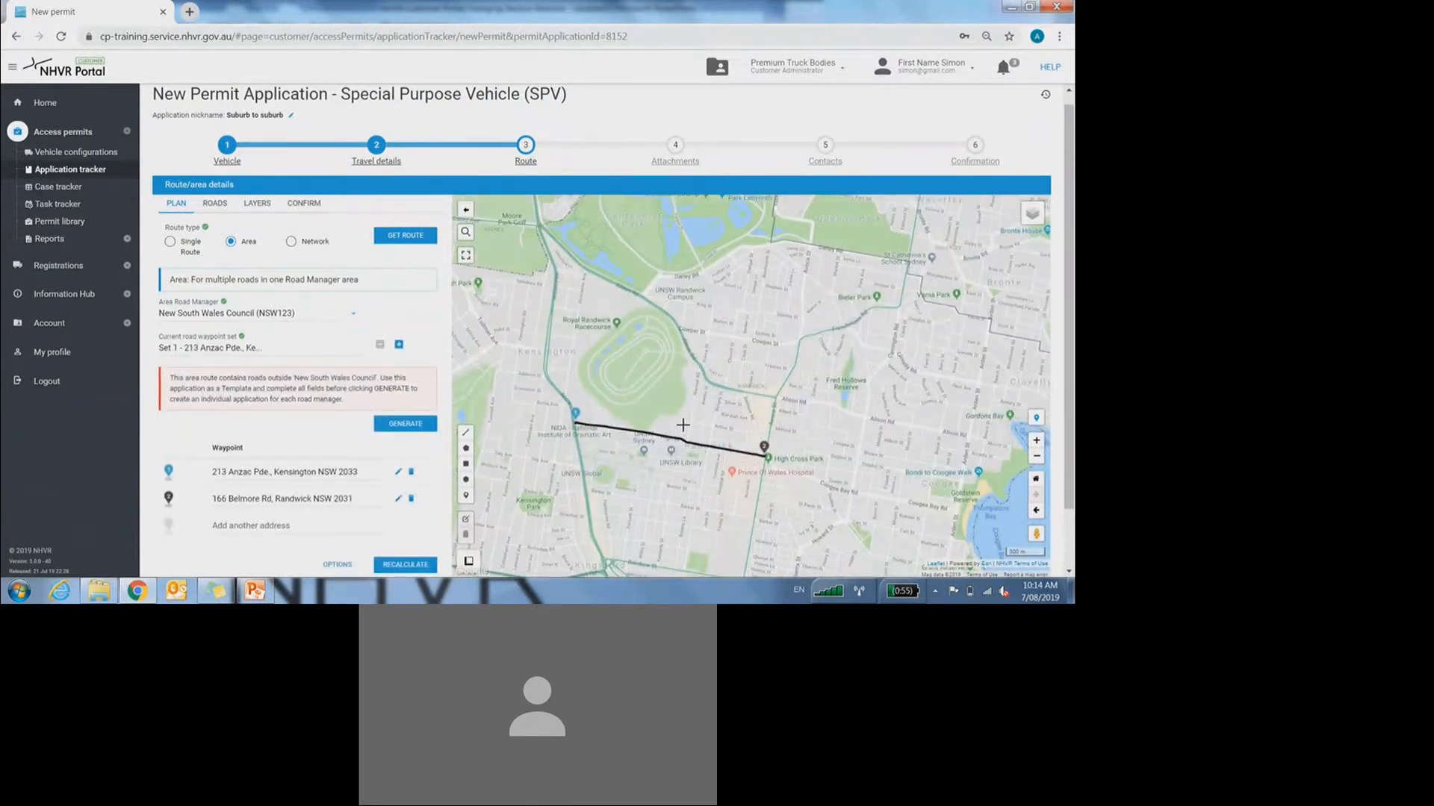
- Add a second road waypoint set and place its start waypoint on Wansey Rd at Alison Rd, Randwick
{"action": "scroll", "coordinate": [717, 376], "scroll_direction": "up", "scroll_amount": 4}
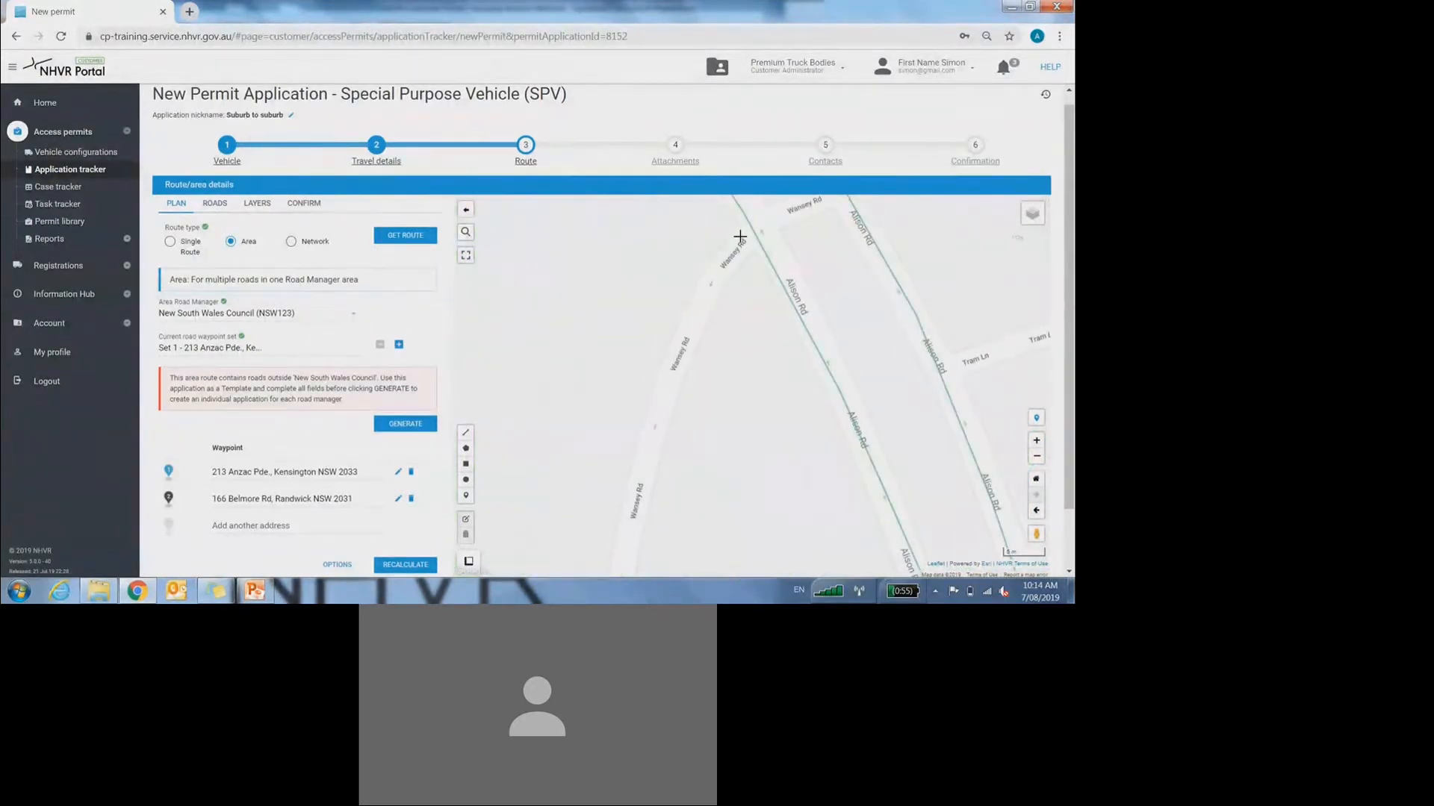
{"action": "left_click", "coordinate": [739, 241]}
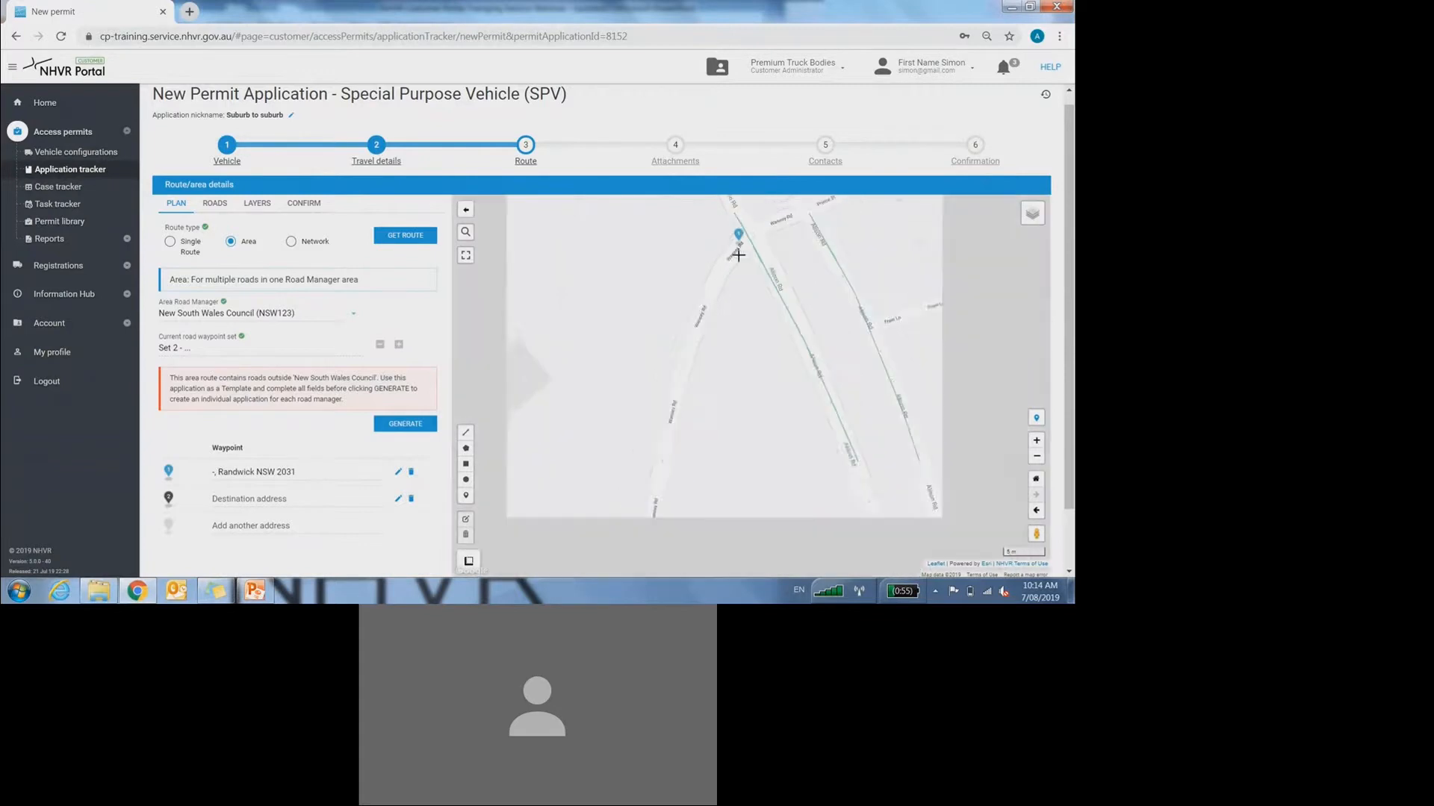
{"action": "scroll", "coordinate": [737, 250], "scroll_direction": "down", "scroll_amount": 2}
{"action": "scroll", "coordinate": [717, 339], "scroll_direction": "down", "scroll_amount": 4}
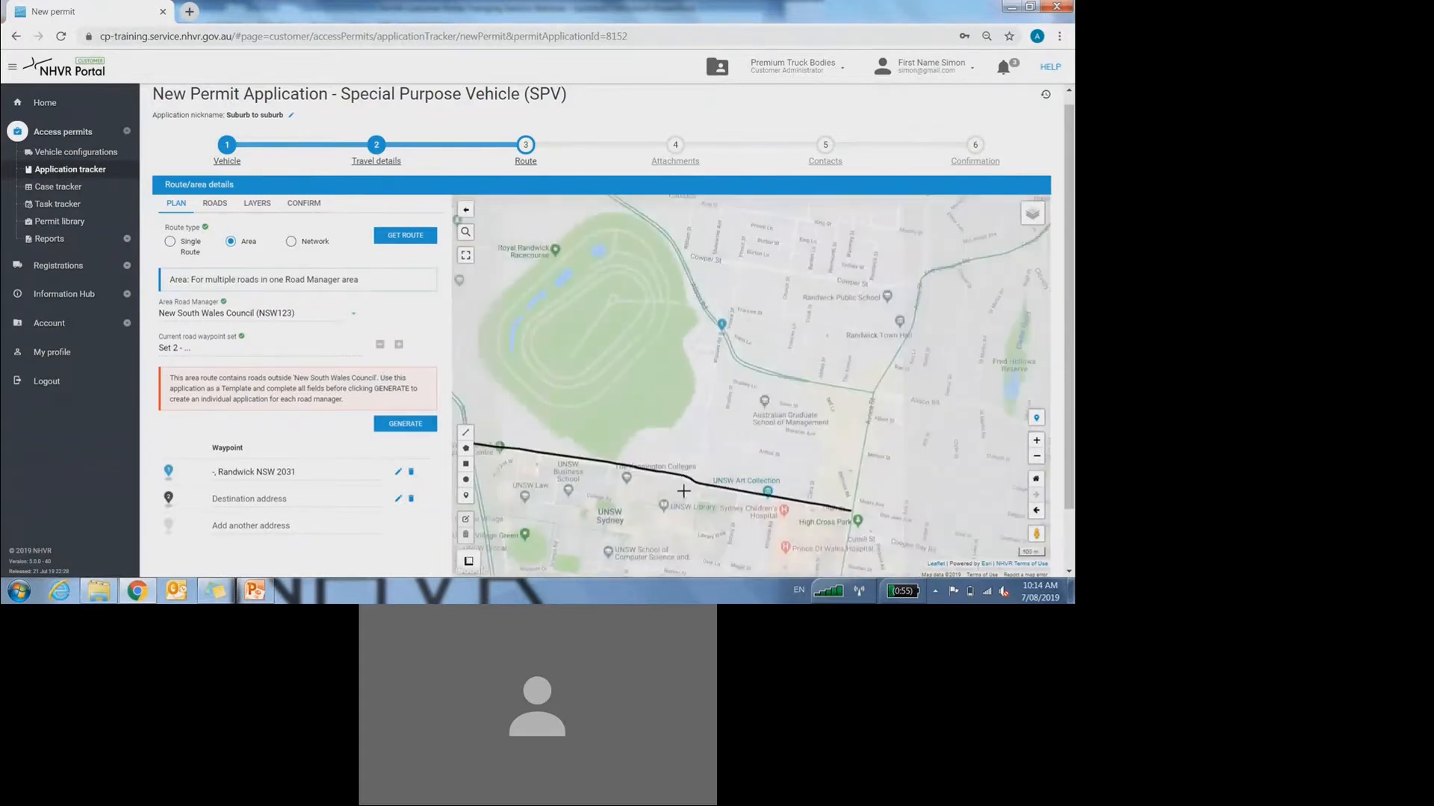
- Place the destination waypoint of Set 2 at 30 High St, Randwick, where the side road joins the High St route
{"action": "scroll", "coordinate": [692, 491], "scroll_direction": "up", "scroll_amount": 2}
{"action": "scroll", "coordinate": [692, 490], "scroll_direction": "up", "scroll_amount": 2}
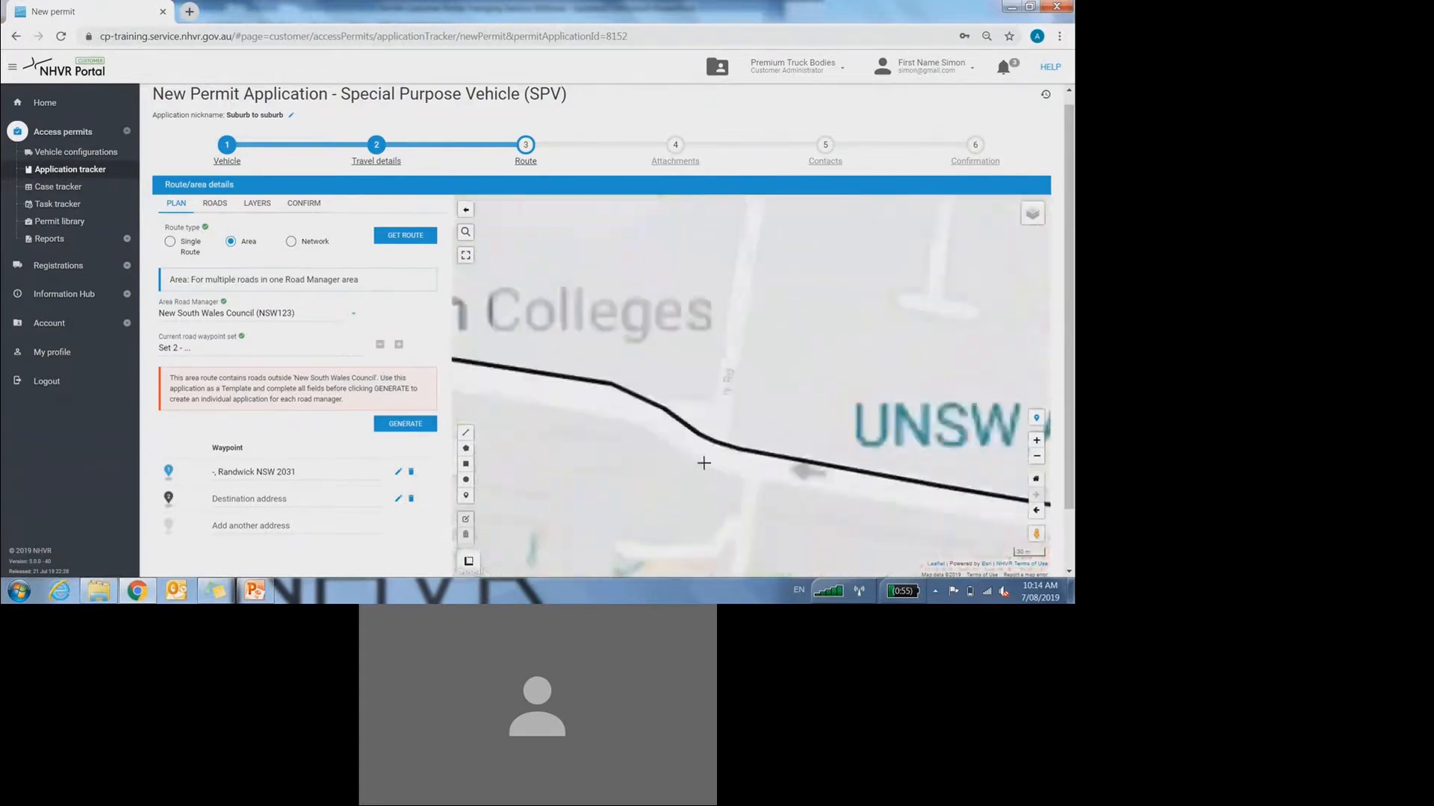
{"action": "left_click", "coordinate": [734, 380]}
{"action": "scroll", "coordinate": [747, 392], "scroll_direction": "down", "scroll_amount": 2}
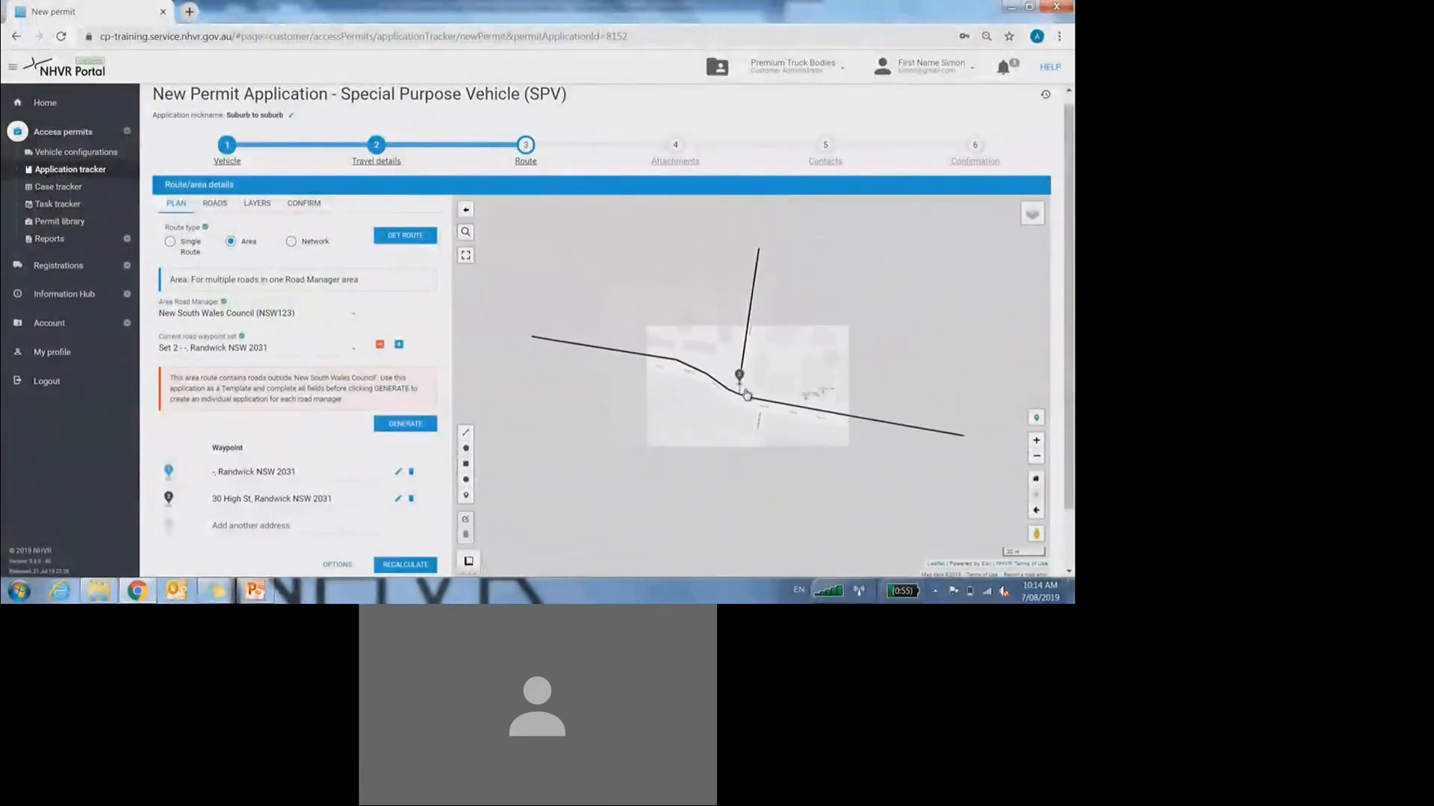
{"action": "scroll", "coordinate": [752, 401], "scroll_direction": "down", "scroll_amount": 2}
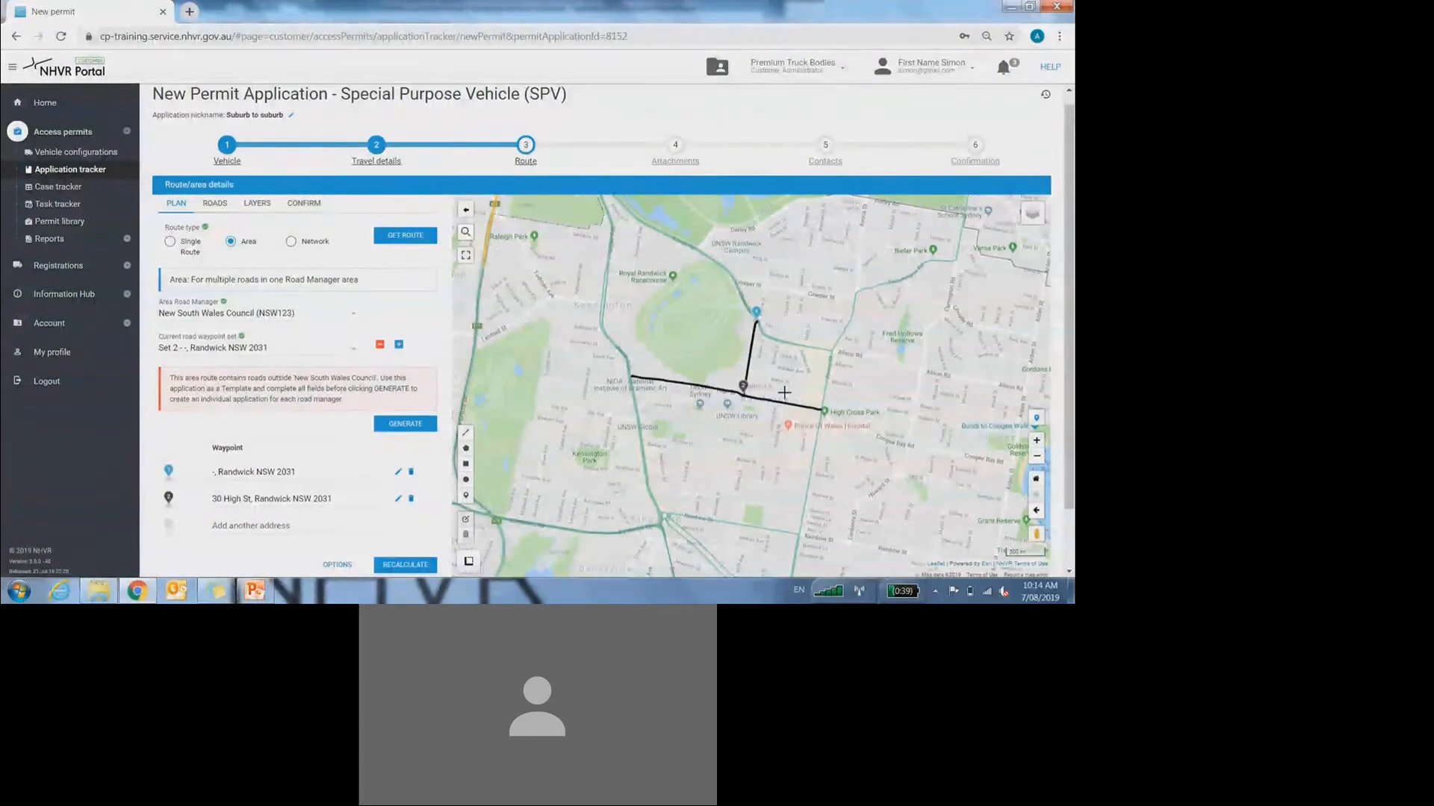
{"action": "left_click_drag", "start_coordinate": [756, 437], "coordinate": [690, 392]}
{"action": "scroll", "coordinate": [669, 402], "scroll_direction": "up", "scroll_amount": 1}
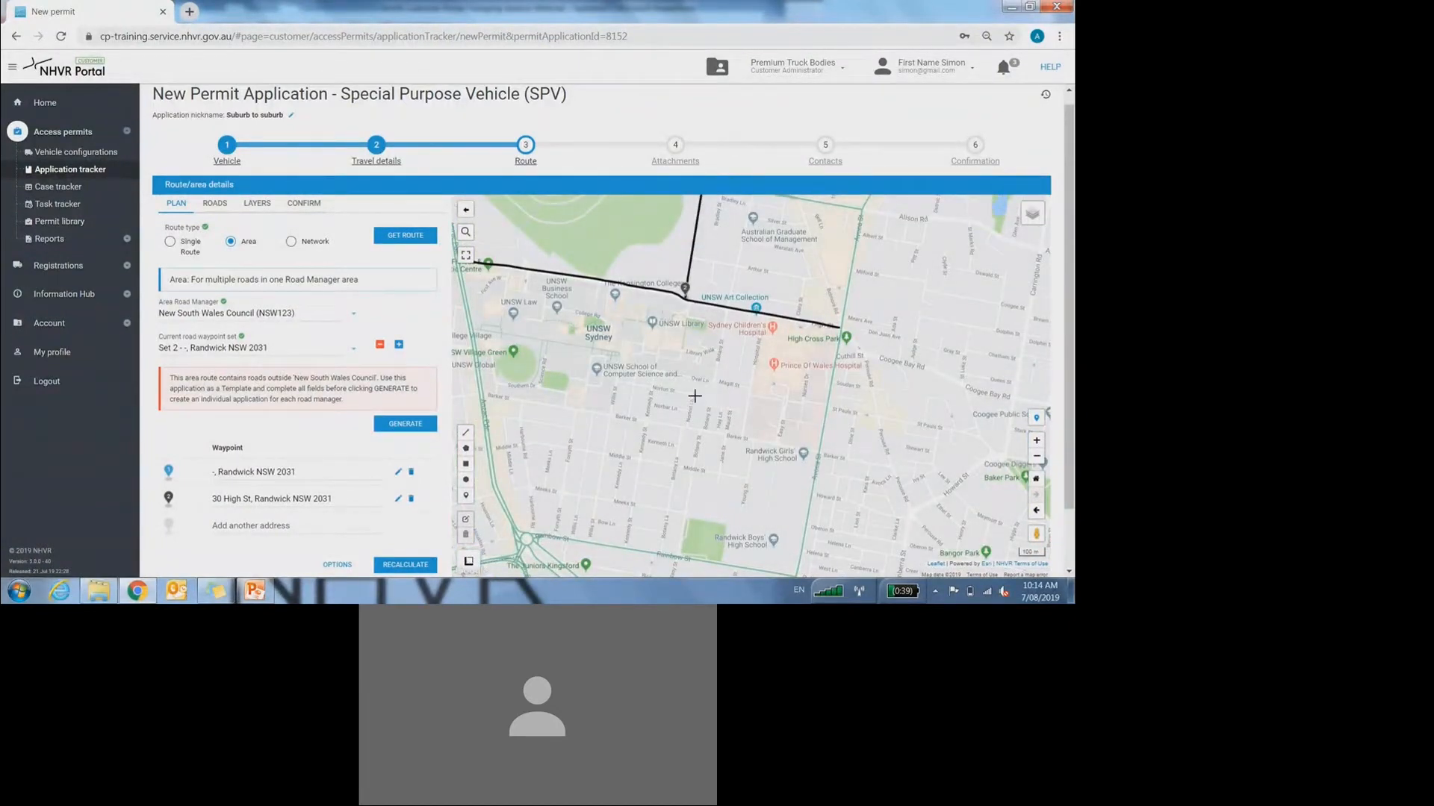
{"action": "scroll", "coordinate": [728, 334], "scroll_direction": "up", "scroll_amount": 1}
{"action": "scroll", "coordinate": [786, 314], "scroll_direction": "up", "scroll_amount": 2}
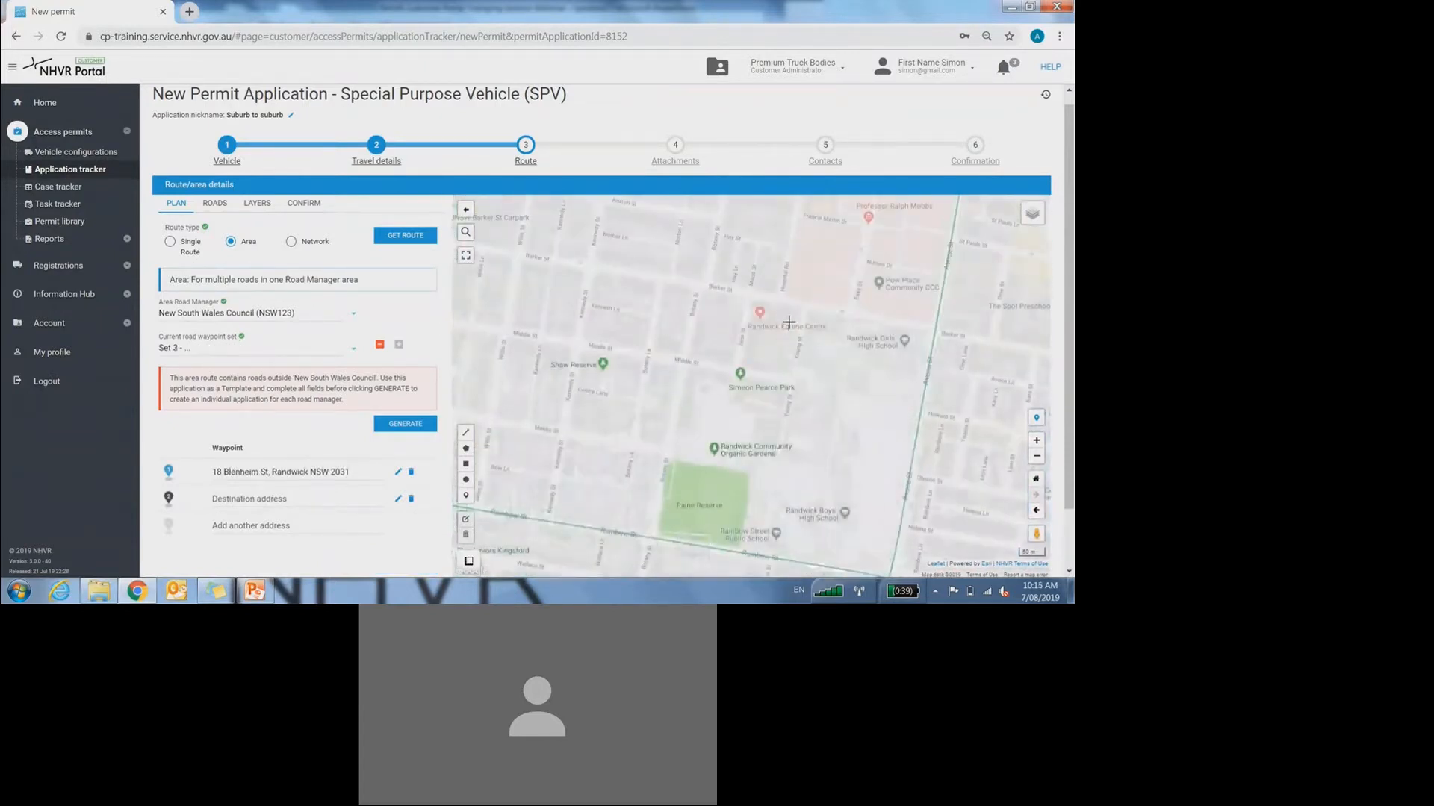
{"action": "left_click", "coordinate": [562, 431]}
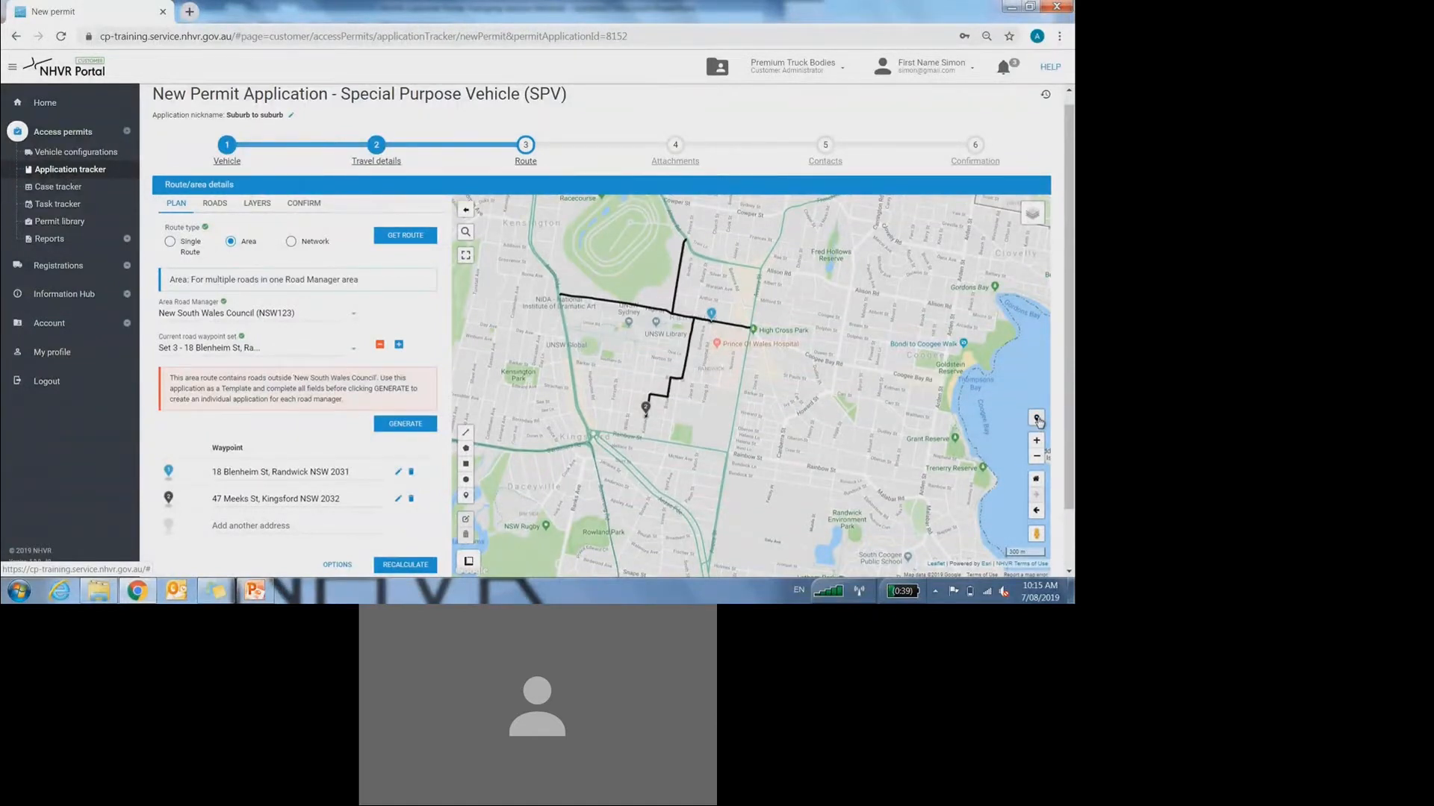
- Switch between waypoint sets 1, 2 and 3 to review each one's route on the map, finishing on Set 3
{"action": "left_click_drag", "start_coordinate": [822, 469], "coordinate": [865, 483]}
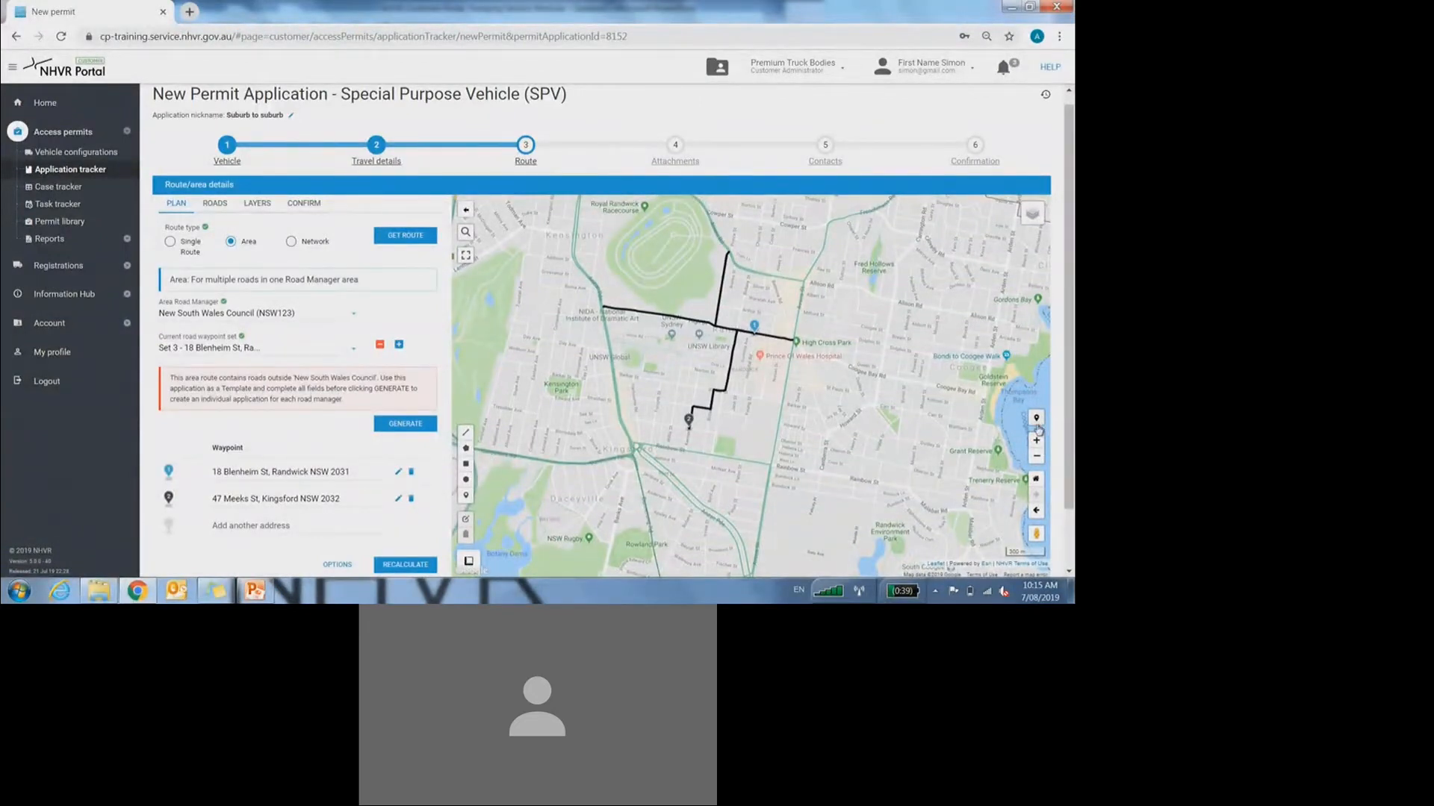
{"action": "left_click_drag", "start_coordinate": [862, 441], "coordinate": [881, 457]}
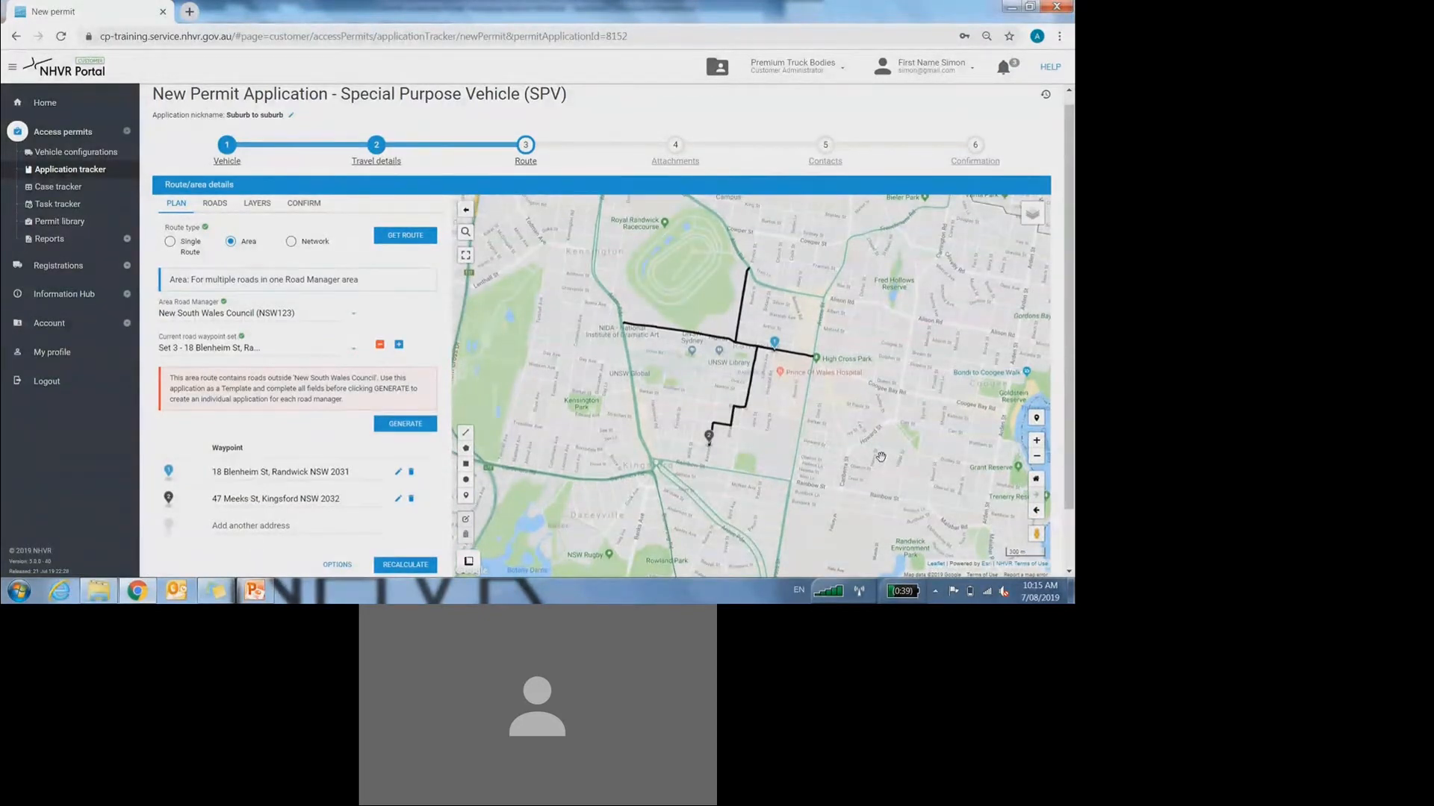
{"action": "left_click", "coordinate": [210, 347]}
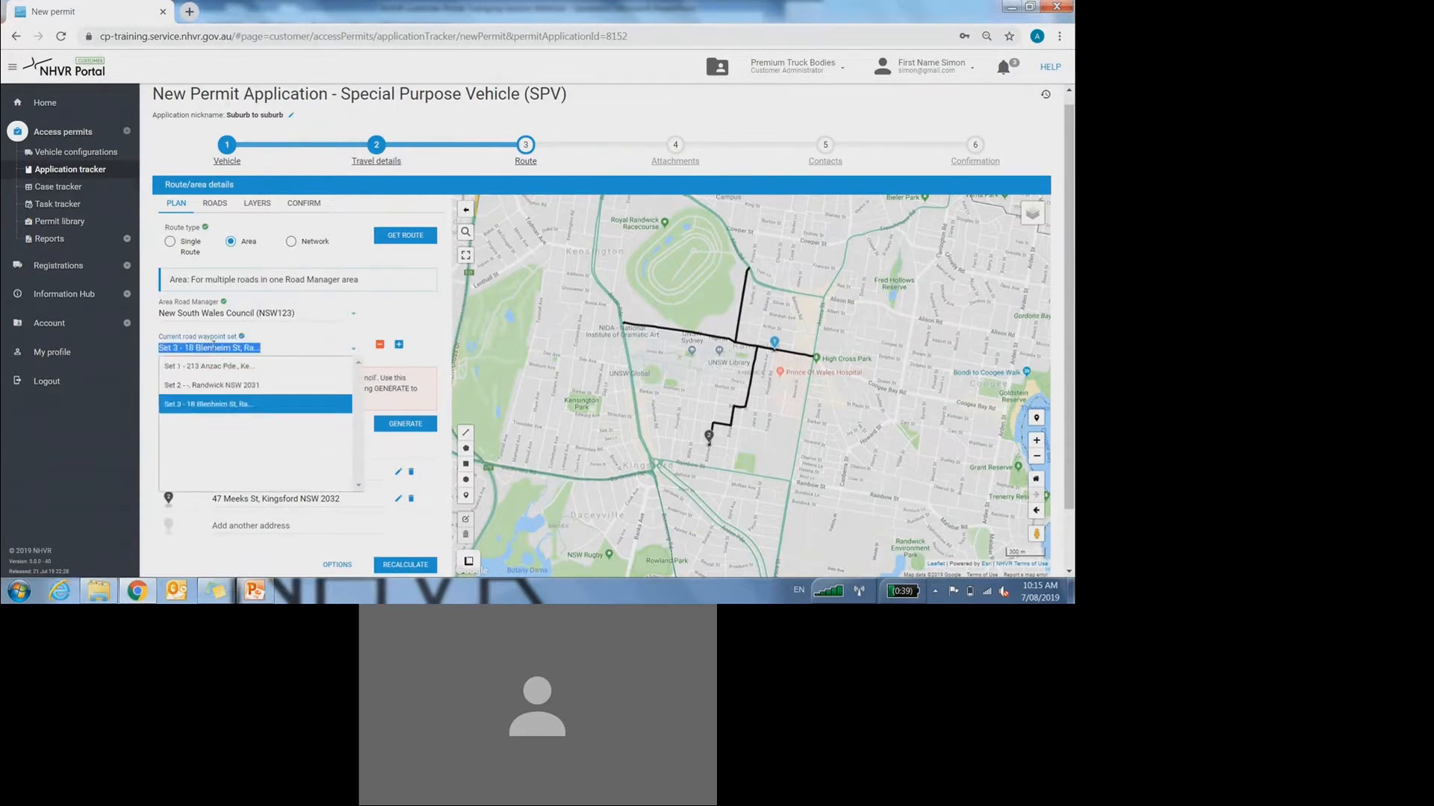
{"action": "left_click", "coordinate": [219, 367]}
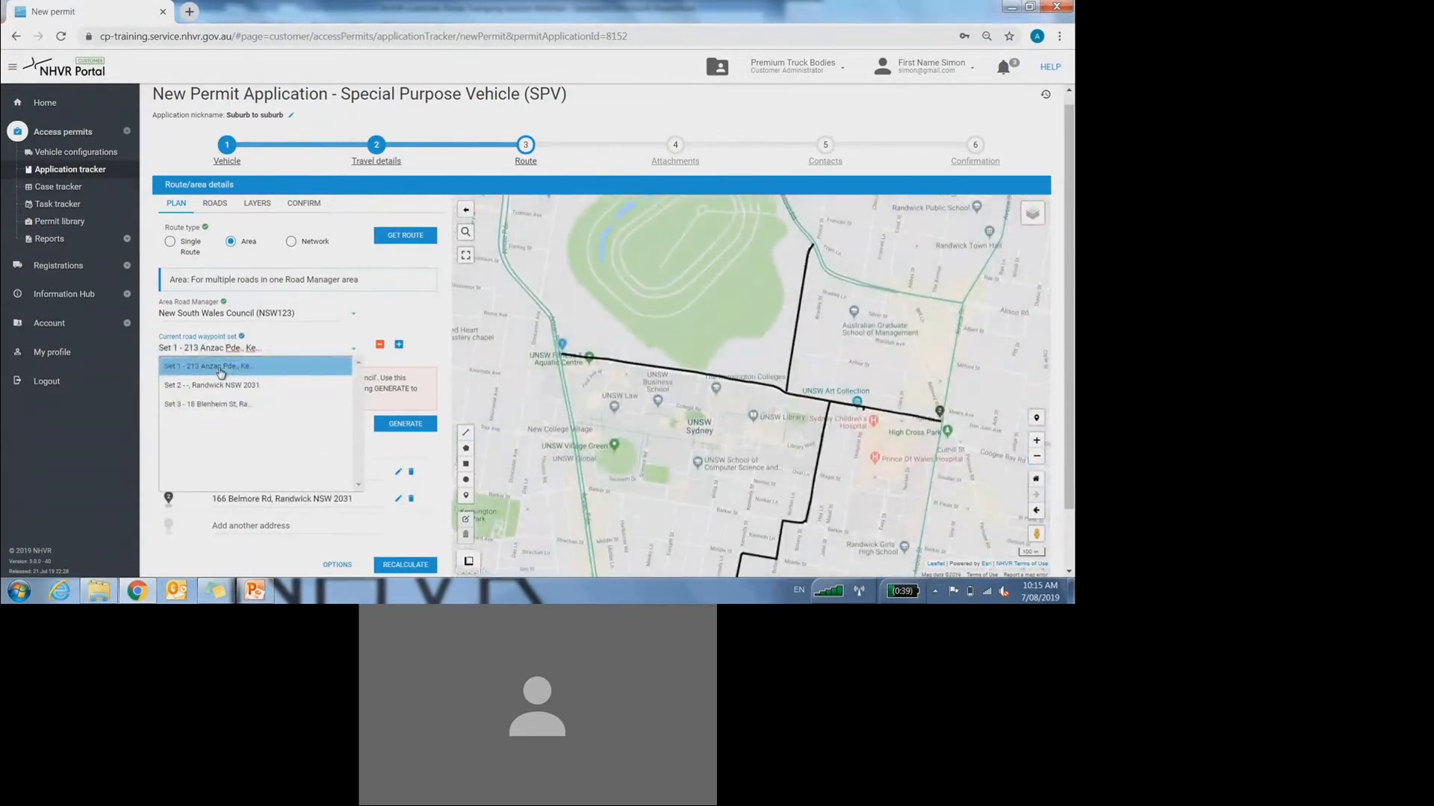
{"action": "left_click", "coordinate": [219, 386]}
{"action": "left_click", "coordinate": [218, 406]}
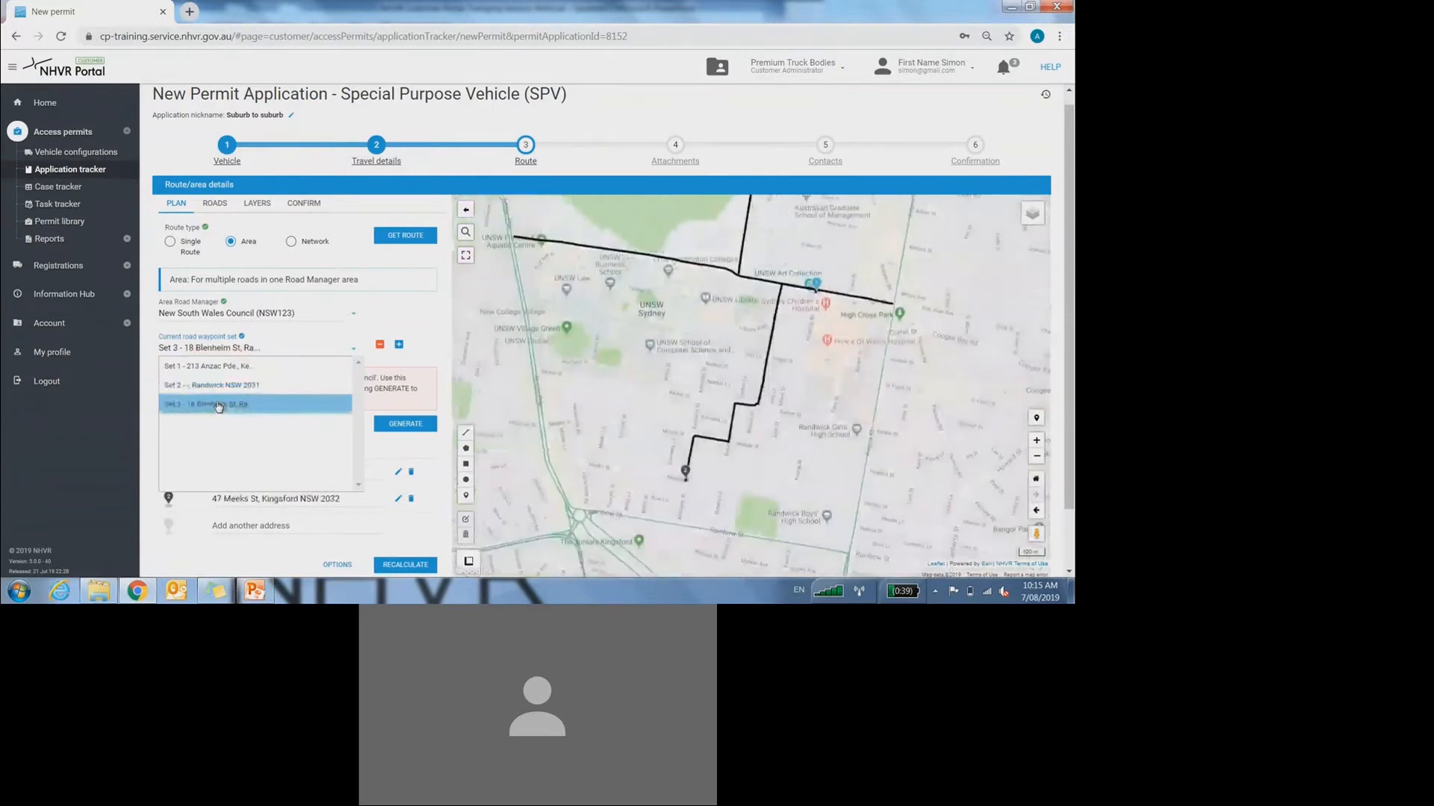
{"action": "left_click", "coordinate": [216, 385]}
{"action": "left_click", "coordinate": [217, 367]}
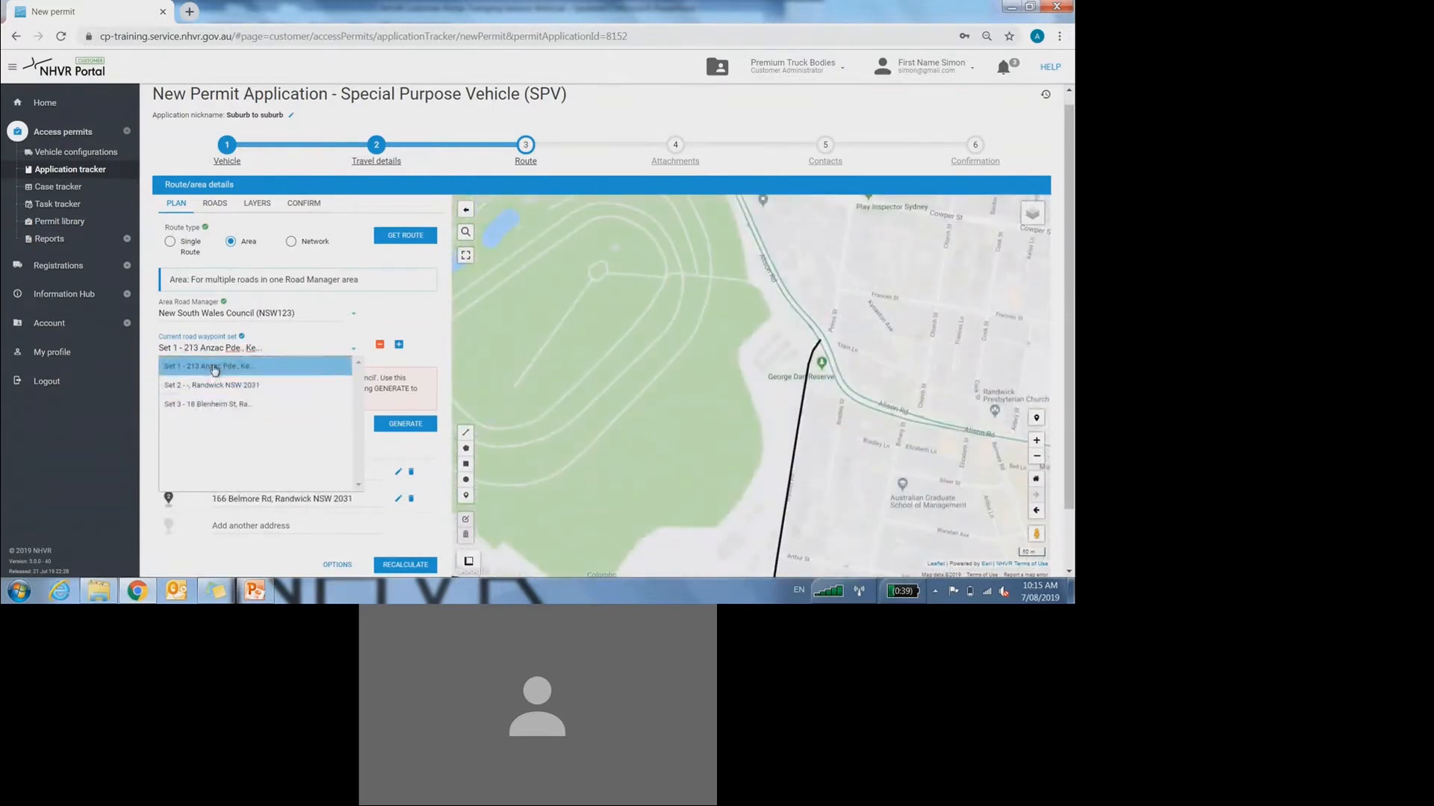
{"action": "left_click", "coordinate": [216, 384]}
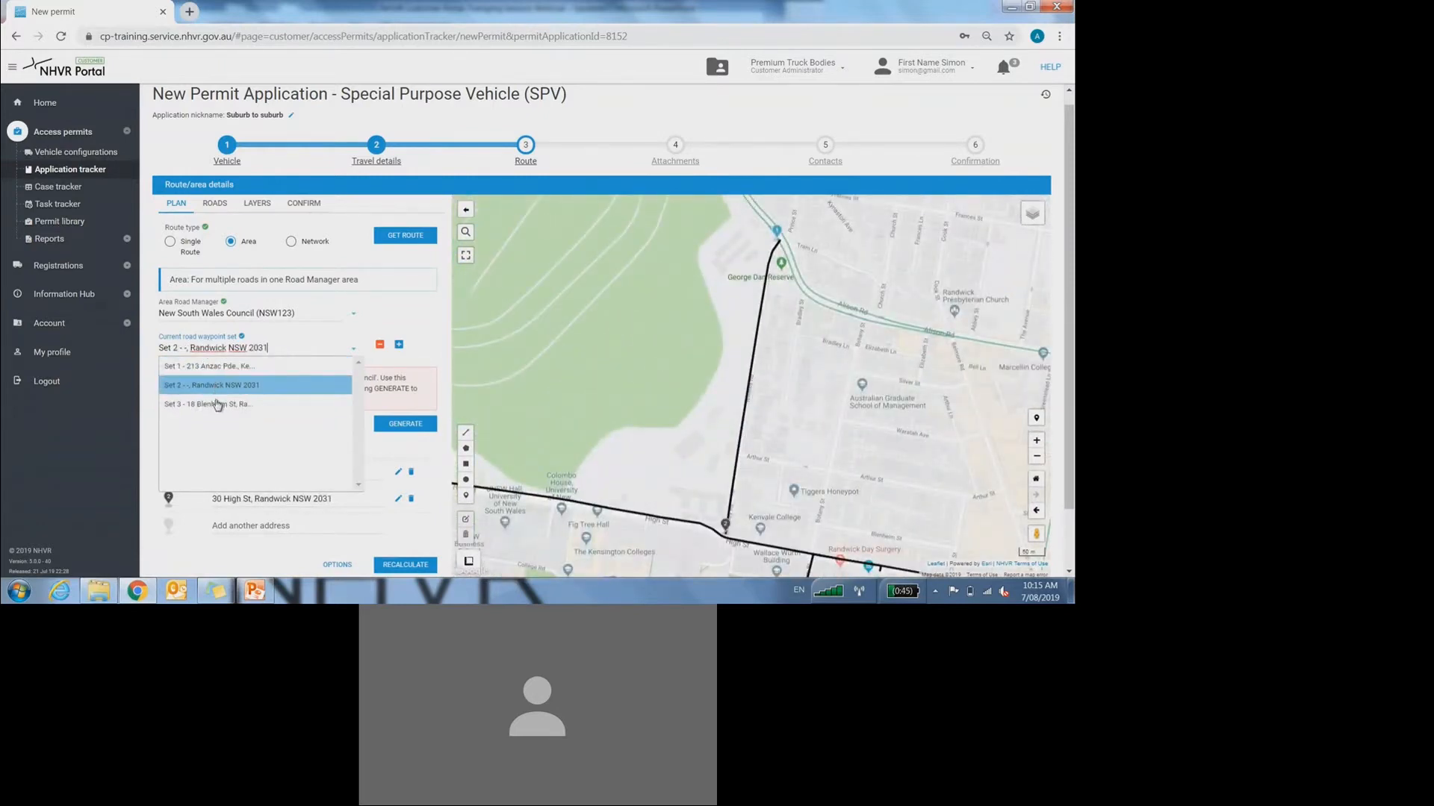
{"action": "left_click", "coordinate": [217, 404]}
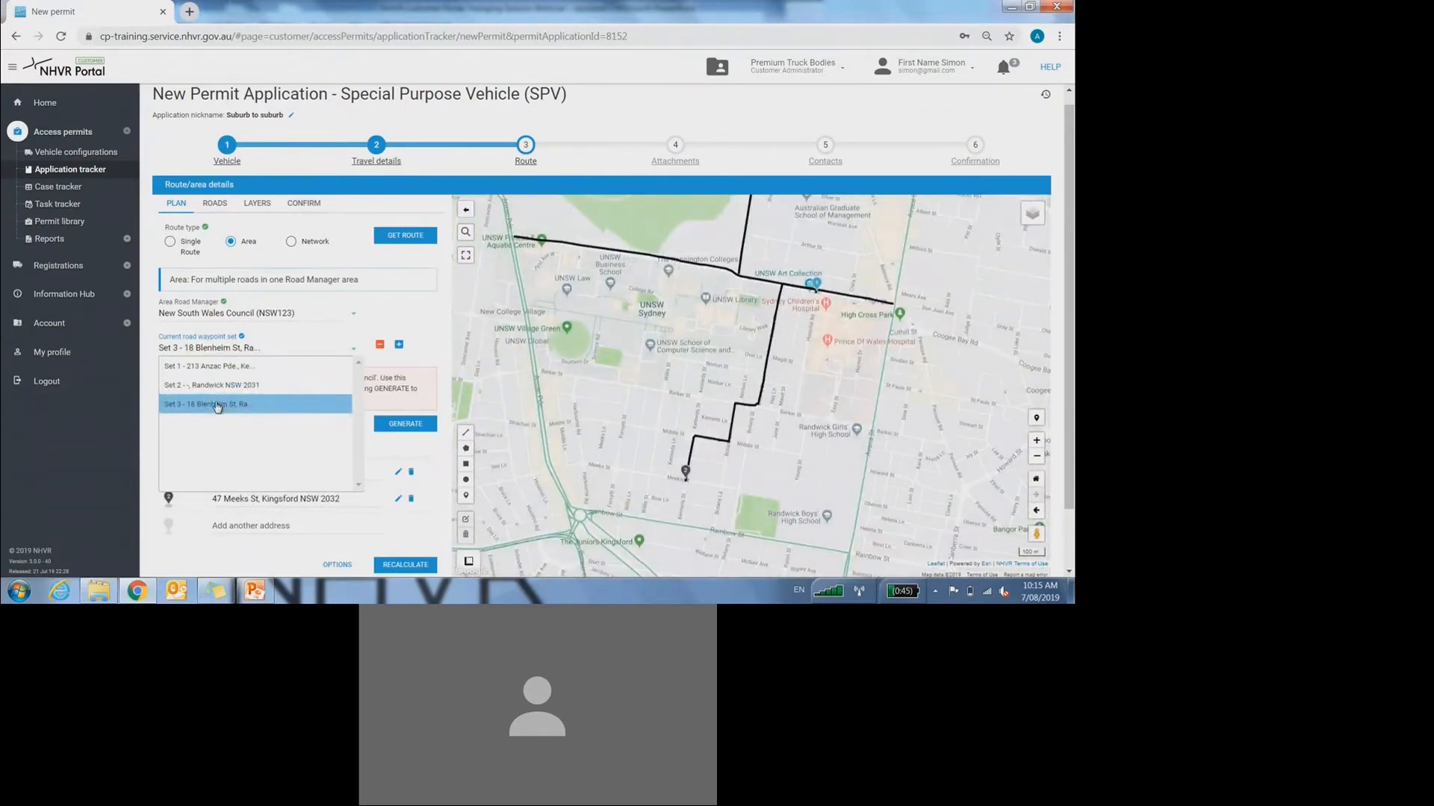
{"action": "left_click", "coordinate": [217, 386]}
{"action": "left_click", "coordinate": [217, 368]}
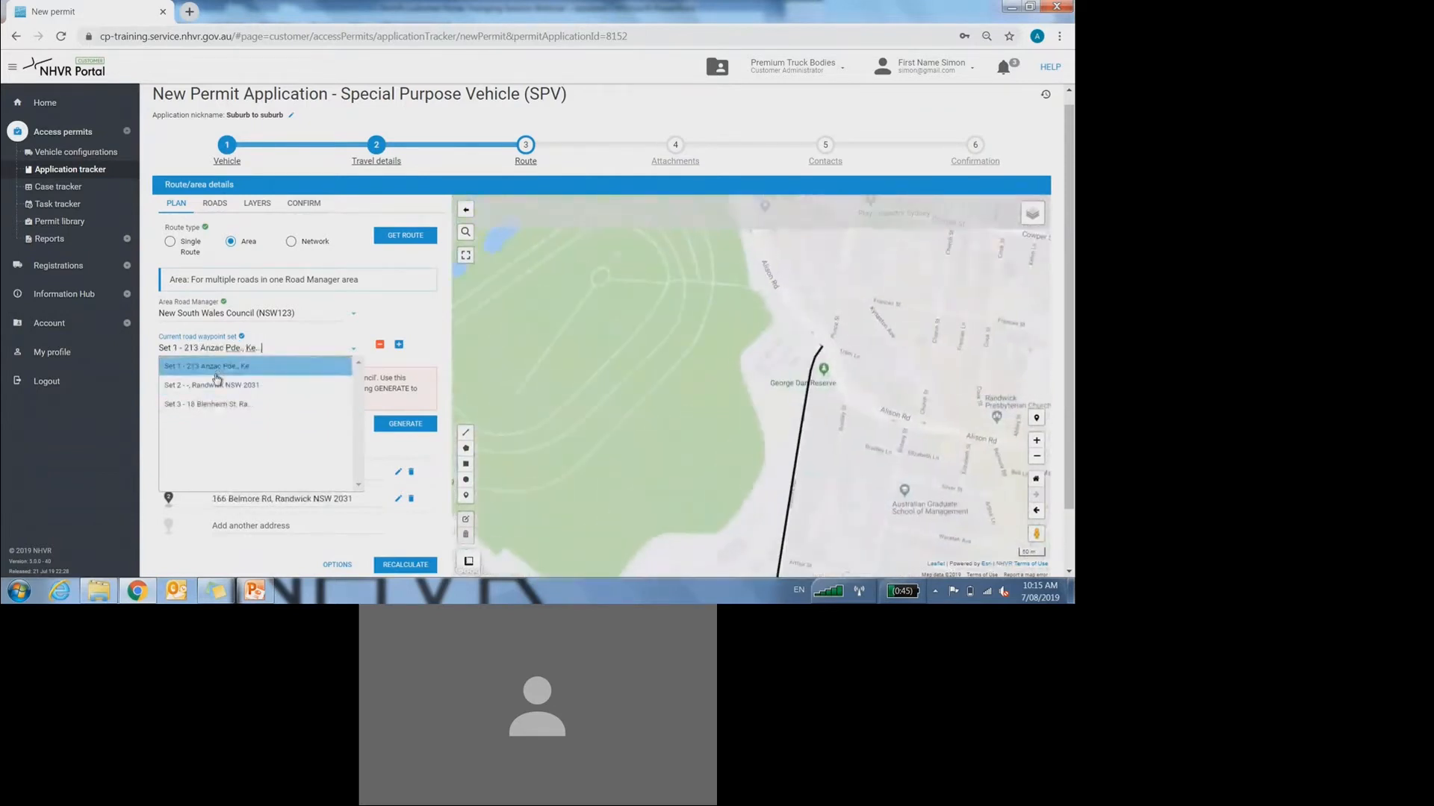
{"action": "left_click", "coordinate": [218, 388]}
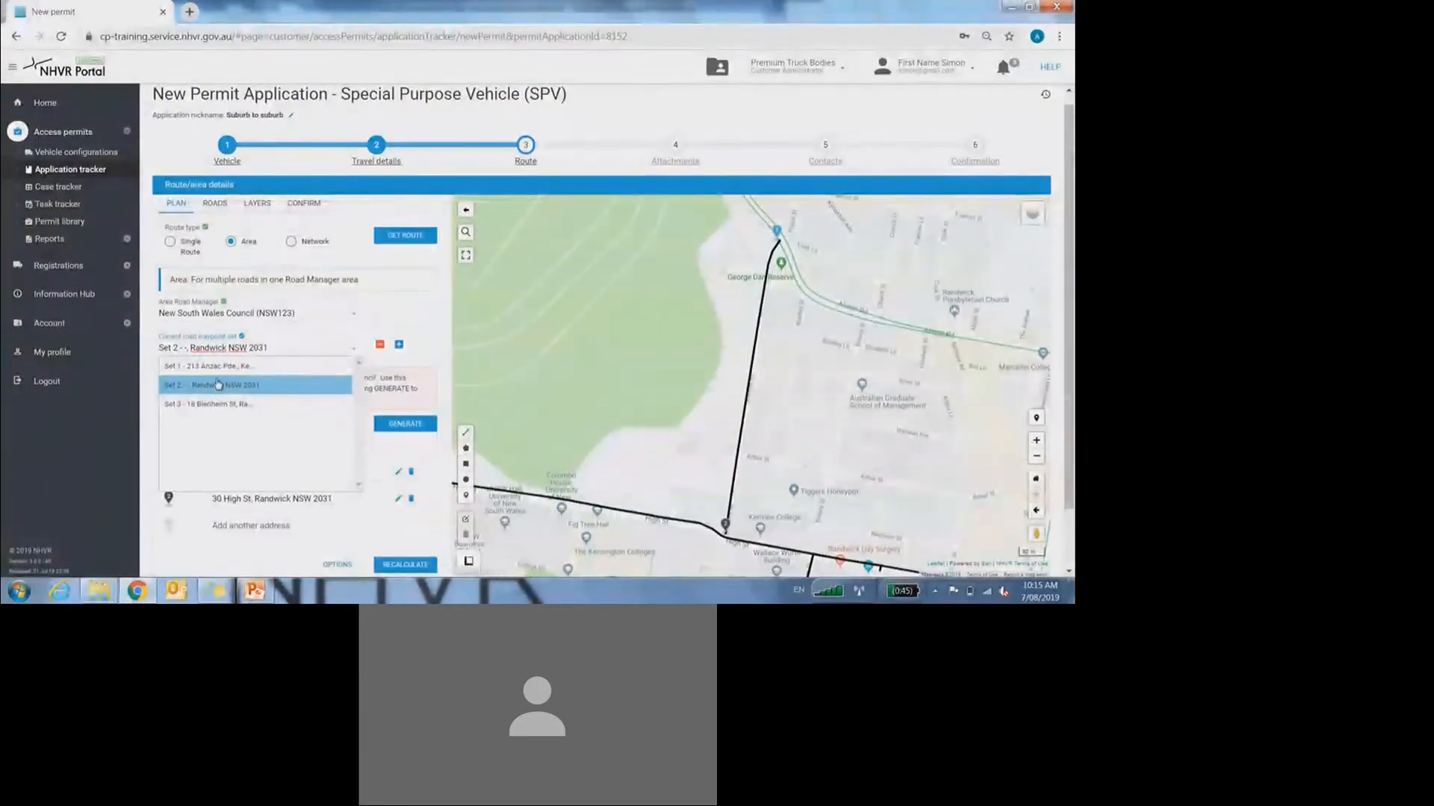
{"action": "left_click", "coordinate": [215, 373]}
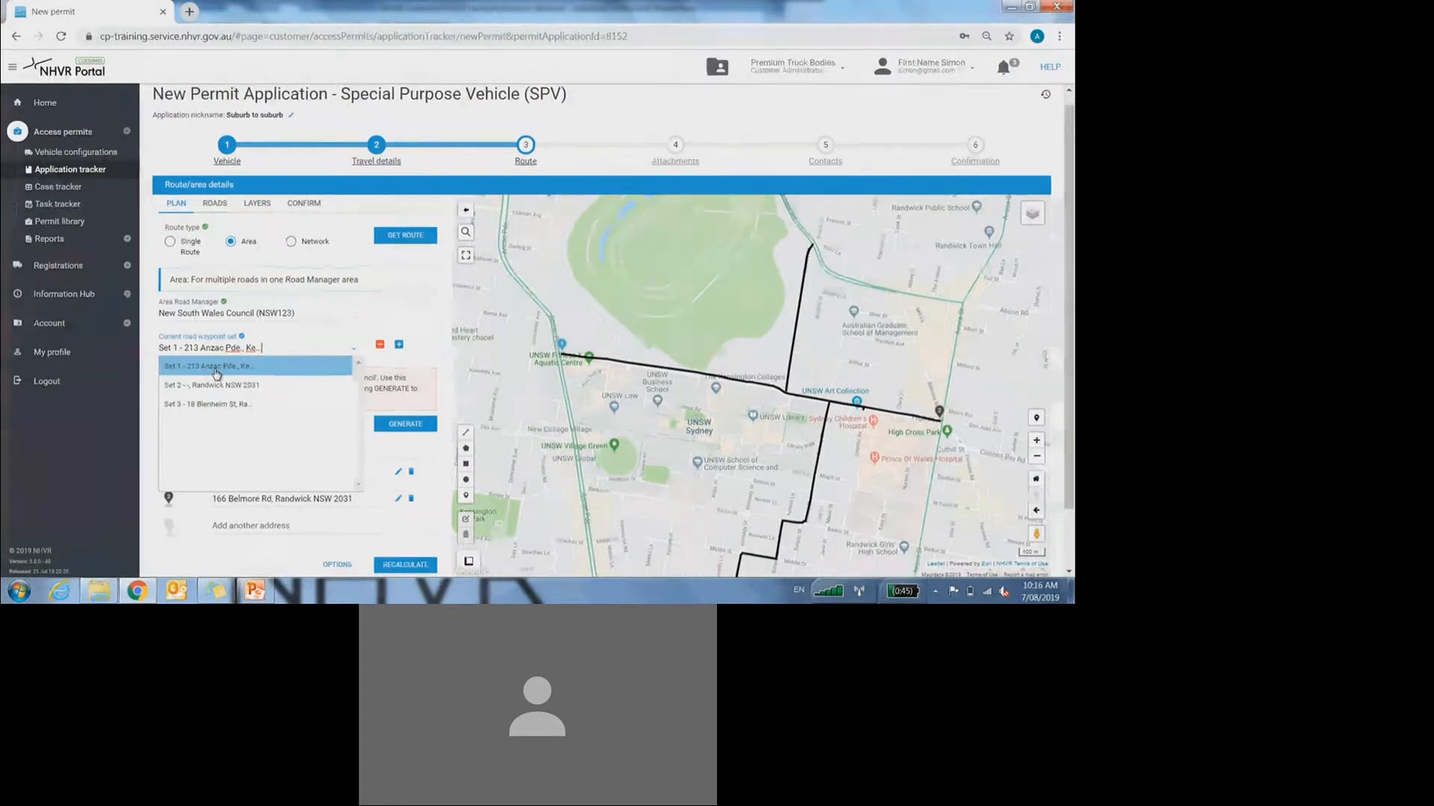
{"action": "left_click", "coordinate": [217, 385]}
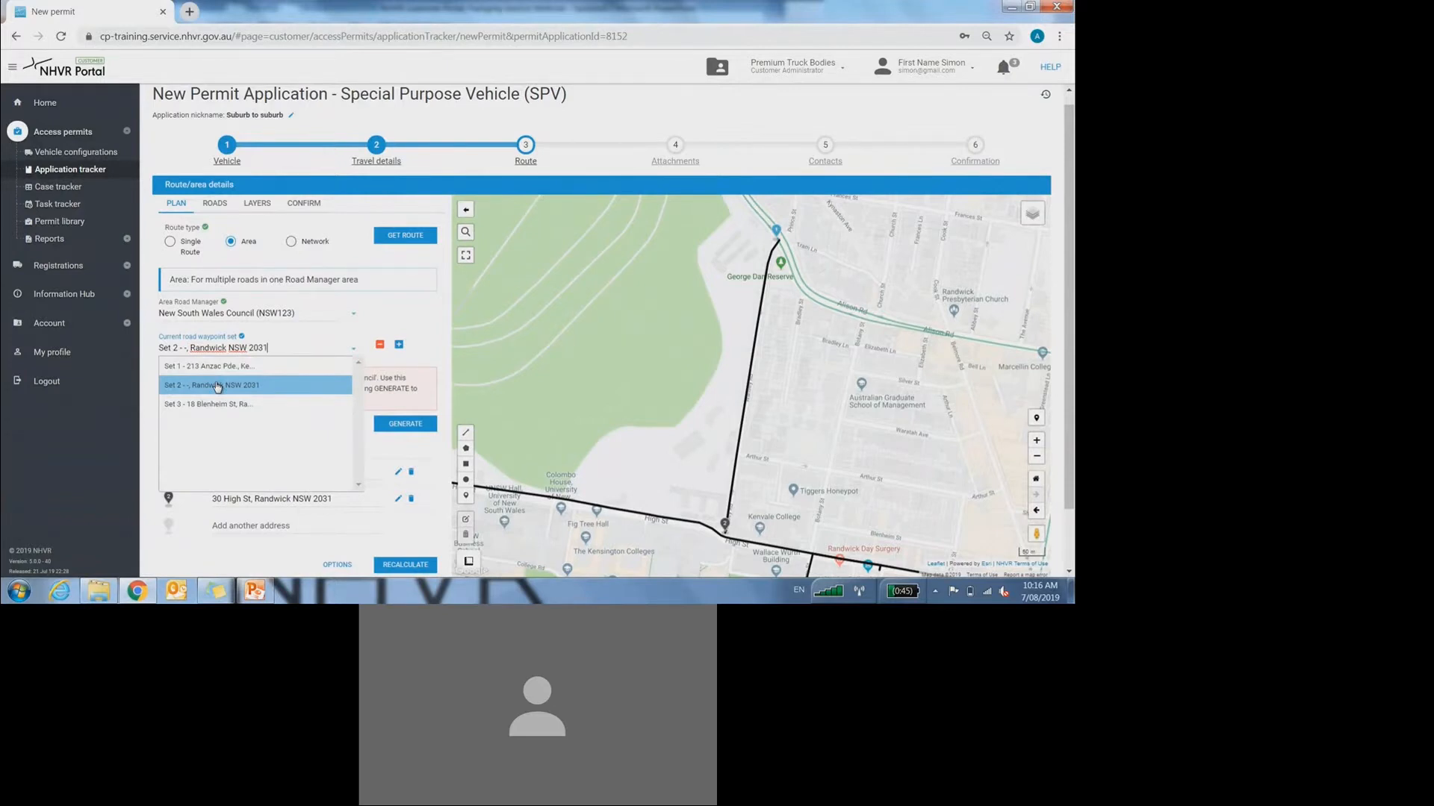
{"action": "left_click", "coordinate": [212, 405]}
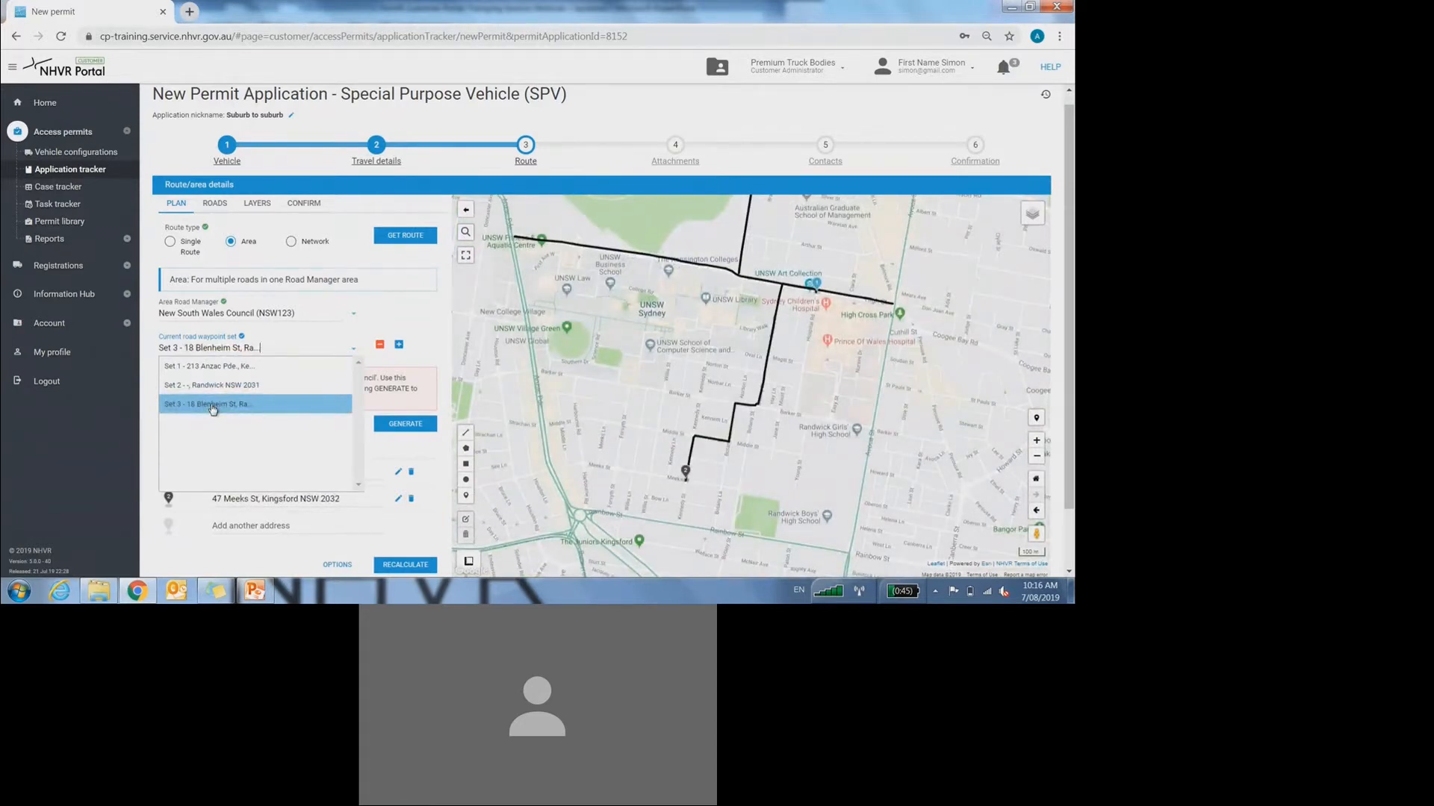
{"action": "left_click", "coordinate": [213, 409]}
- Reroute Set 3 along Hospital Rd by pulling its line onto that road, adding an intermediate waypoint at 143 Barker St, Randwick
{"action": "scroll", "coordinate": [771, 274], "scroll_direction": "up", "scroll_amount": 1}
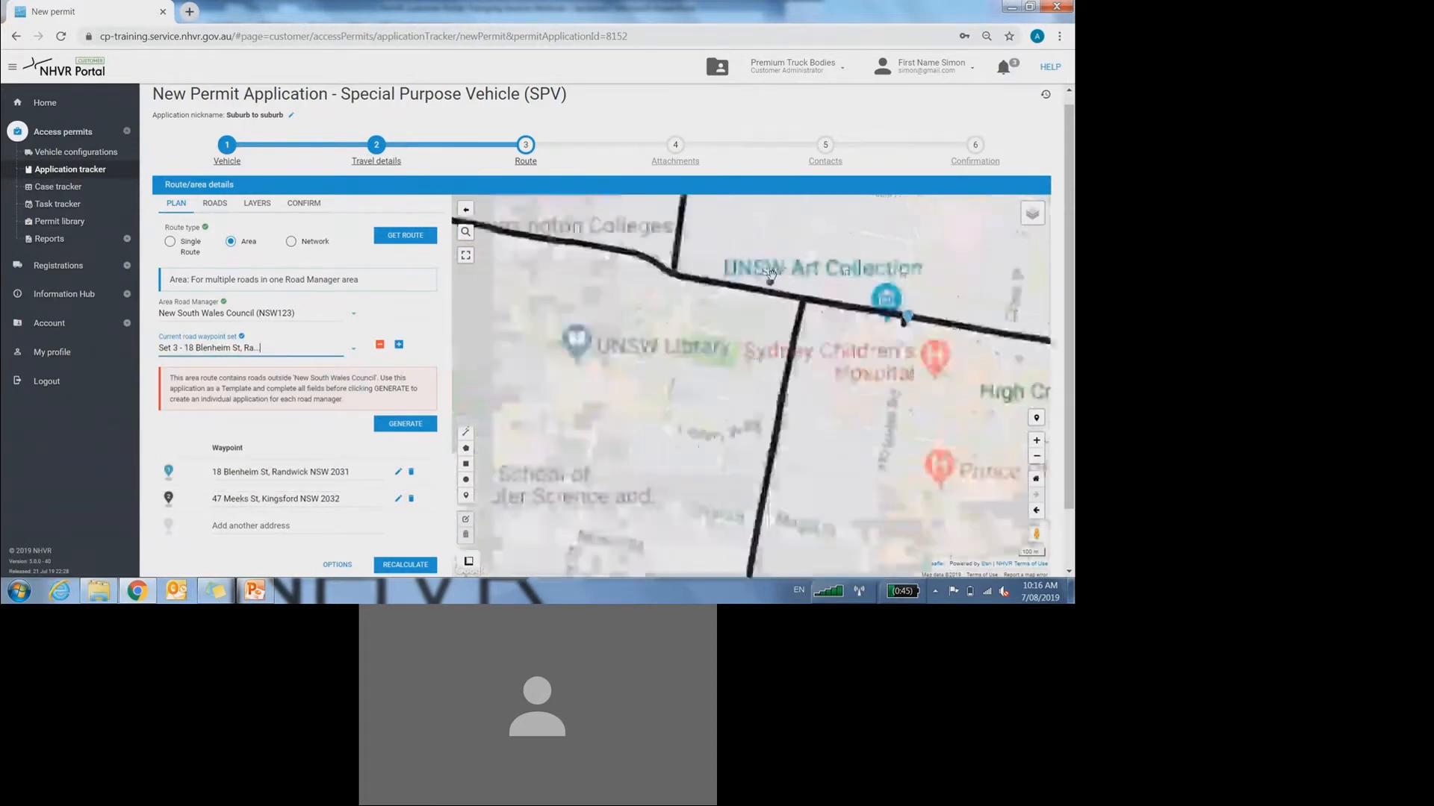
{"action": "left_click_drag", "start_coordinate": [754, 428], "coordinate": [829, 345]}
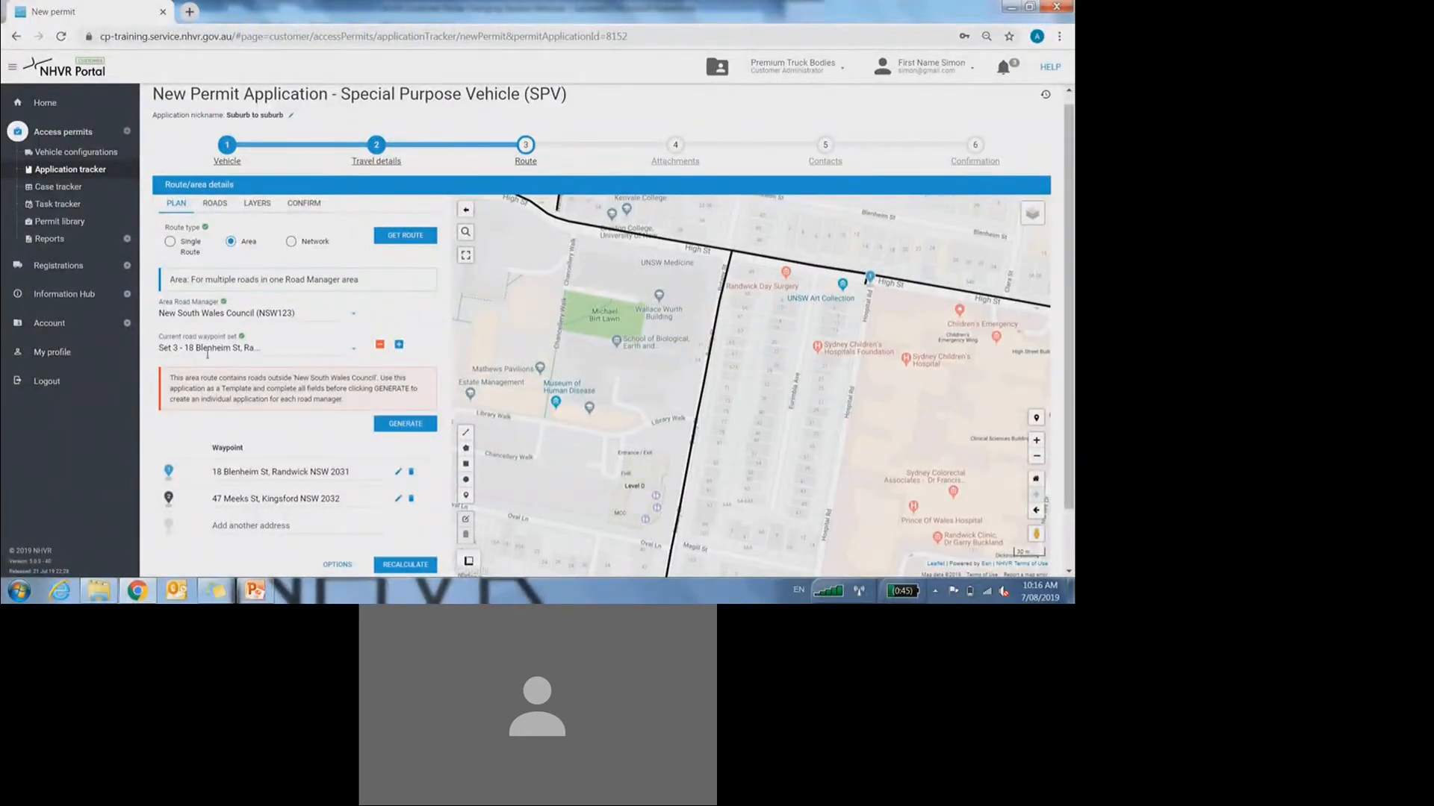
{"action": "left_click_drag", "start_coordinate": [649, 378], "coordinate": [587, 318]}
{"action": "left_click_drag", "start_coordinate": [633, 366], "coordinate": [777, 397]}
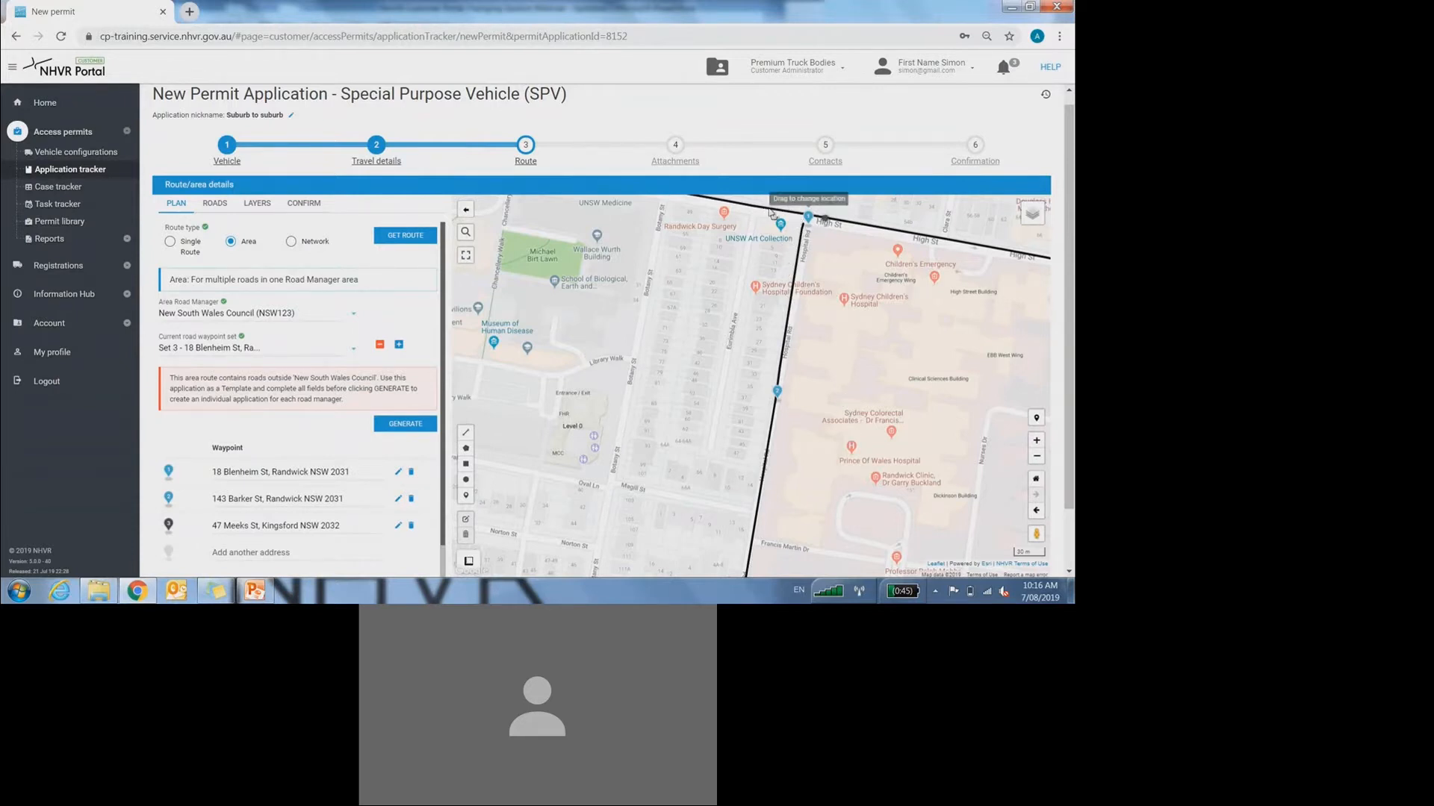
- Reroute Set 3 along Barker St and Kennedy St by adding an intermediate waypoint at 101 Barker St, Kingsford
{"action": "scroll", "coordinate": [822, 329], "scroll_direction": "down", "scroll_amount": 2}
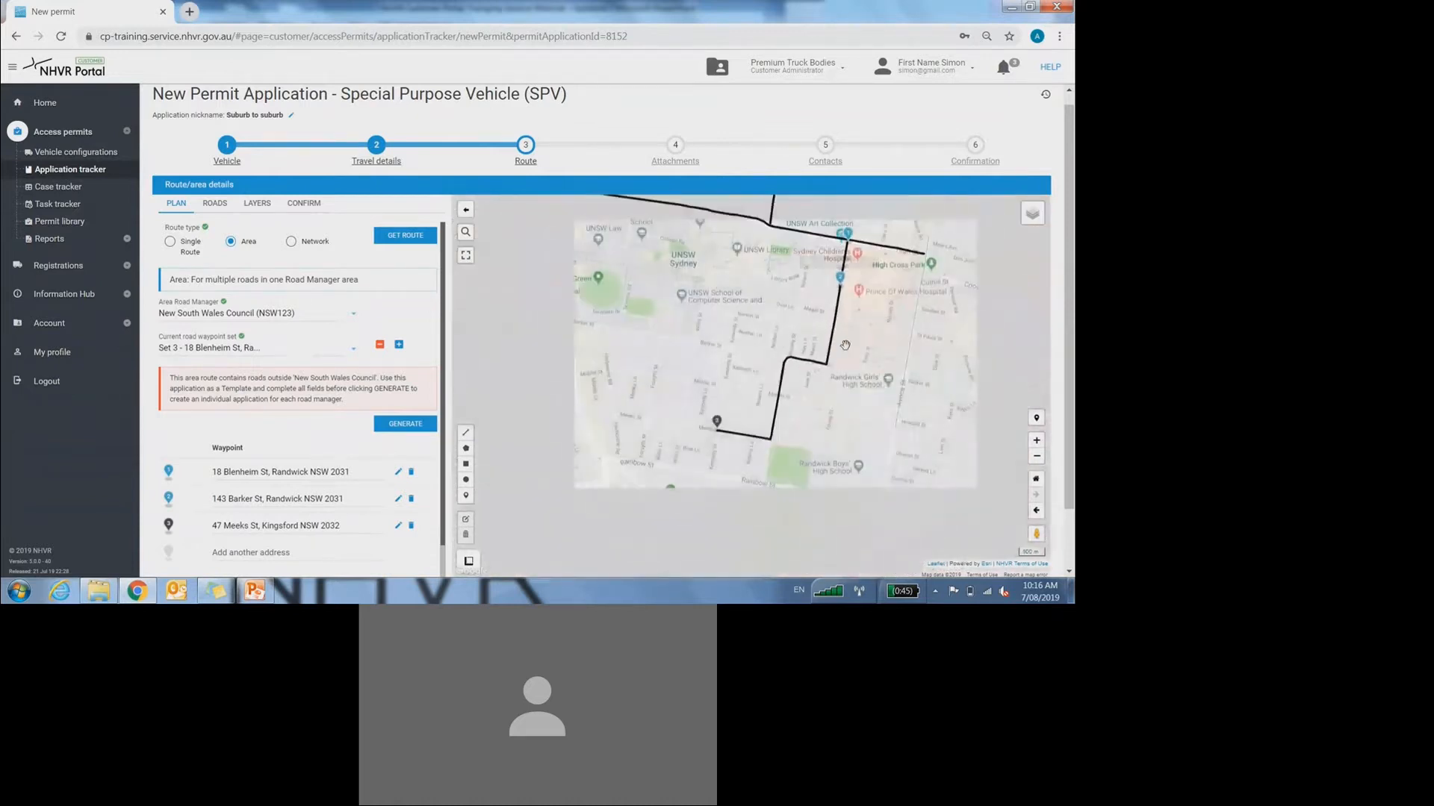
{"action": "scroll", "coordinate": [783, 436], "scroll_direction": "up", "scroll_amount": 1}
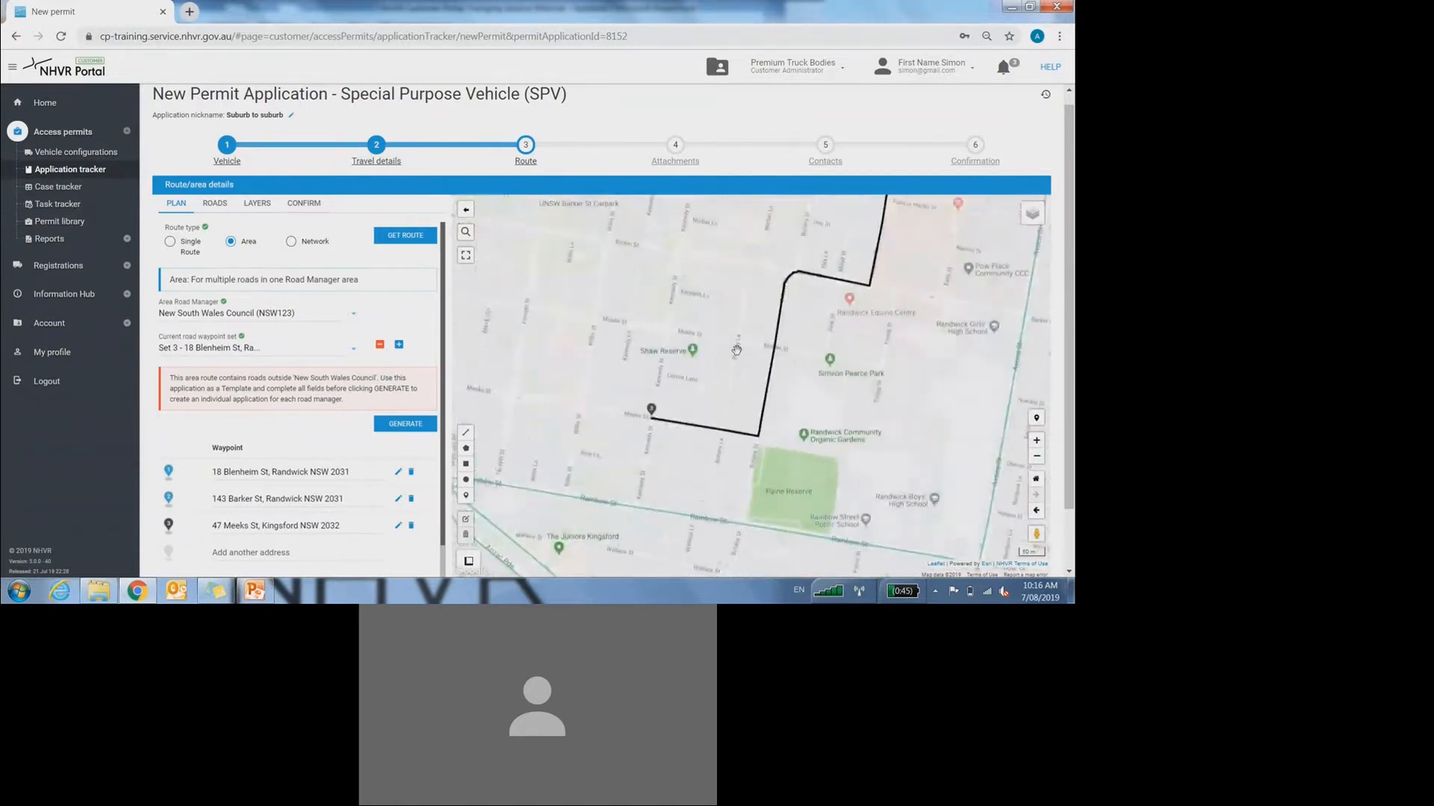
{"action": "left_click_drag", "start_coordinate": [779, 365], "coordinate": [684, 293]}
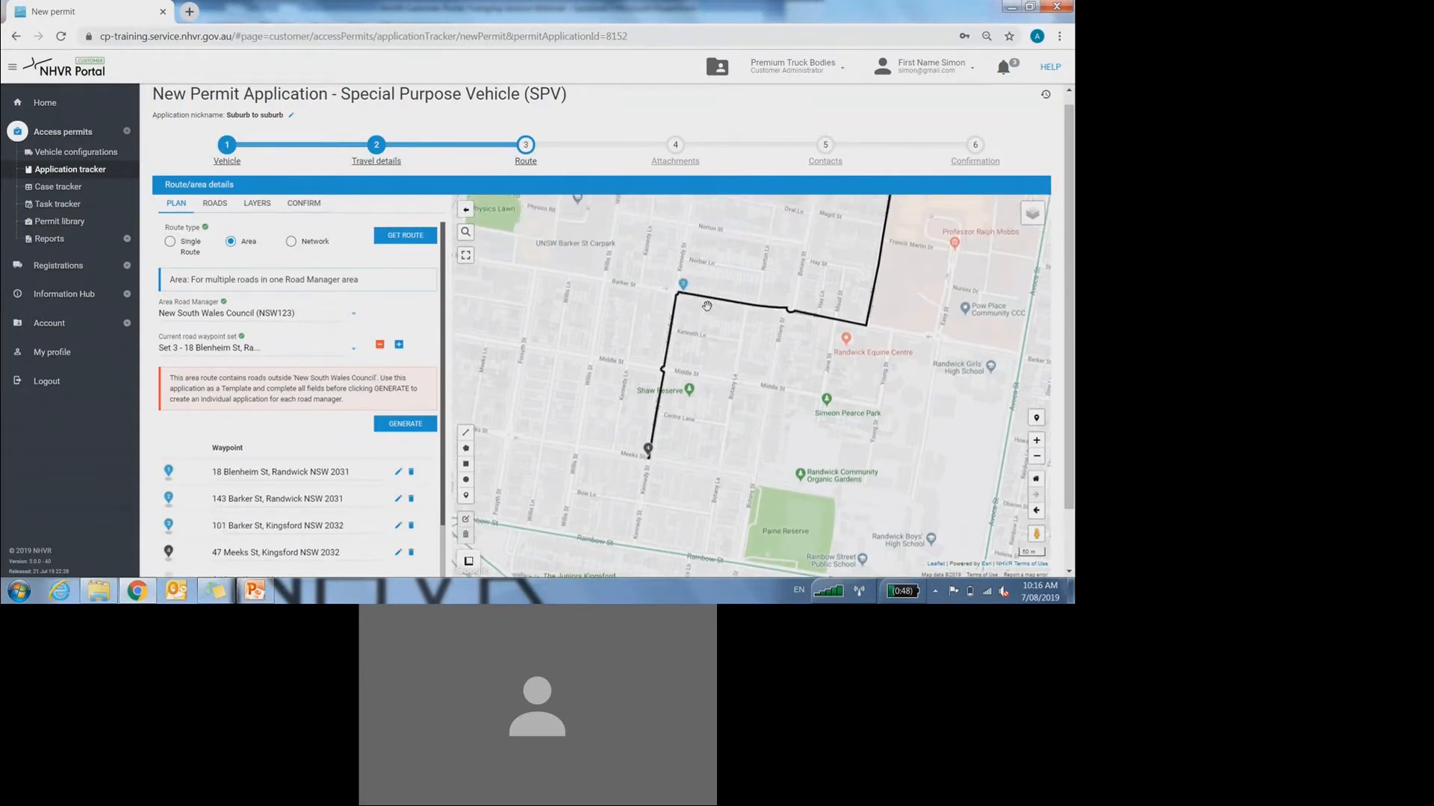
- Move the destination waypoint of Set 3 west along Meeks St to 44 Meeks St, Kingsford
{"action": "scroll", "coordinate": [646, 457], "scroll_direction": "up", "scroll_amount": 2}
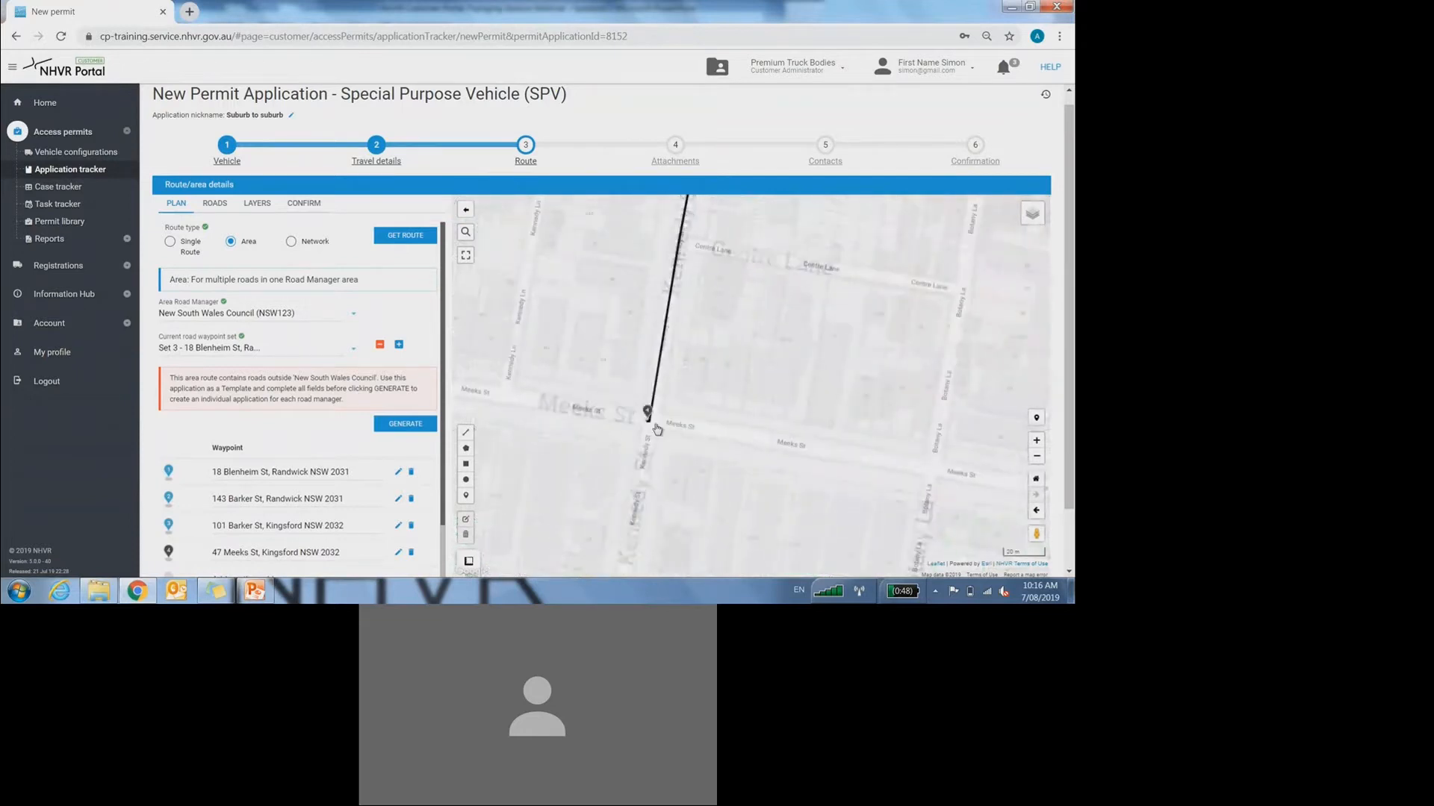
{"action": "left_click_drag", "start_coordinate": [652, 415], "coordinate": [577, 398]}
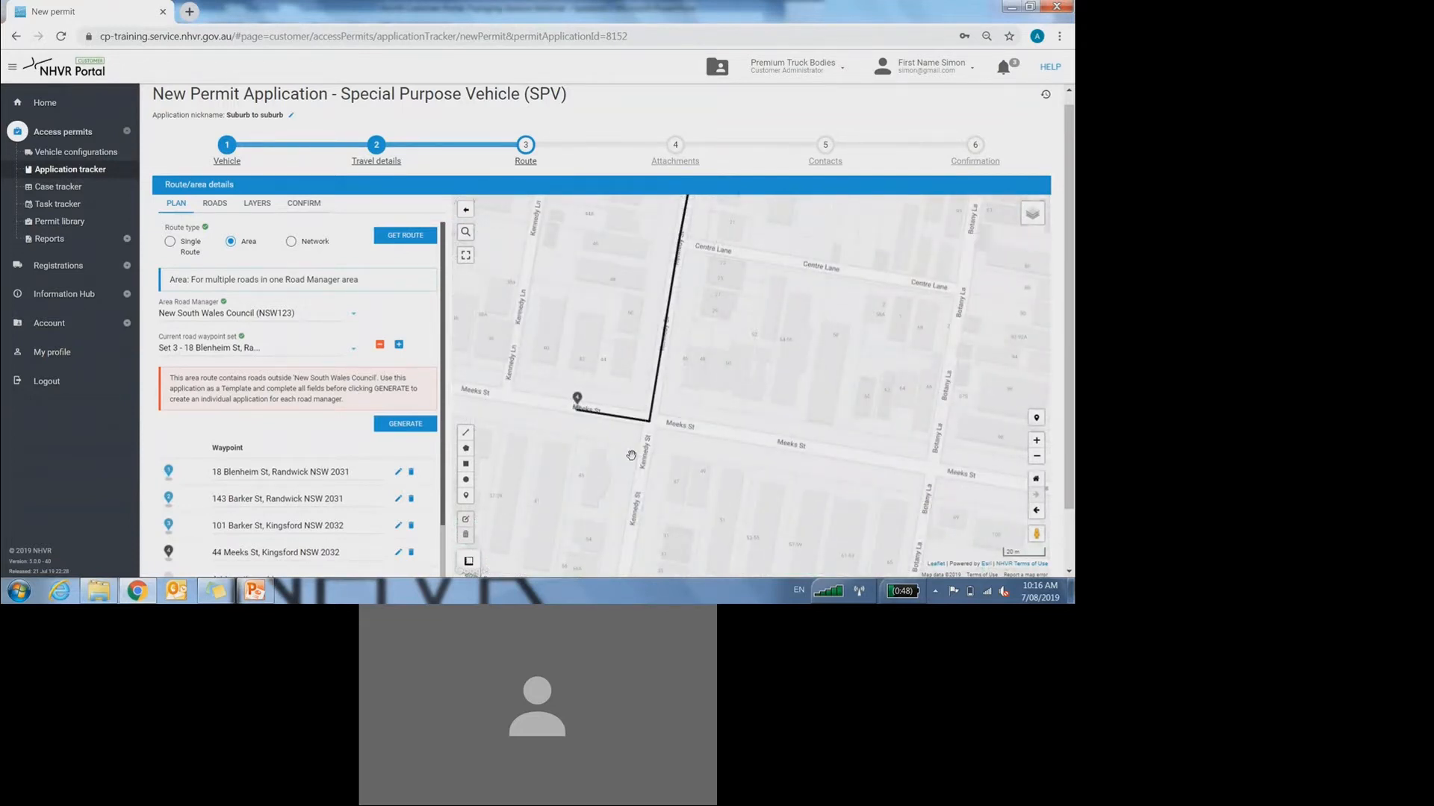
{"action": "scroll", "coordinate": [729, 453], "scroll_direction": "down", "scroll_amount": 1}
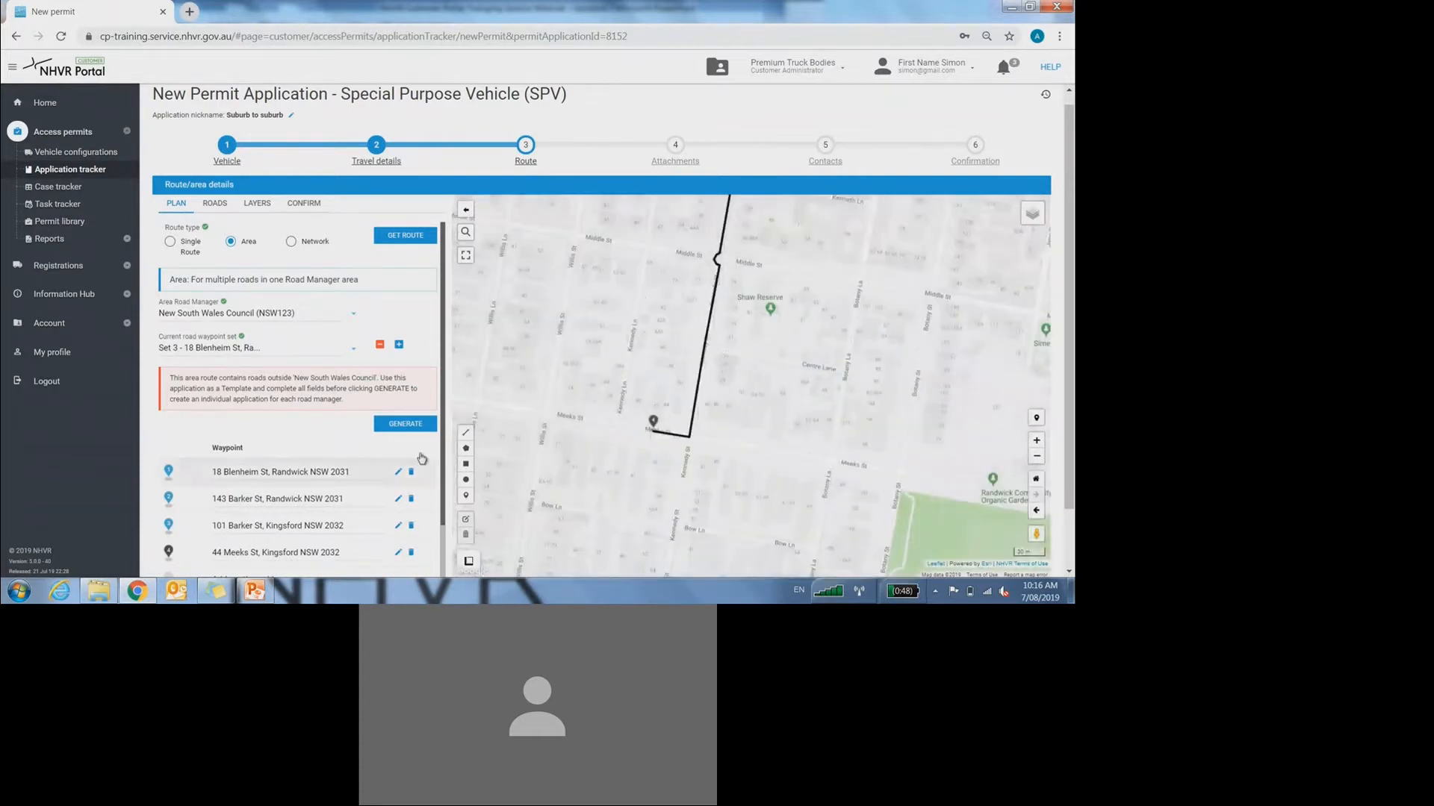
{"action": "scroll", "coordinate": [448, 469], "scroll_direction": "down", "scroll_amount": 1}
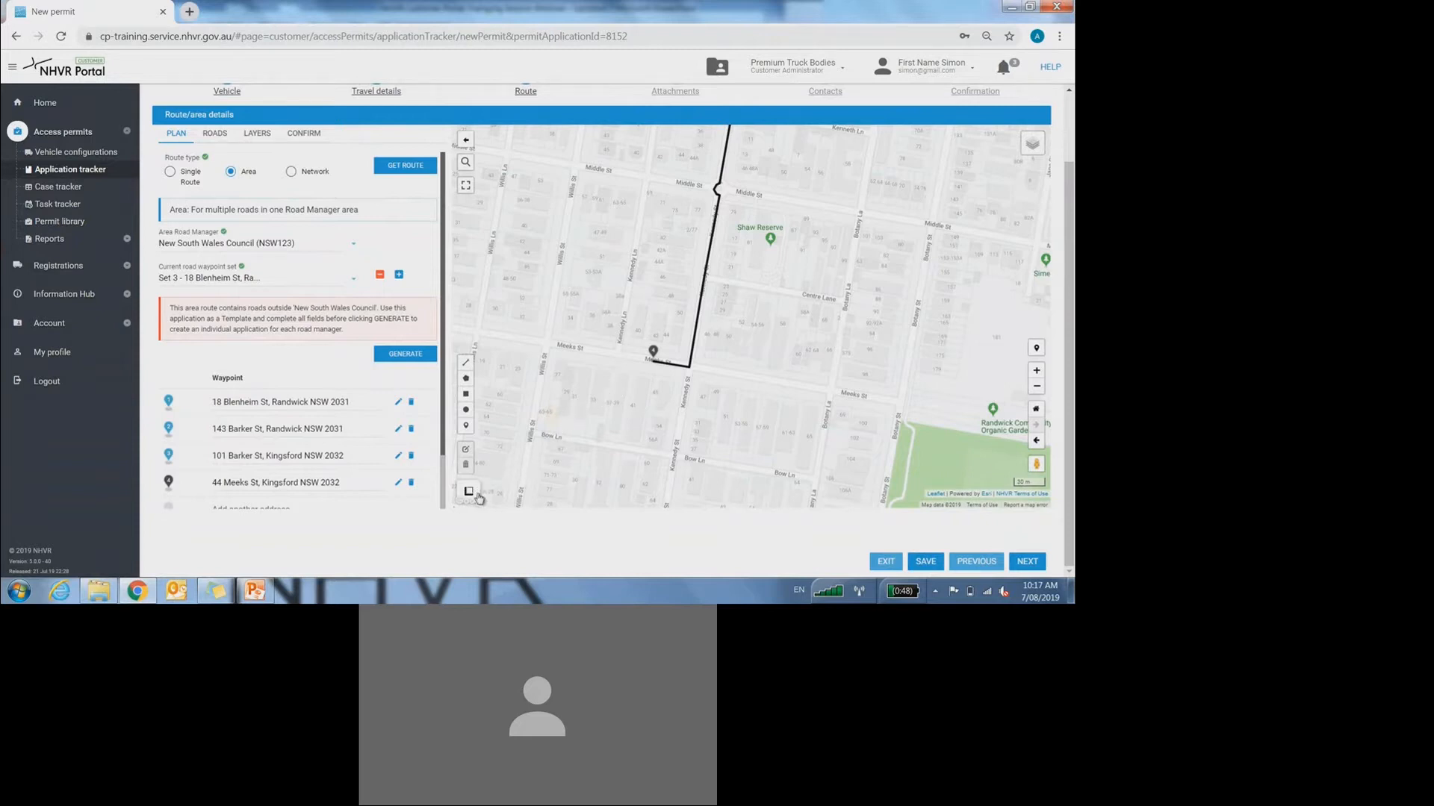
- Measure the distance along Meeks St from the Kennedy St corner to Set 3's destination waypoint
{"action": "mouse_move", "coordinate": [468, 499]}
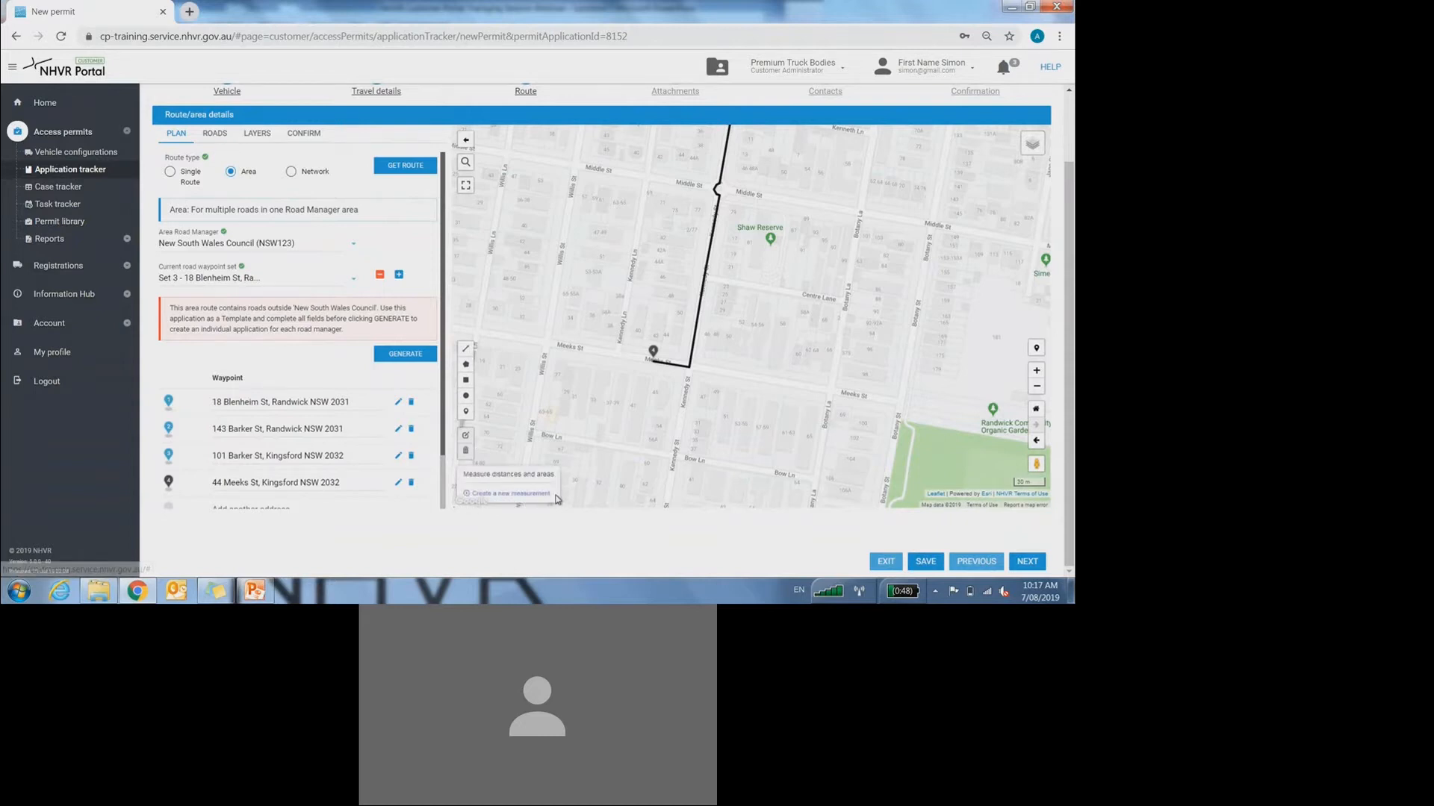
{"action": "left_click", "coordinate": [489, 494]}
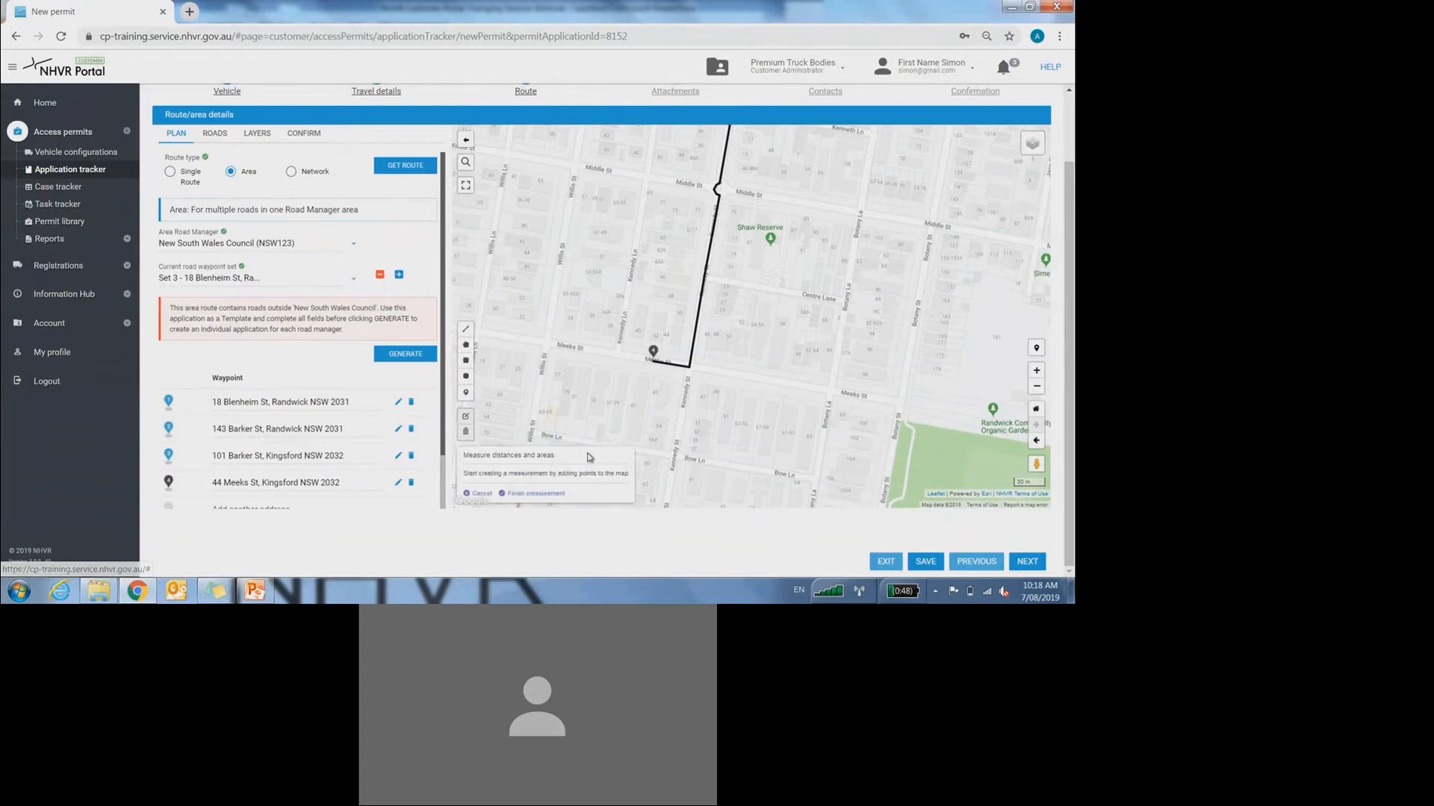
{"action": "left_click", "coordinate": [689, 376]}
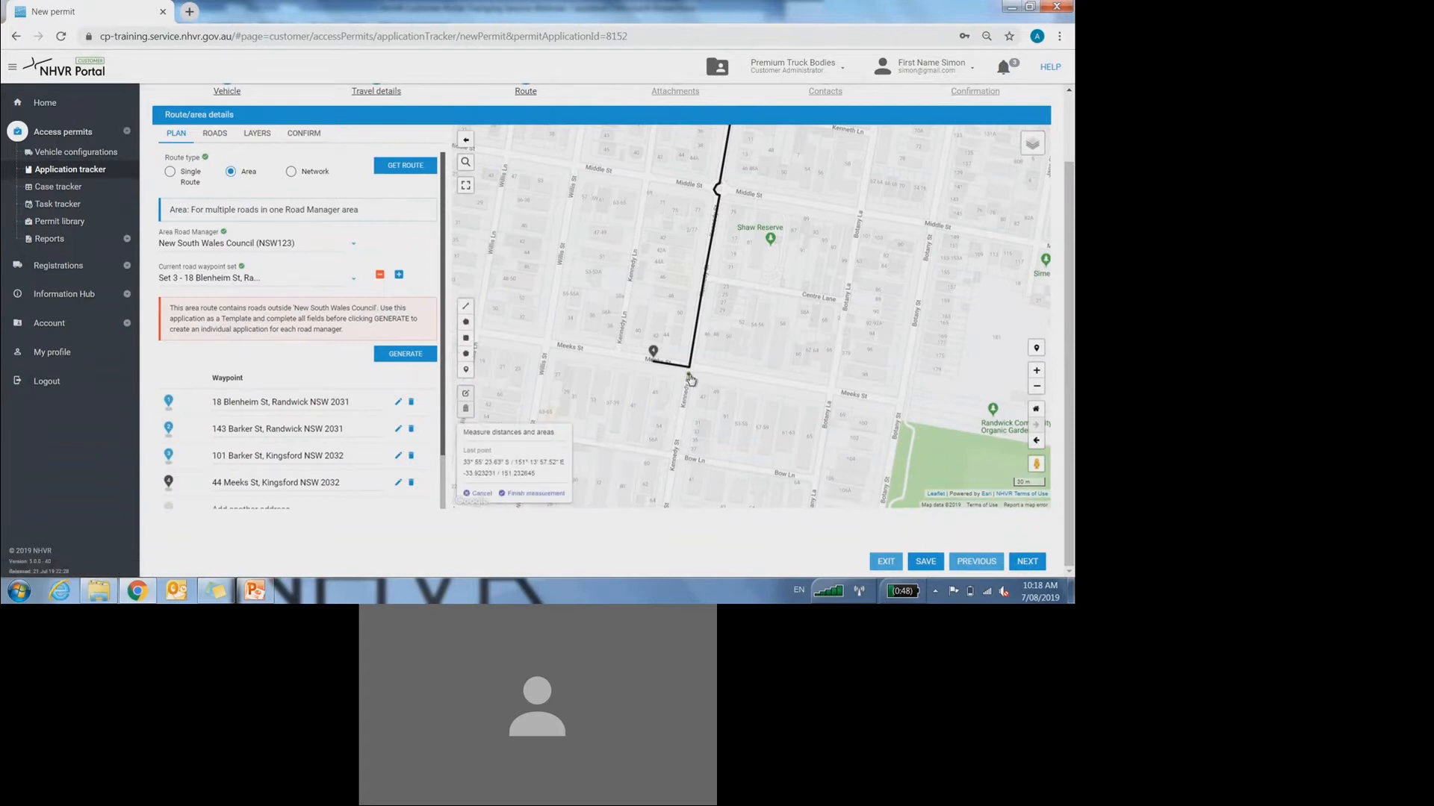
{"action": "left_click", "coordinate": [652, 372]}
{"action": "left_click", "coordinate": [652, 372]}
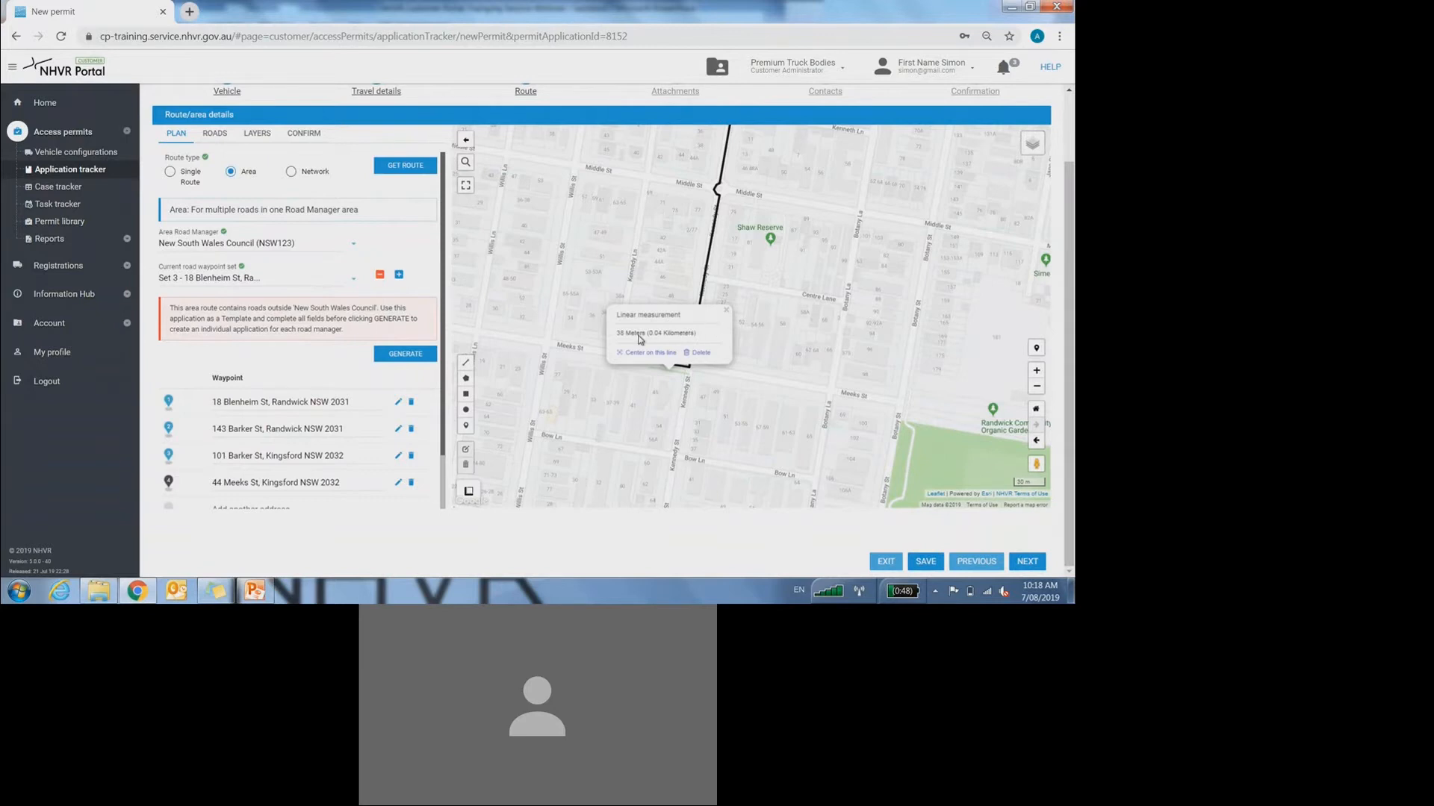
- Change Set 3's destination waypoint address to "Meeks St, Kingsford NSW 2032 (approx. 40m from orange rd)" and close the map measurement pop-up
{"action": "scroll", "coordinate": [193, 431], "scroll_direction": "down", "scroll_amount": 1}
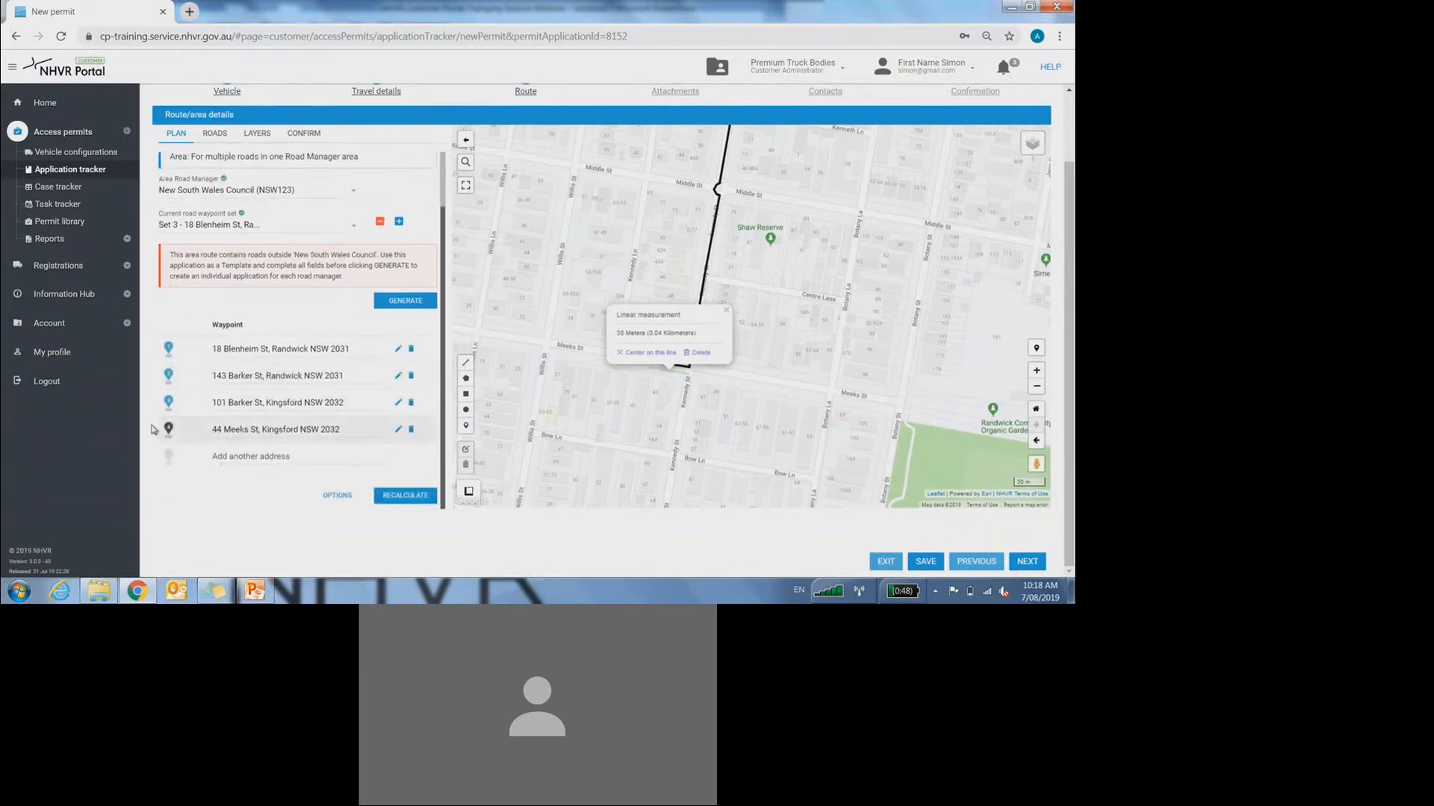
{"action": "left_click", "coordinate": [396, 435]}
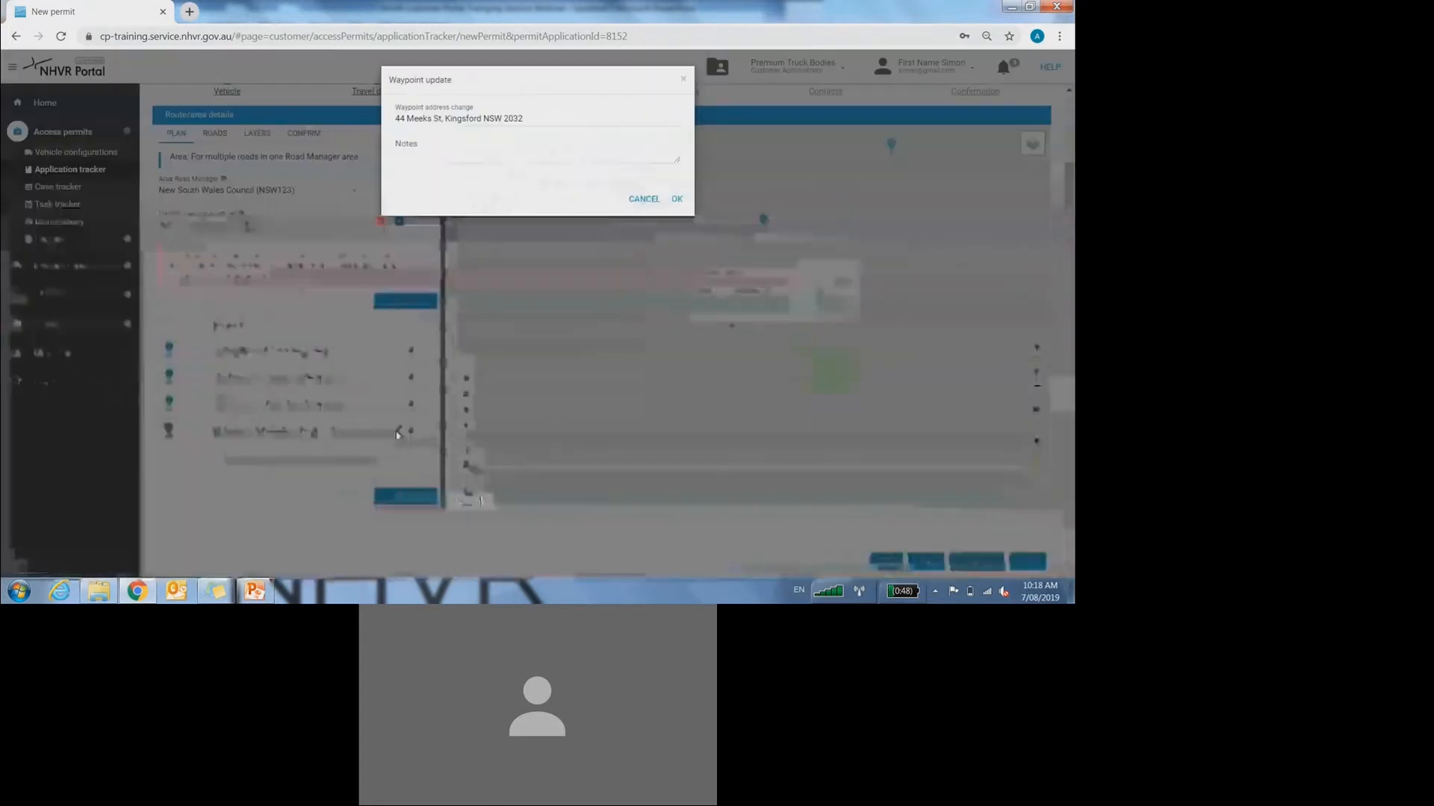
{"action": "left_click", "coordinate": [543, 126]}
{"action": "type", "text": "(approx."}
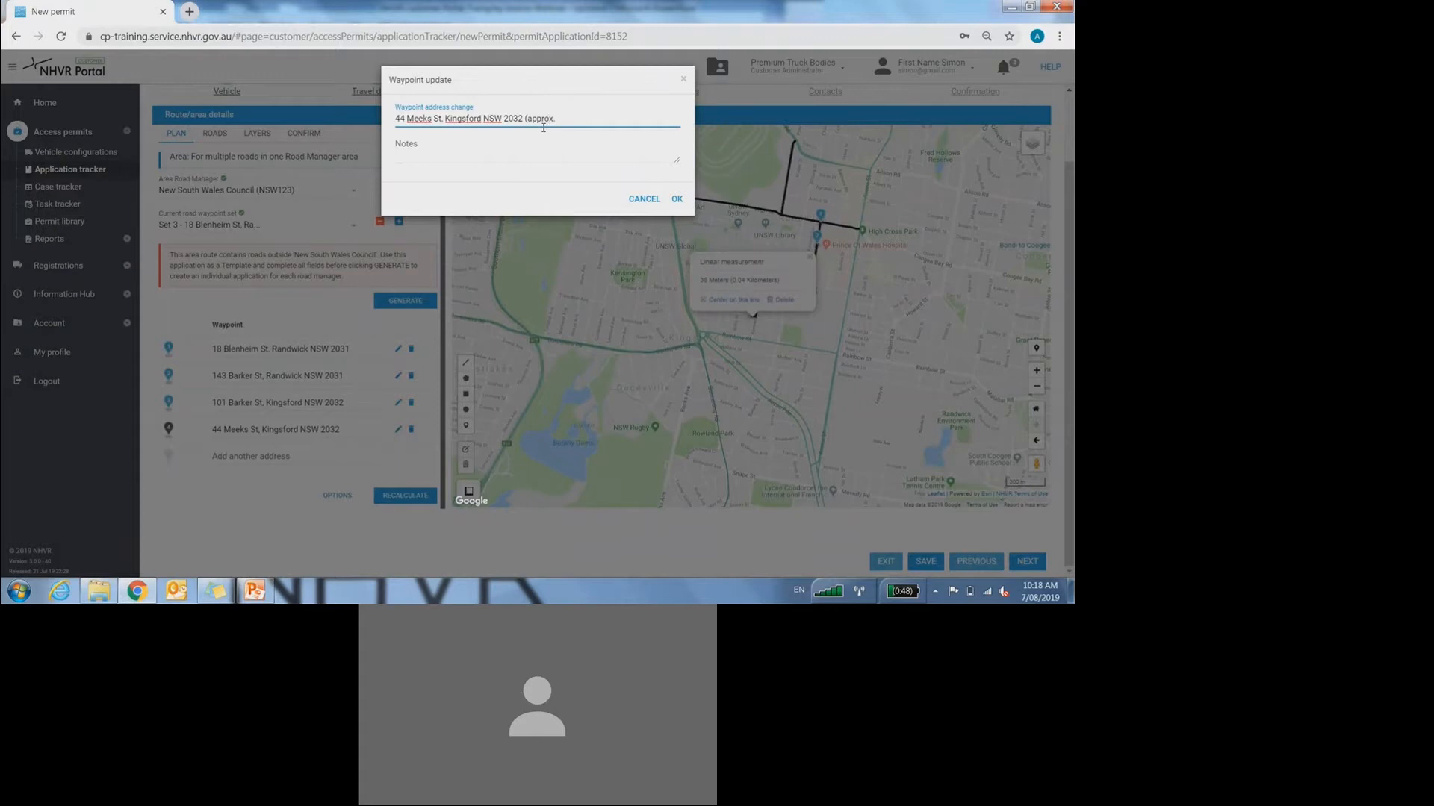
{"action": "type", "text": " 40m from orange rd)"}
{"action": "left_click_drag", "start_coordinate": [407, 118], "coordinate": [369, 123]}
{"action": "key", "text": "BackSpace"}
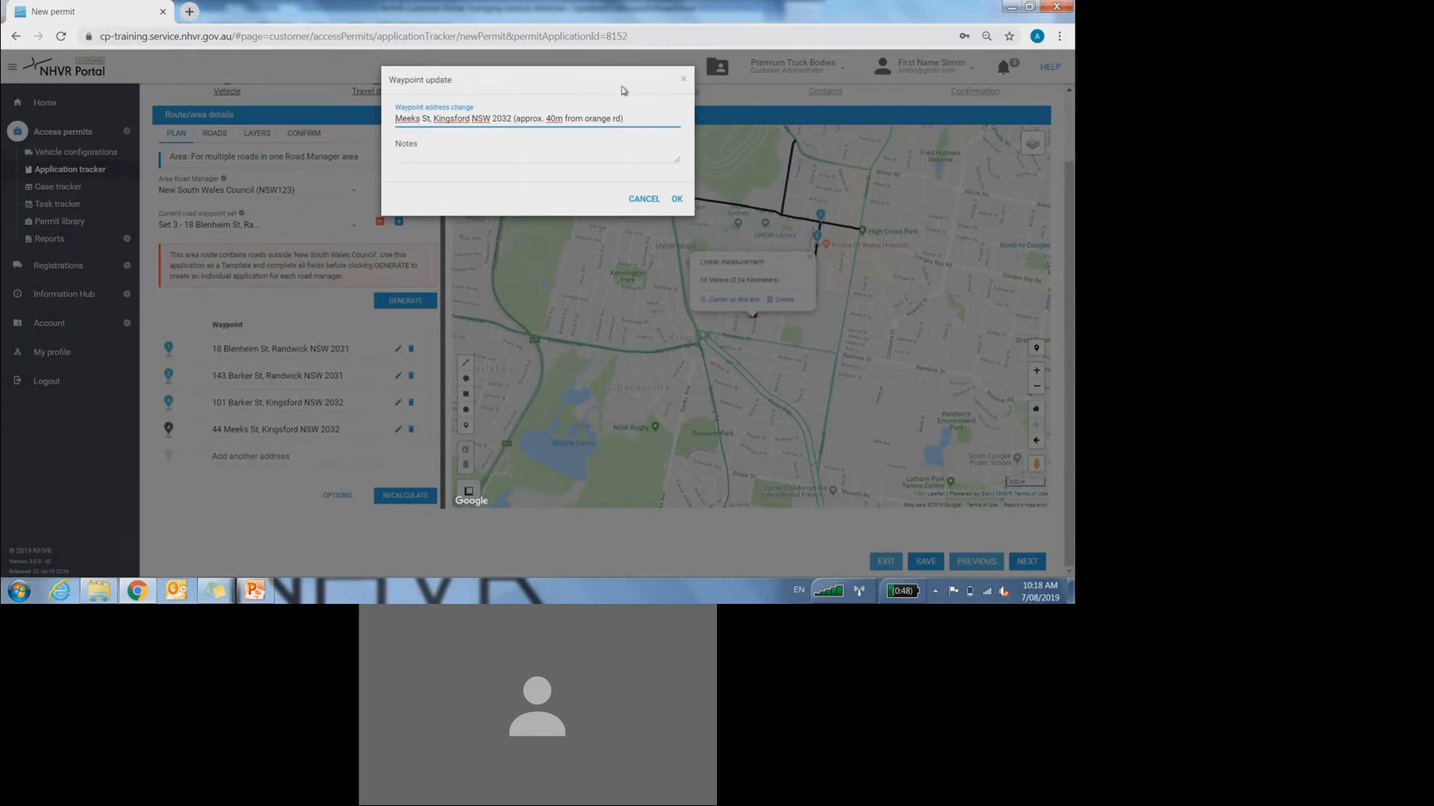
{"action": "left_click", "coordinate": [644, 112]}
{"action": "left_click", "coordinate": [677, 199]}
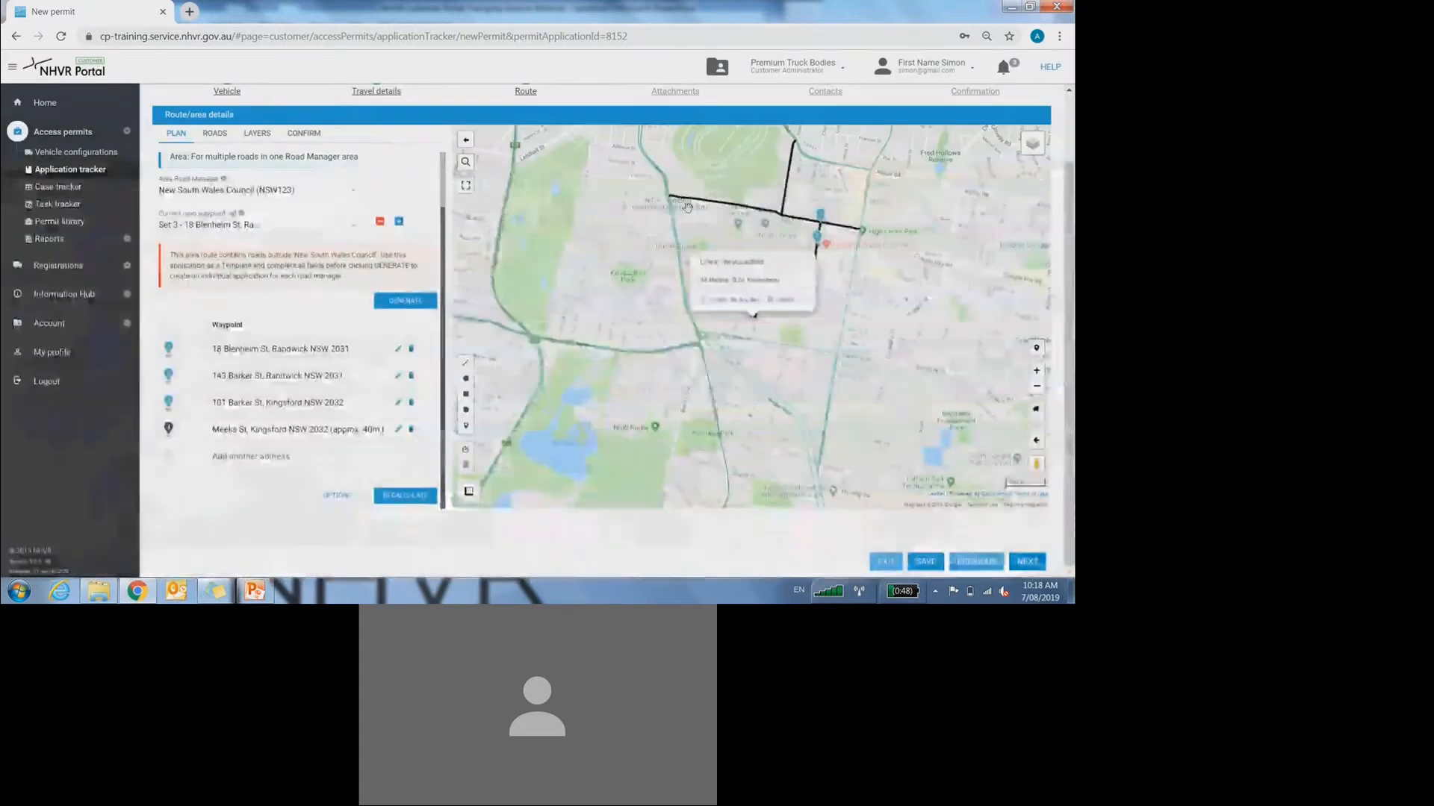
{"action": "left_click", "coordinate": [809, 262]}
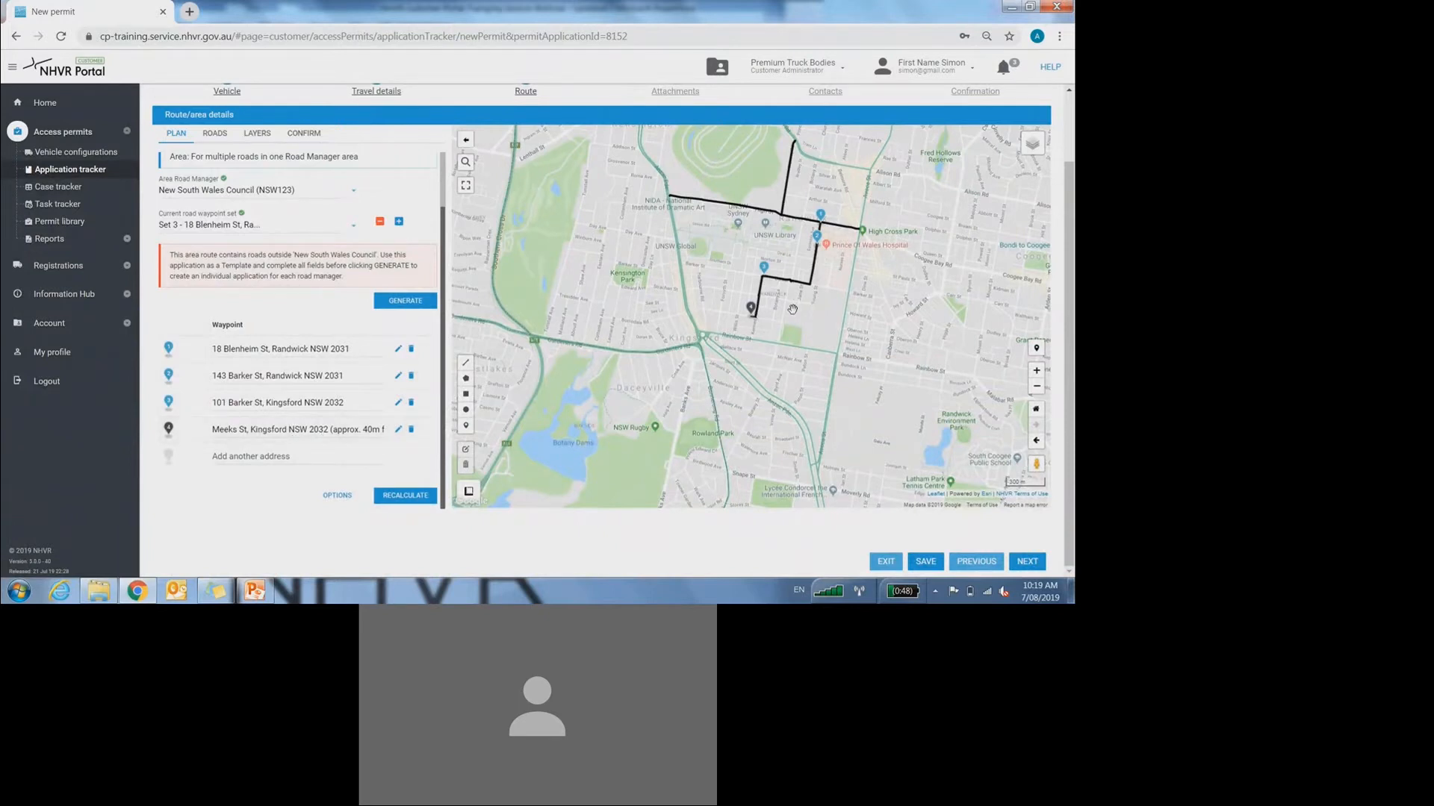
- Examine the routes of all three waypoint sets on the map, from the wider Randwick area down to the Meeks St destination
{"action": "scroll", "coordinate": [749, 354], "scroll_direction": "up", "scroll_amount": 2}
{"action": "left_click_drag", "start_coordinate": [749, 353], "coordinate": [735, 378]}
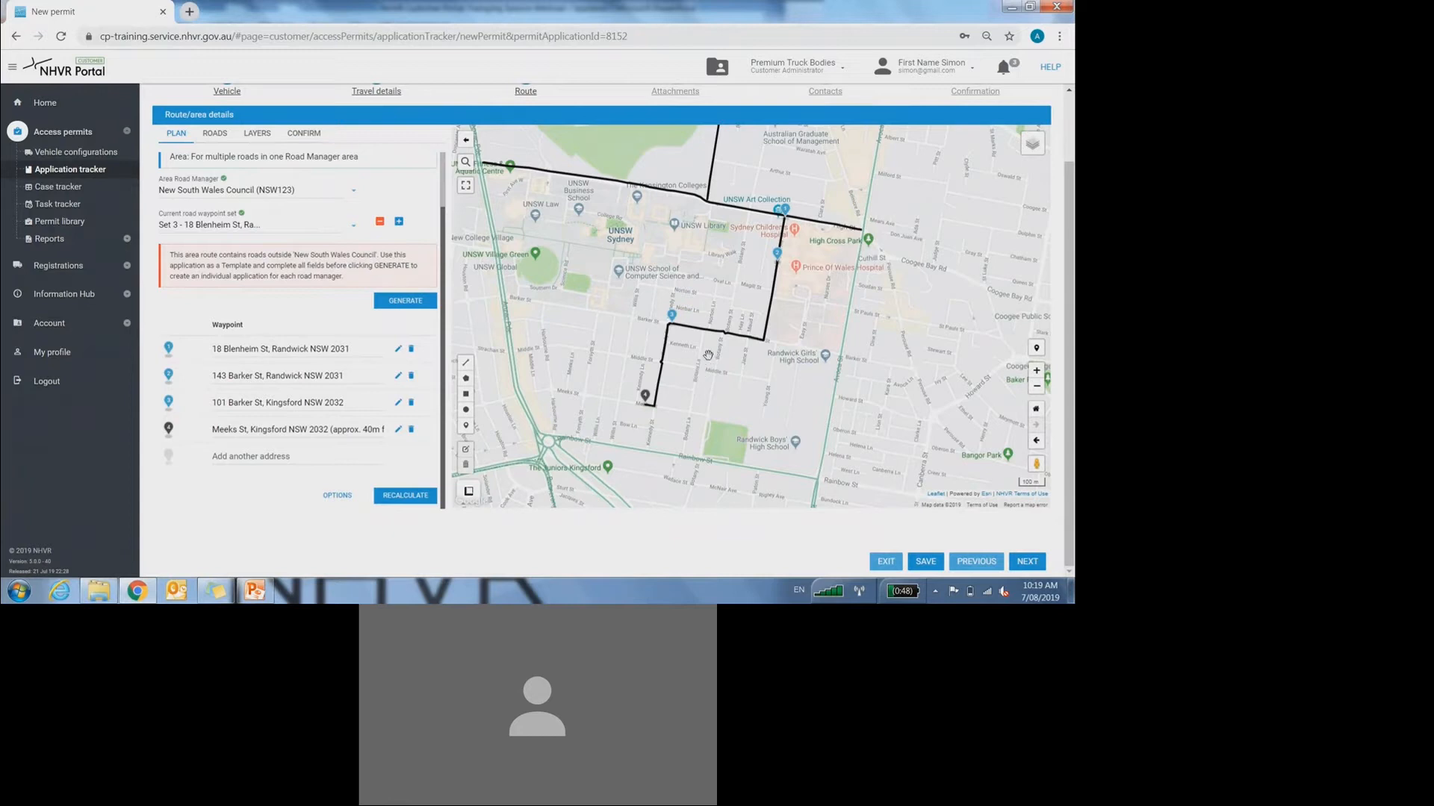
{"action": "left_click_drag", "start_coordinate": [538, 246], "coordinate": [572, 321]}
{"action": "scroll", "coordinate": [573, 322], "scroll_direction": "down", "scroll_amount": 1}
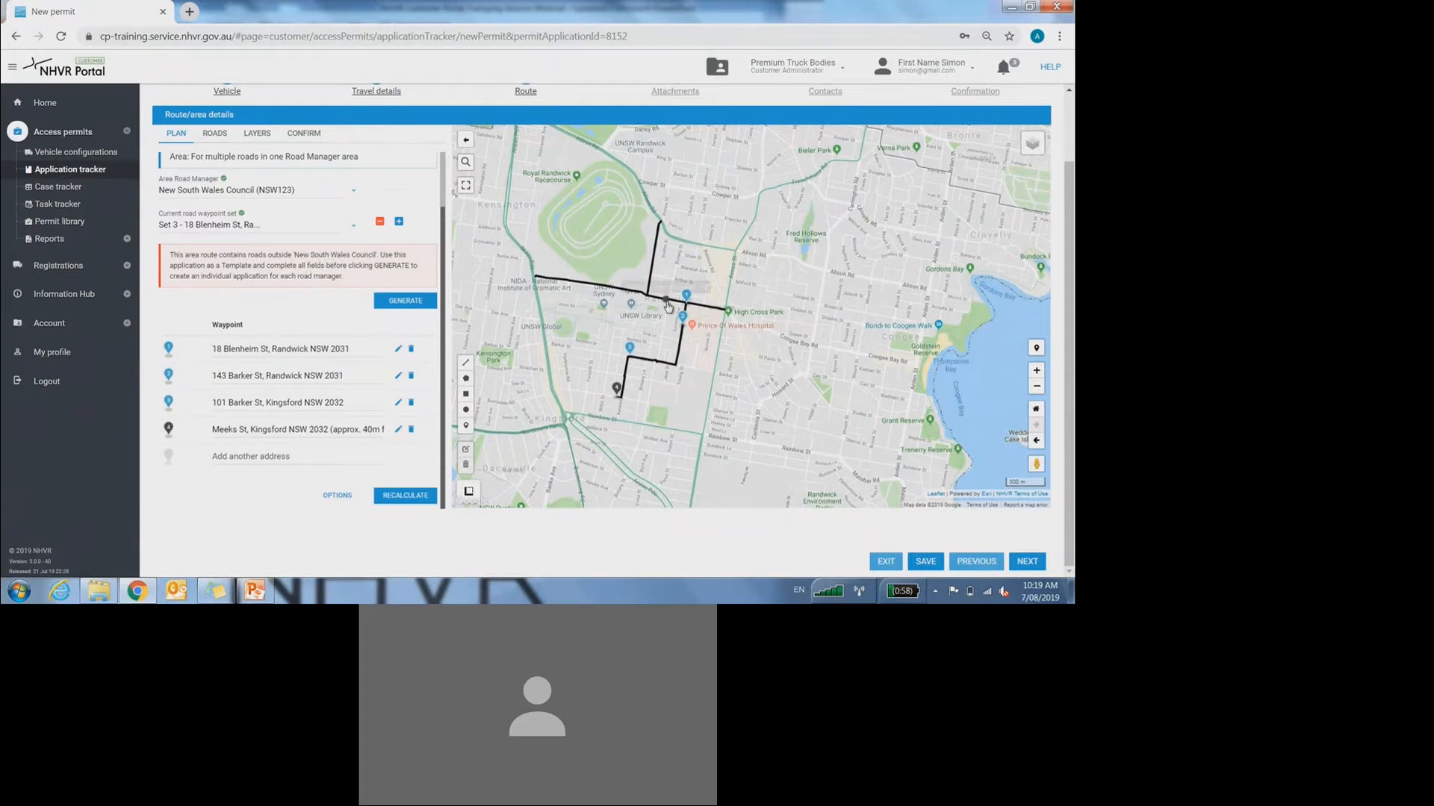
{"action": "scroll", "coordinate": [662, 304], "scroll_direction": "down", "scroll_amount": 1}
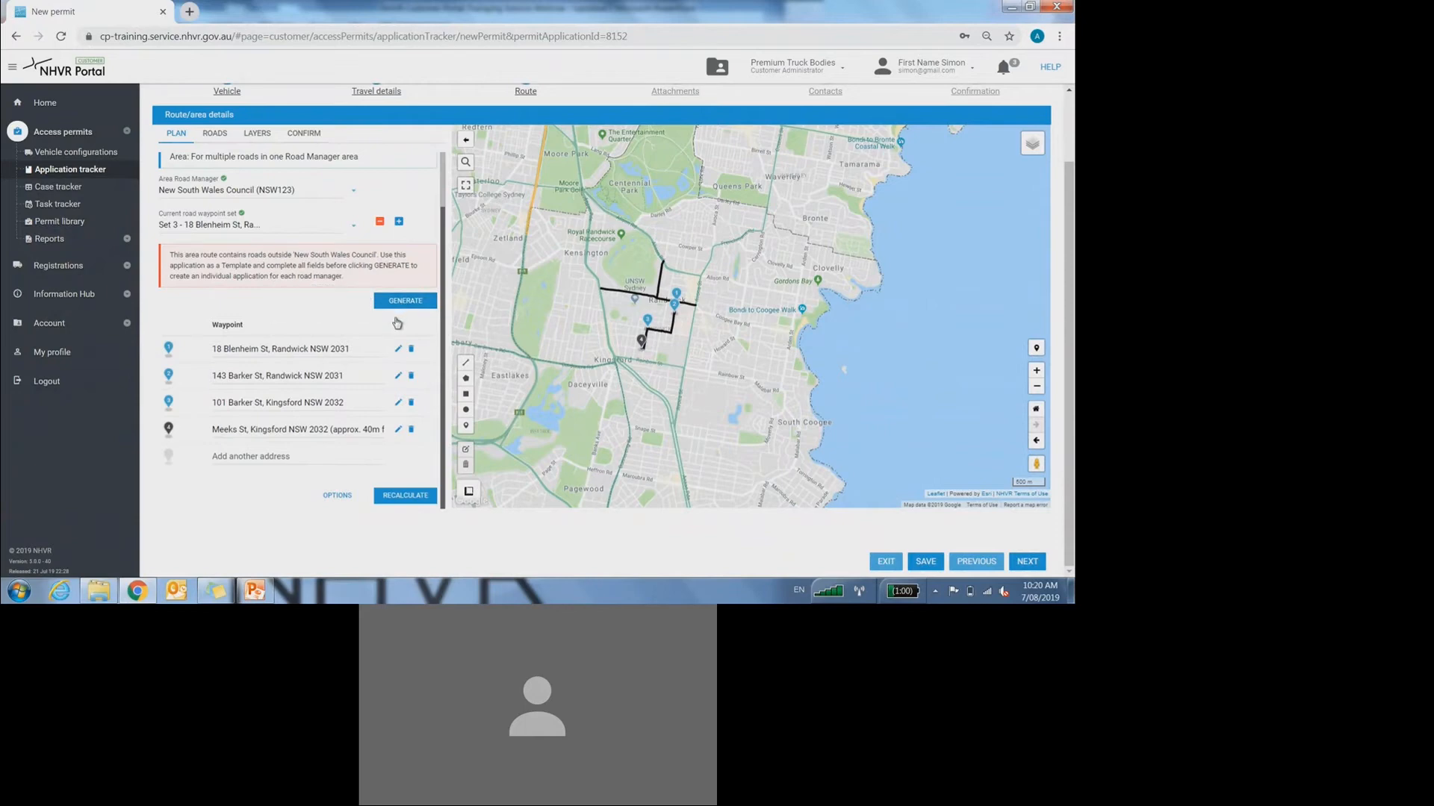
{"action": "left_click_drag", "start_coordinate": [553, 319], "coordinate": [555, 333]}
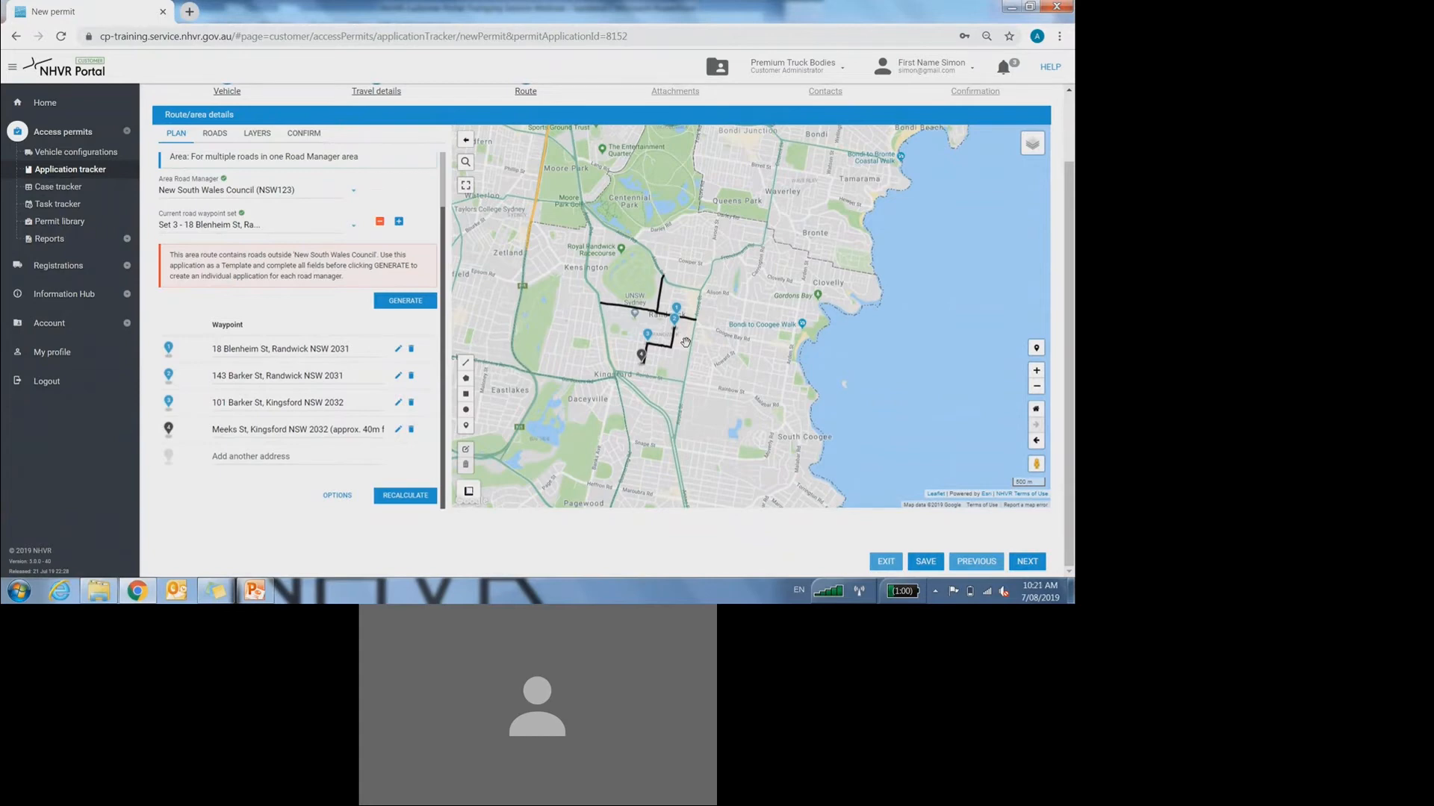
{"action": "scroll", "coordinate": [686, 342], "scroll_direction": "up", "scroll_amount": 2}
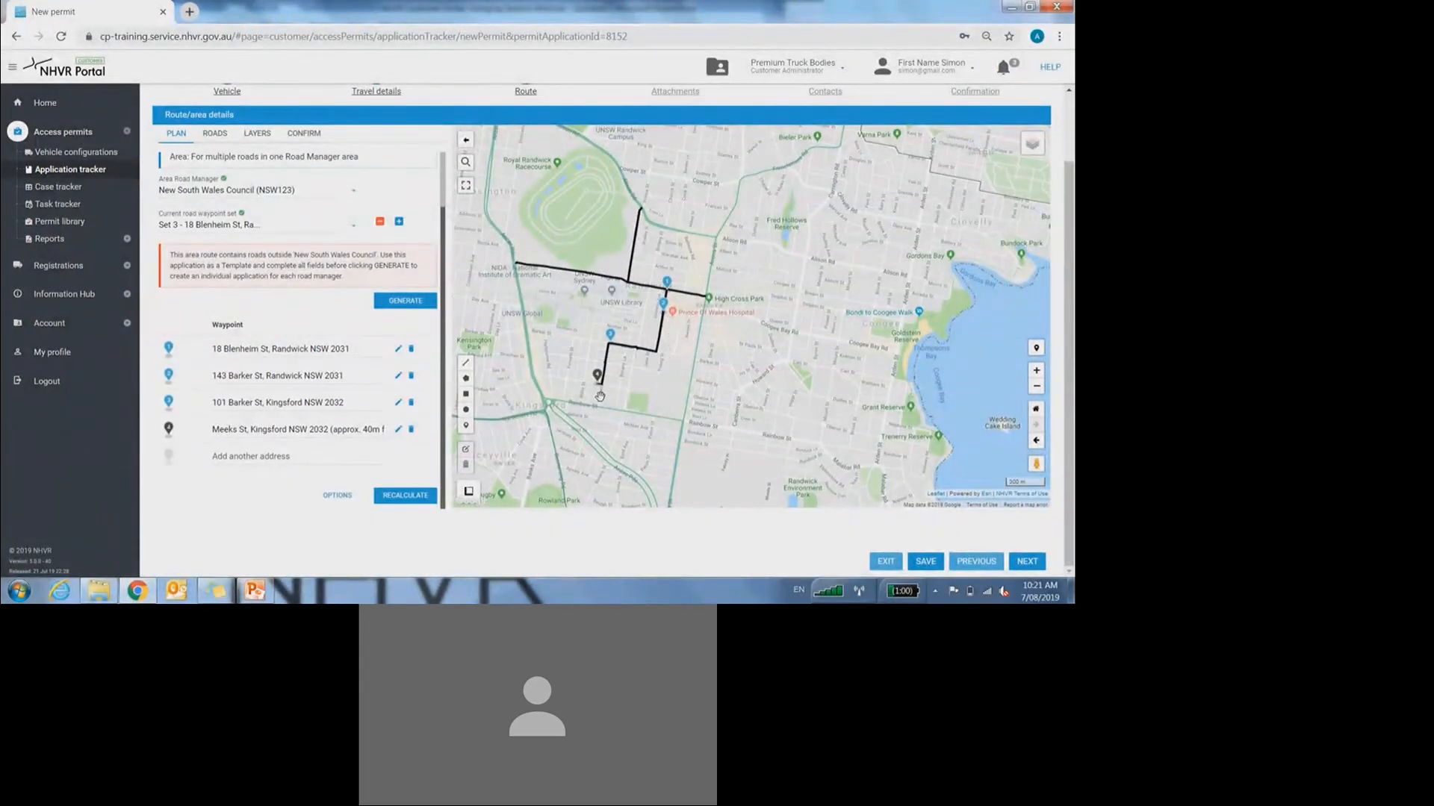
{"action": "scroll", "coordinate": [601, 394], "scroll_direction": "up", "scroll_amount": 1}
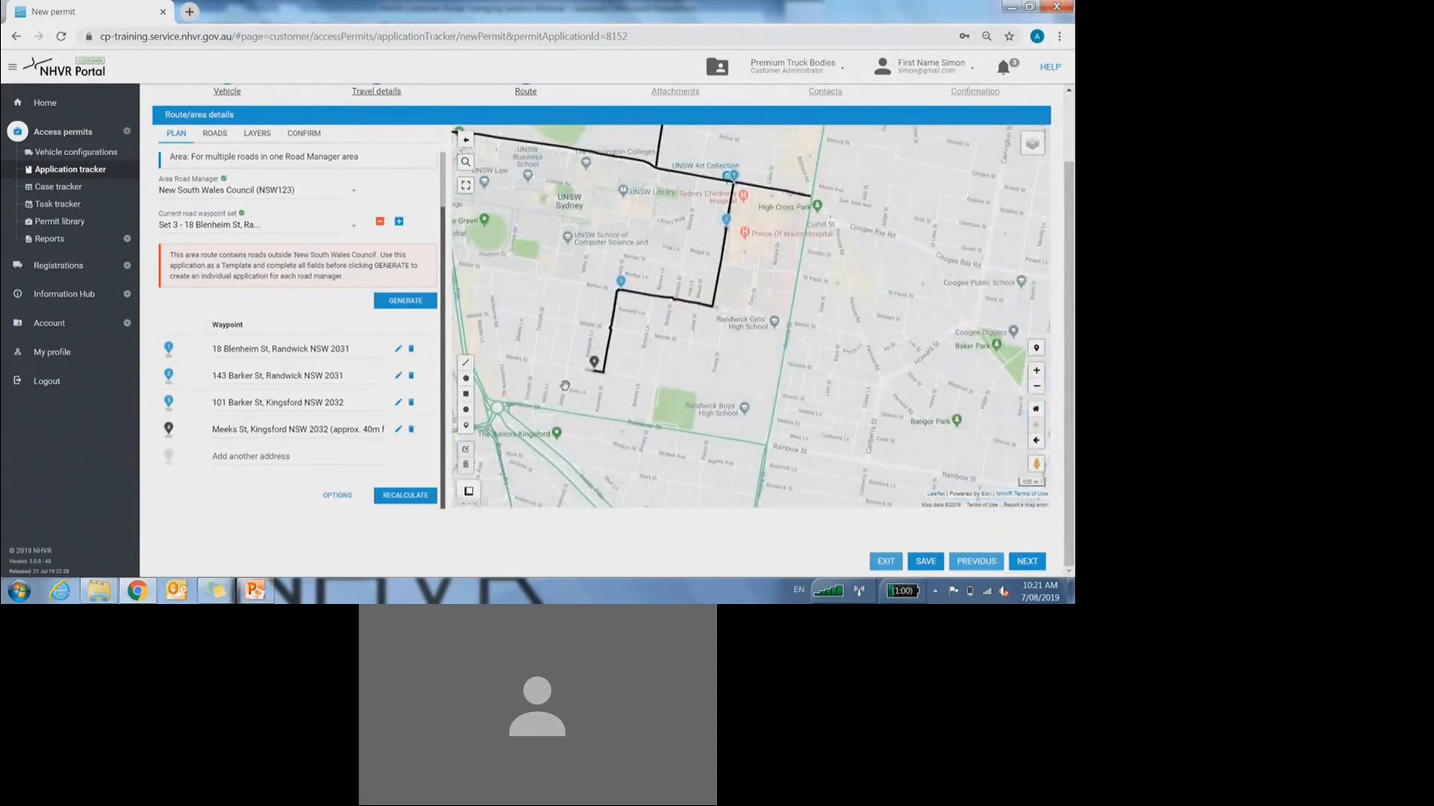
{"action": "scroll", "coordinate": [607, 383], "scroll_direction": "up", "scroll_amount": 1}
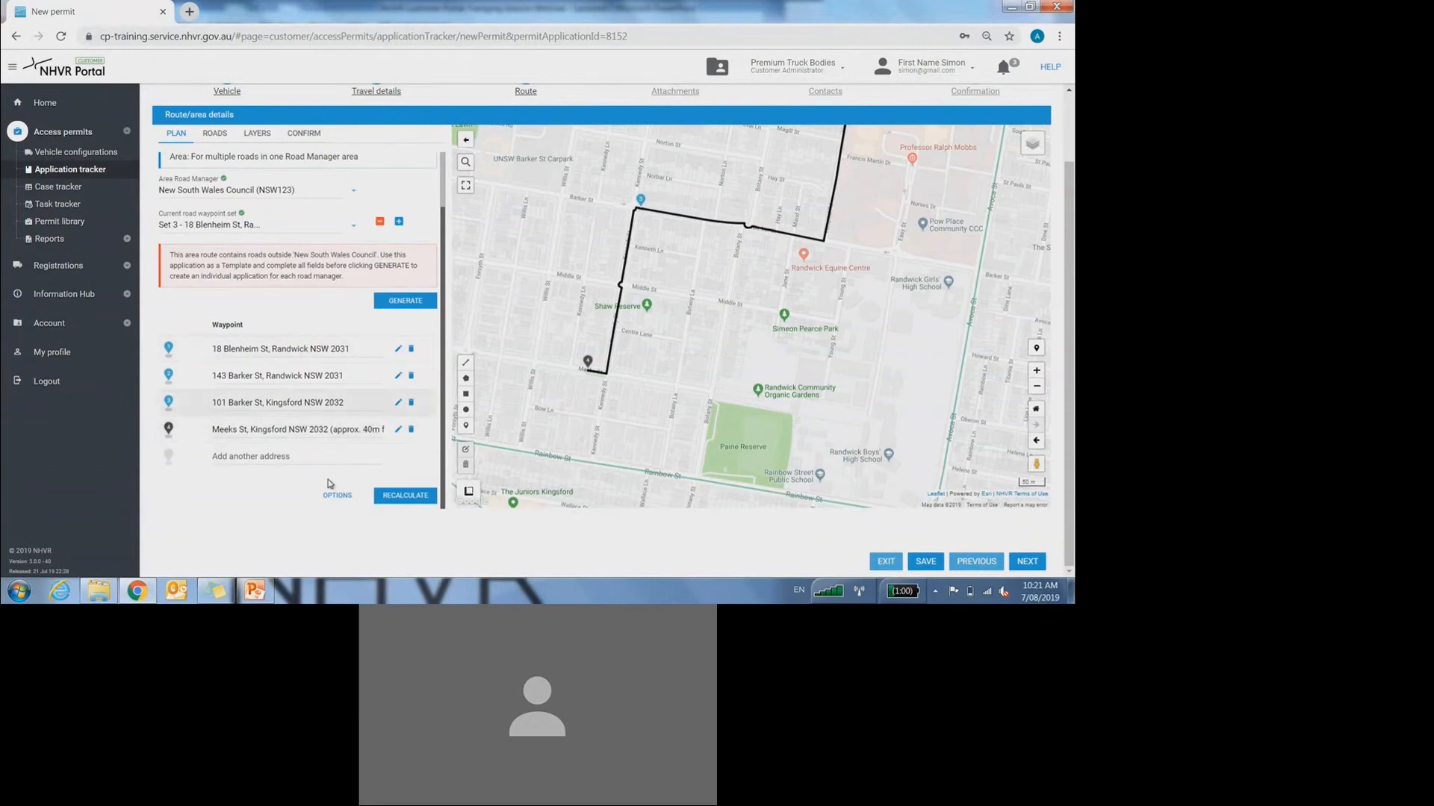
- Confirm that the list of roads and associated route notes accurately defines the route requirements for this application
{"action": "left_click", "coordinate": [299, 138]}
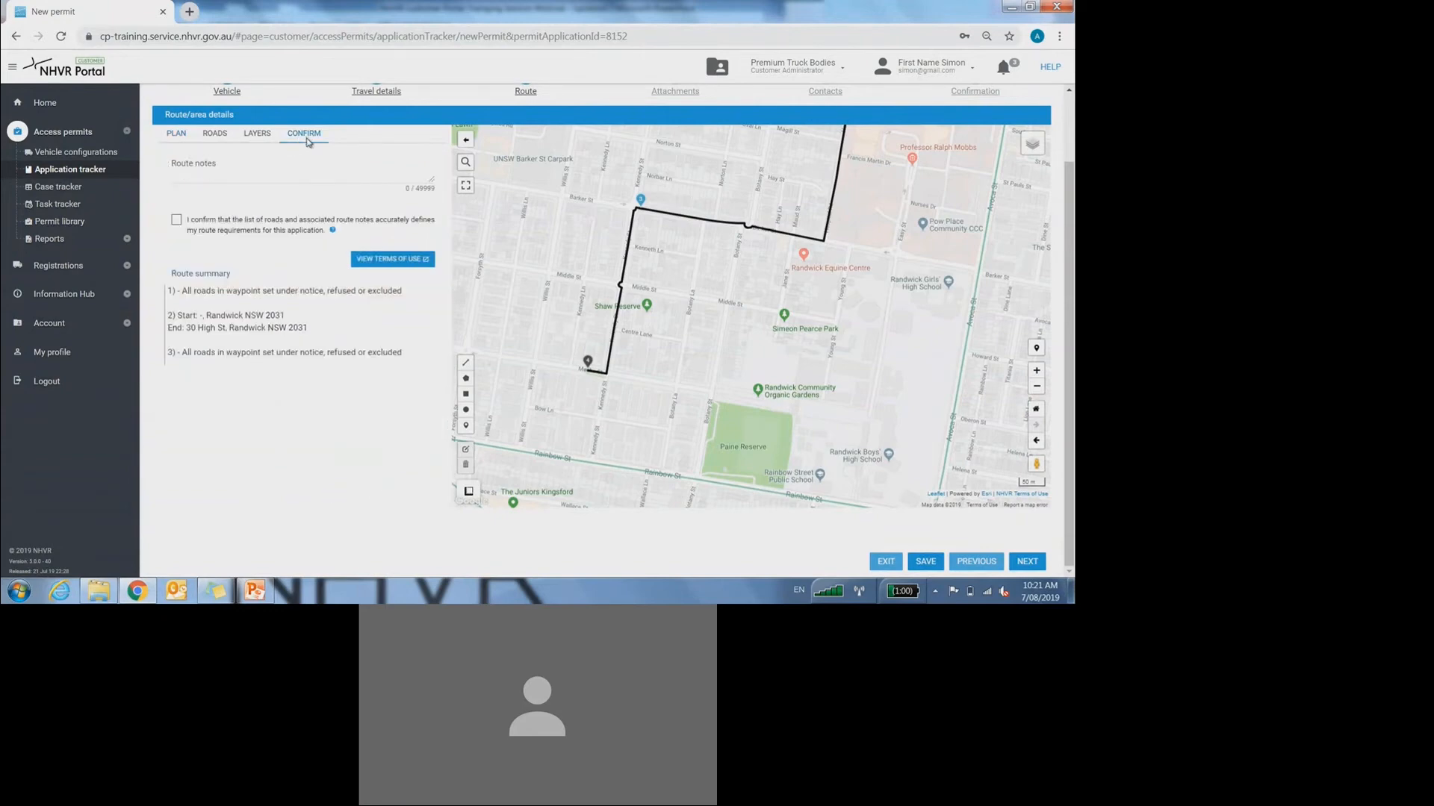
{"action": "left_click", "coordinate": [176, 224]}
{"action": "left_click", "coordinate": [255, 175]}
{"action": "type", "text": "lpijcdoijho"}
{"action": "key", "text": "Return"}
{"action": "type", "text": "cdlhoihoih"}
{"action": "key", "text": "Return"}
{"action": "key", "text": "Return"}
{"action": "key", "text": "Return"}
{"action": "key", "text": "Return"}
{"action": "key", "text": "Return"}
{"action": "key", "text": "Return"}
{"action": "key", "text": "Return"}
{"action": "key", "text": "Return"}
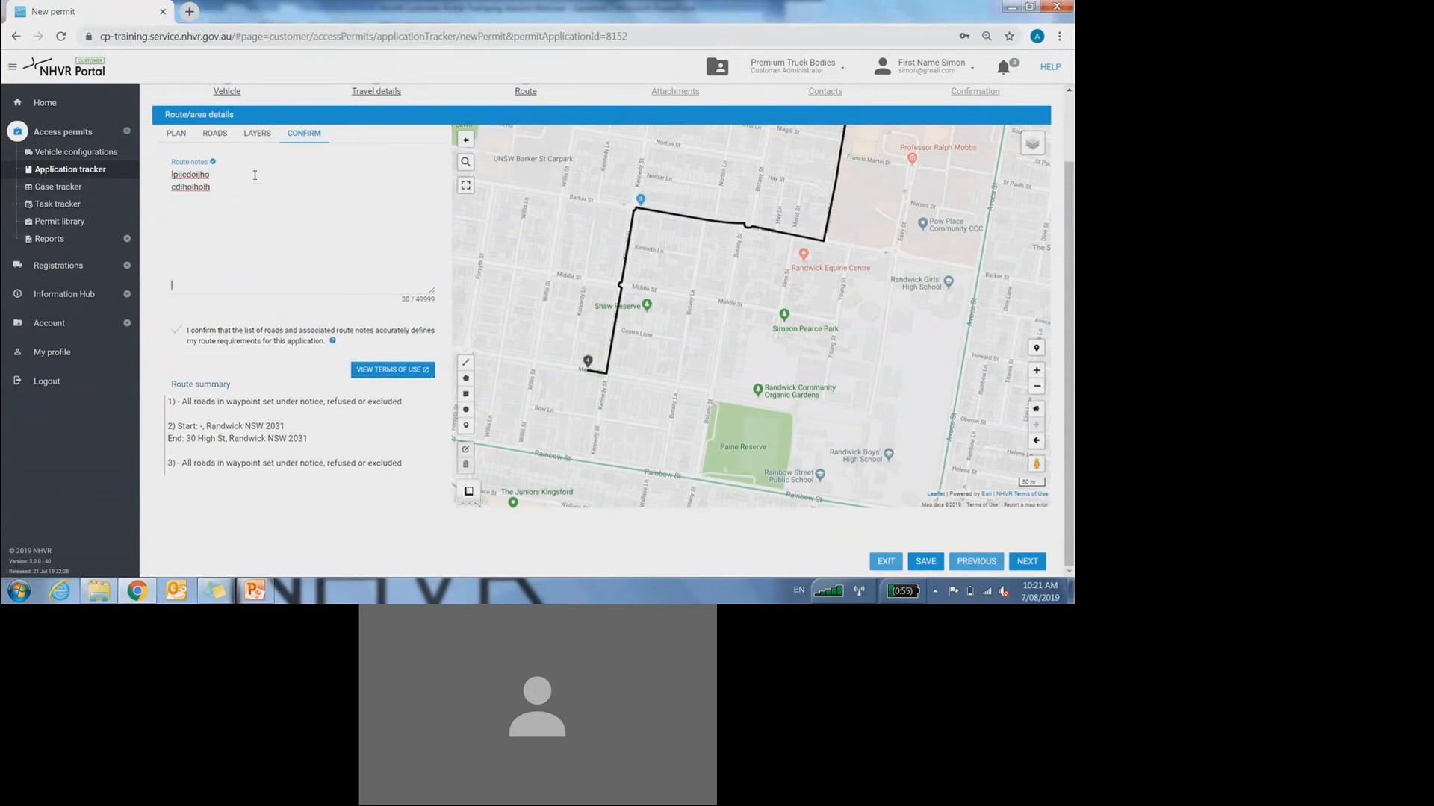
{"action": "key", "text": "BackSpace"}
{"action": "key", "text": "BackSpace"}
{"action": "key", "text": "BackSpace"}
{"action": "key", "text": "BackSpace"}
{"action": "key", "text": "BackSpace"}
{"action": "key", "text": "BackSpace"}
{"action": "key", "text": "BackSpace"}
{"action": "key", "text": "BackSpace"}
{"action": "key", "text": "BackSpace"}
{"action": "key", "text": "BackSpace"}
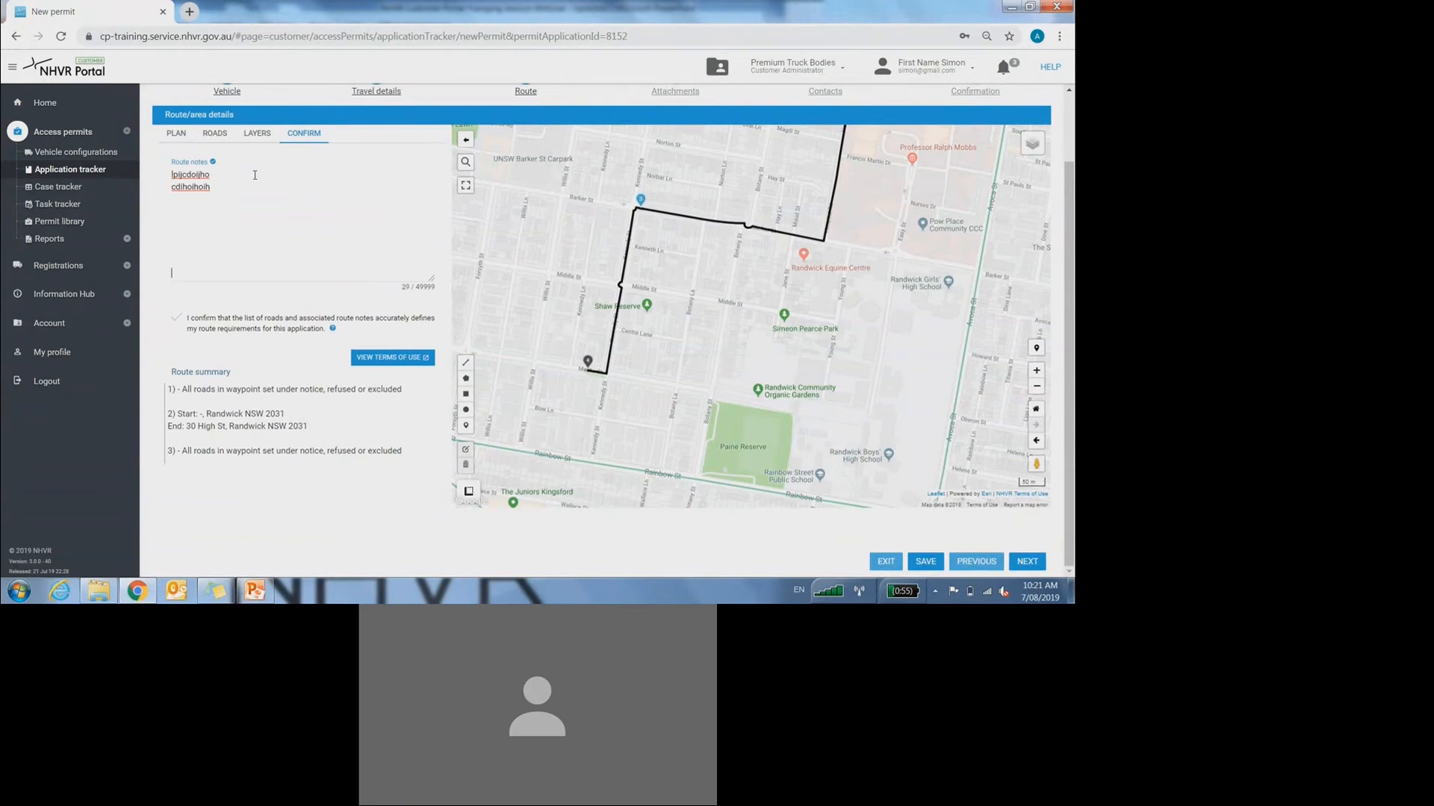
{"action": "key", "text": "BackSpace"}
{"action": "key", "text": "BackSpace"}
{"action": "key", "text": "BackSpace"}
{"action": "key", "text": "BackSpace"}
{"action": "key", "text": "BackSpace"}
{"action": "key", "text": "BackSpace"}
{"action": "key", "text": "BackSpace"}
{"action": "key", "text": "BackSpace"}
{"action": "key", "text": "BackSpace"}
{"action": "key", "text": "BackSpace"}
{"action": "key", "text": "BackSpace"}
{"action": "key", "text": "BackSpace"}
{"action": "key", "text": "BackSpace"}
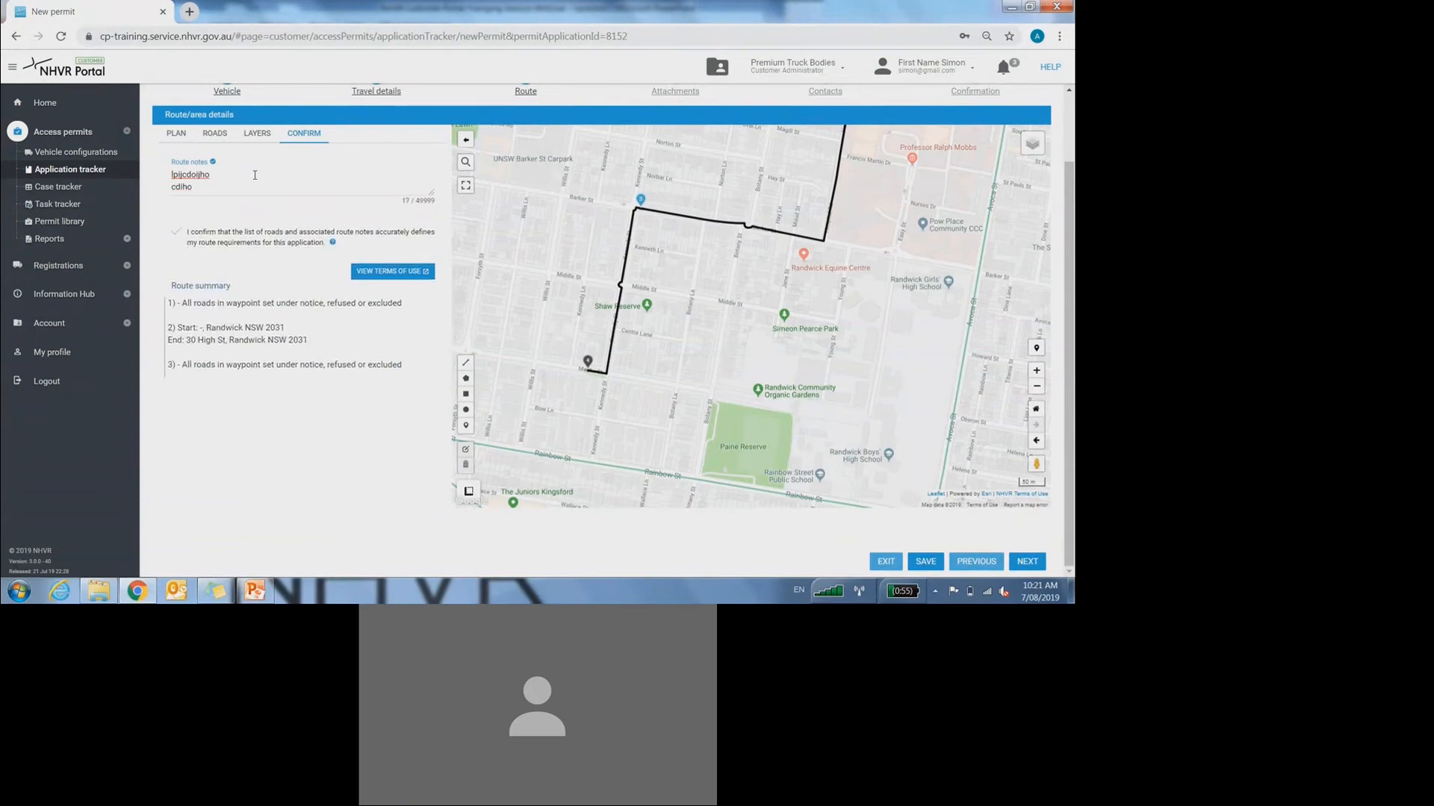
{"action": "key", "text": "BackSpace"}
{"action": "key", "text": "BackSpace"}
{"action": "key", "text": "BackSpace"}
{"action": "key", "text": "BackSpace"}
{"action": "key", "text": "BackSpace"}
{"action": "key", "text": "BackSpace"}
{"action": "key", "text": "BackSpace"}
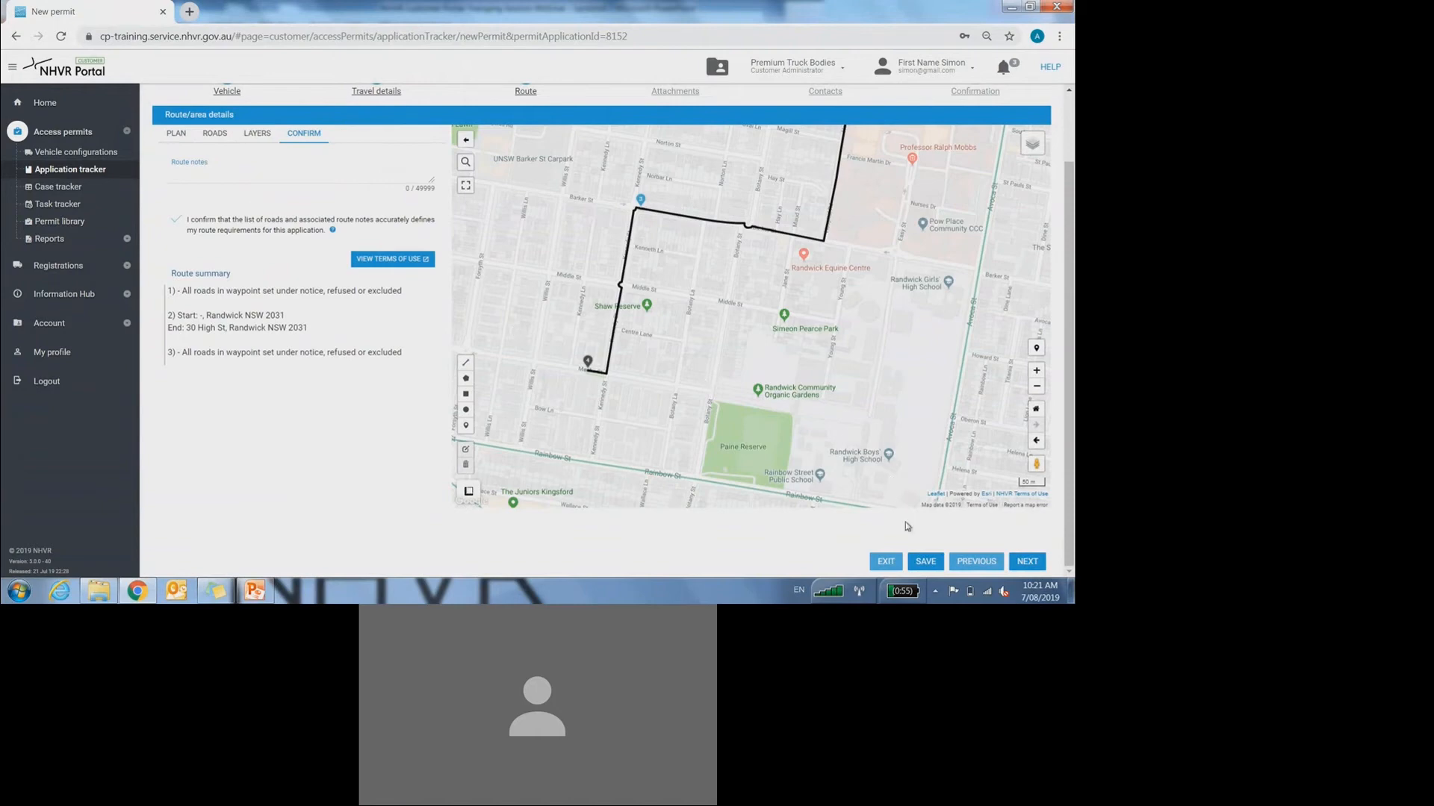
- Save the permit application
{"action": "left_click", "coordinate": [925, 561]}
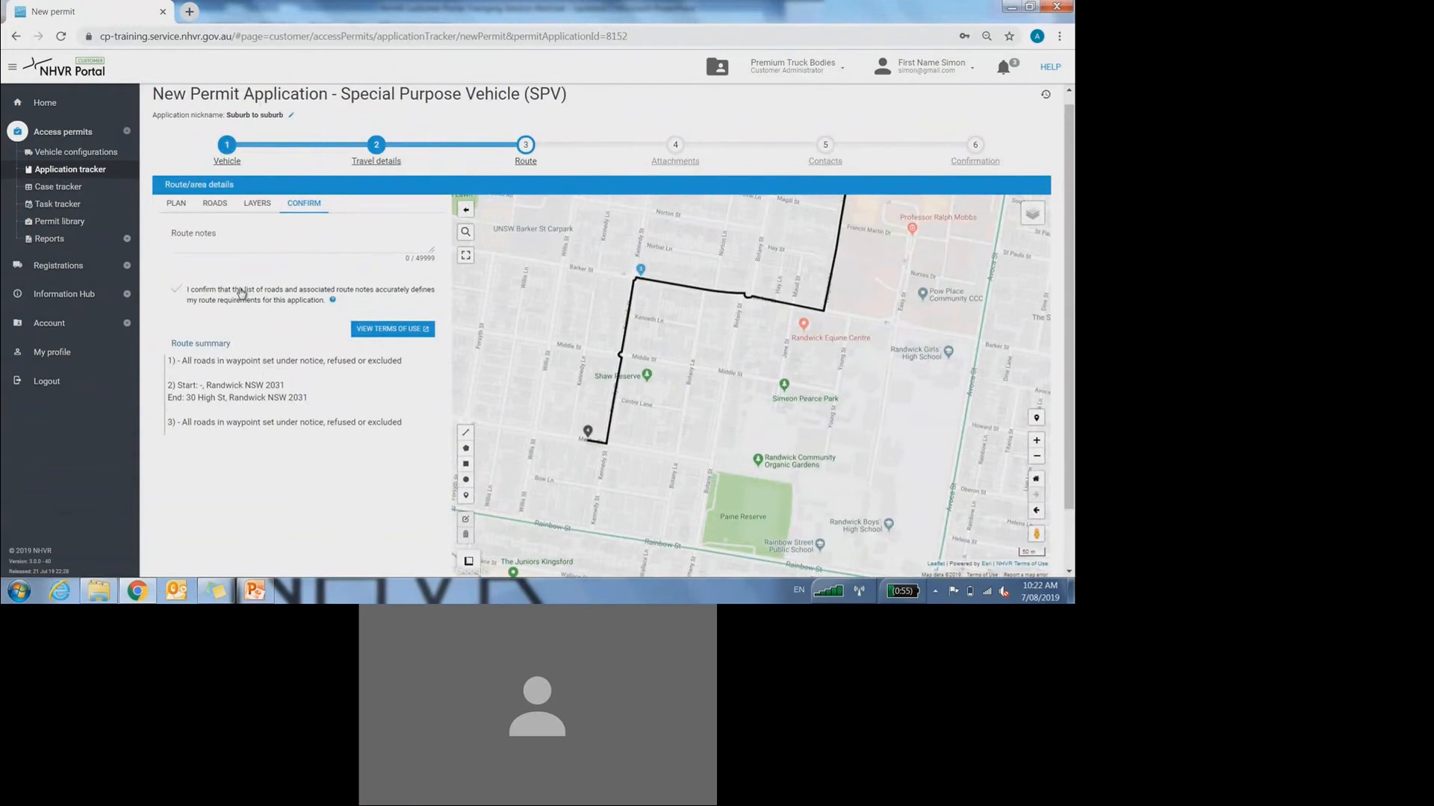
- Review the available map layers, expanding the State Road Network, Bypasses and Points Of Interest groups
{"action": "left_click", "coordinate": [255, 207]}
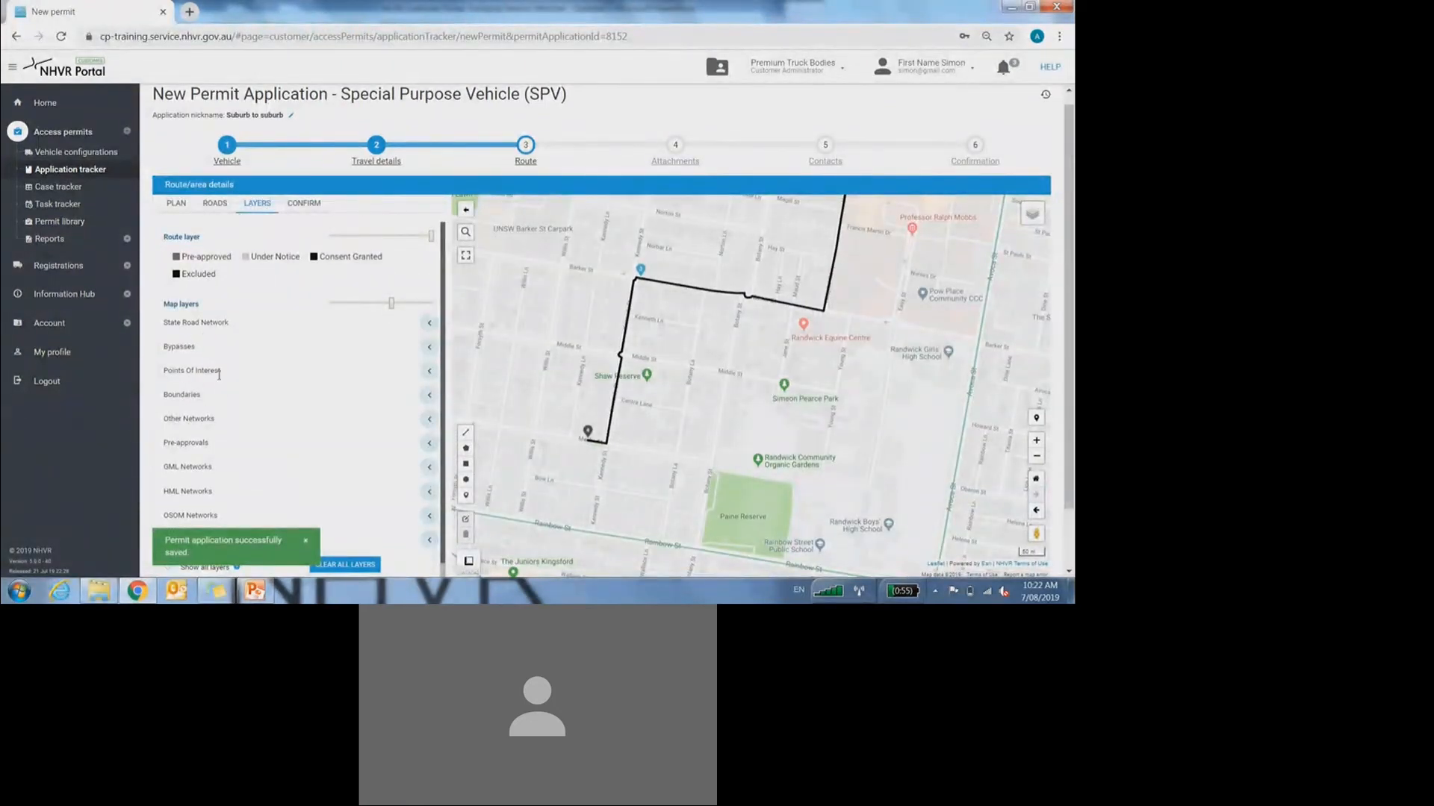
{"action": "scroll", "coordinate": [224, 388], "scroll_direction": "down", "scroll_amount": 1}
{"action": "left_click", "coordinate": [304, 542]}
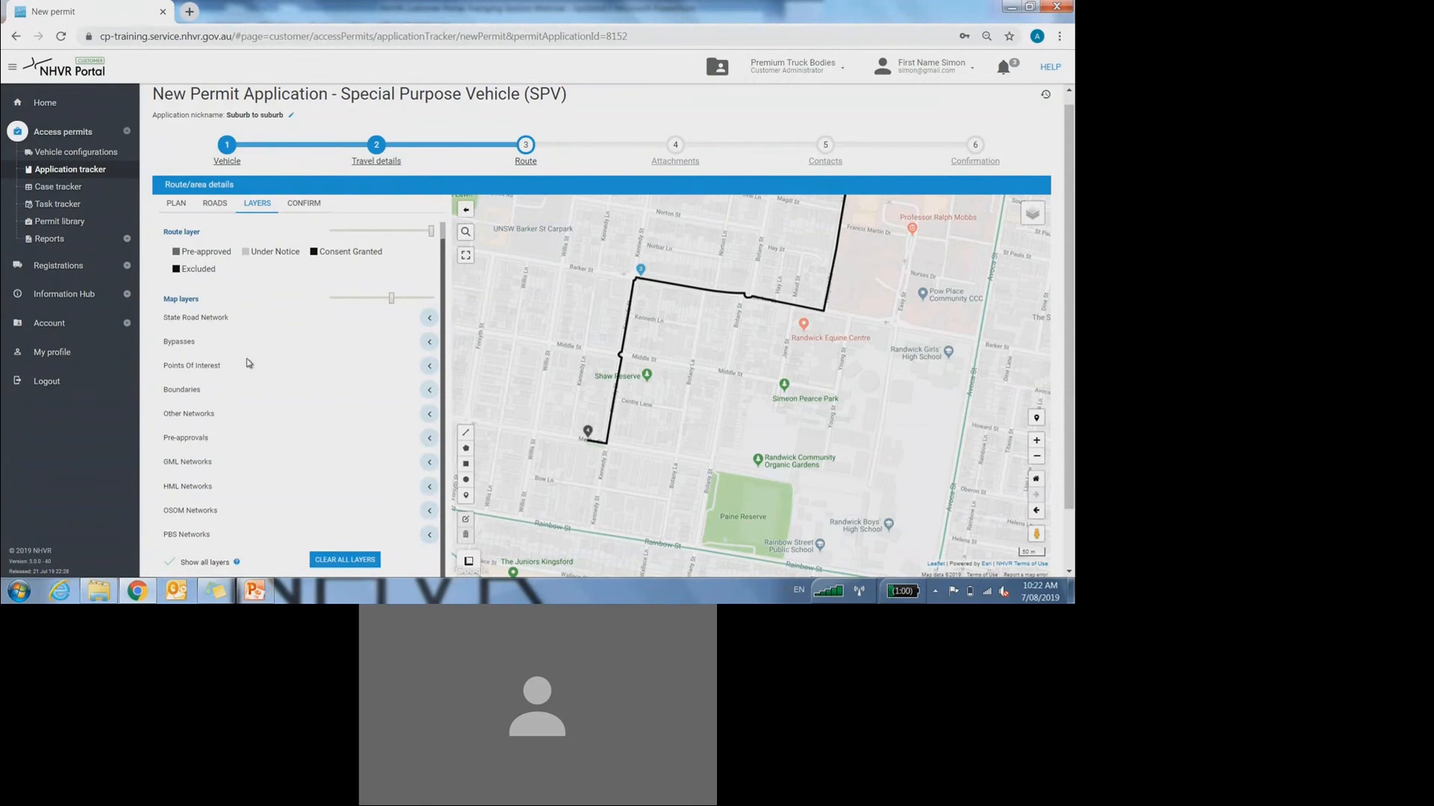
{"action": "left_click", "coordinate": [205, 319]}
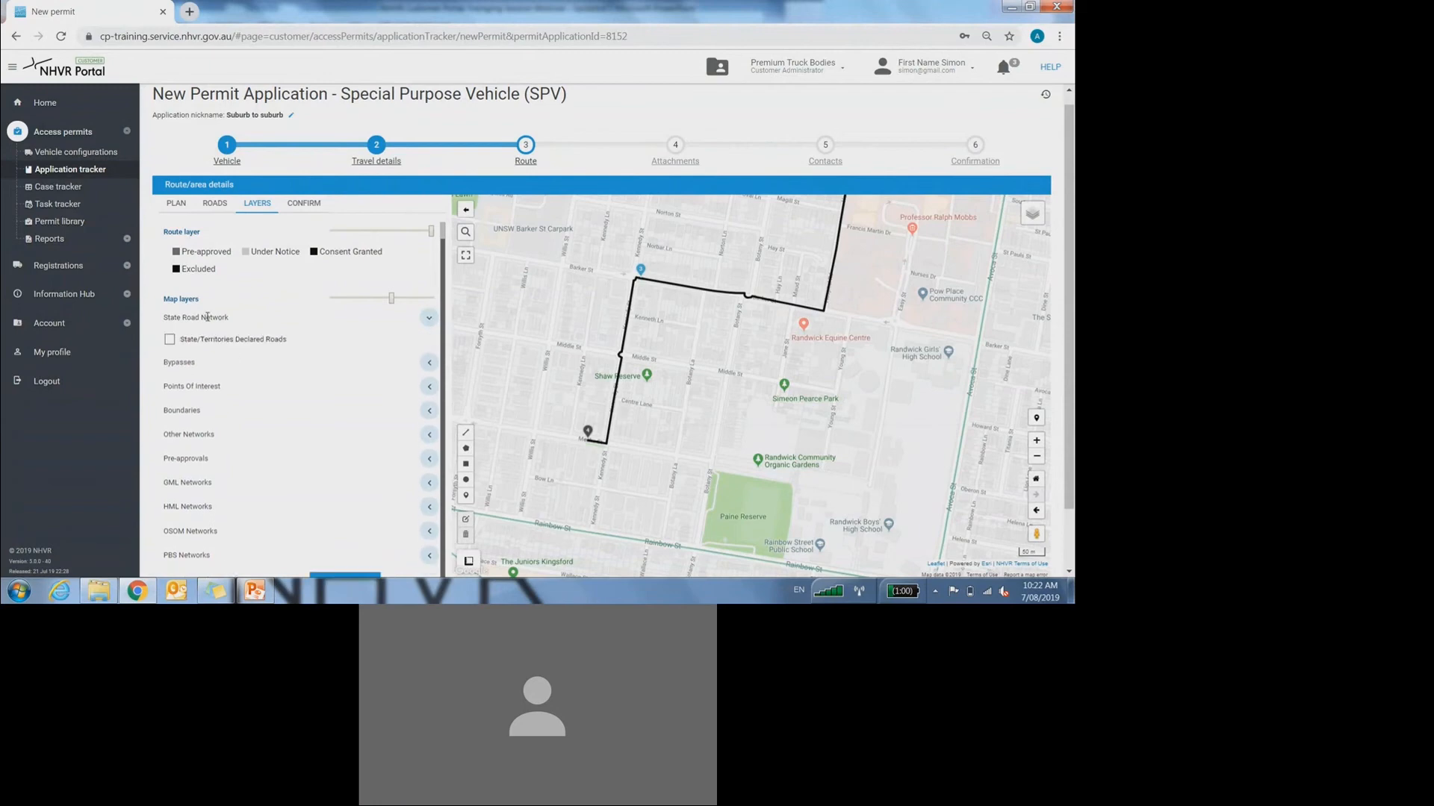
{"action": "left_click", "coordinate": [184, 361]}
{"action": "scroll", "coordinate": [186, 367], "scroll_direction": "down", "scroll_amount": 1}
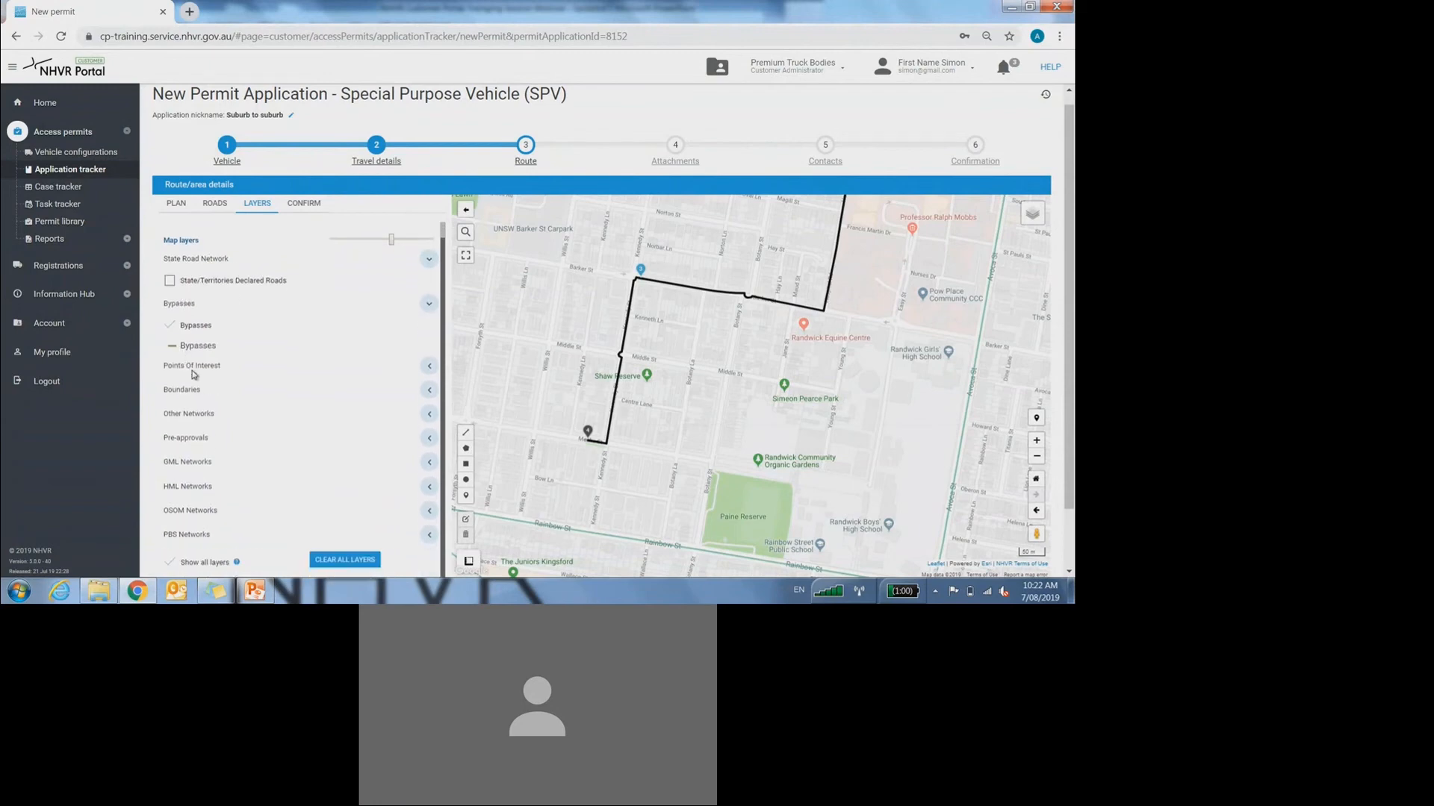
{"action": "left_click", "coordinate": [186, 371]}
{"action": "scroll", "coordinate": [191, 372], "scroll_direction": "down", "scroll_amount": 1}
{"action": "scroll", "coordinate": [239, 371], "scroll_direction": "up", "scroll_amount": 2}
{"action": "scroll", "coordinate": [240, 371], "scroll_direction": "down", "scroll_amount": 3}
{"action": "scroll", "coordinate": [246, 388], "scroll_direction": "up", "scroll_amount": 3}
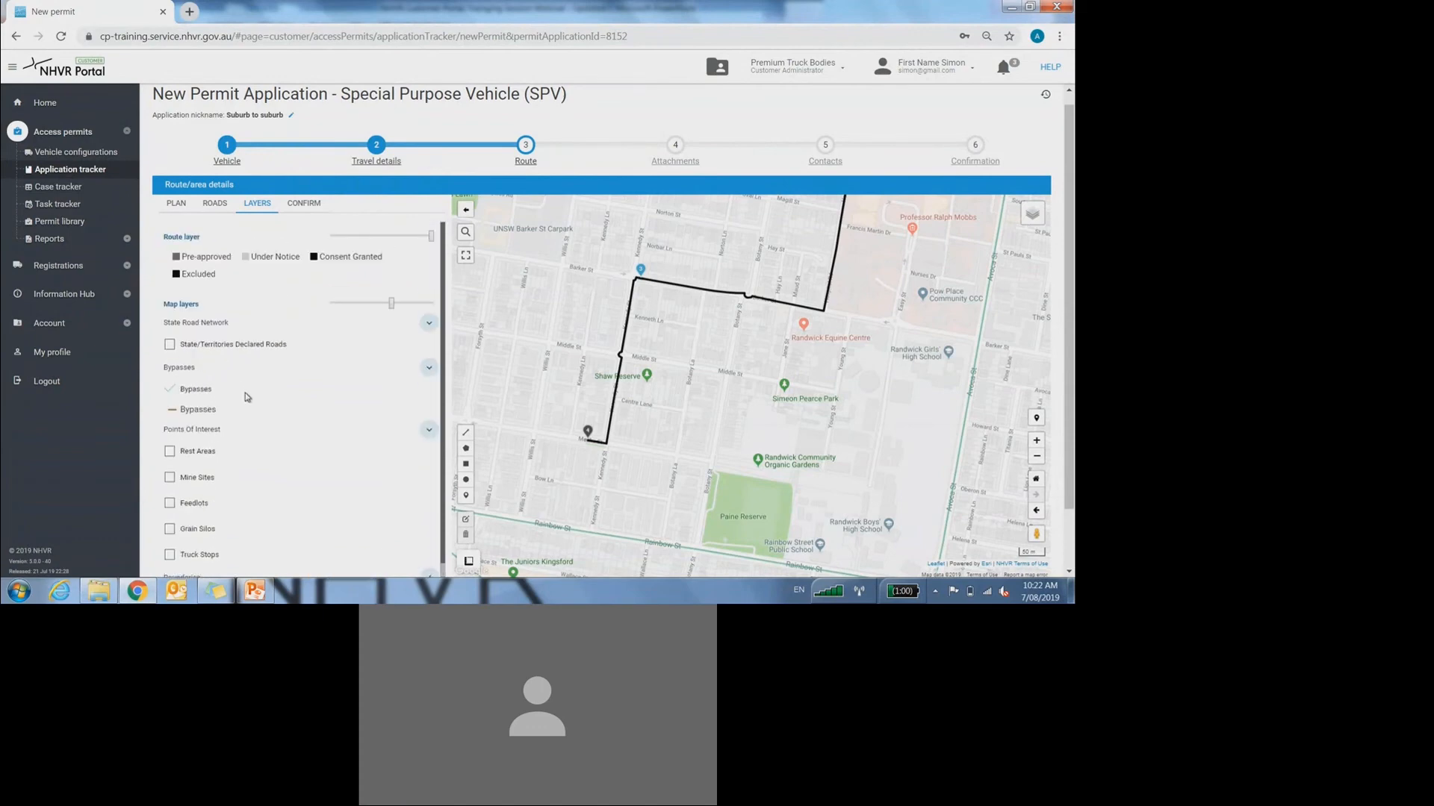
- Review the route's roads grouped by road manager, comparing the NSW216 Local Government and RMNSW1 Roads and Maritime Services lists
{"action": "left_click", "coordinate": [216, 207]}
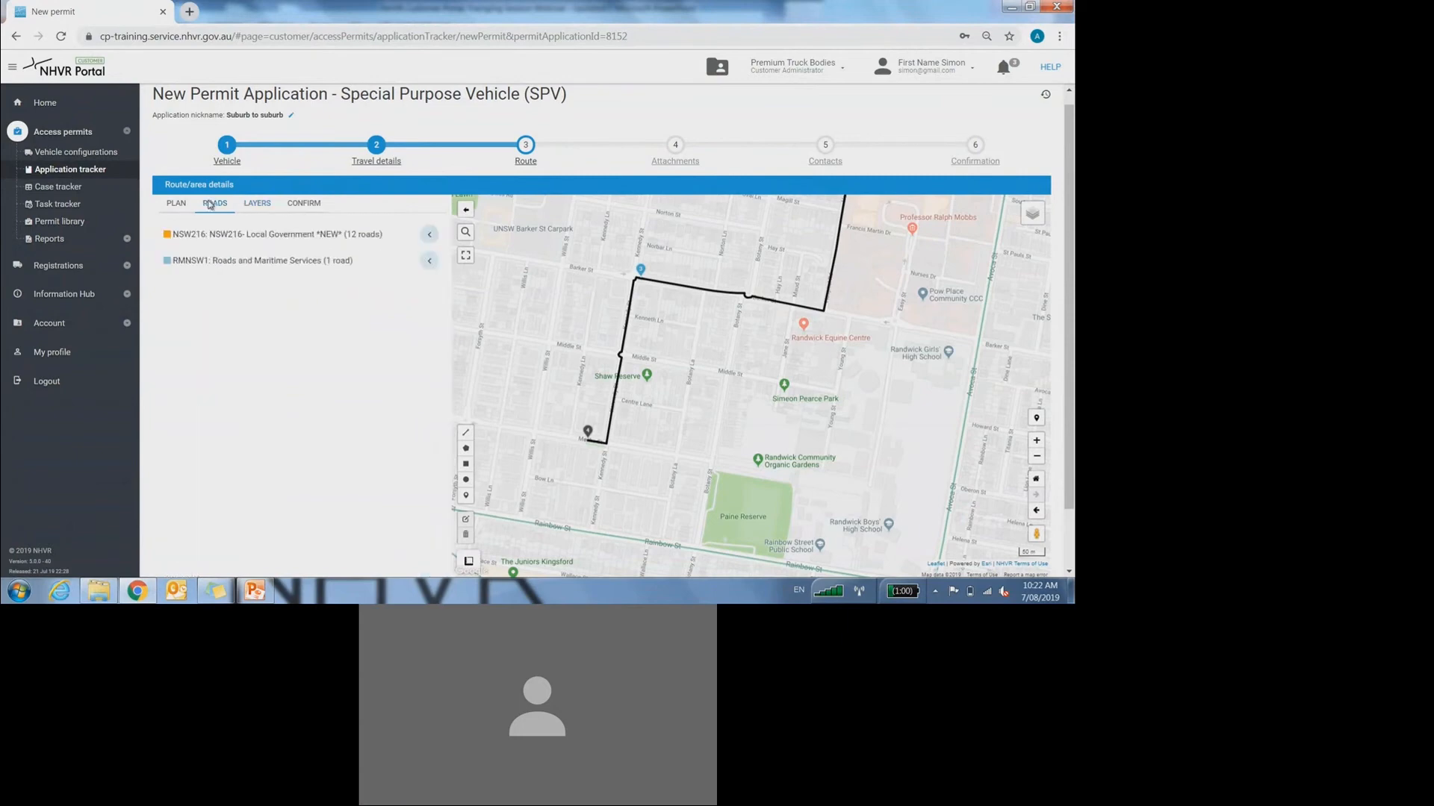
{"action": "left_click", "coordinate": [228, 234]}
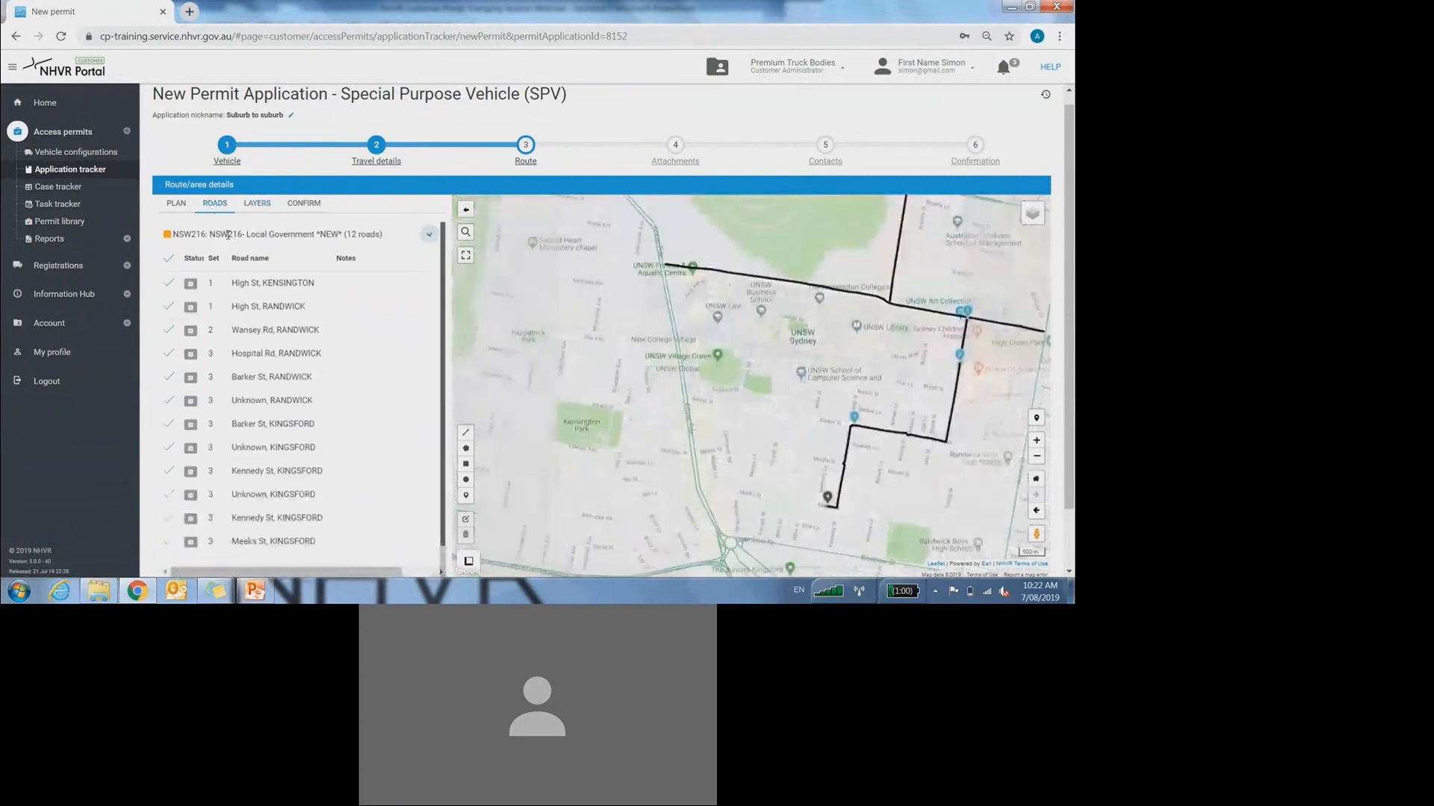
{"action": "left_click", "coordinate": [228, 235]}
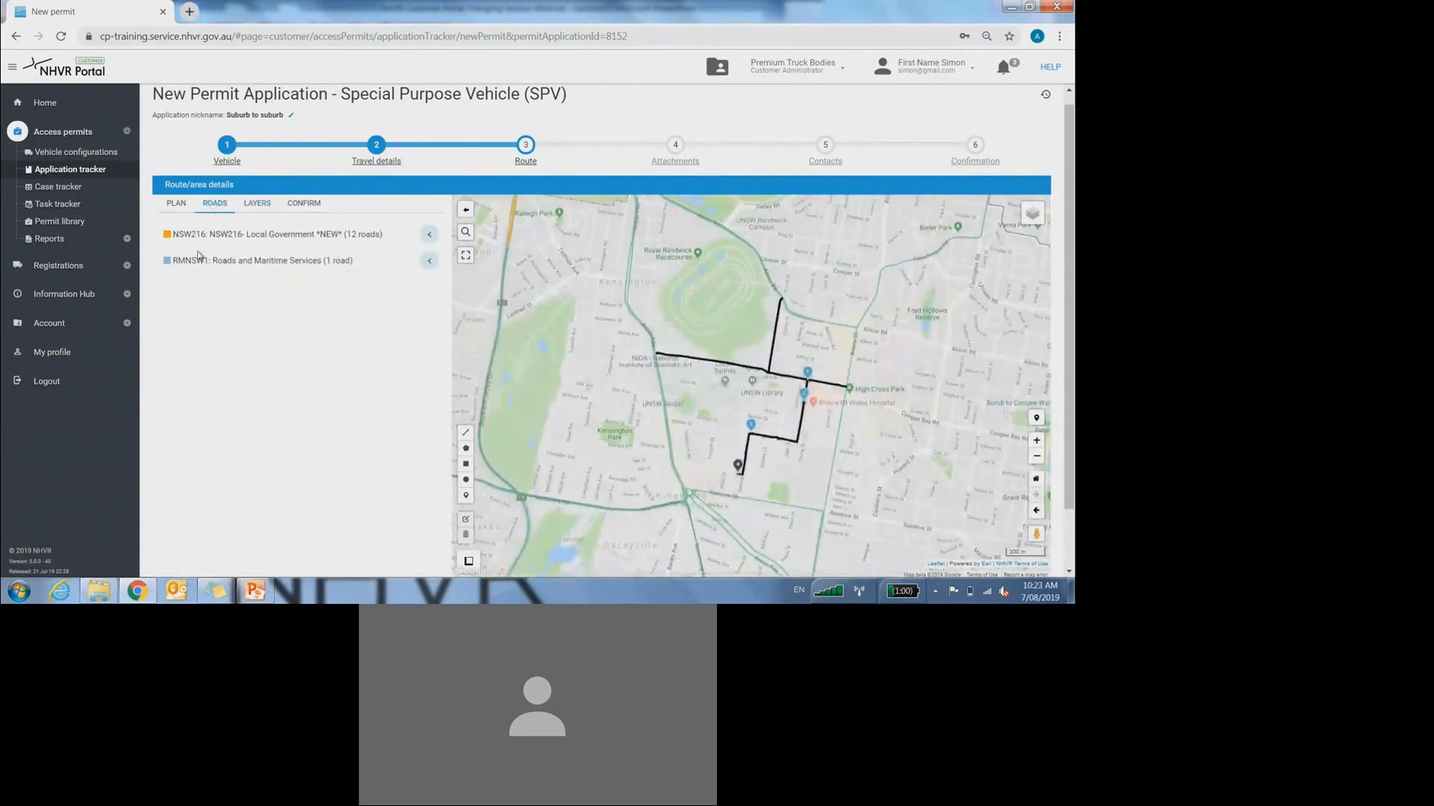
{"action": "left_click", "coordinate": [262, 260]}
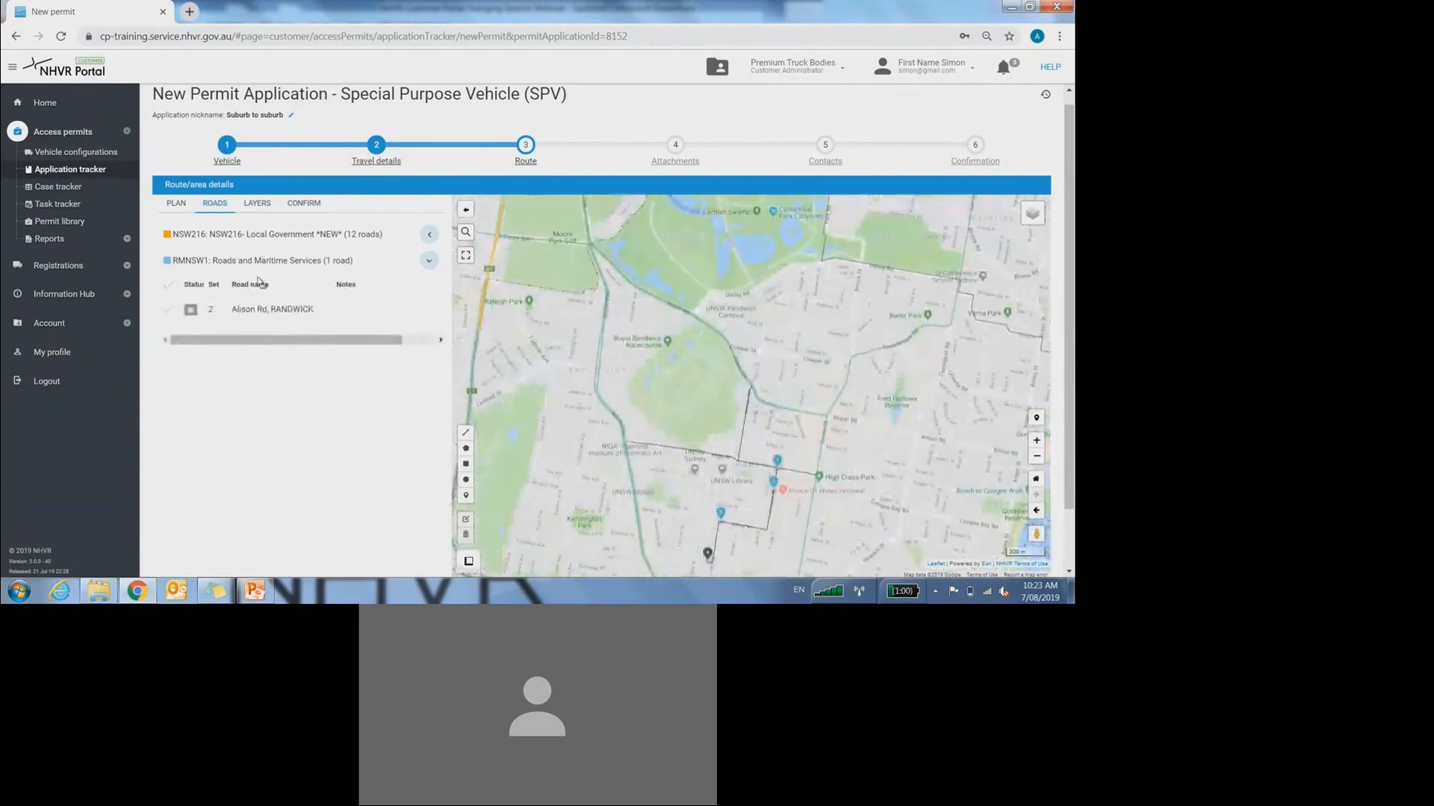
{"action": "left_click", "coordinate": [253, 238]}
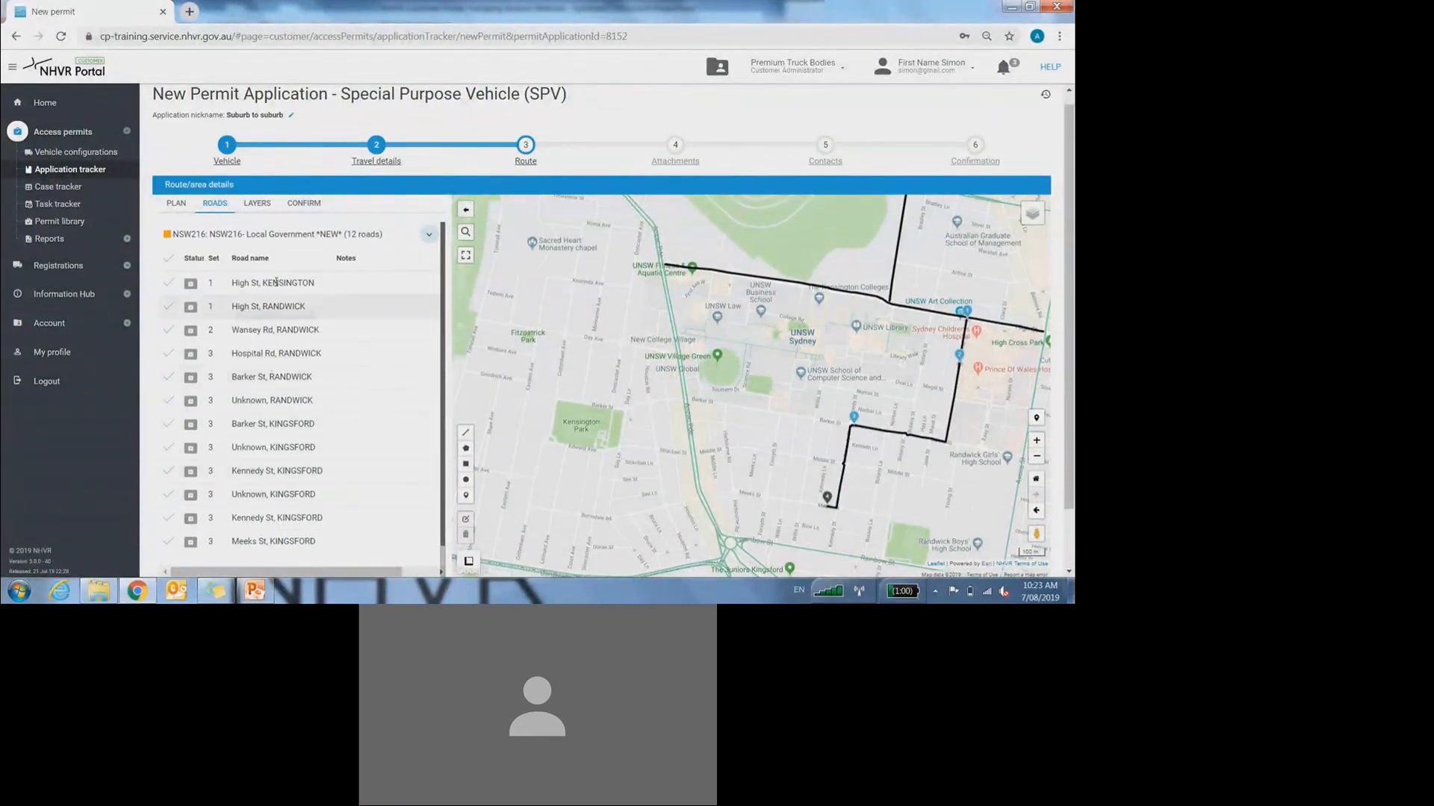
{"action": "left_click", "coordinate": [266, 242]}
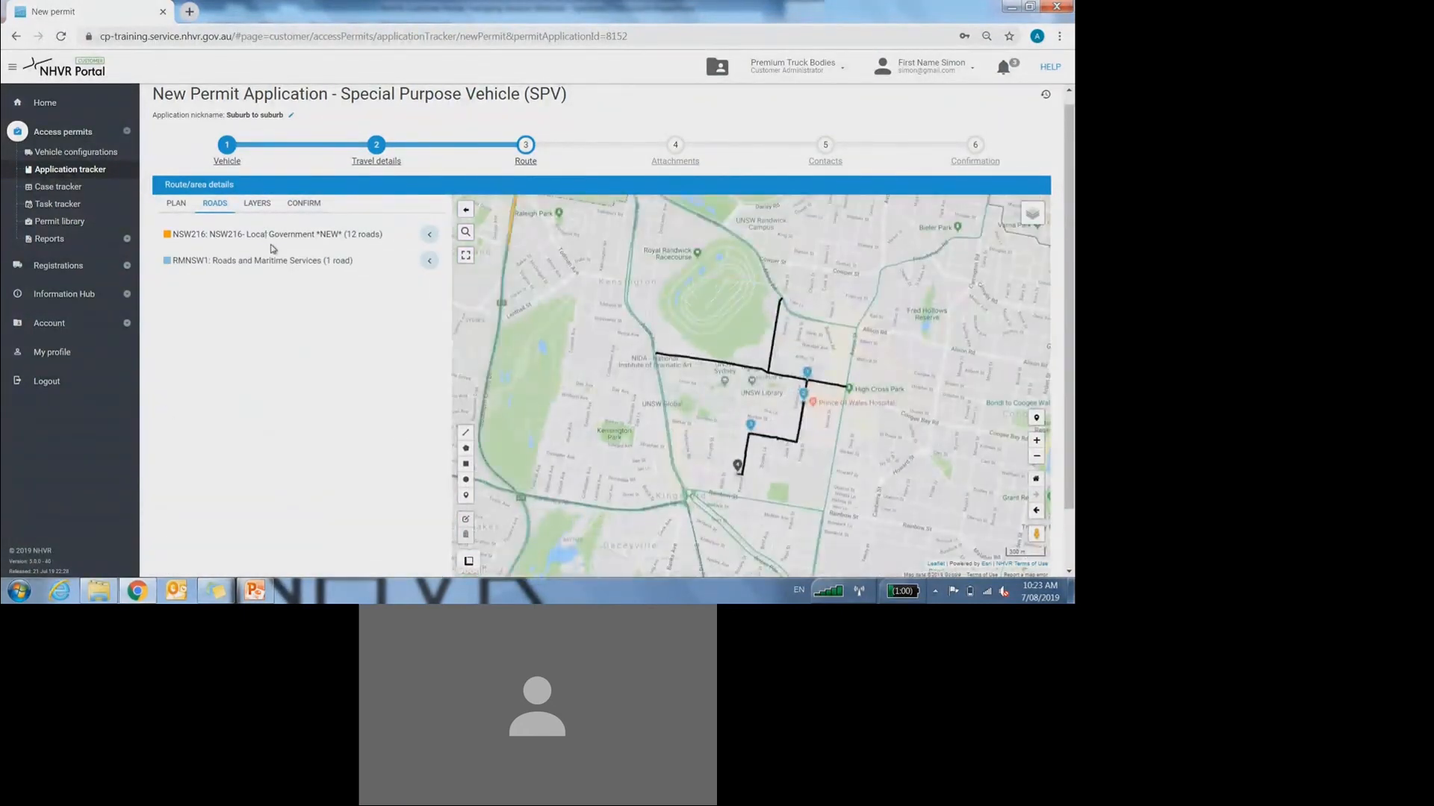
{"action": "left_click", "coordinate": [222, 263]}
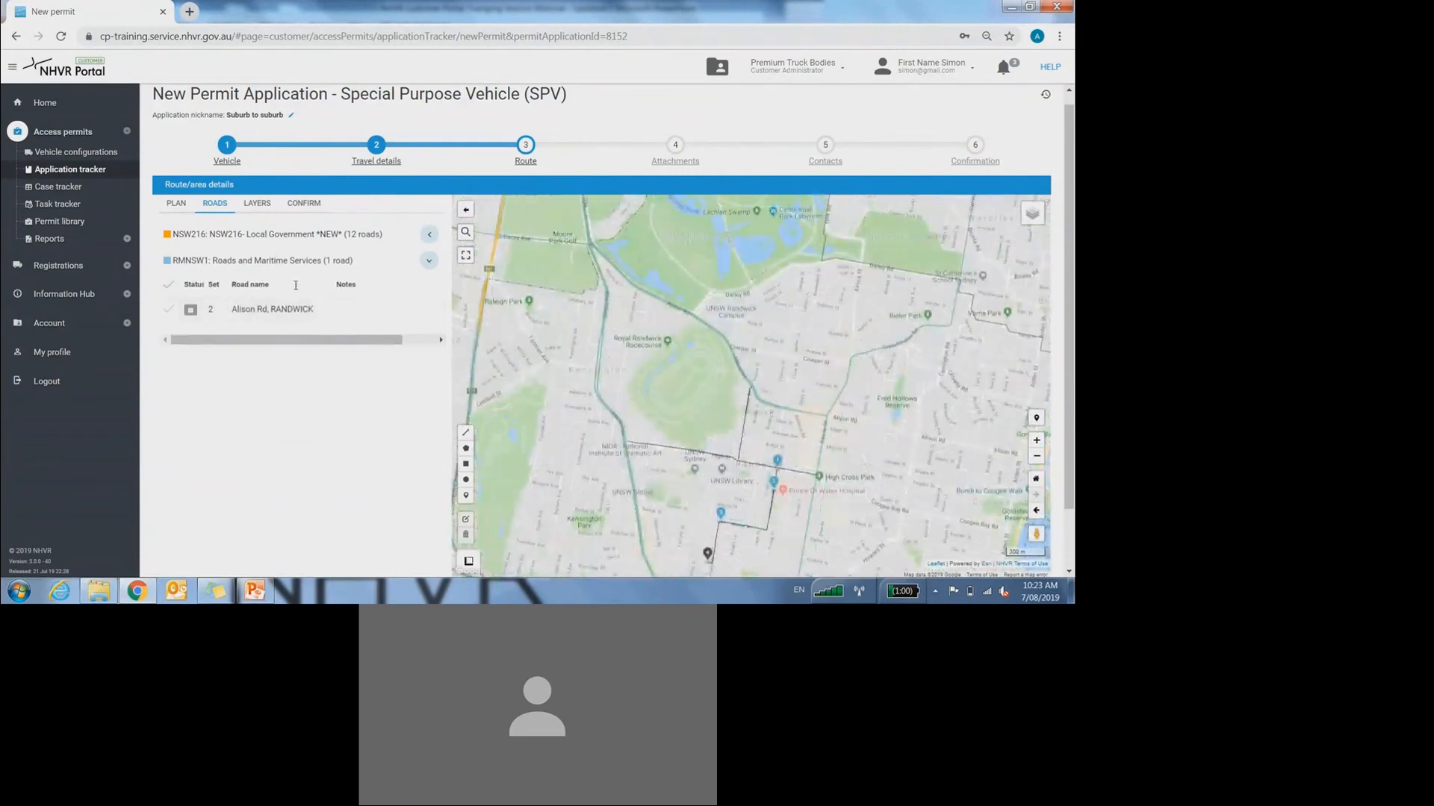
- Collapse the RMNSW1 Roads and Maritime Services road list and review the route confirmation statement and route summary
{"action": "left_click", "coordinate": [275, 271]}
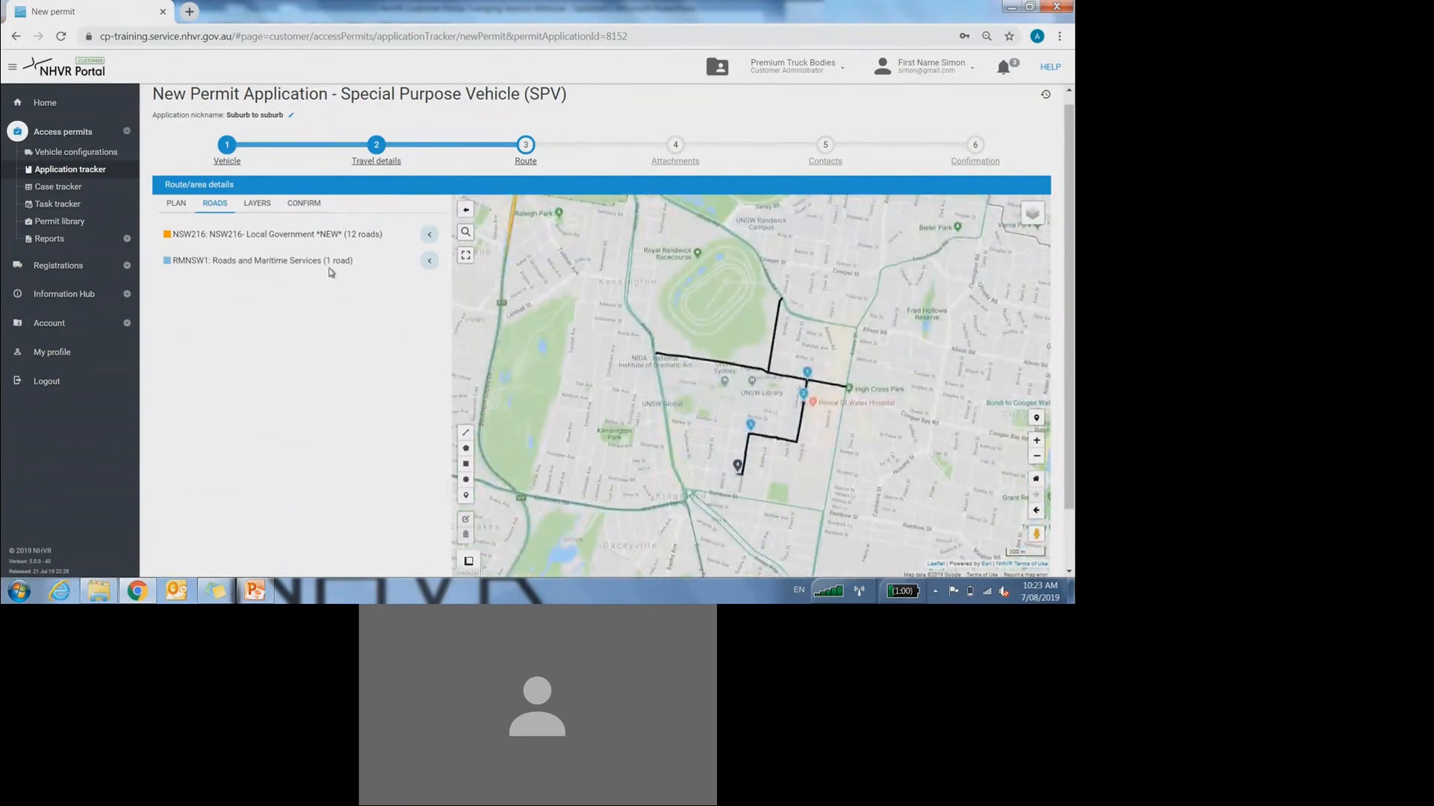
{"action": "left_click", "coordinate": [313, 212]}
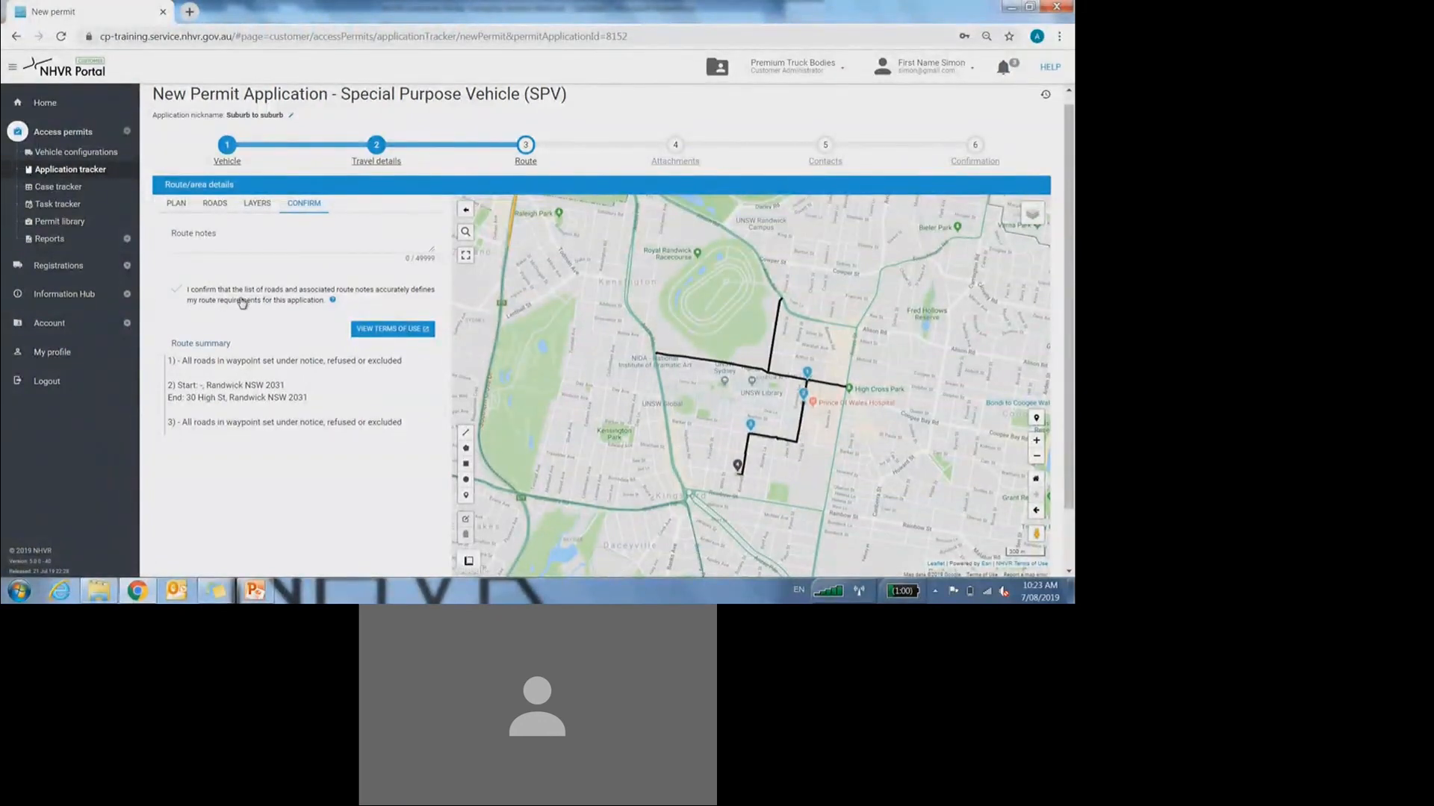
{"action": "scroll", "coordinate": [261, 305], "scroll_direction": "down", "scroll_amount": 1}
{"action": "scroll", "coordinate": [261, 305], "scroll_direction": "up", "scroll_amount": 2}
- Switch to the PowerPoint training presentation, start the slide show from the current slide and show the "NHVR Portal | Route Details" slide
{"action": "mouse_move", "coordinate": [262, 600]}
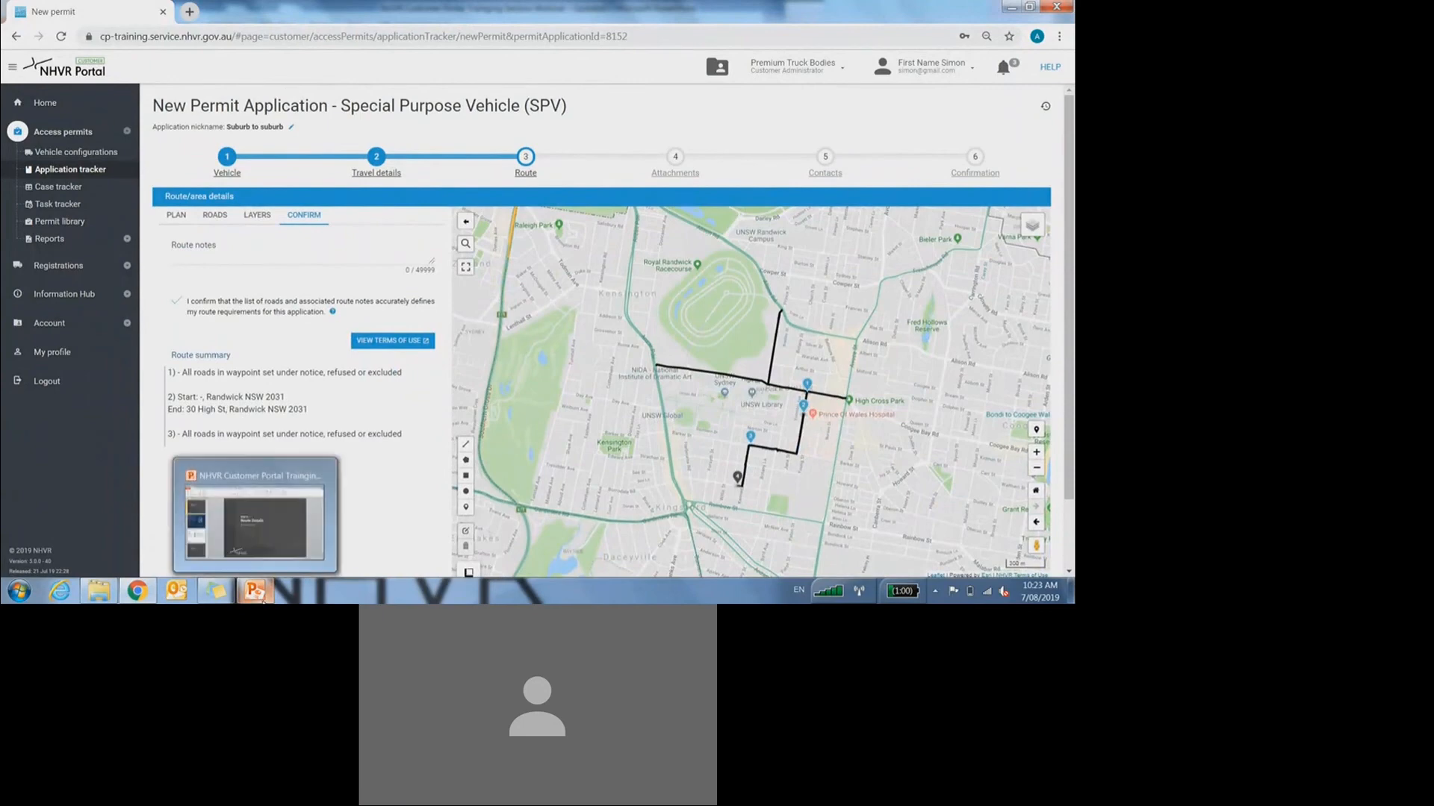
{"action": "left_click", "coordinate": [262, 598]}
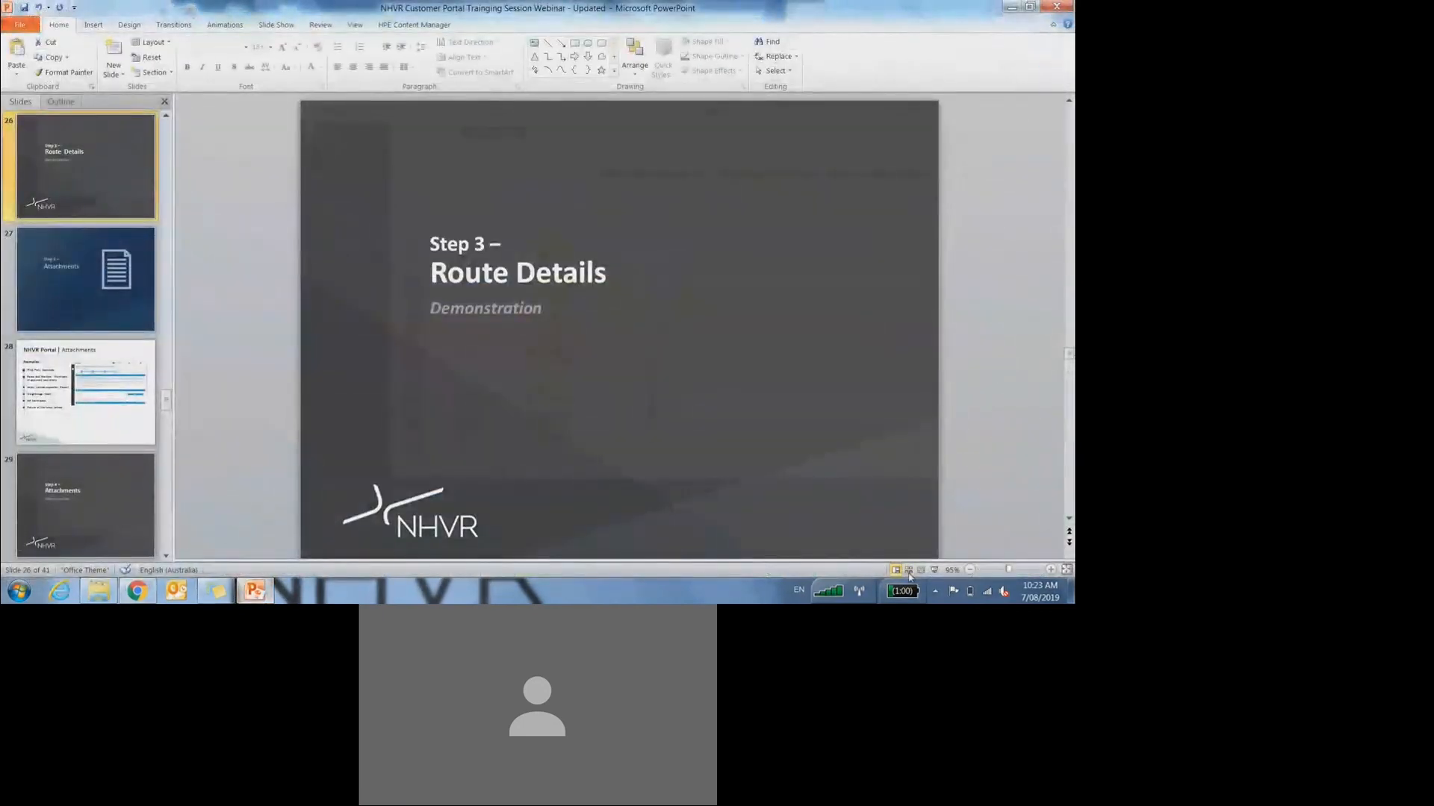
{"action": "left_click", "coordinate": [935, 571]}
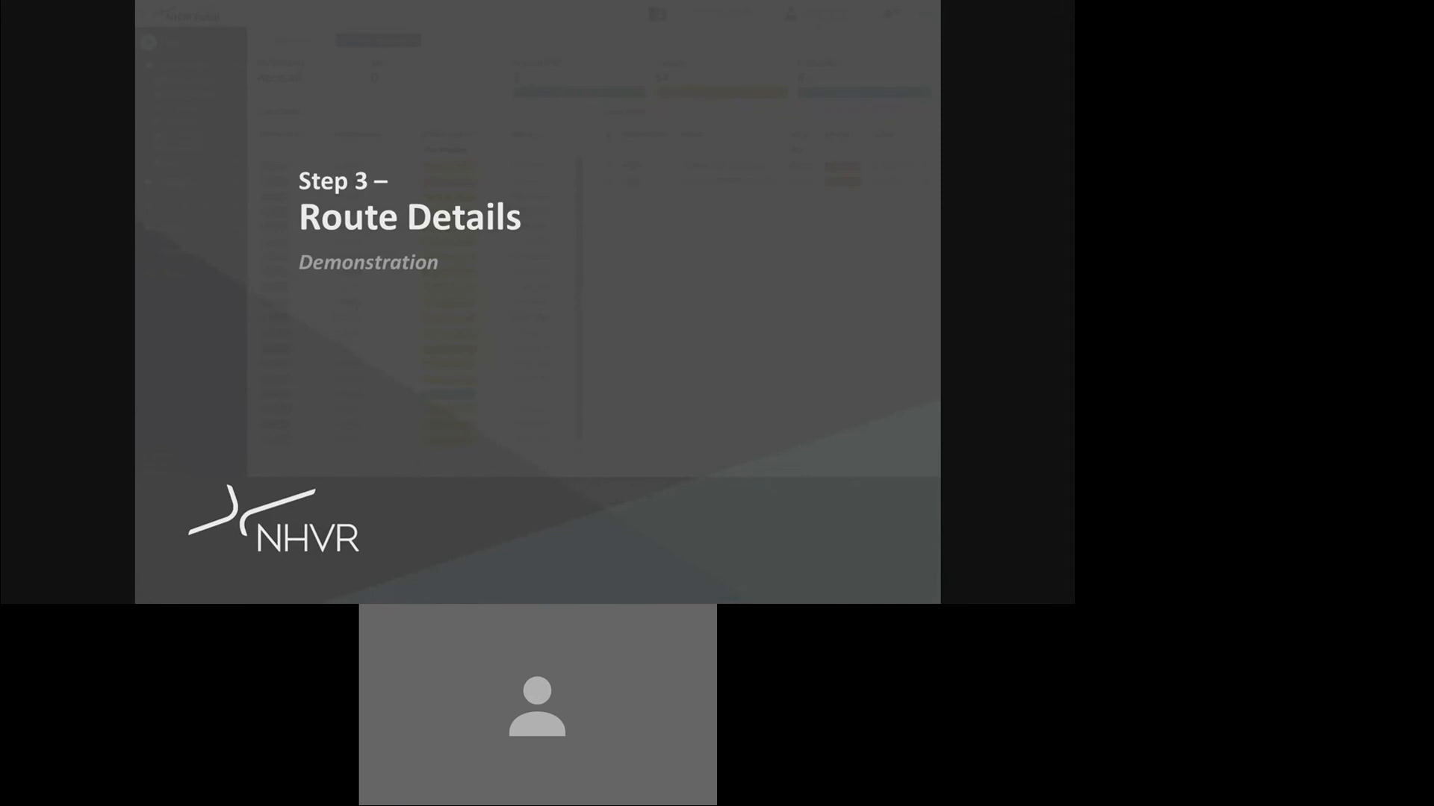
{"action": "key", "text": "Right"}
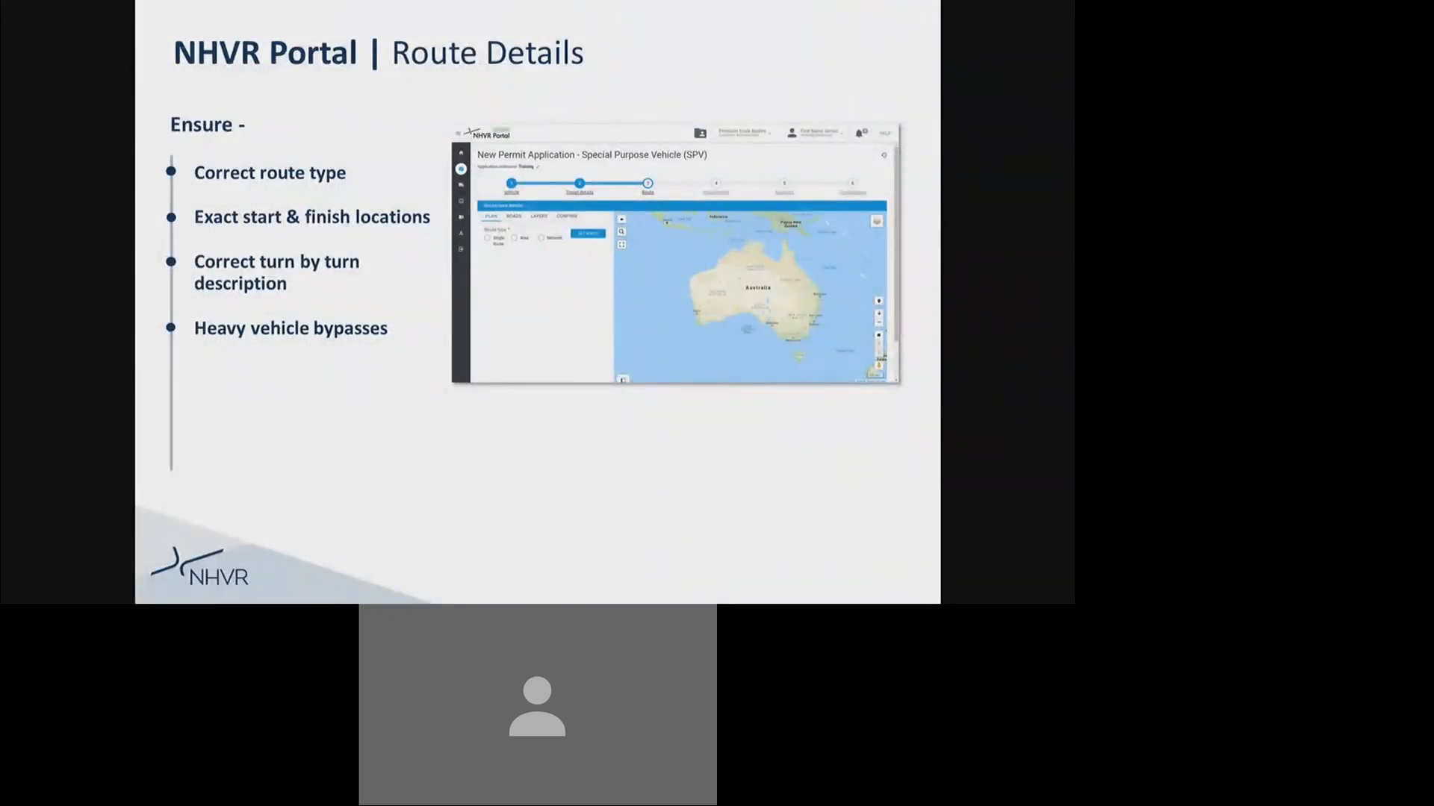